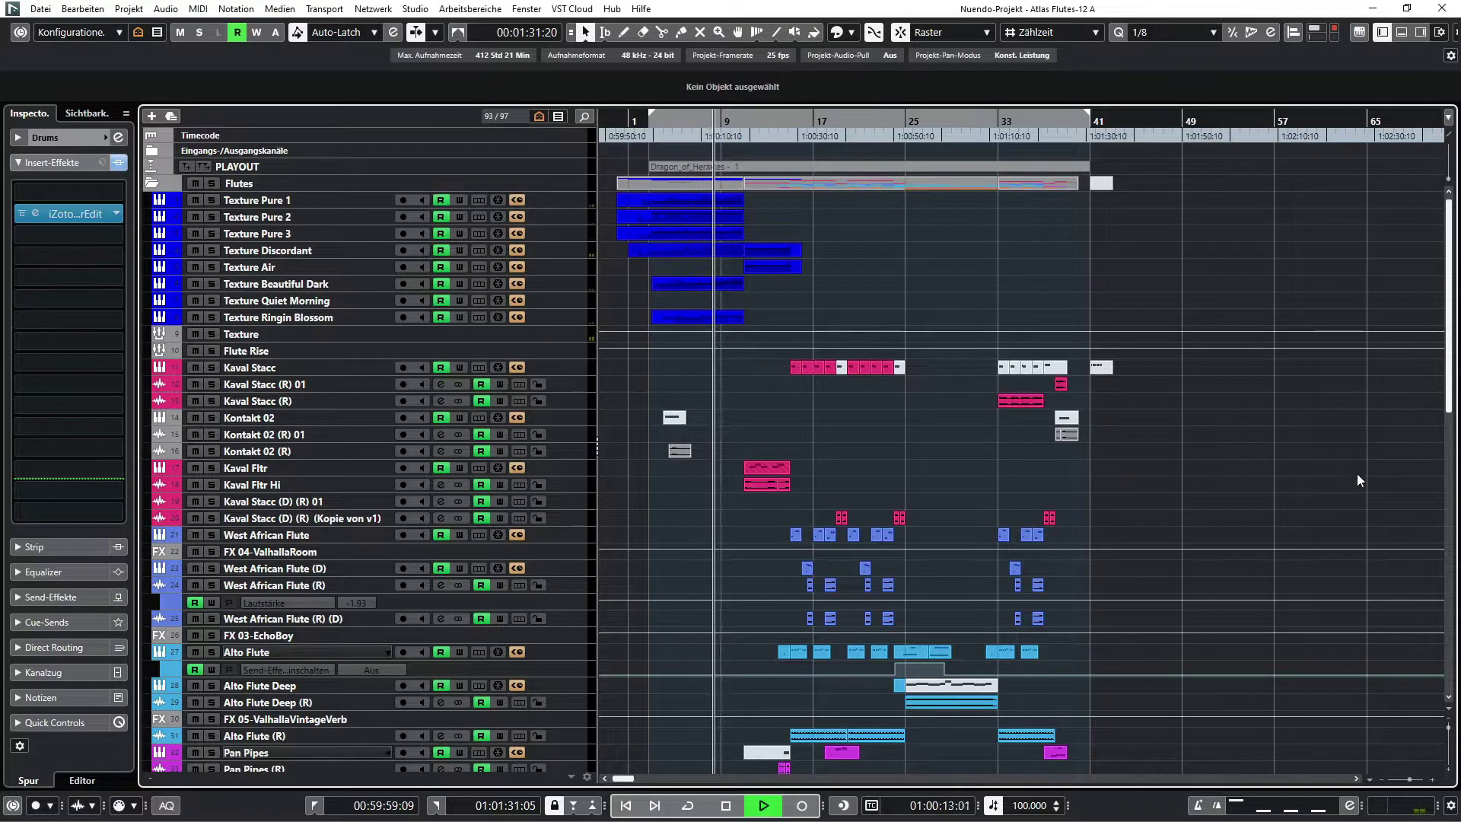
Look over all tracks of the arrangement, from the flute textures to the percussion, during playback.
{"action": "scroll", "coordinate": [1358, 474], "scroll_direction": "down", "scroll_amount": 12}
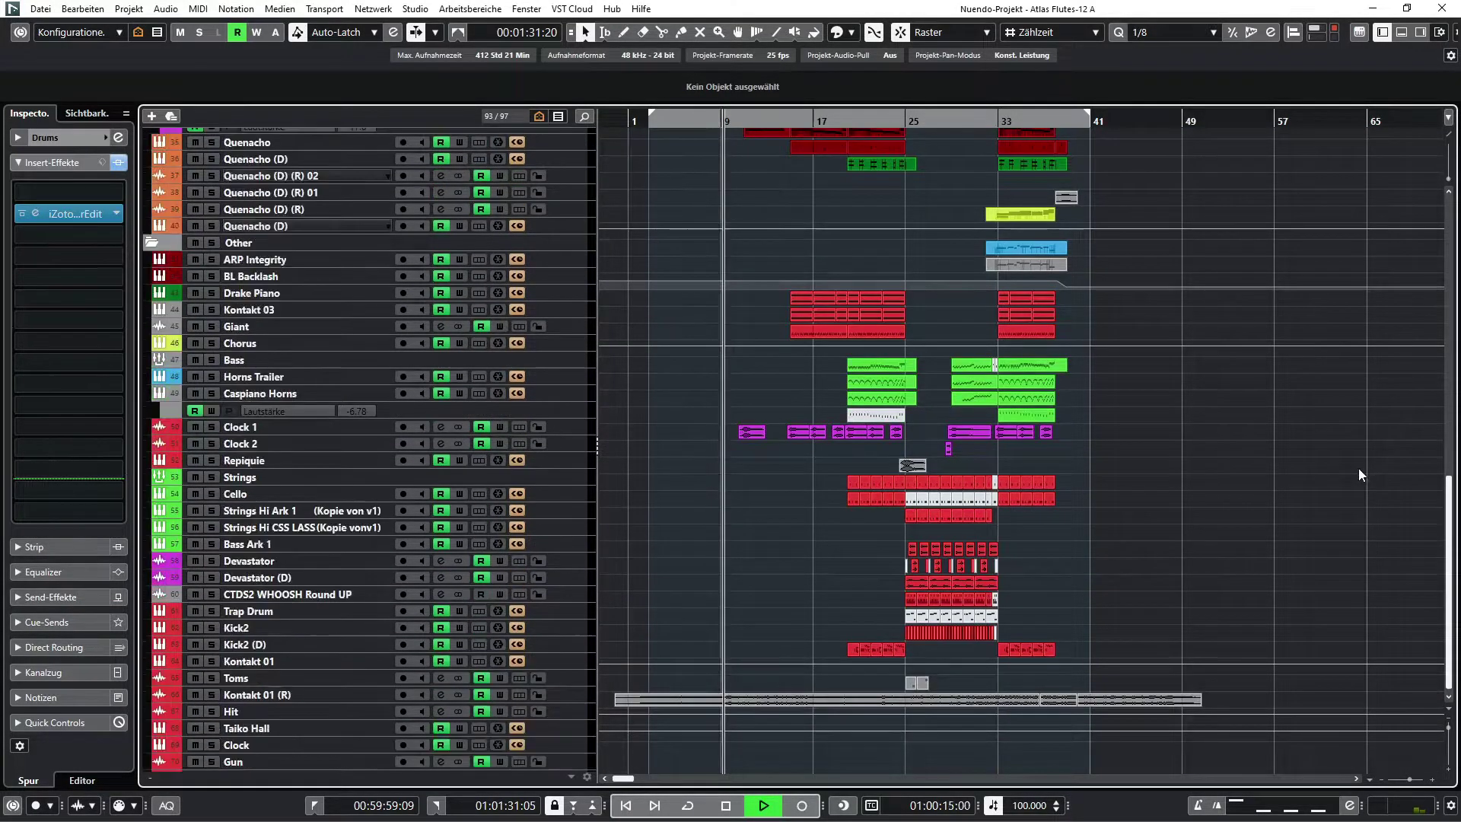
{"action": "scroll", "coordinate": [1358, 468], "scroll_direction": "up", "scroll_amount": 15}
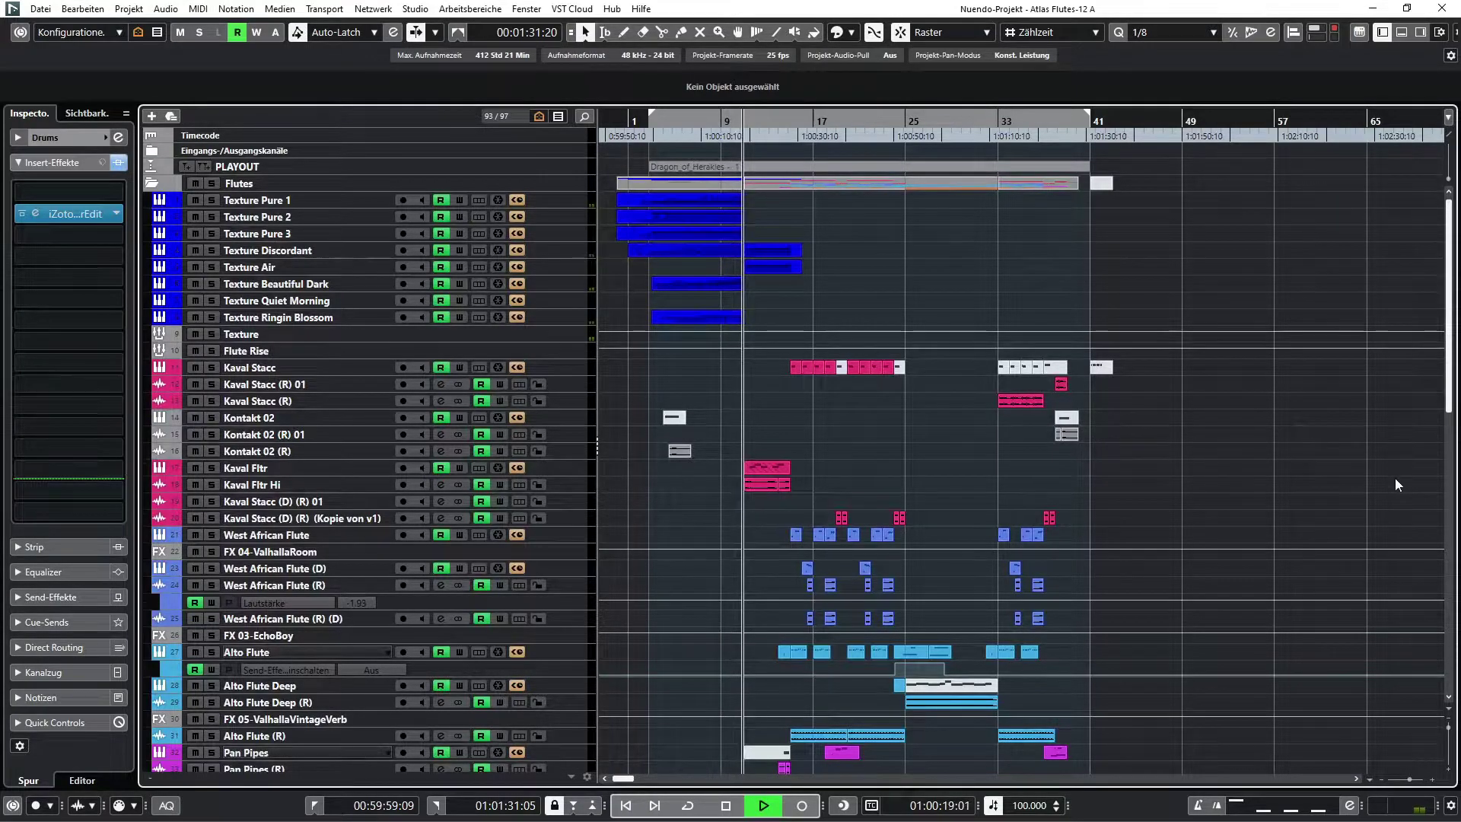
{"action": "scroll", "coordinate": [1395, 478], "scroll_direction": "down", "scroll_amount": 10}
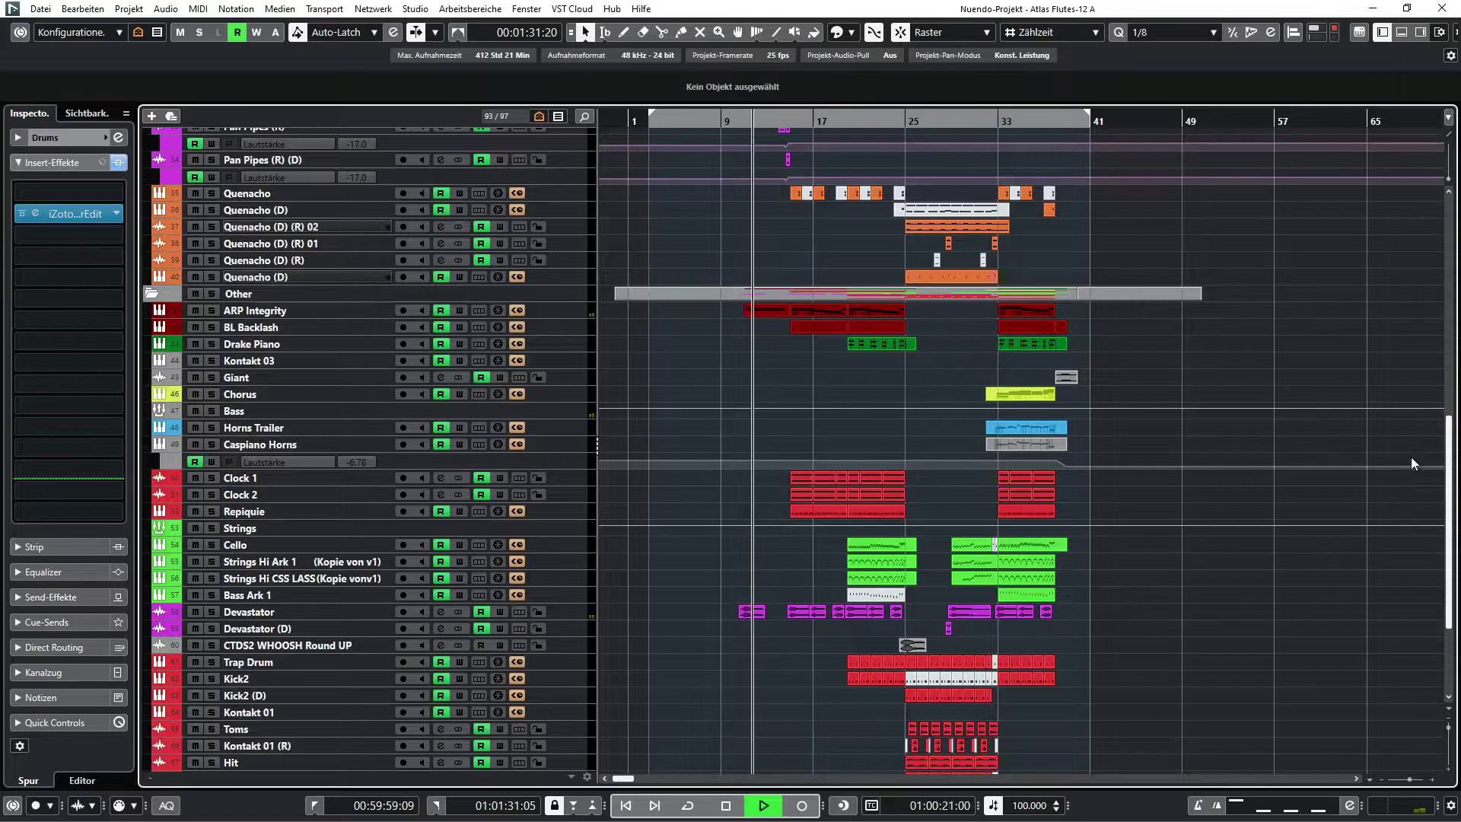
{"action": "scroll", "coordinate": [1411, 461], "scroll_direction": "up", "scroll_amount": 7}
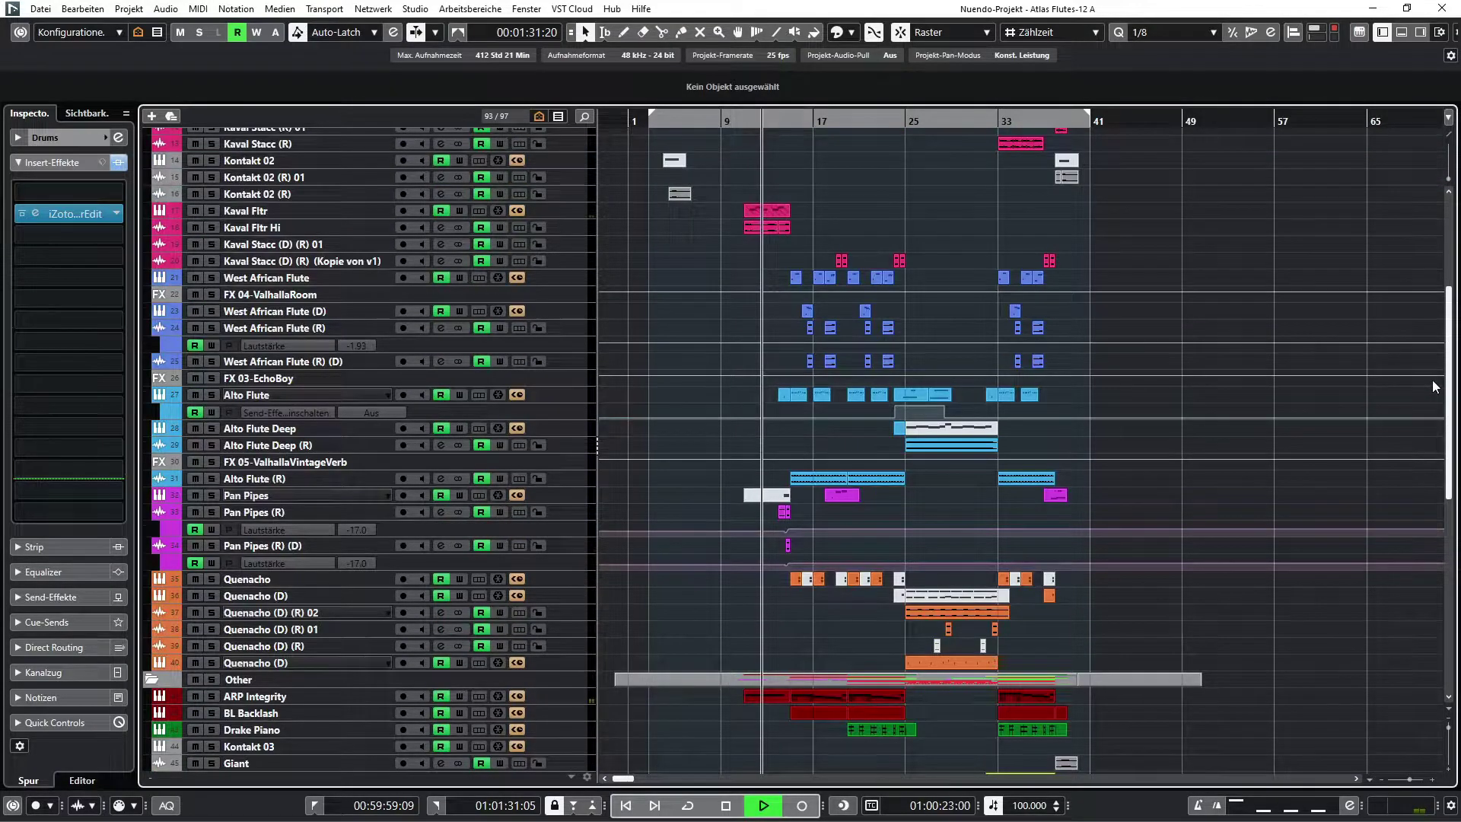
{"action": "scroll", "coordinate": [1432, 321], "scroll_direction": "up", "scroll_amount": 5}
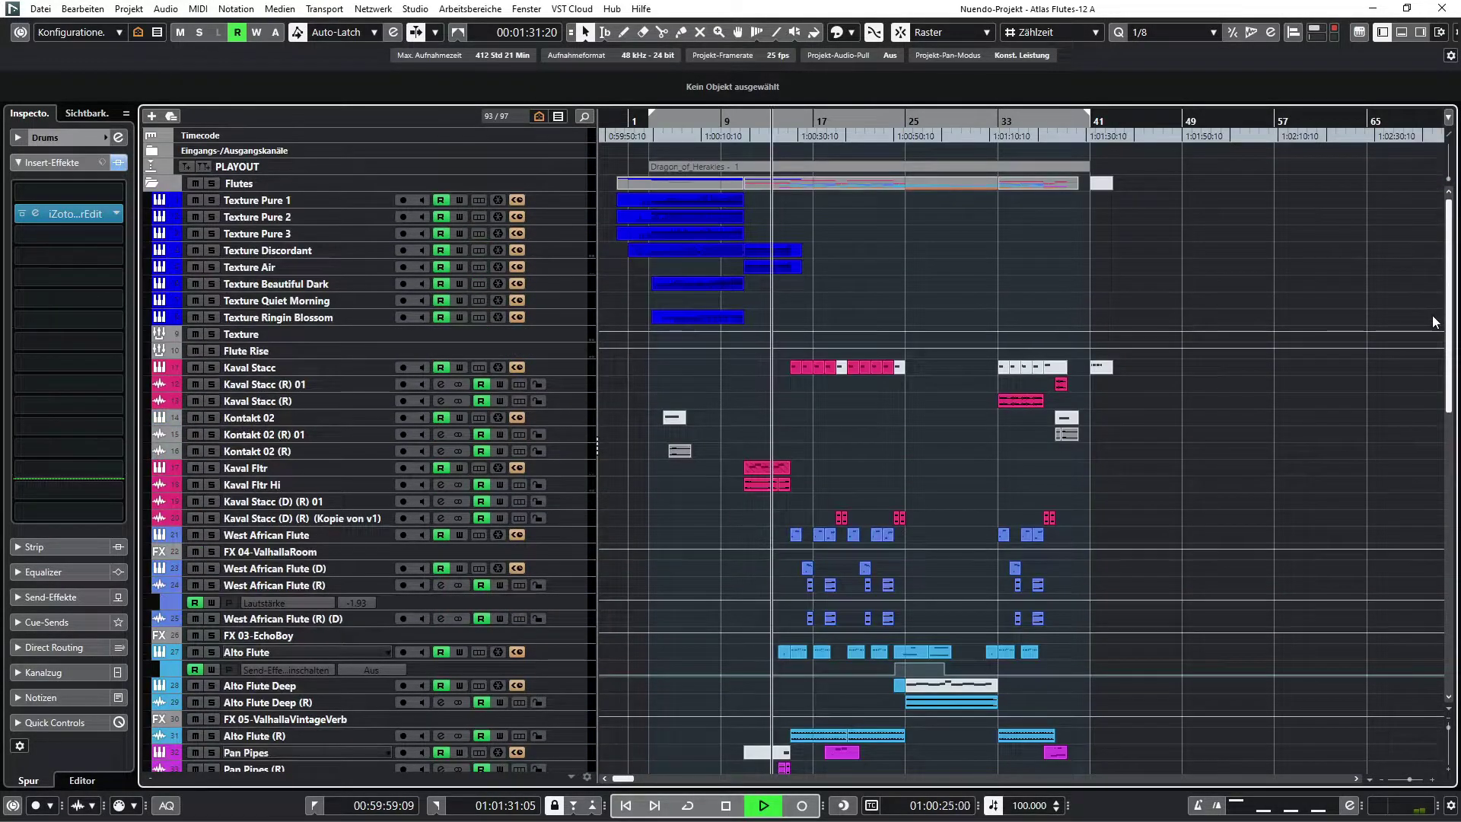
Inspect the Kaval Stacc track's Kontakt instrument and the MIDI notes of its event at bar 17.
{"action": "key", "text": "h"}
{"action": "key", "text": "h"}
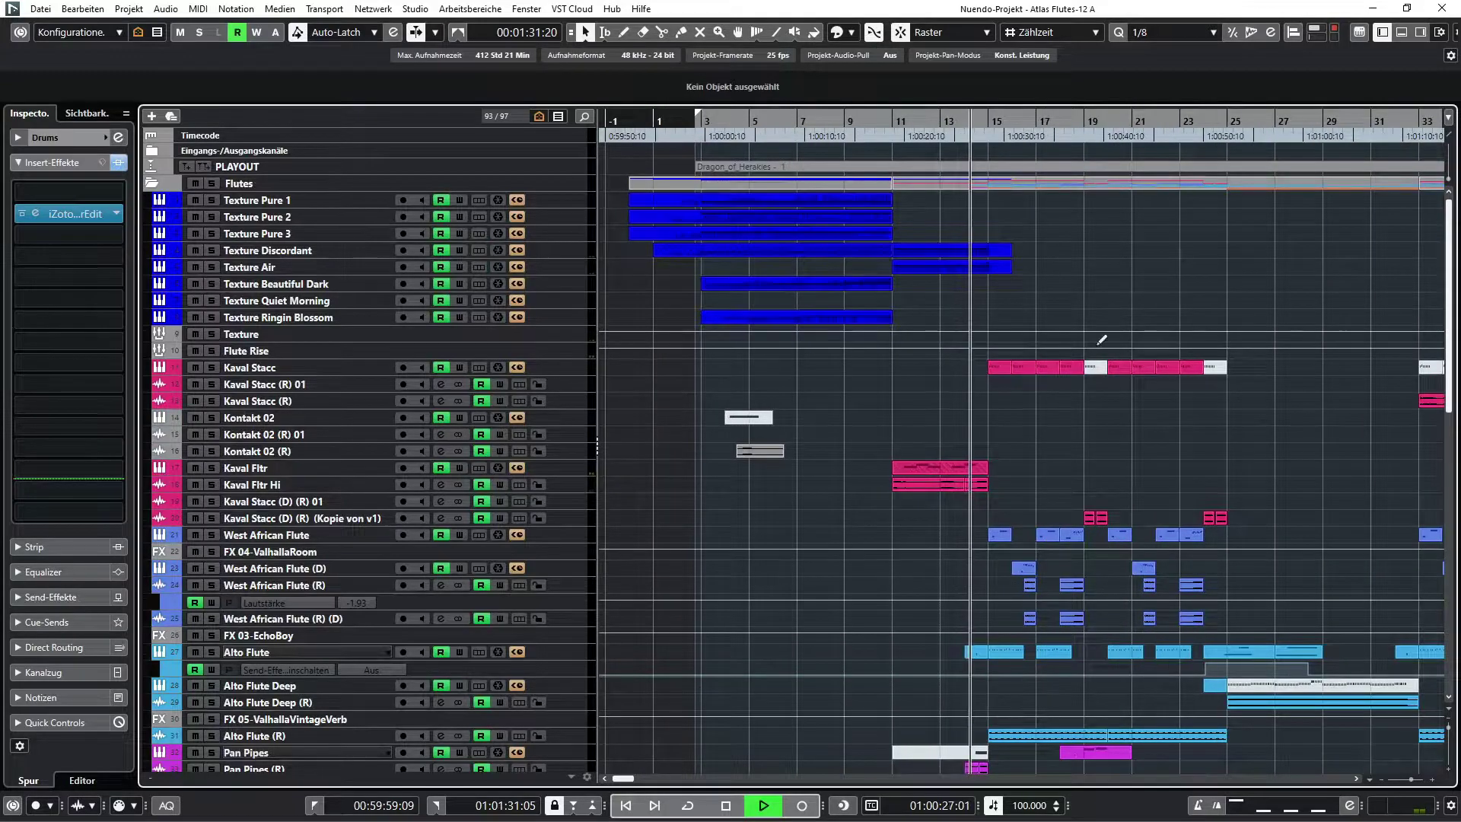
{"action": "left_click", "coordinate": [314, 369]}
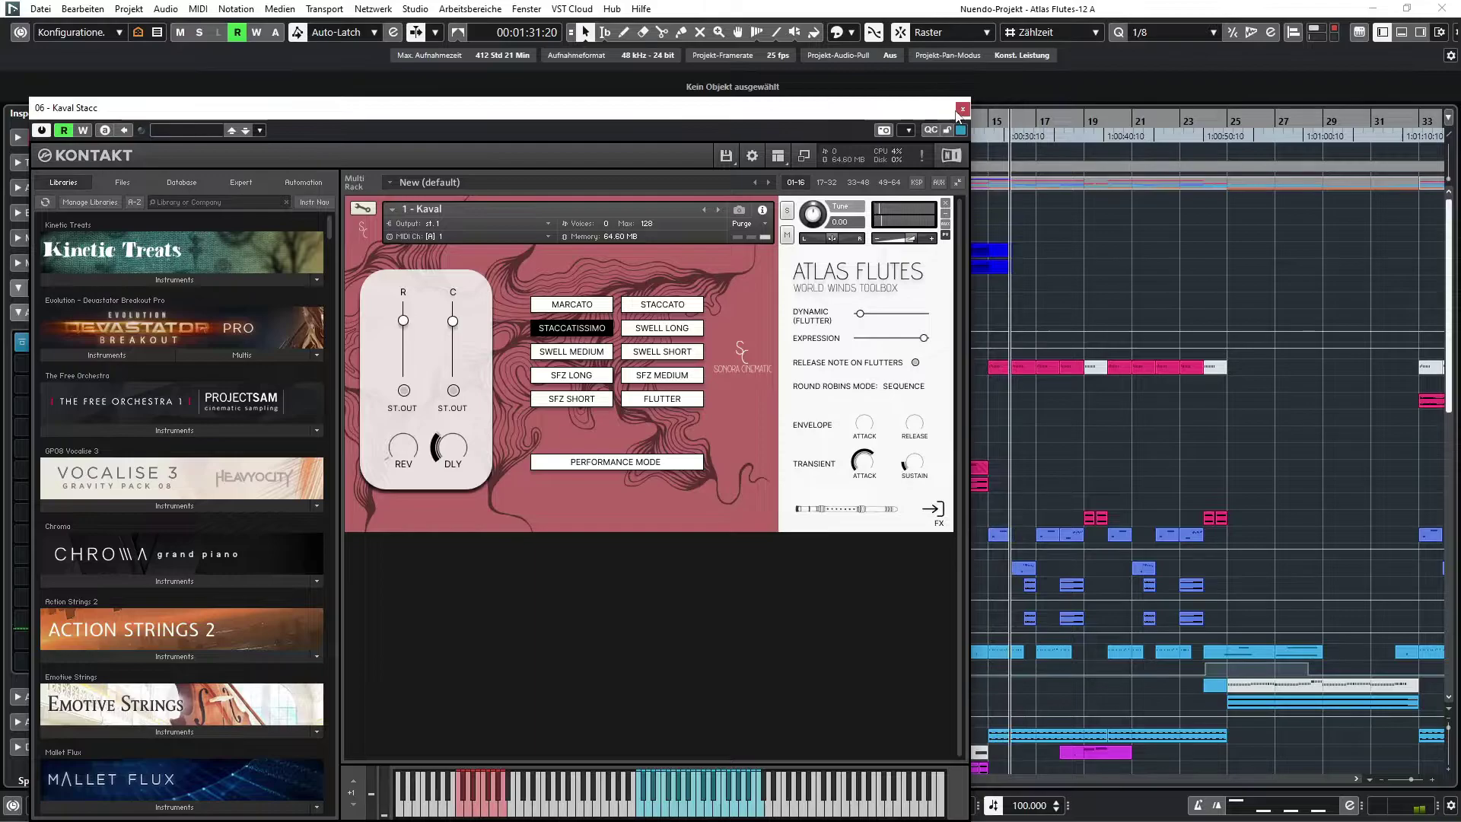
{"action": "left_click", "coordinate": [962, 109]}
{"action": "double_click", "coordinate": [1045, 366]}
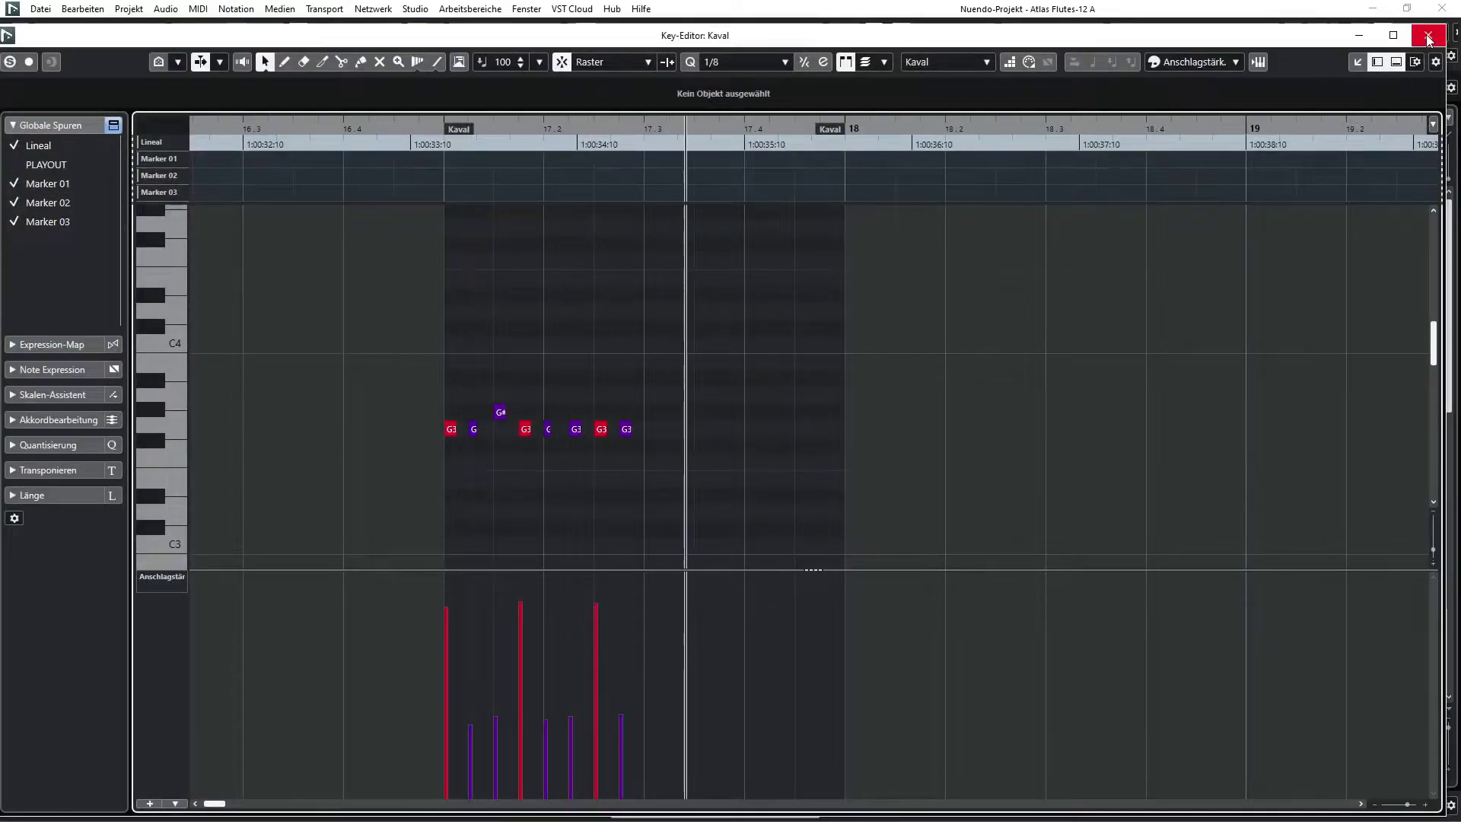
{"action": "left_click", "coordinate": [1428, 36]}
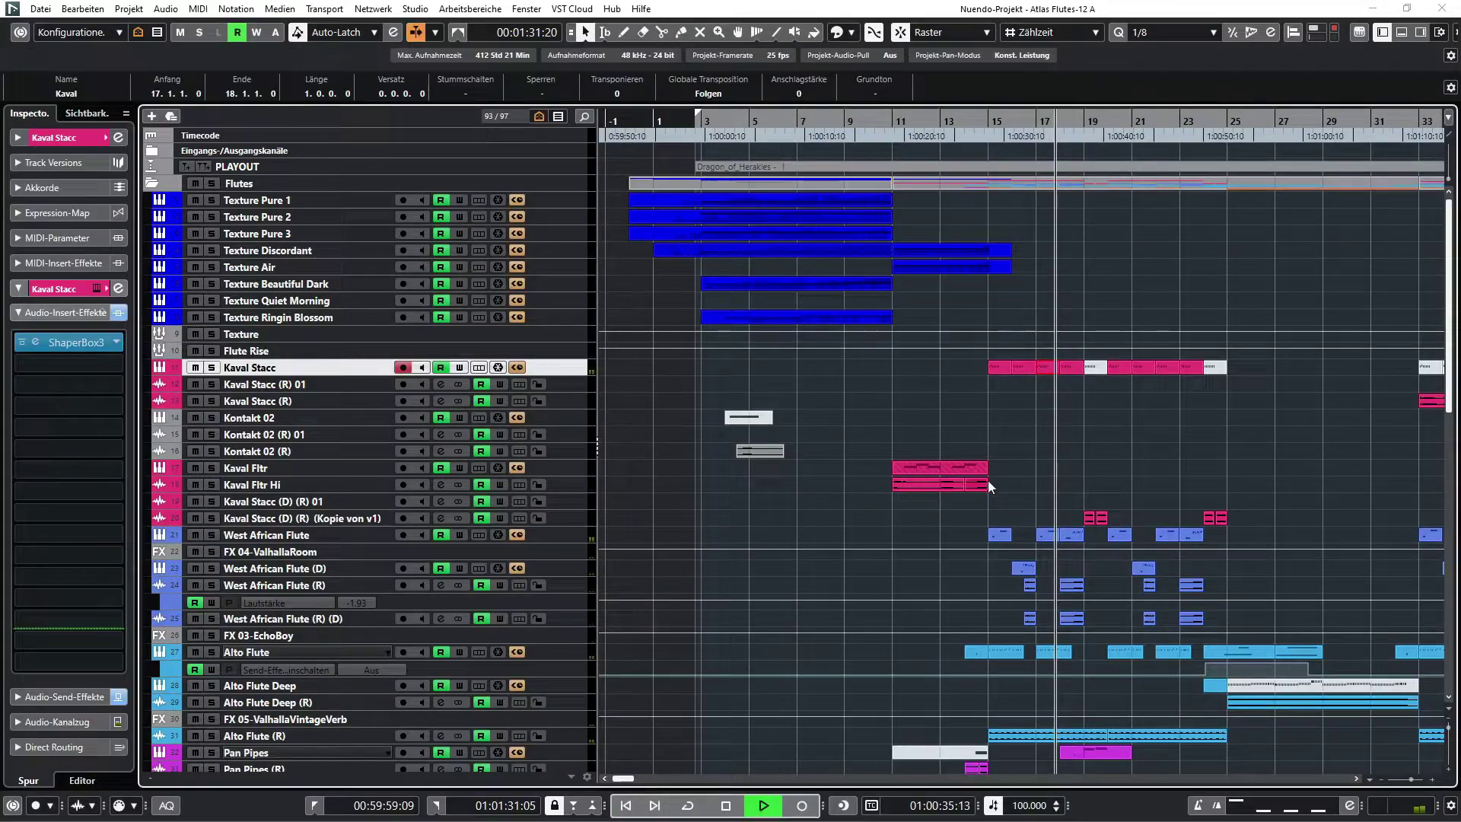
Inspect the Kontakt instruments loaded on the West African Flute and Drake Piano tracks.
{"action": "left_click", "coordinate": [308, 535]}
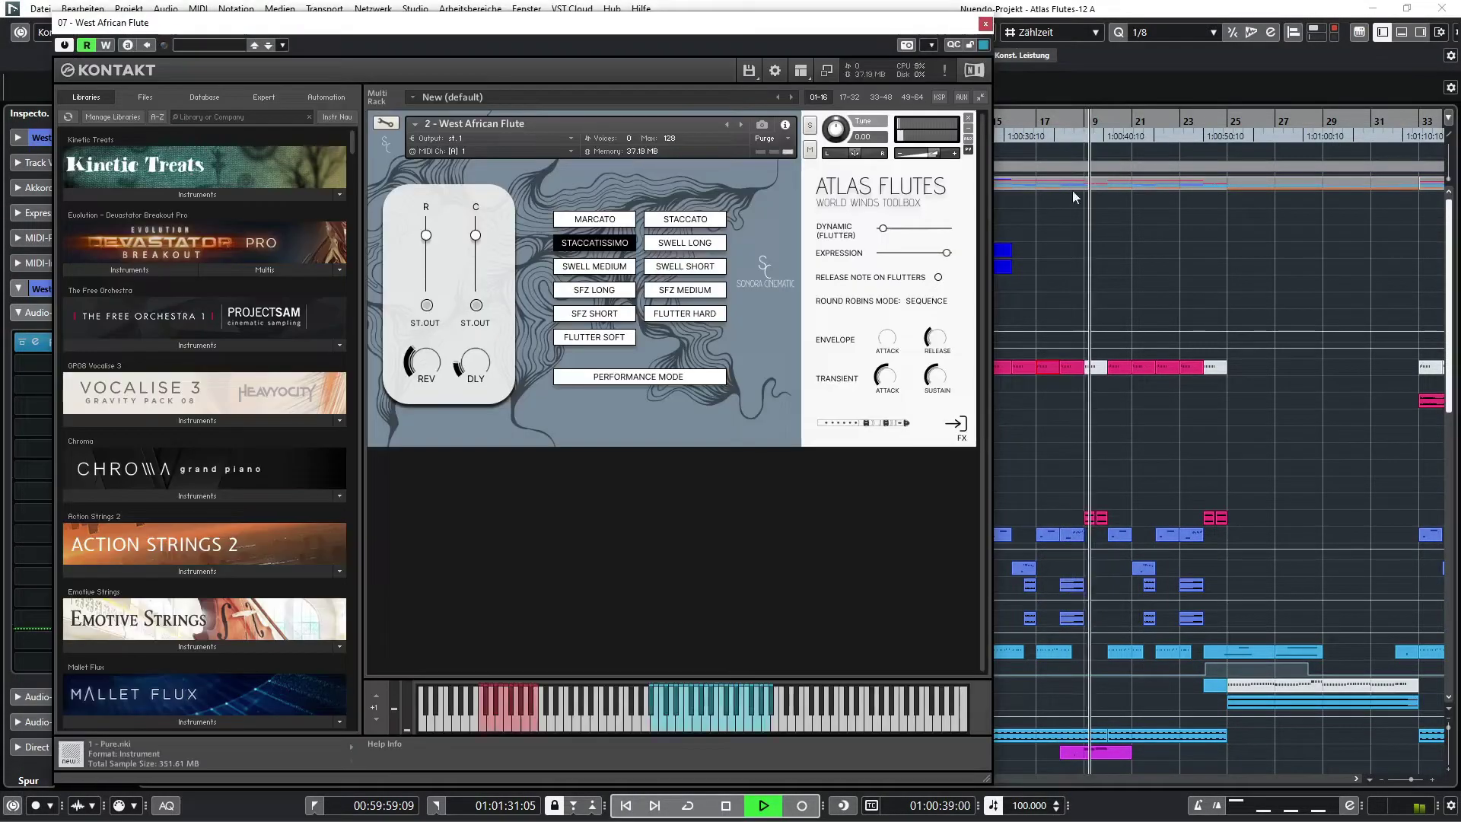
{"action": "left_click", "coordinate": [998, 35]}
{"action": "scroll", "coordinate": [1266, 396], "scroll_direction": "down", "scroll_amount": 5}
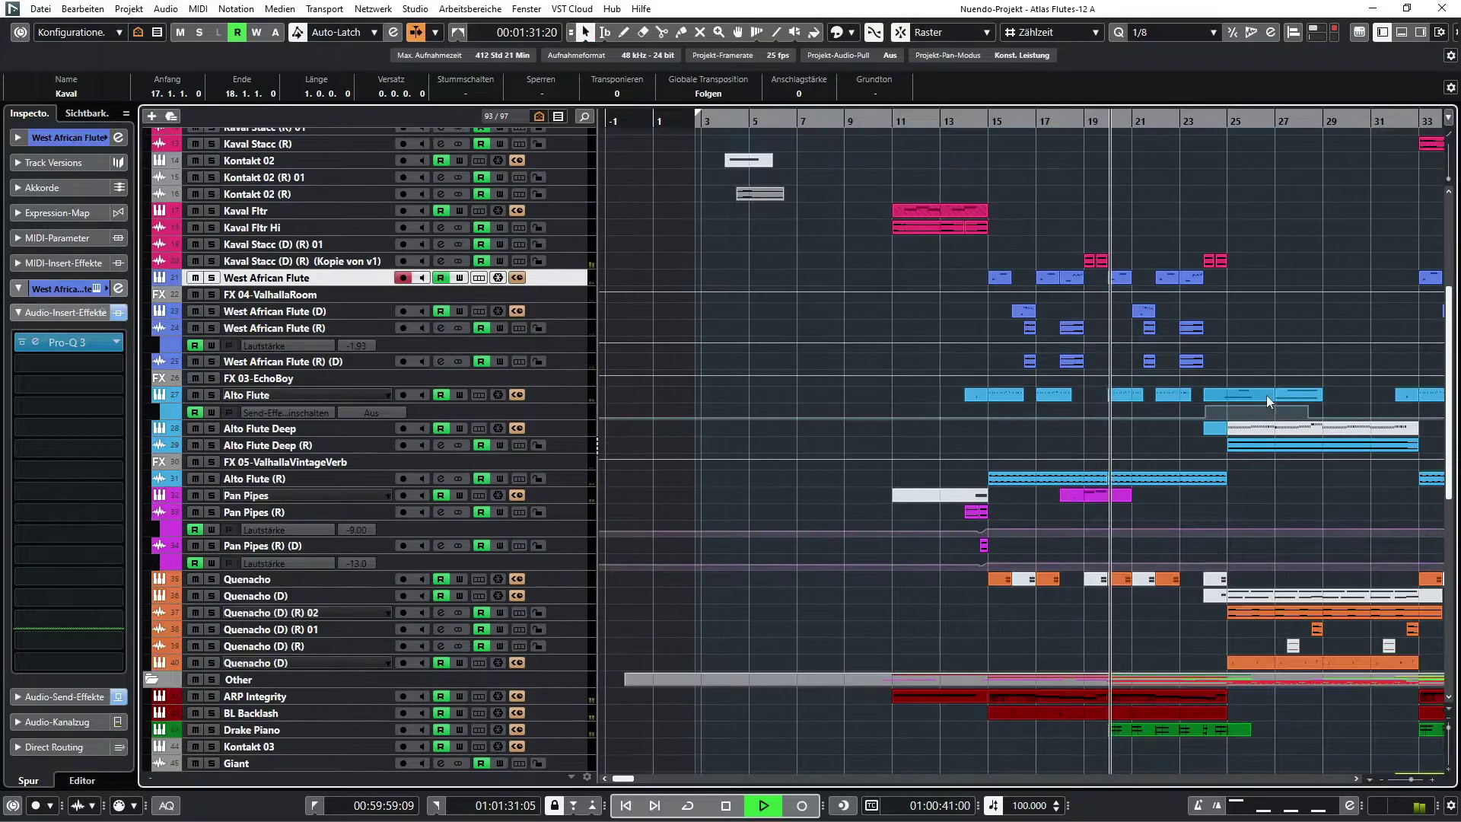
{"action": "scroll", "coordinate": [889, 495], "scroll_direction": "down", "scroll_amount": 5}
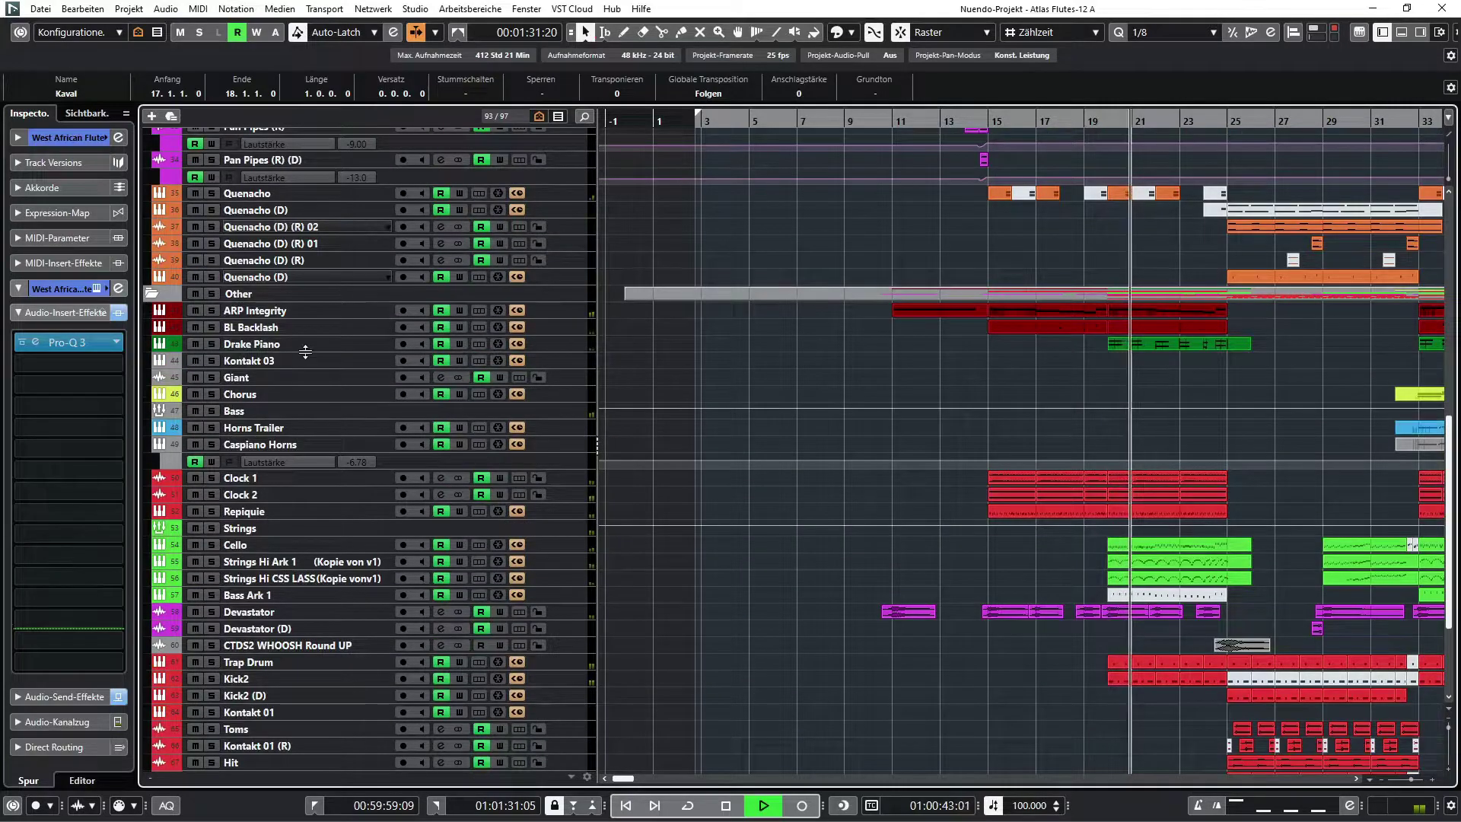
{"action": "left_click", "coordinate": [379, 344]}
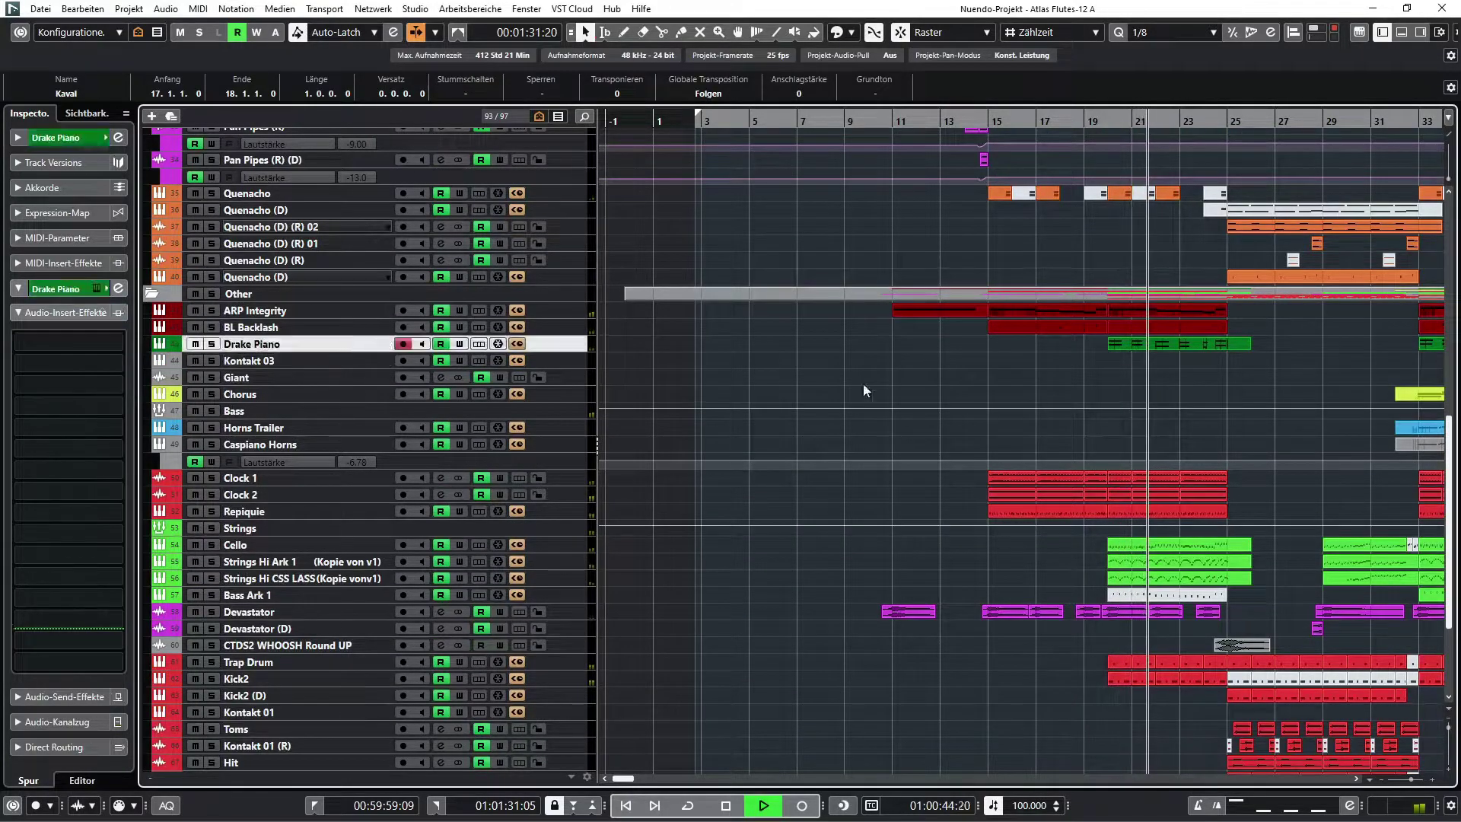
{"action": "key", "text": "e"}
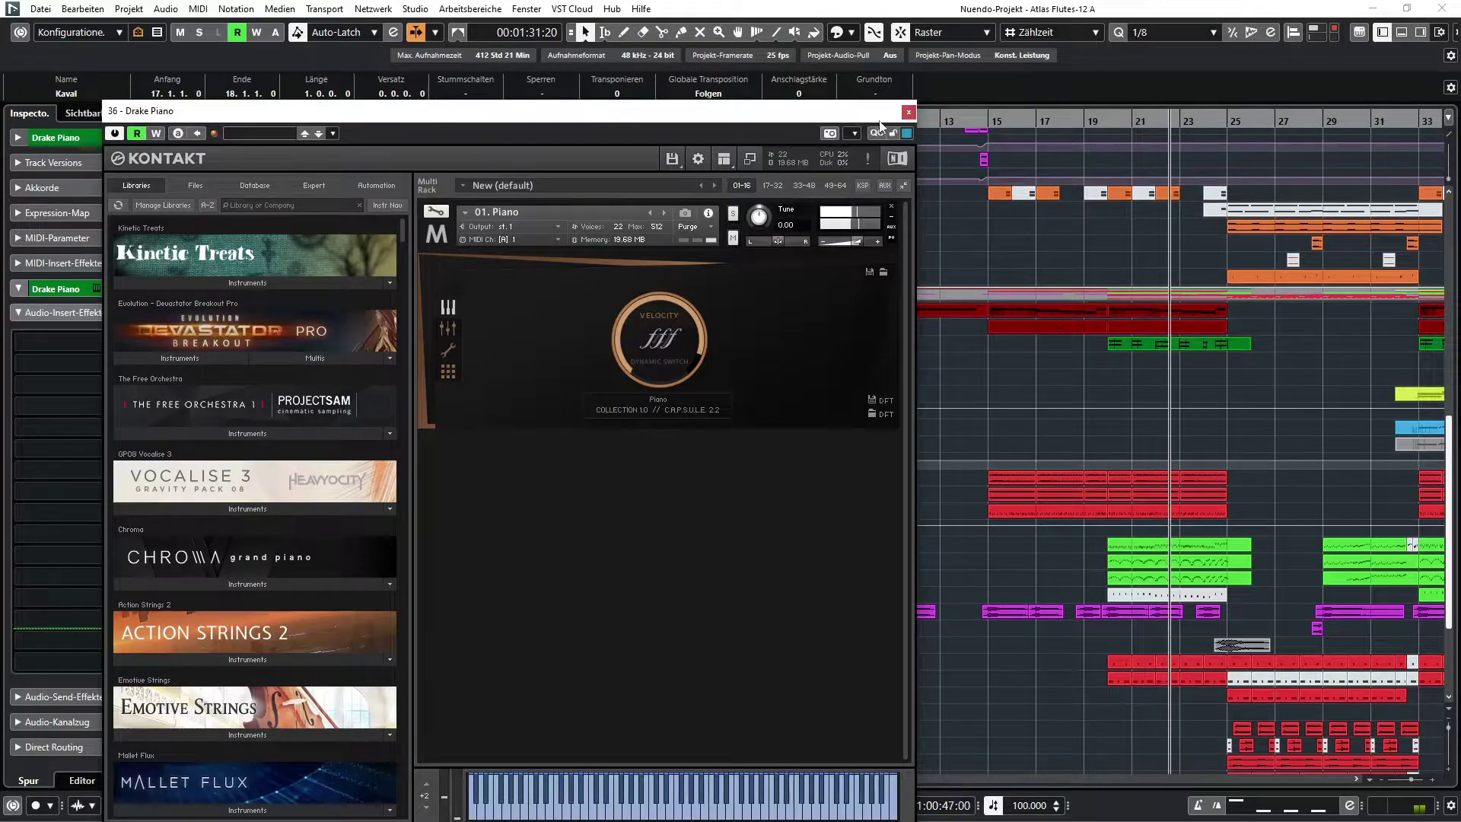
{"action": "left_click", "coordinate": [908, 114]}
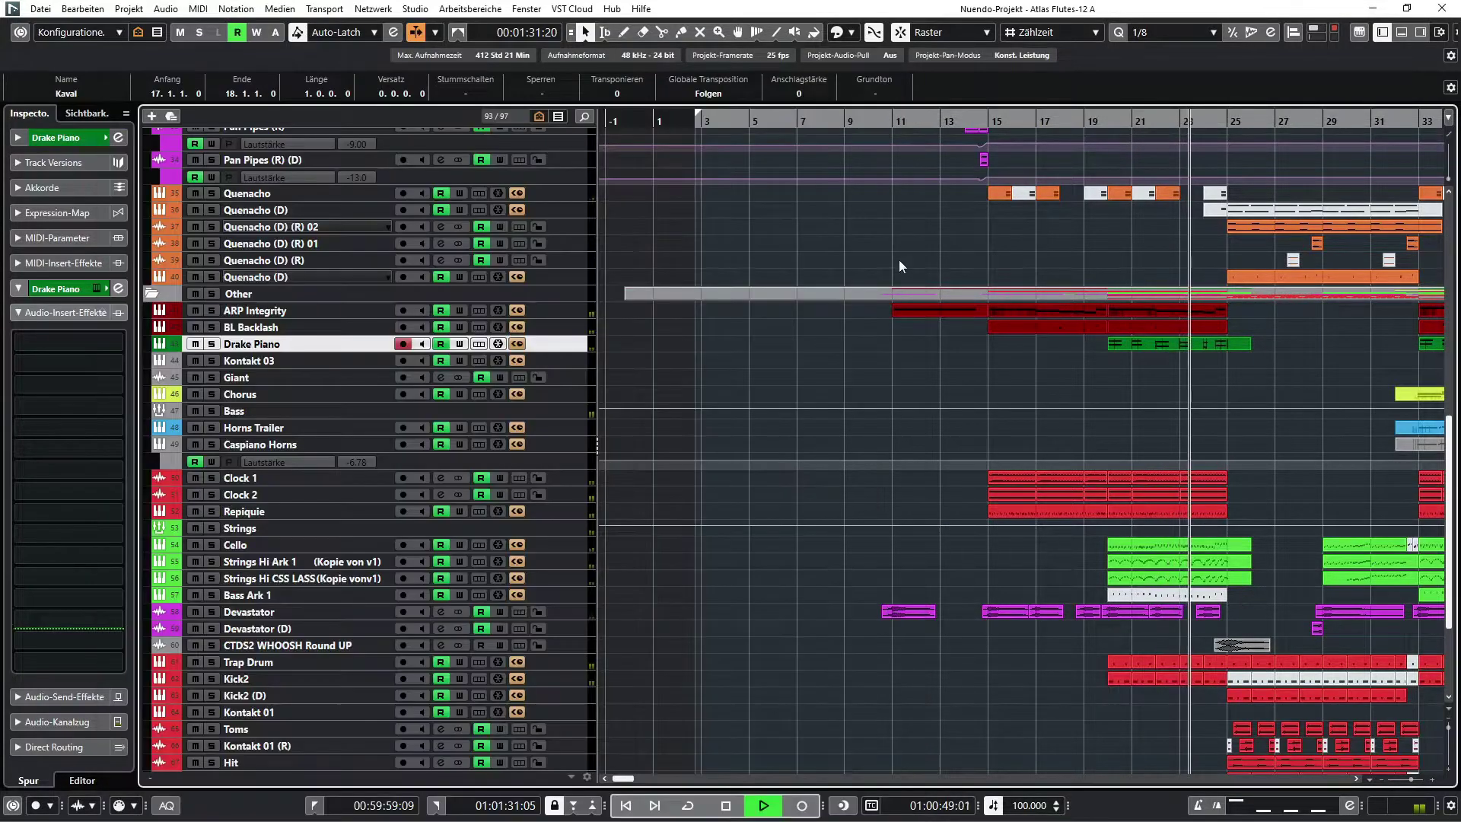
Inspect the Trap Drum track's drum kit instrument and the waveform of the Toms audio event at bar 28.
{"action": "scroll", "coordinate": [828, 358], "scroll_direction": "down", "scroll_amount": 5}
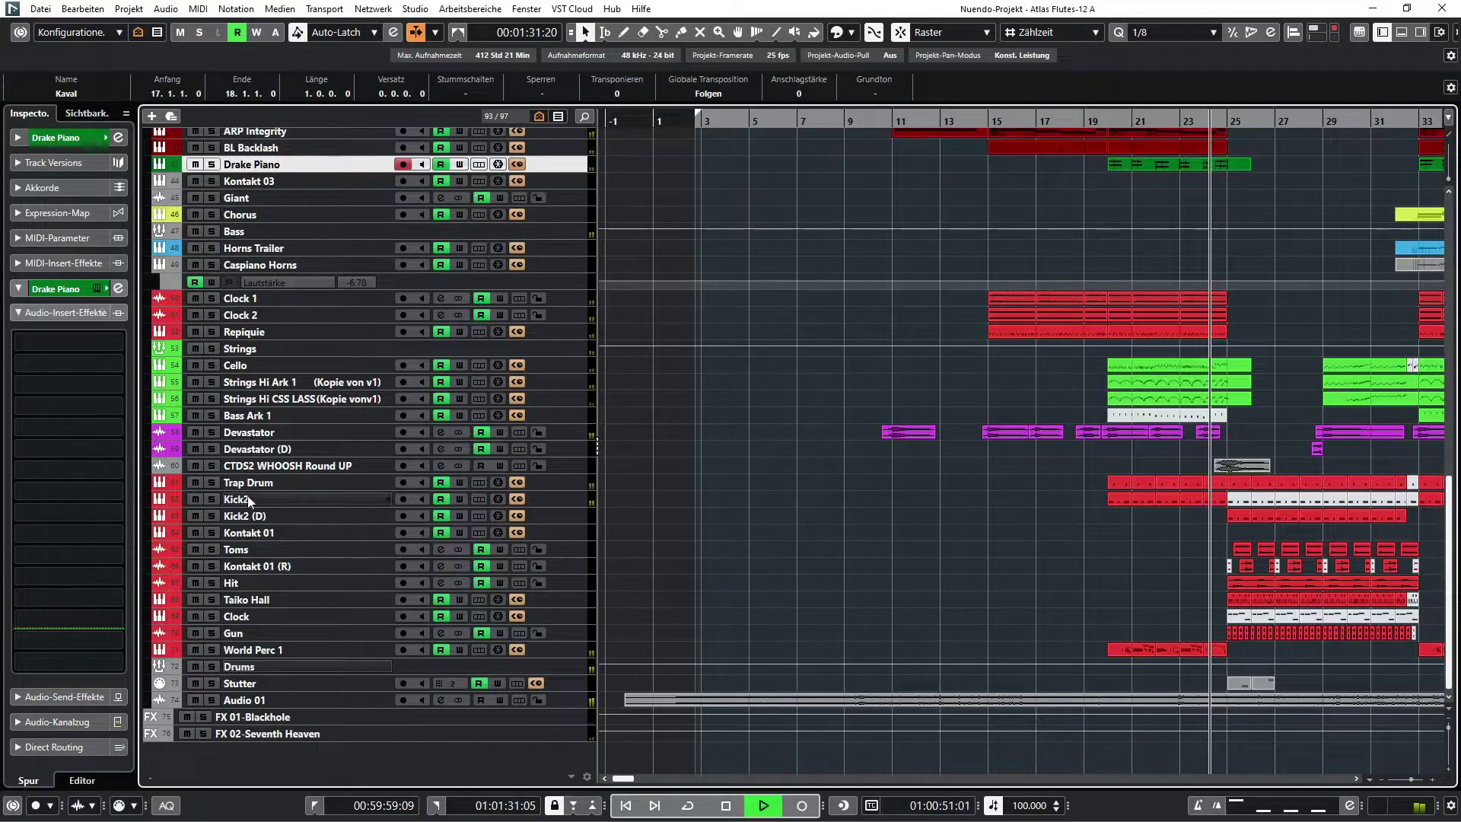
{"action": "left_click", "coordinate": [1047, 483]}
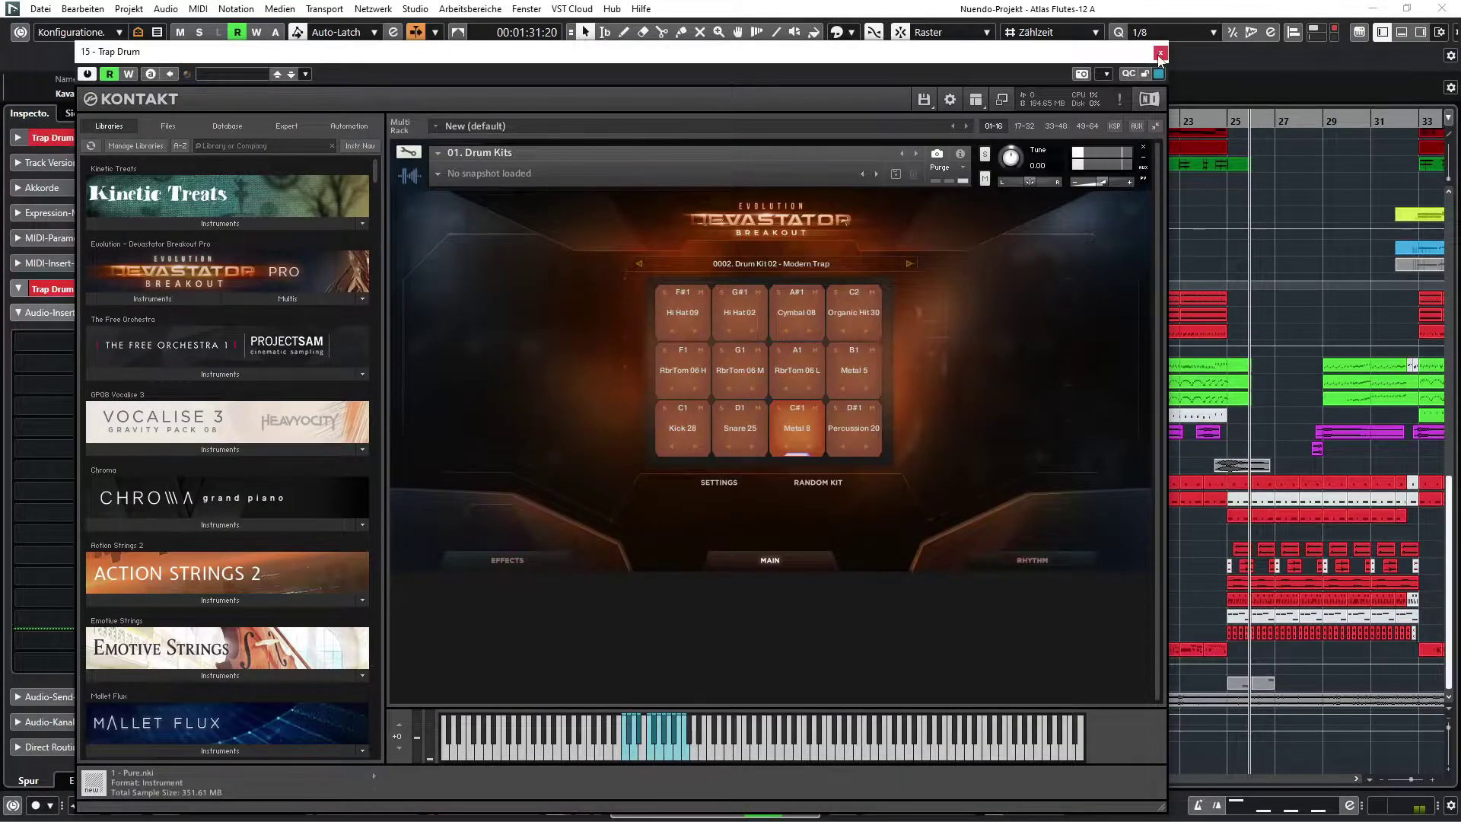
{"action": "left_click", "coordinate": [1160, 55]}
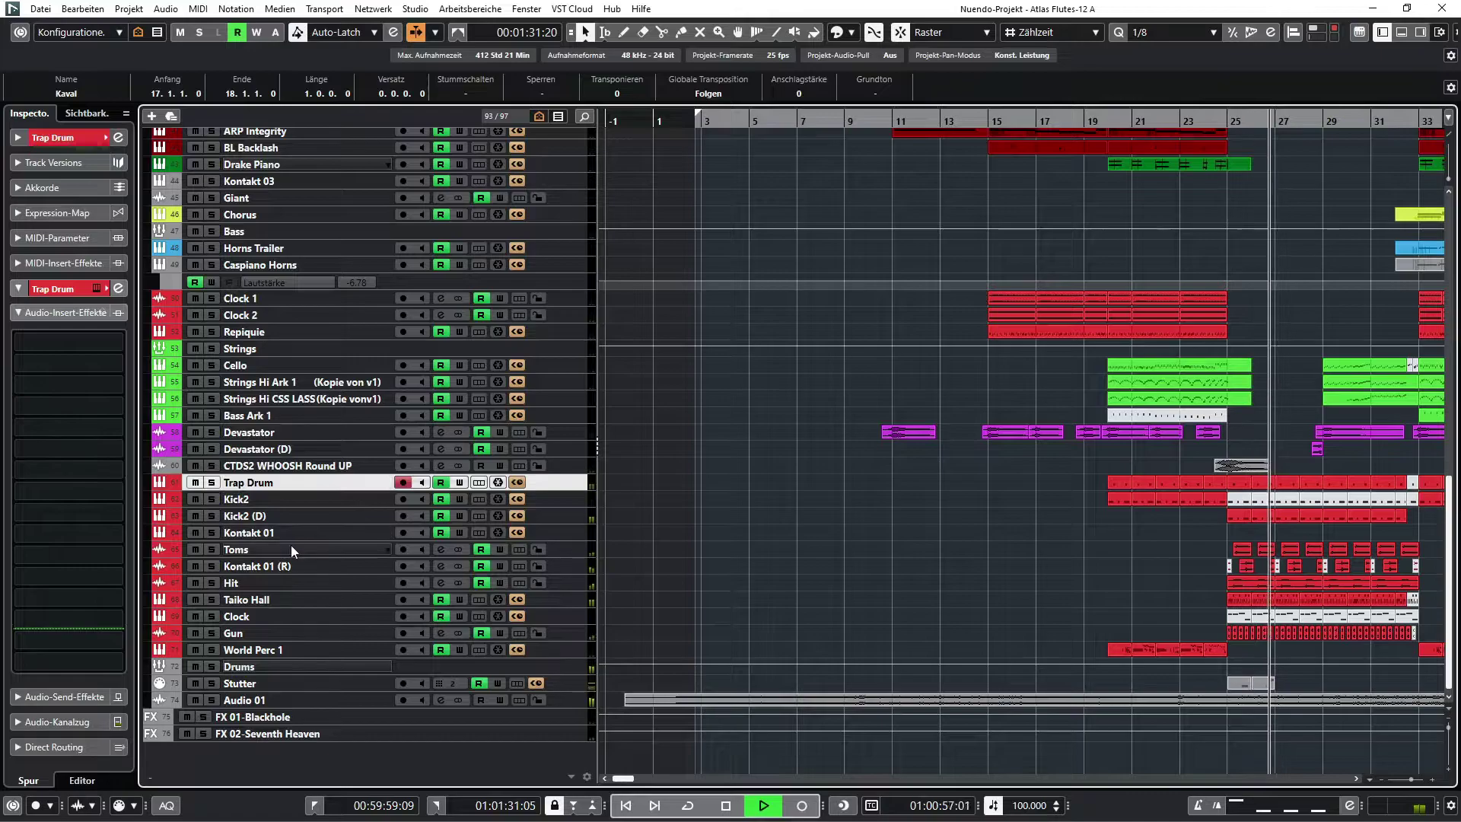
{"action": "left_click", "coordinate": [1316, 549]}
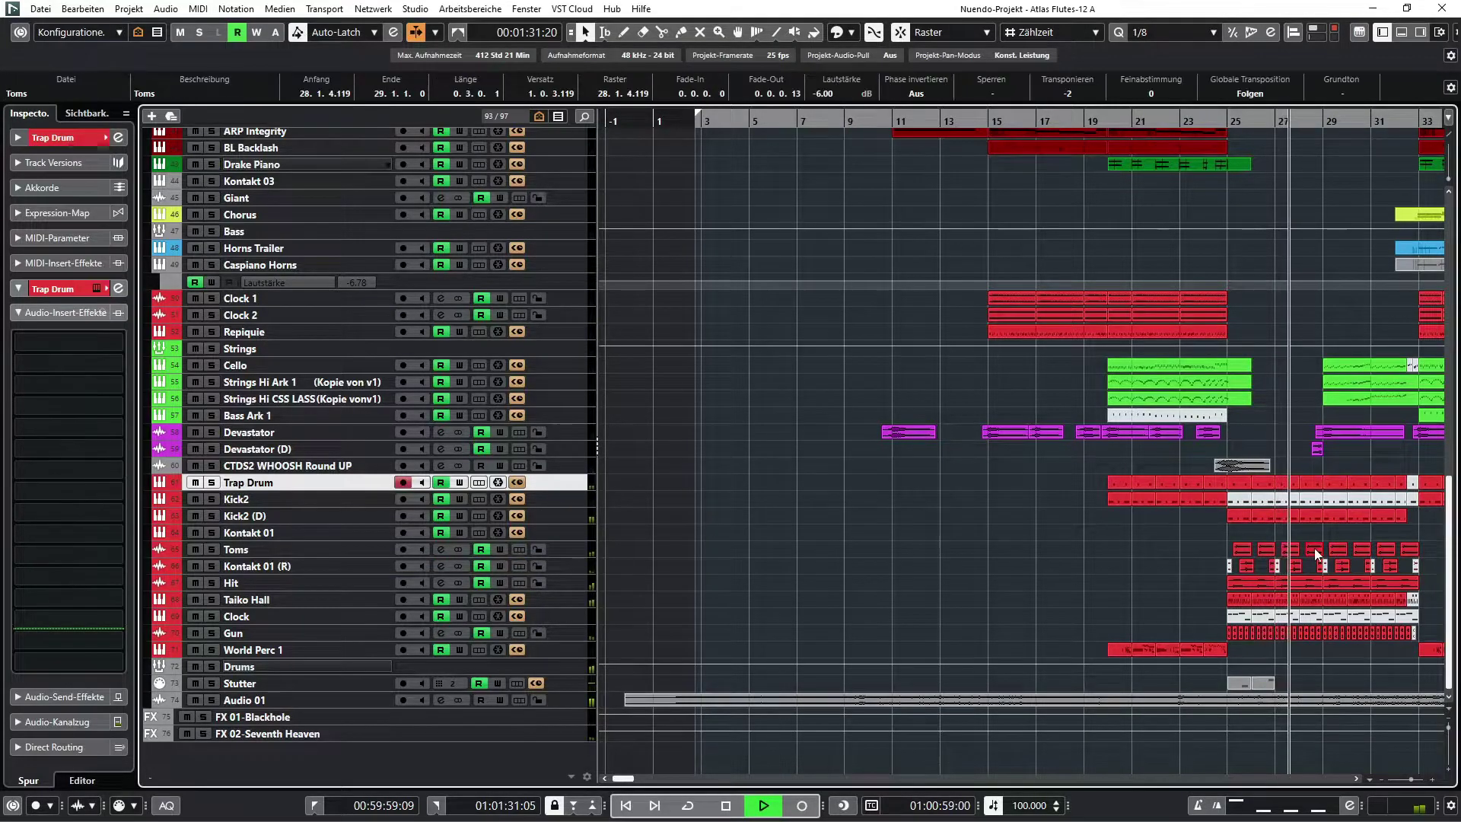
{"action": "double_click", "coordinate": [1316, 551]}
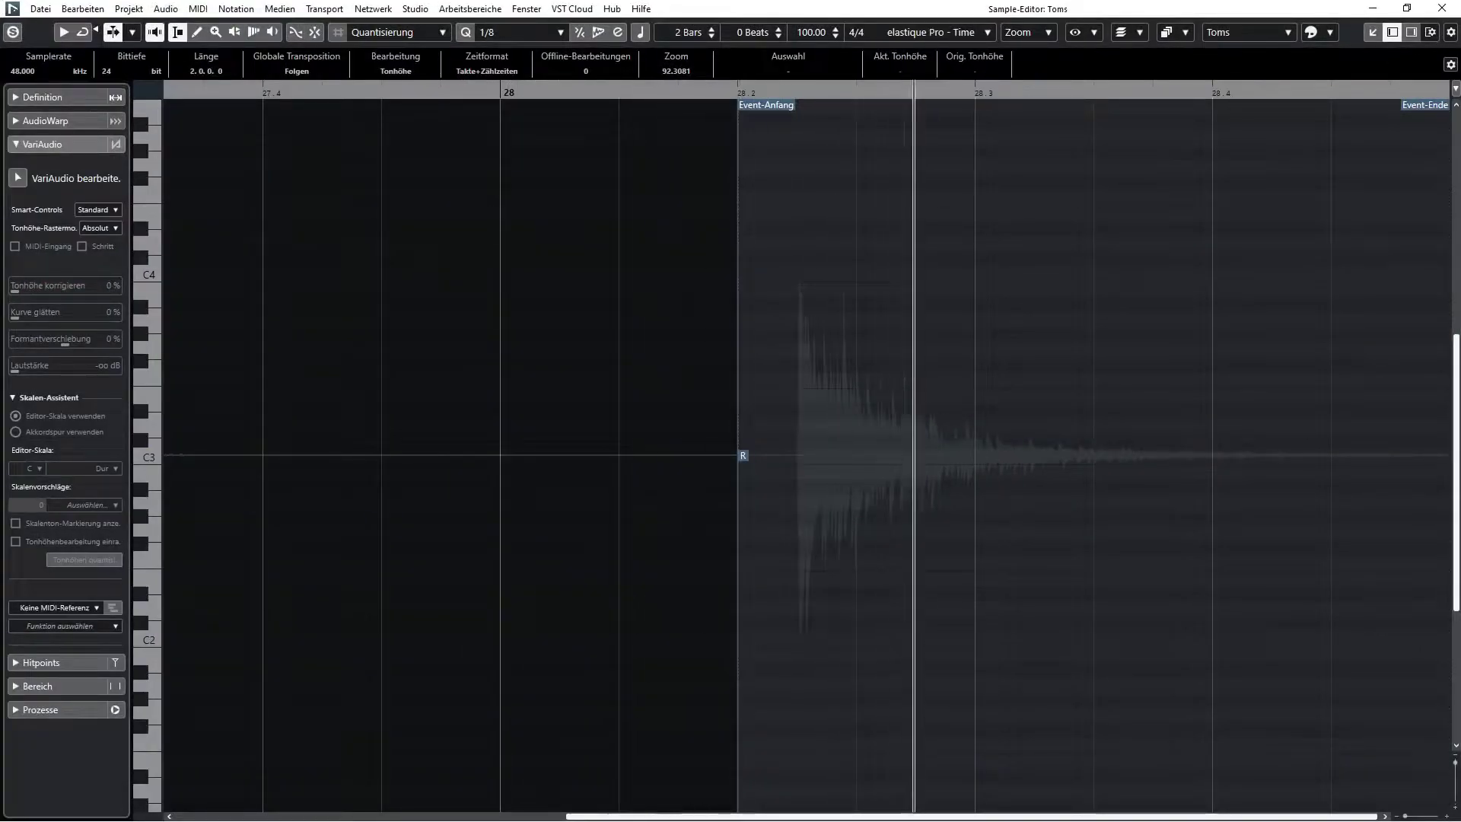
{"action": "key", "text": "ctrl+e"}
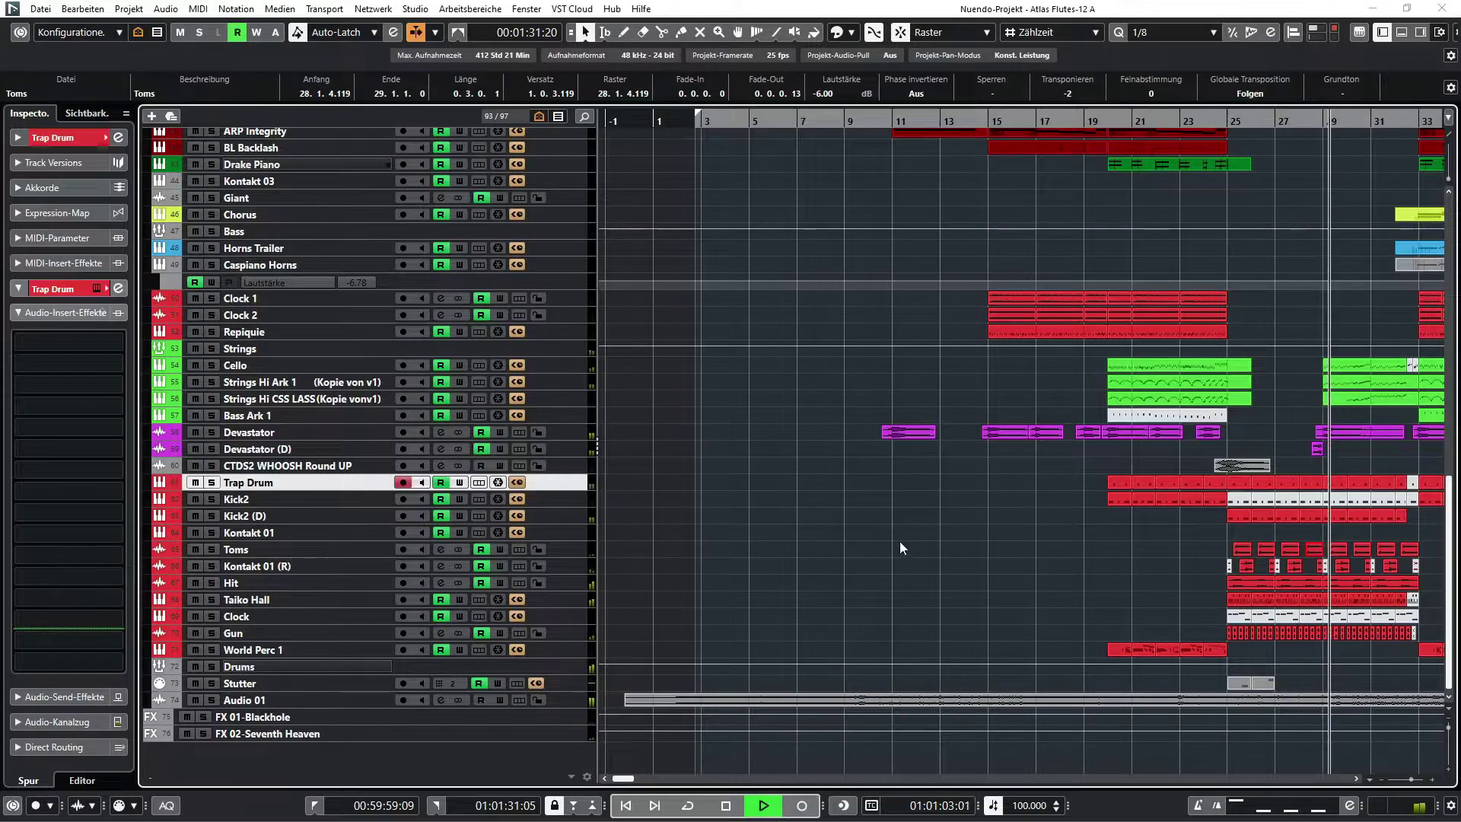
Inspect the Strings Hi Ark 1 and Horns Trailer instruments, plus the MIDI notes of the Strings Hi Ark 1 event at bar 33.
{"action": "scroll", "coordinate": [893, 533], "scroll_direction": "right", "scroll_amount": 5}
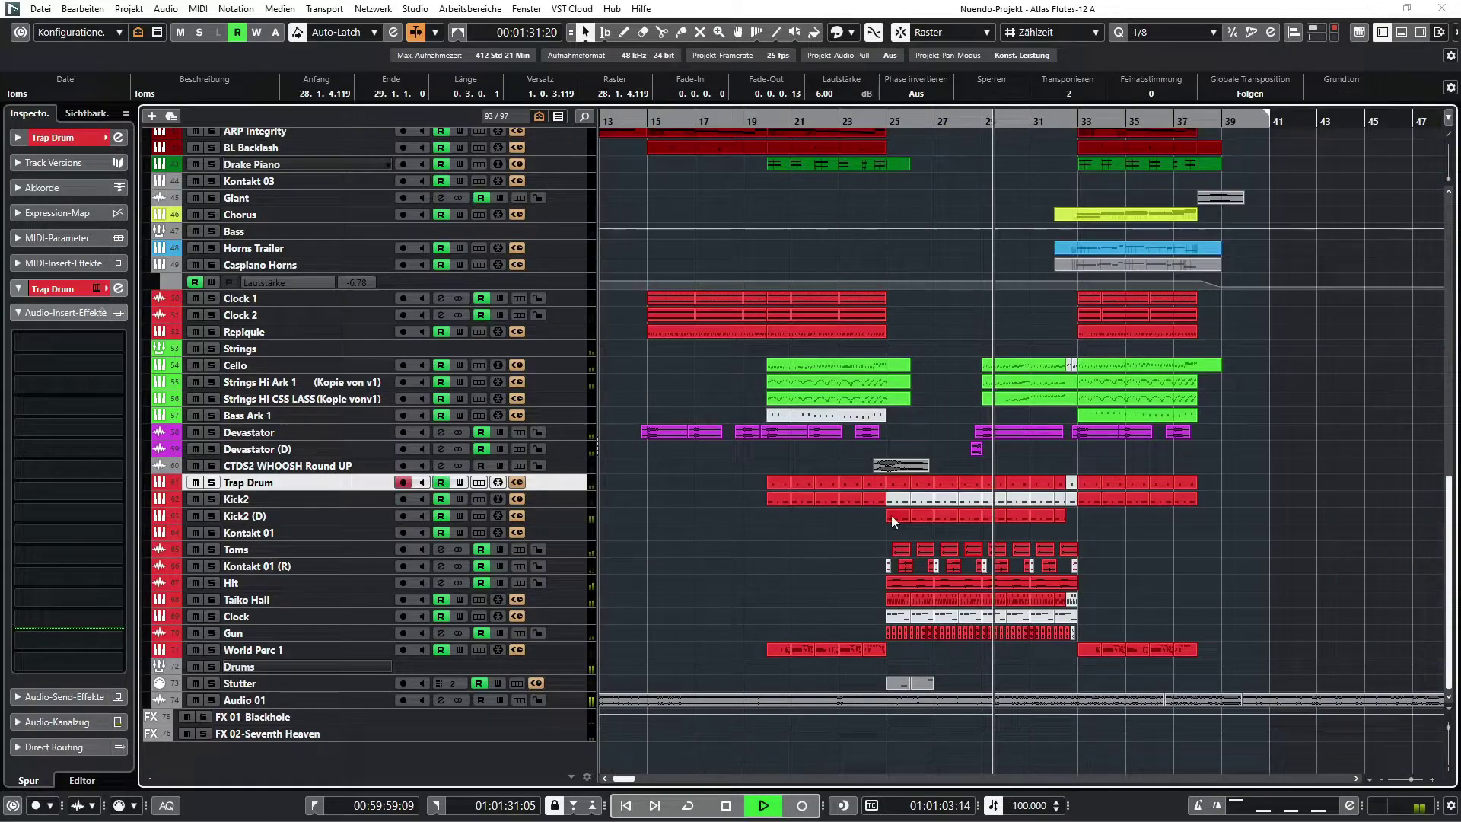
{"action": "left_click", "coordinate": [275, 385]}
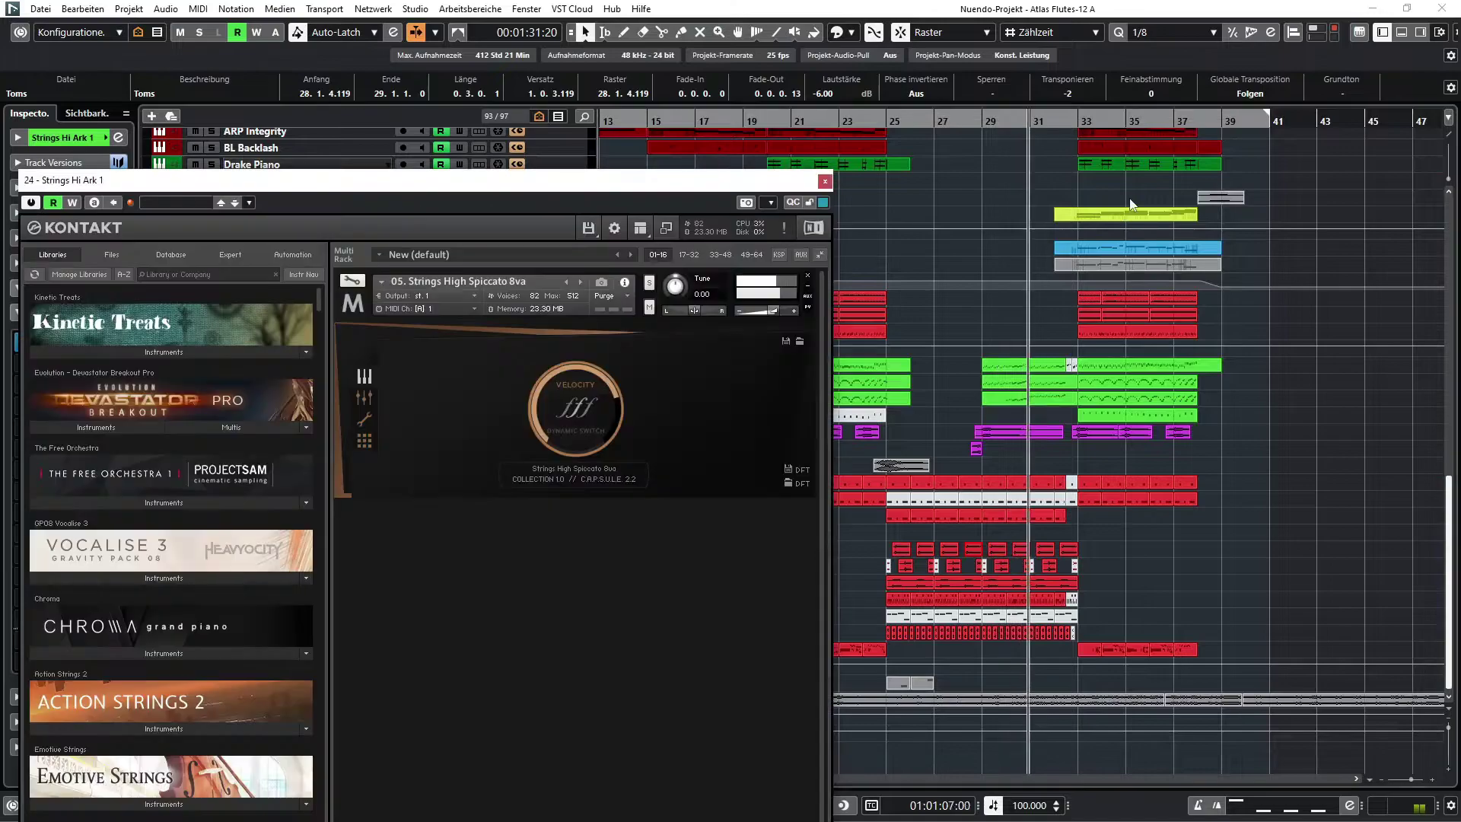
{"action": "left_click", "coordinate": [828, 182]}
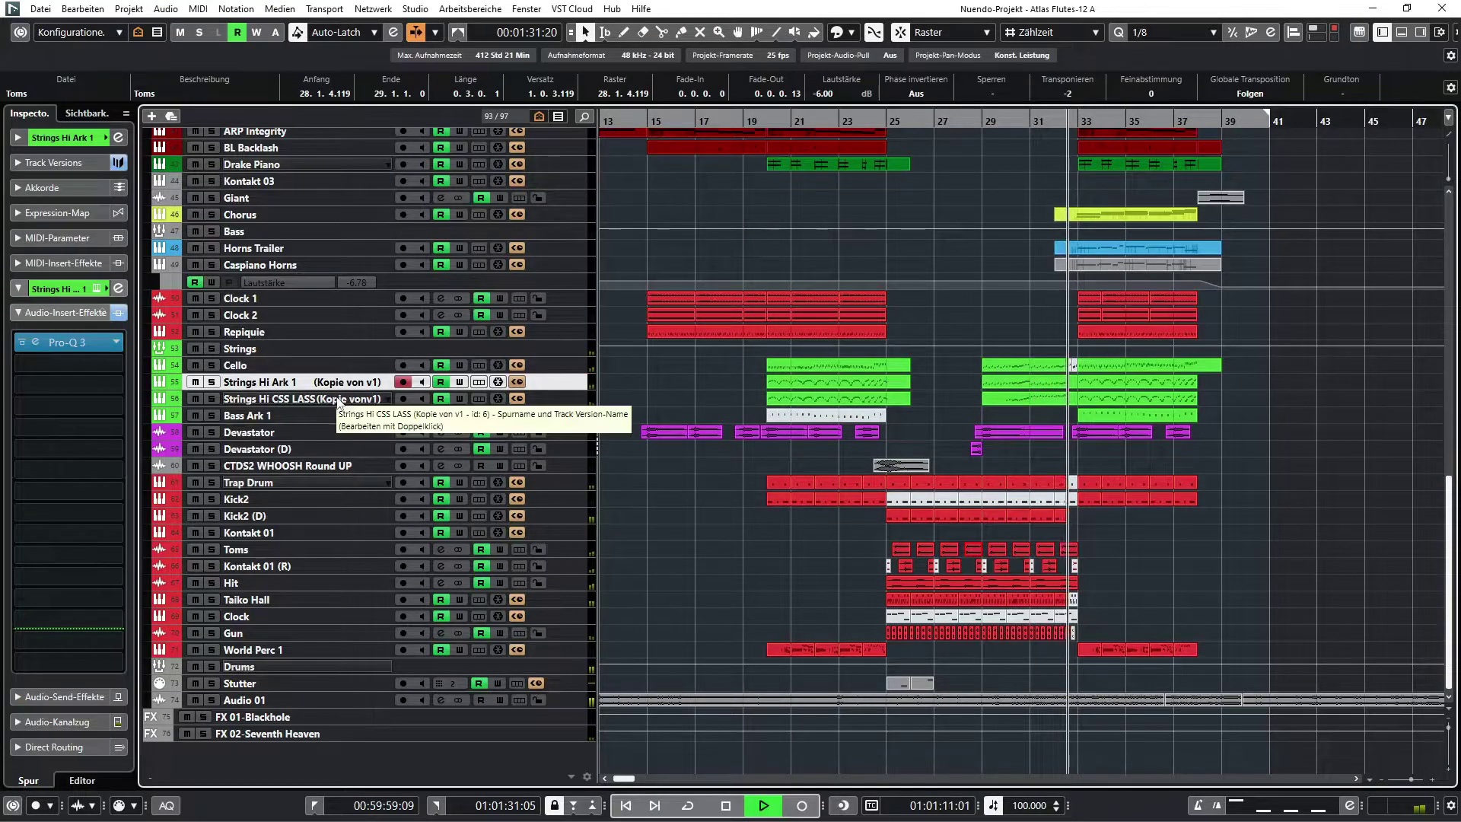
{"action": "left_click", "coordinate": [1127, 383]}
{"action": "double_click", "coordinate": [1126, 376]}
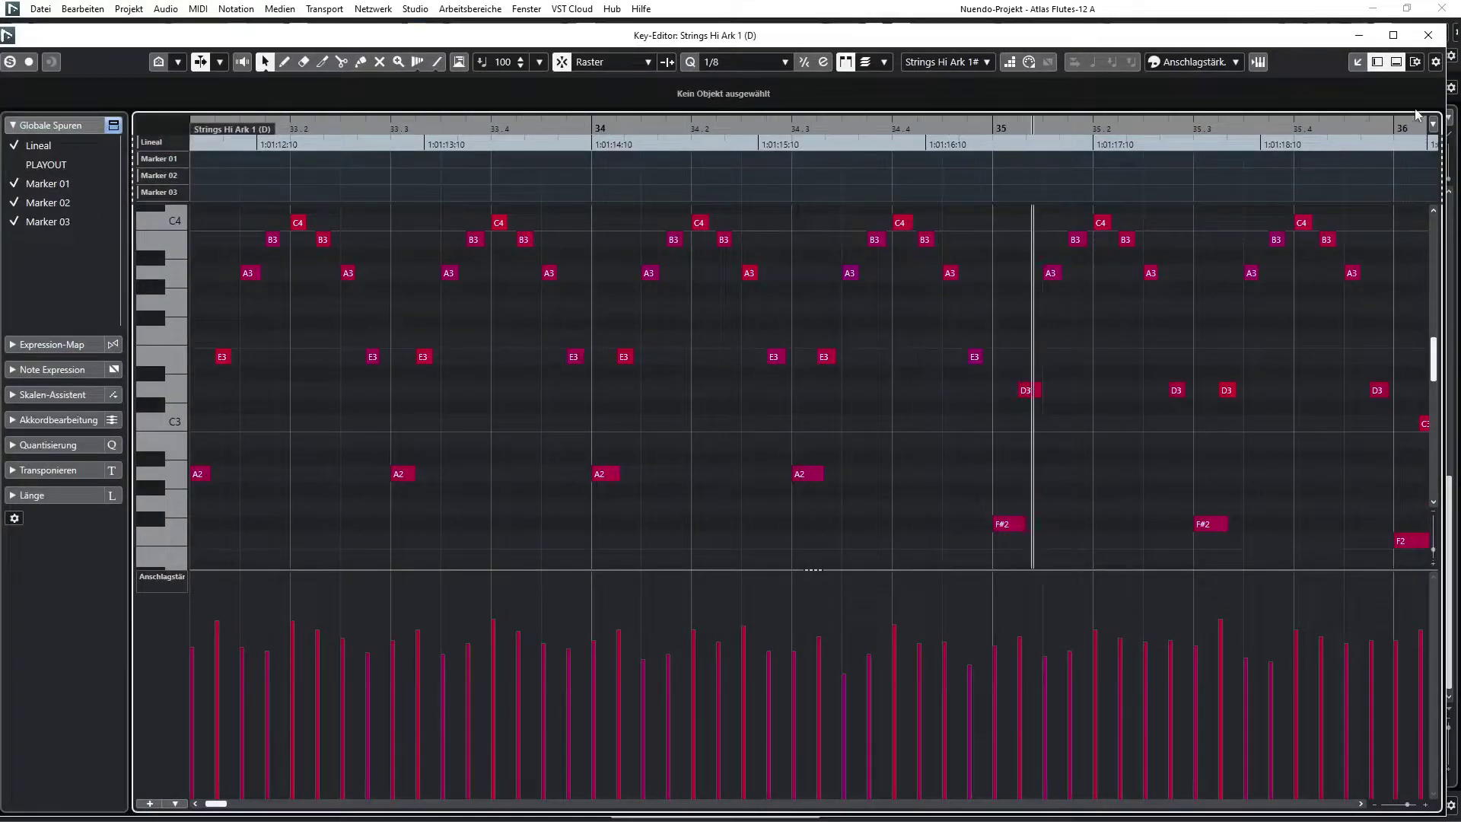
{"action": "left_click", "coordinate": [1428, 35]}
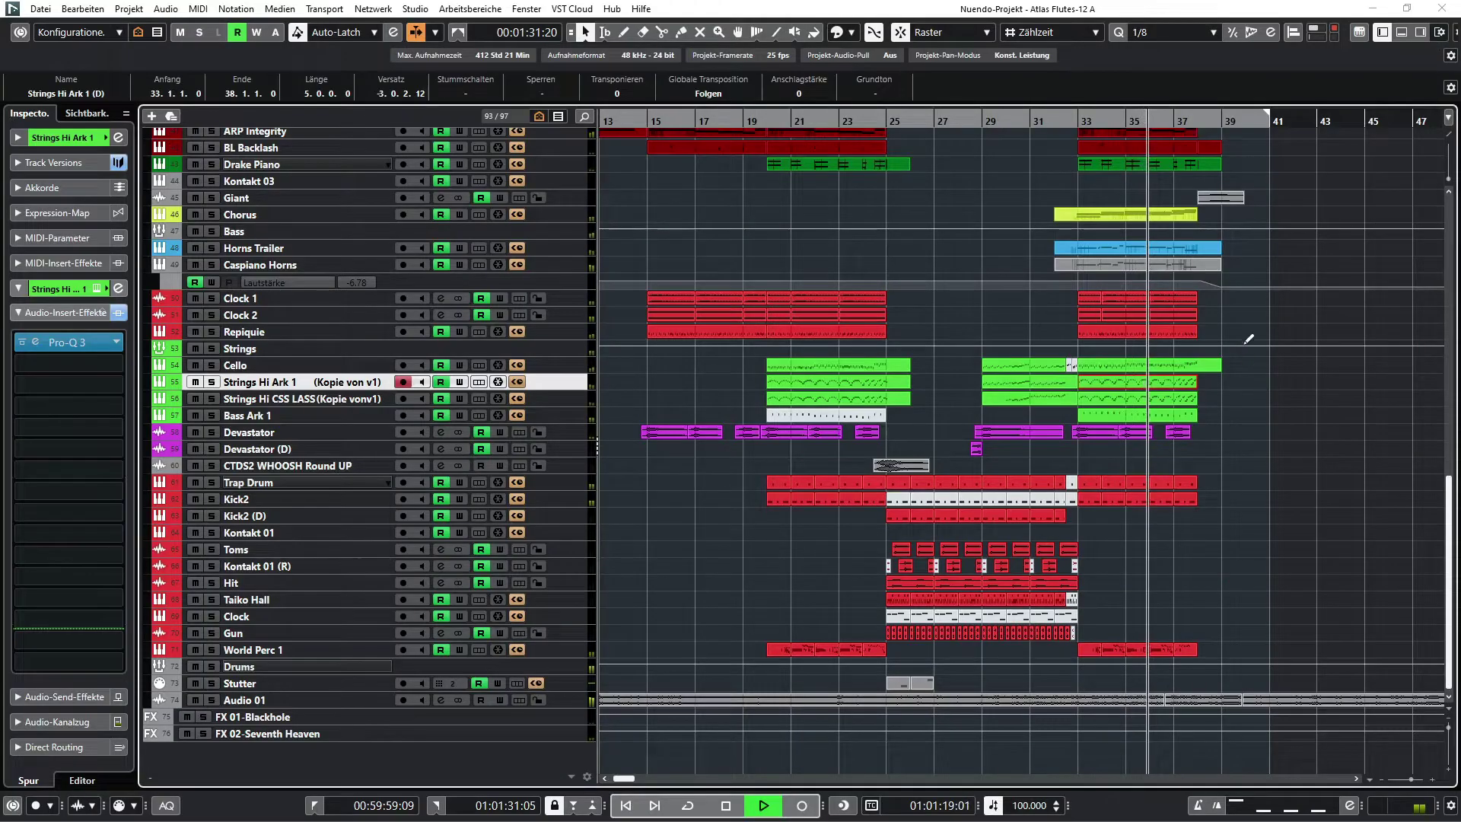
{"action": "left_click", "coordinate": [329, 249]}
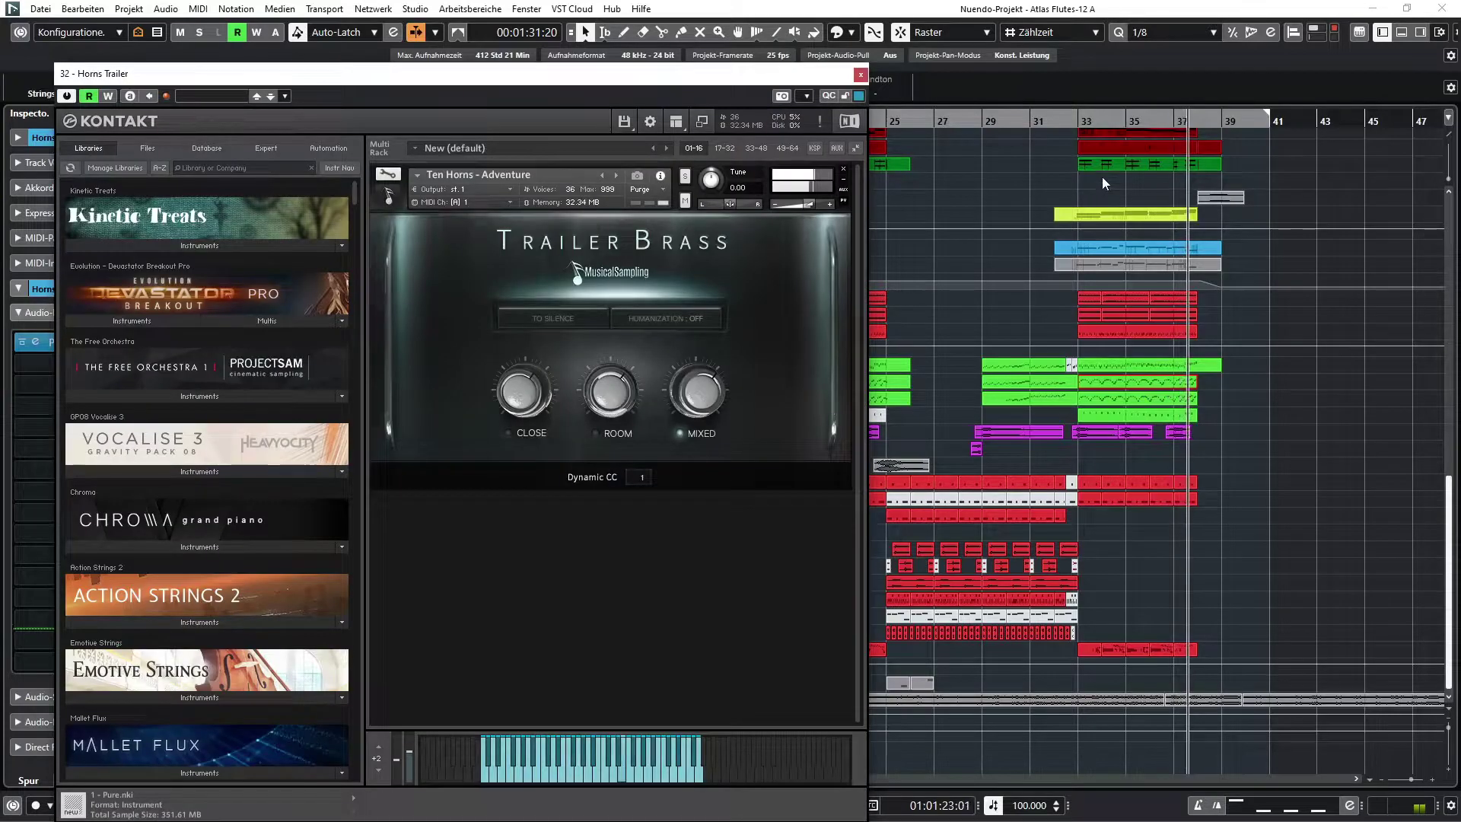
{"action": "left_click", "coordinate": [861, 74]}
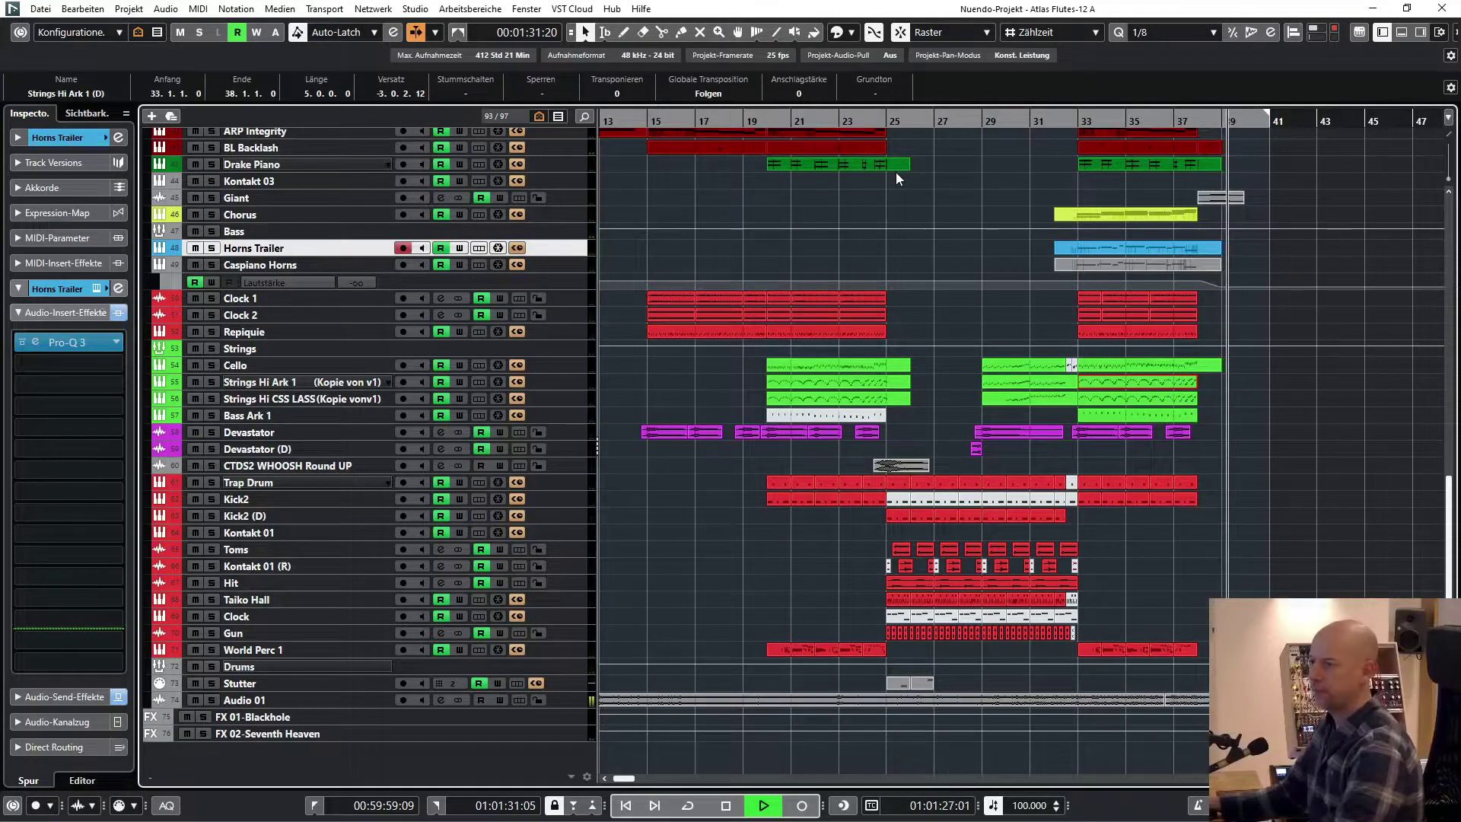
Stop playback and return the cursor to the left locator, with the Flutes folder's first tracks in view.
{"action": "key", "text": "space"}
{"action": "key", "text": "KP_1"}
{"action": "scroll", "coordinate": [898, 183], "scroll_direction": "up", "scroll_amount": 15}
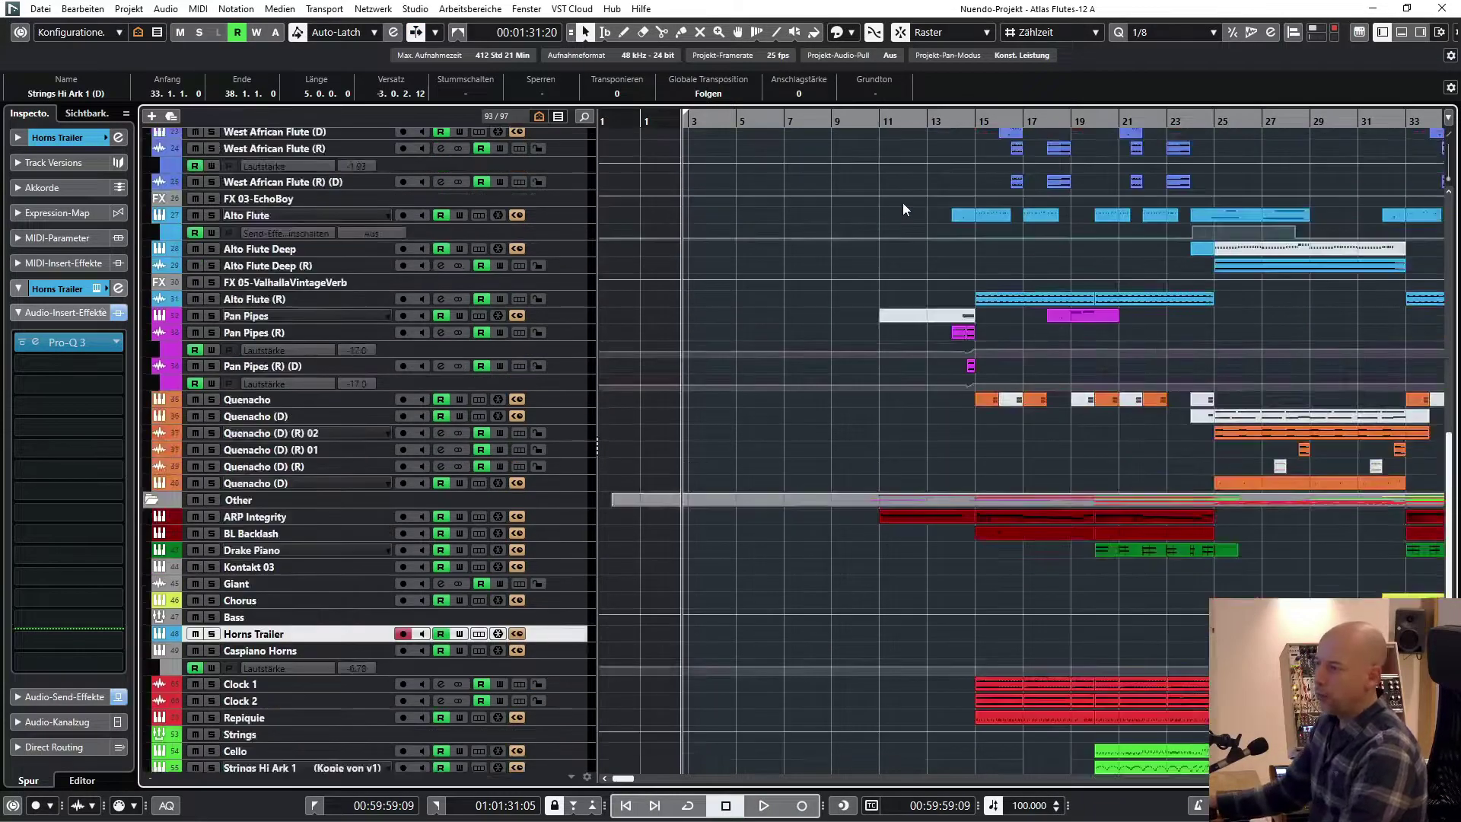
{"action": "scroll", "coordinate": [967, 190], "scroll_direction": "down", "scroll_amount": 3}
{"action": "scroll", "coordinate": [987, 212], "scroll_direction": "up", "scroll_amount": 3}
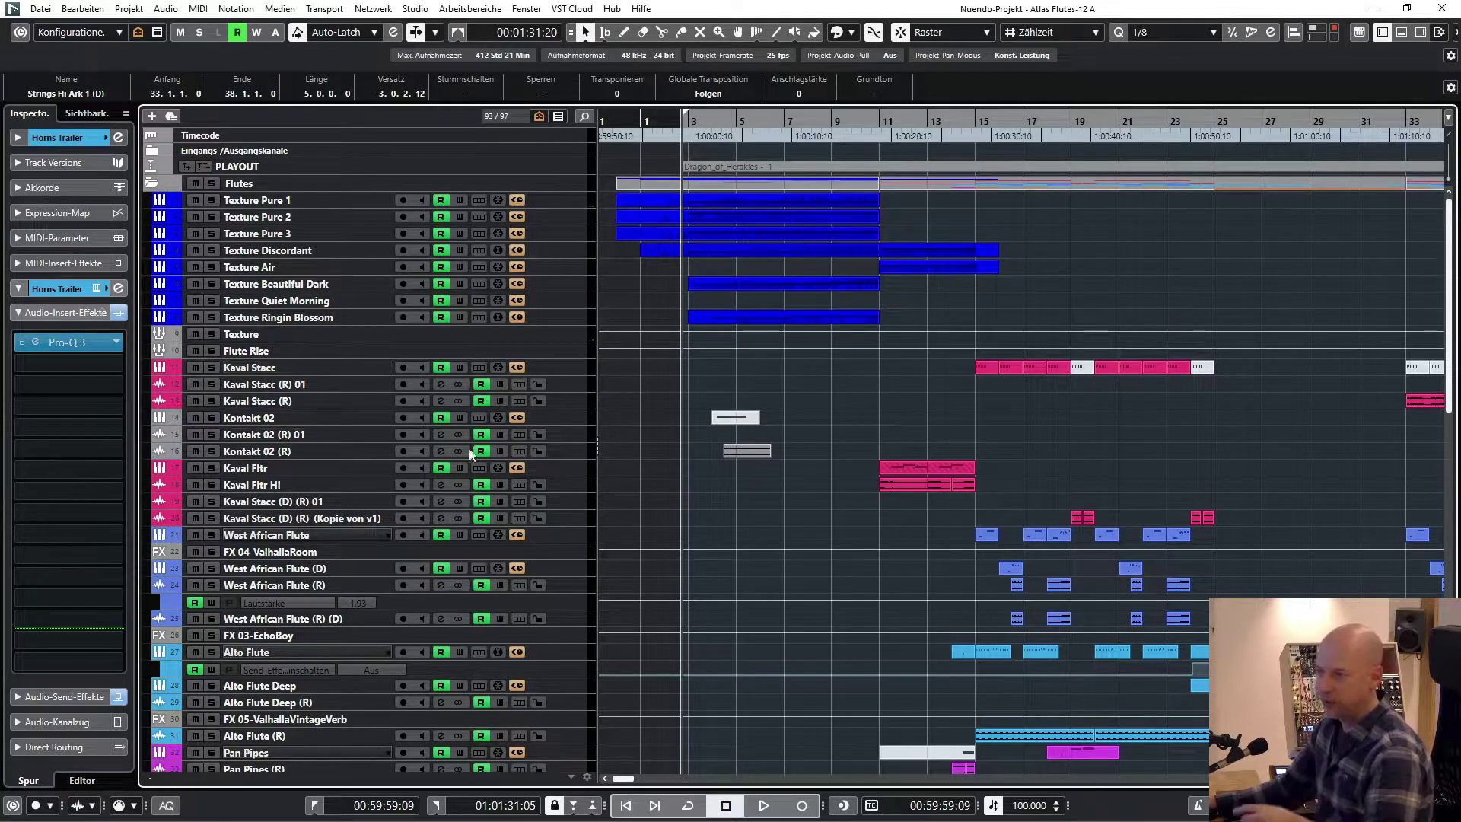
Review the MIDI notes of the Texture Pure 1 event and audition Texture Pure 1 to 3 in solo.
{"action": "left_click", "coordinate": [344, 207]}
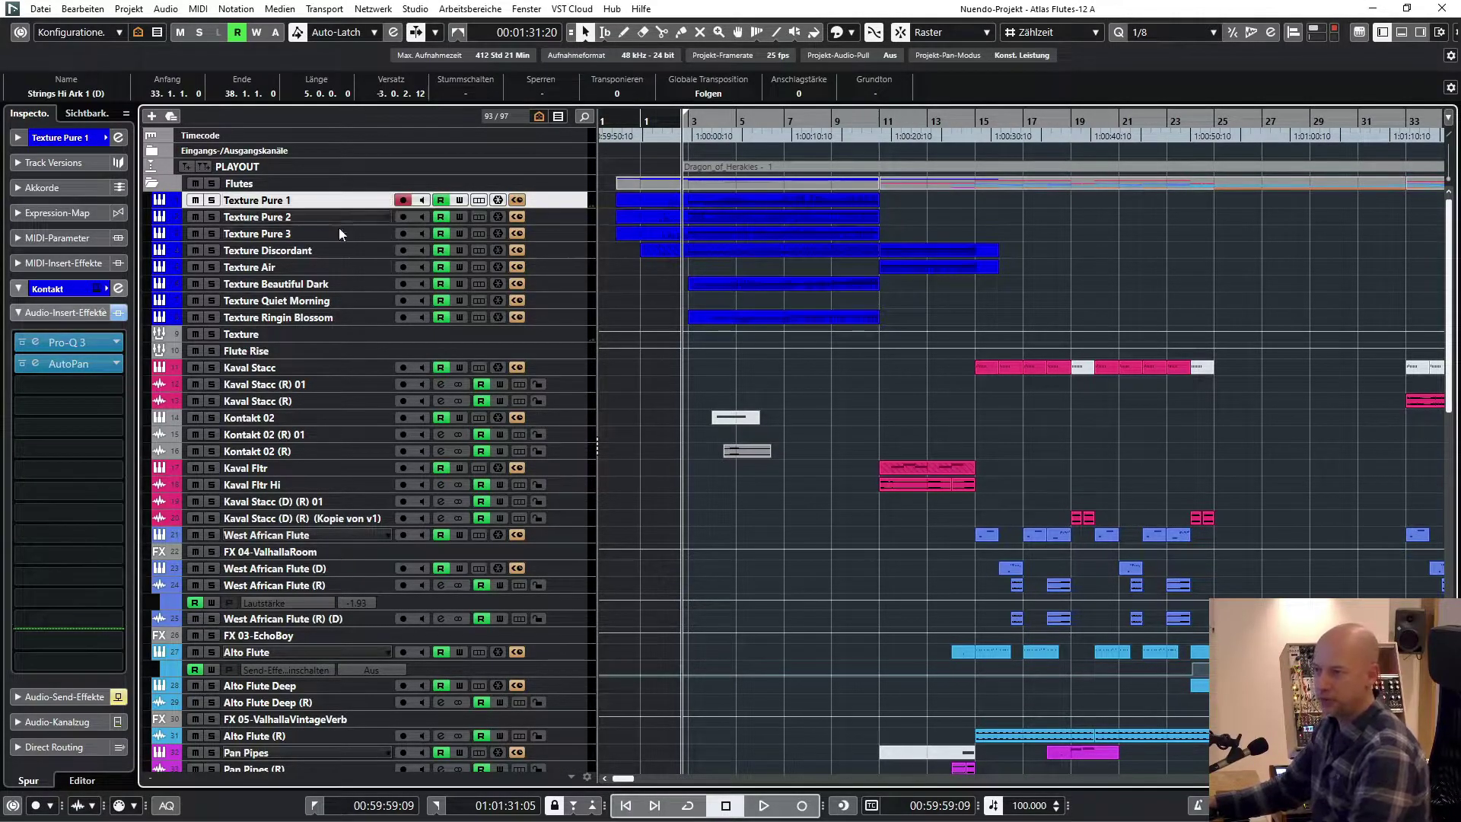
{"action": "double_click", "coordinate": [687, 198]}
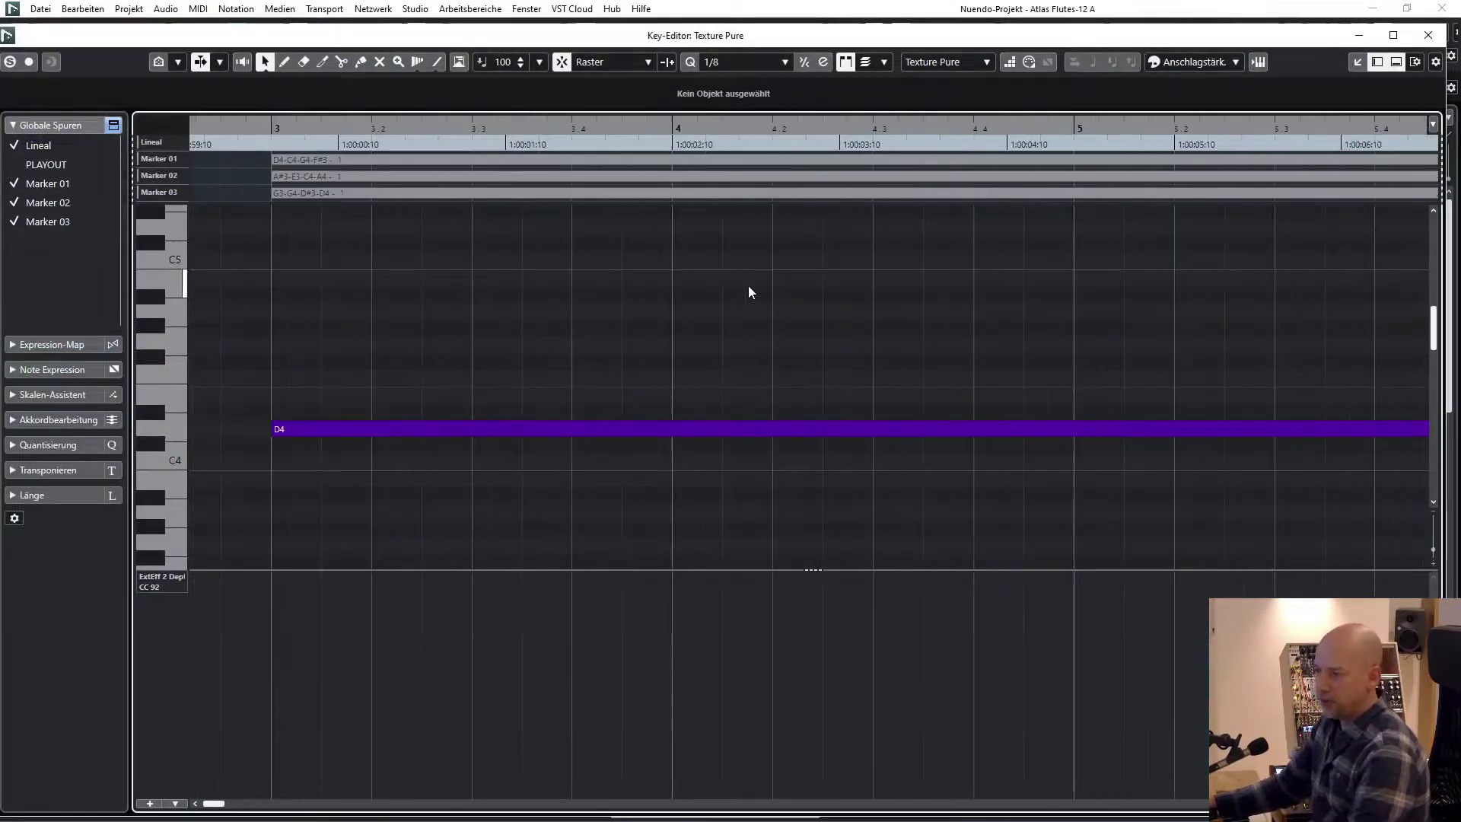
{"action": "left_click", "coordinate": [1437, 35]}
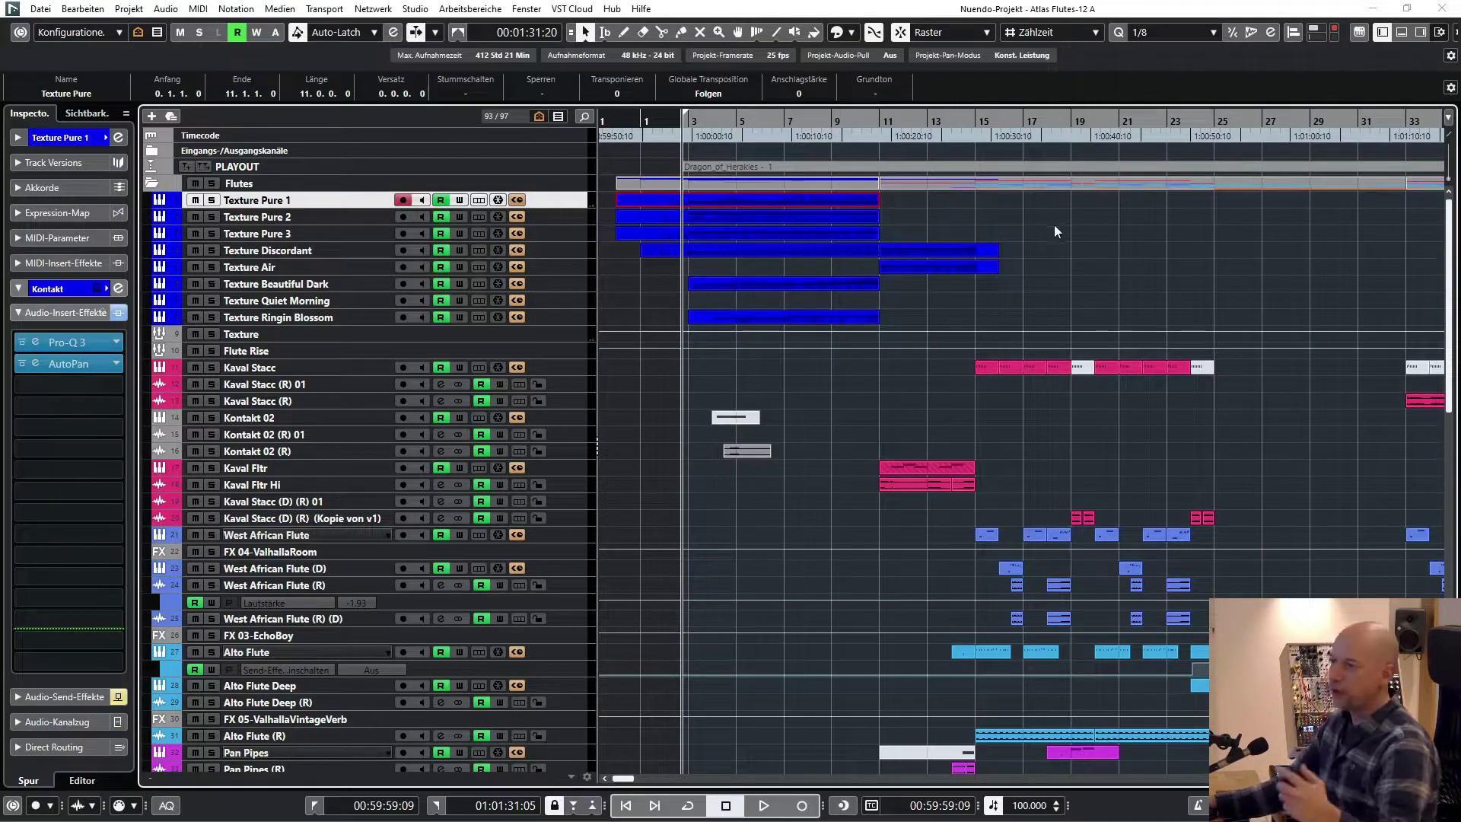
{"action": "left_click", "coordinate": [286, 237], "text": "shift"}
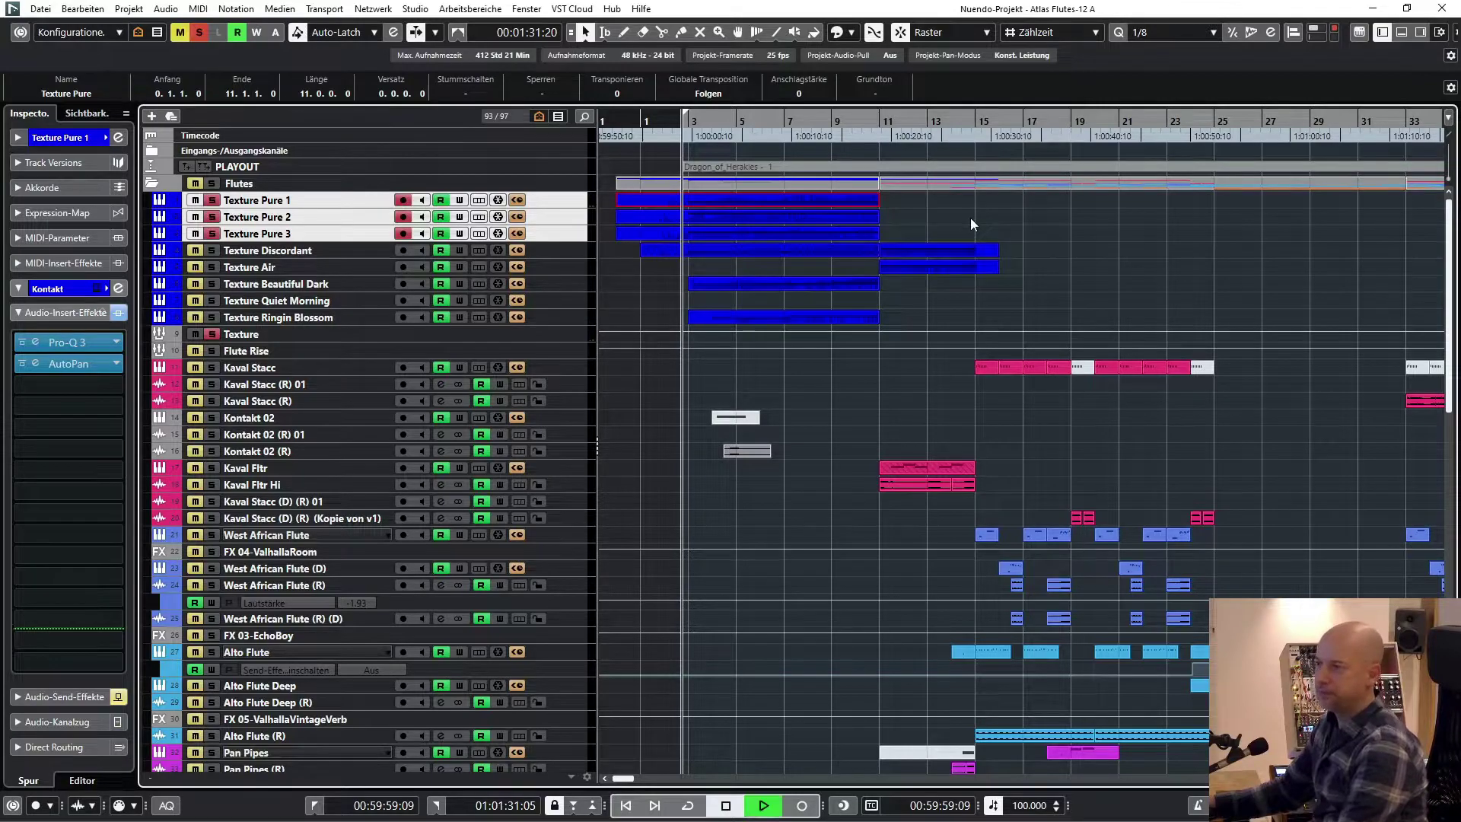
{"action": "key", "text": "alt+s"}
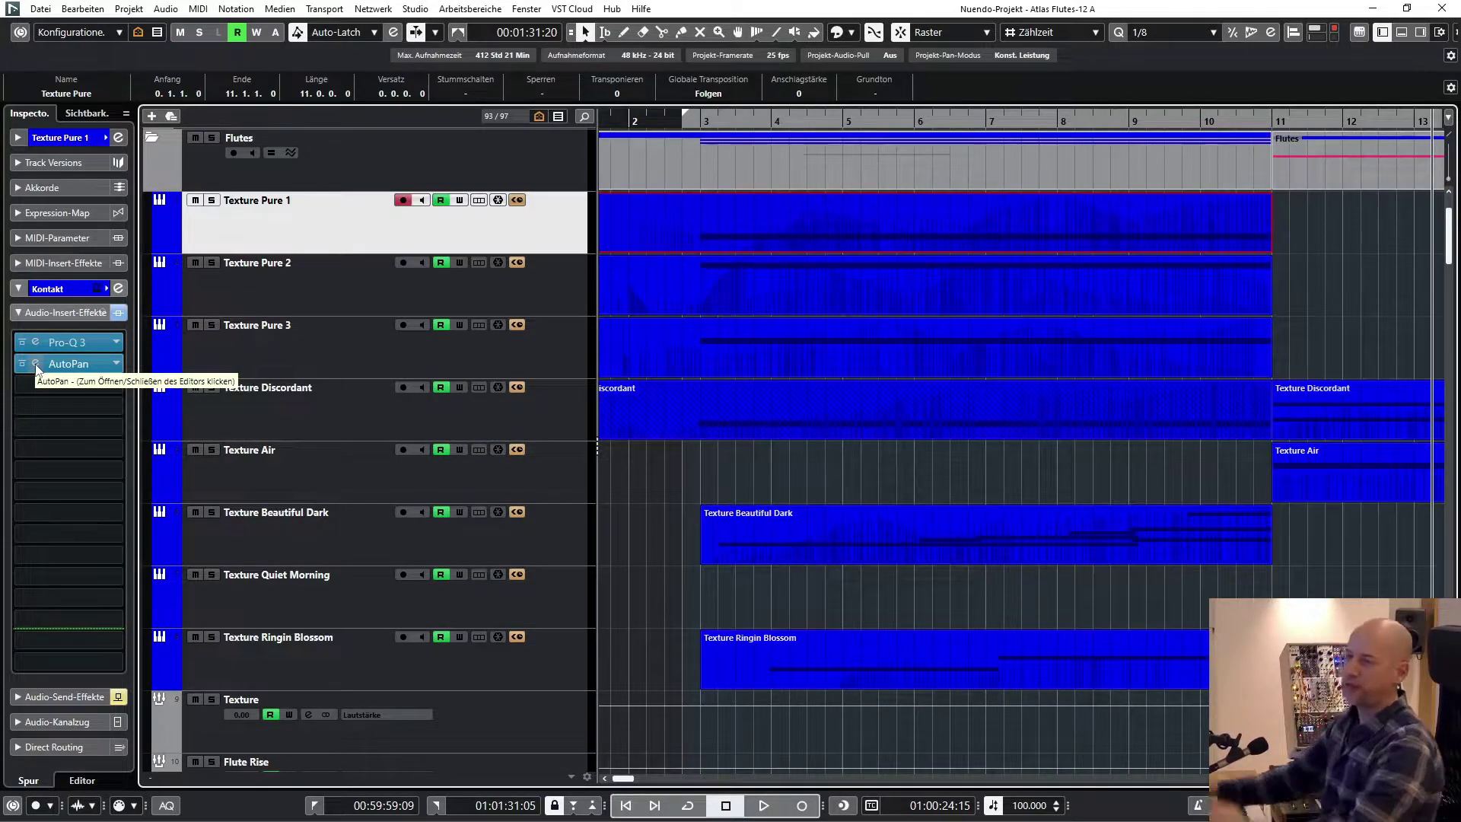
Open the AutoPan inserts of Texture Pure 1 and Texture Pure 2 and place them side by side for comparison.
{"action": "left_click", "coordinate": [36, 366]}
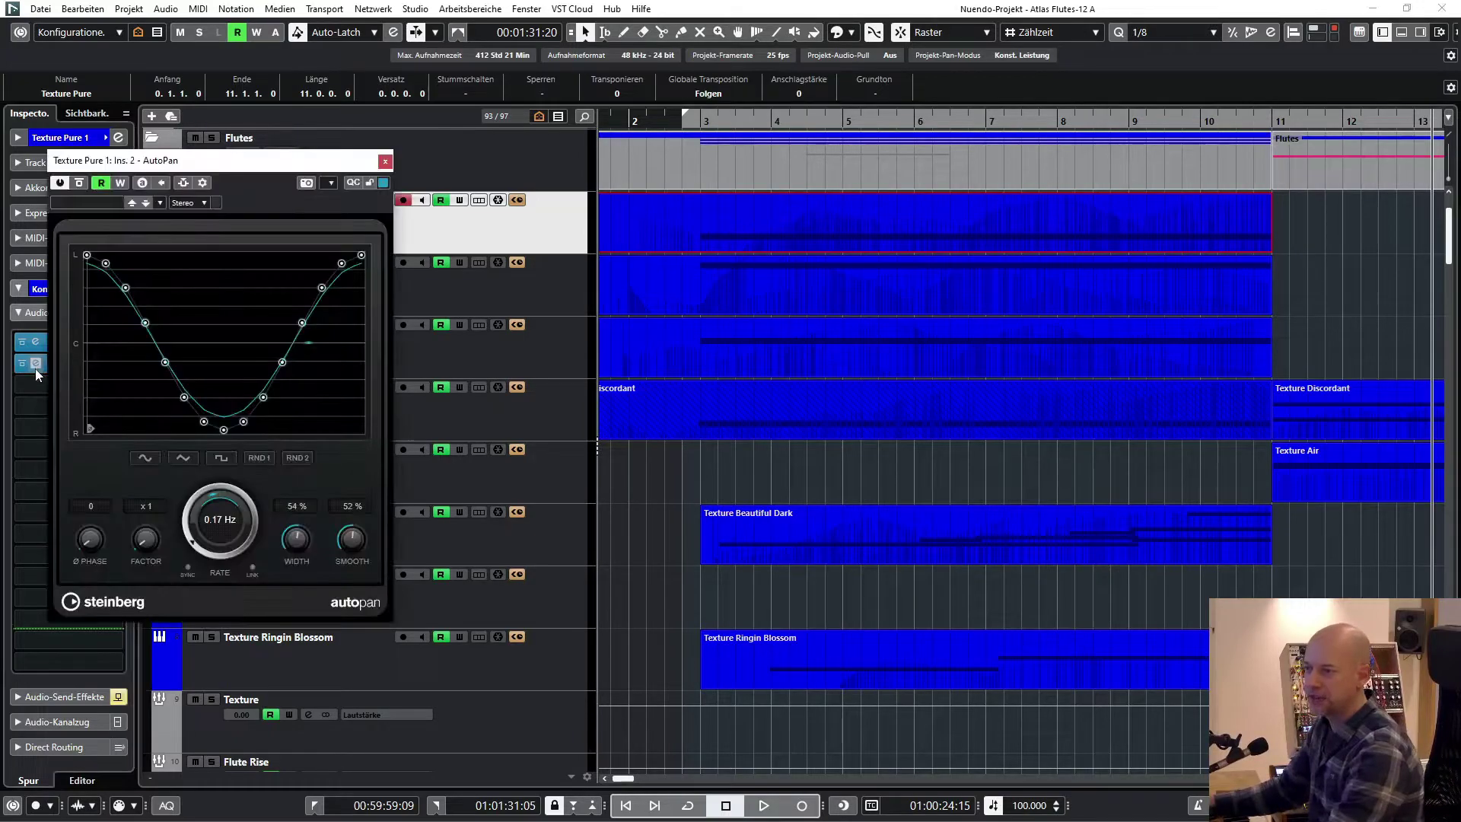
{"action": "left_click_drag", "start_coordinate": [358, 161], "coordinate": [525, 285]}
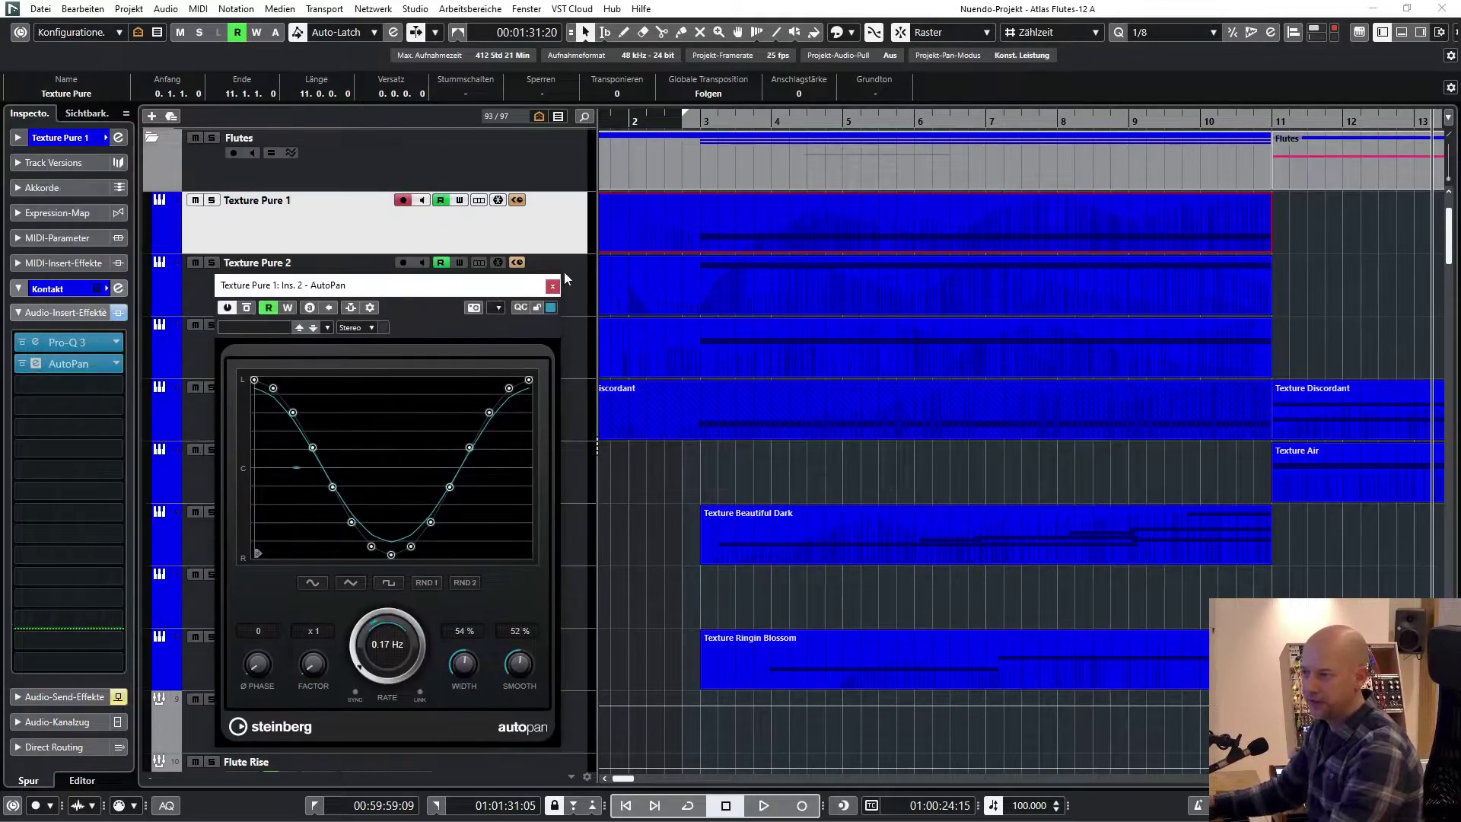
{"action": "left_click", "coordinate": [255, 264]}
{"action": "left_click", "coordinate": [36, 363]}
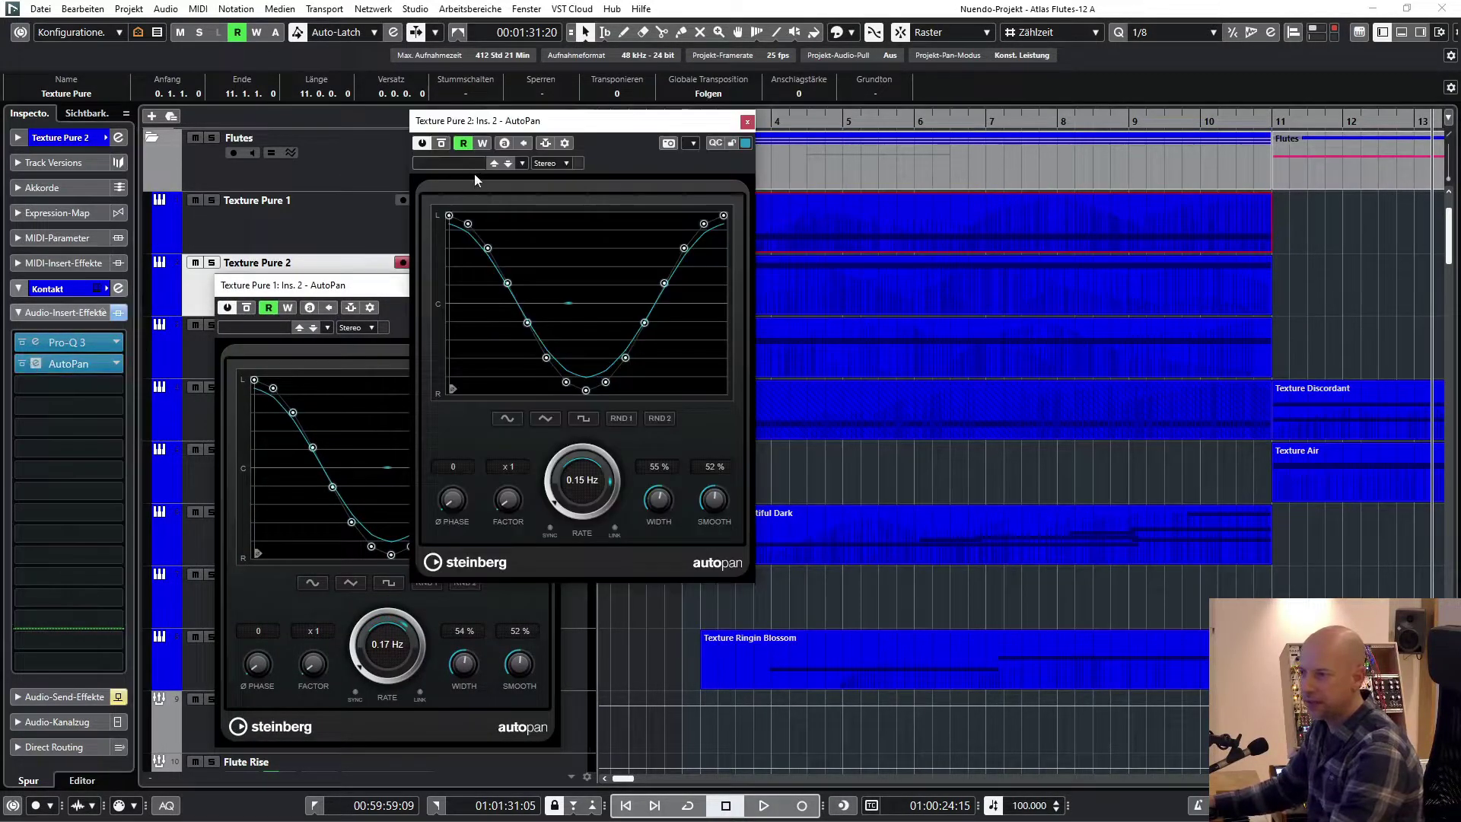
{"action": "left_click_drag", "start_coordinate": [344, 273], "coordinate": [302, 298]}
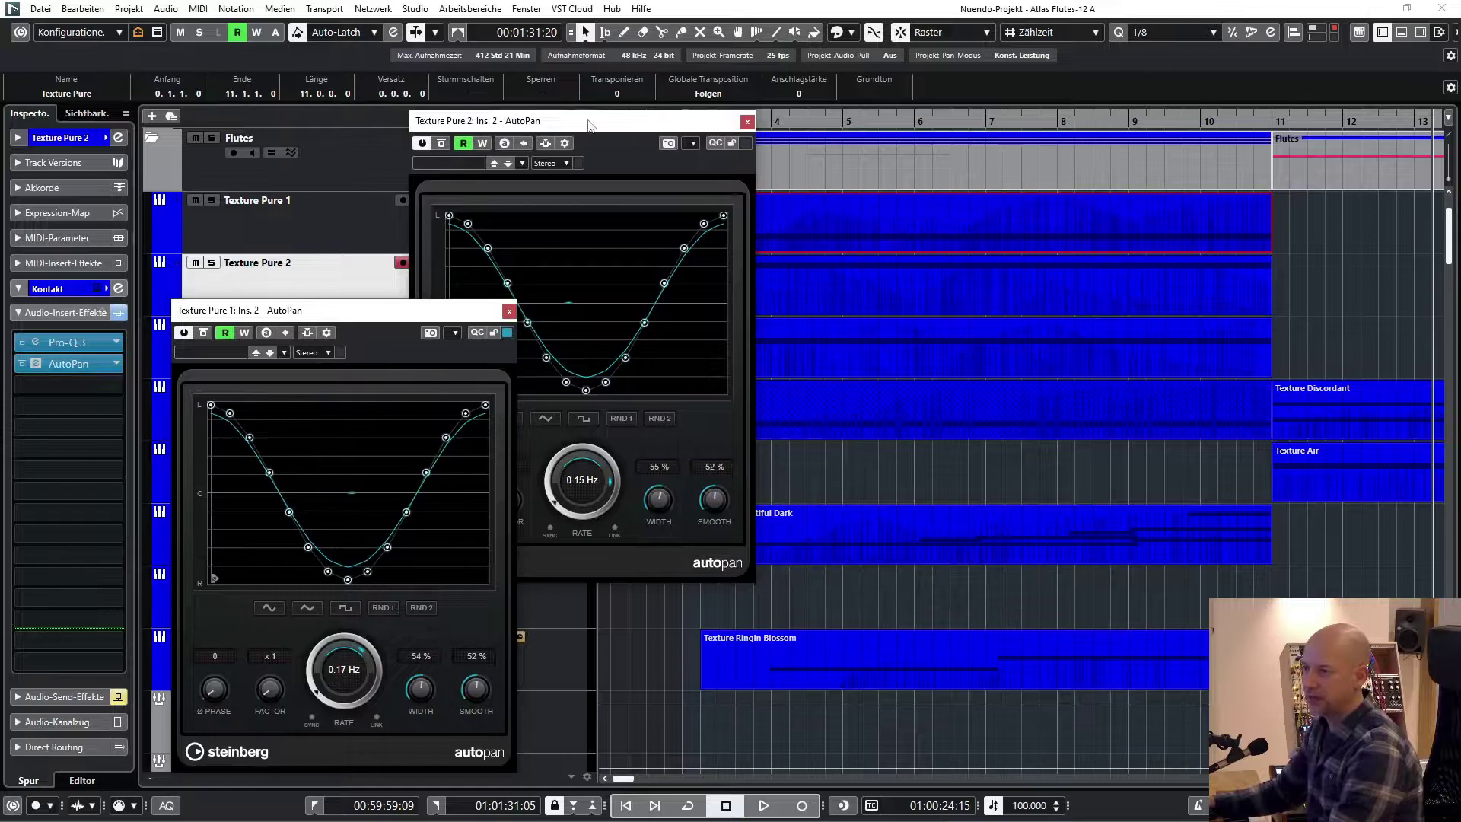
{"action": "left_click_drag", "start_coordinate": [591, 126], "coordinate": [701, 319]}
{"action": "left_click_drag", "start_coordinate": [308, 314], "coordinate": [272, 411]}
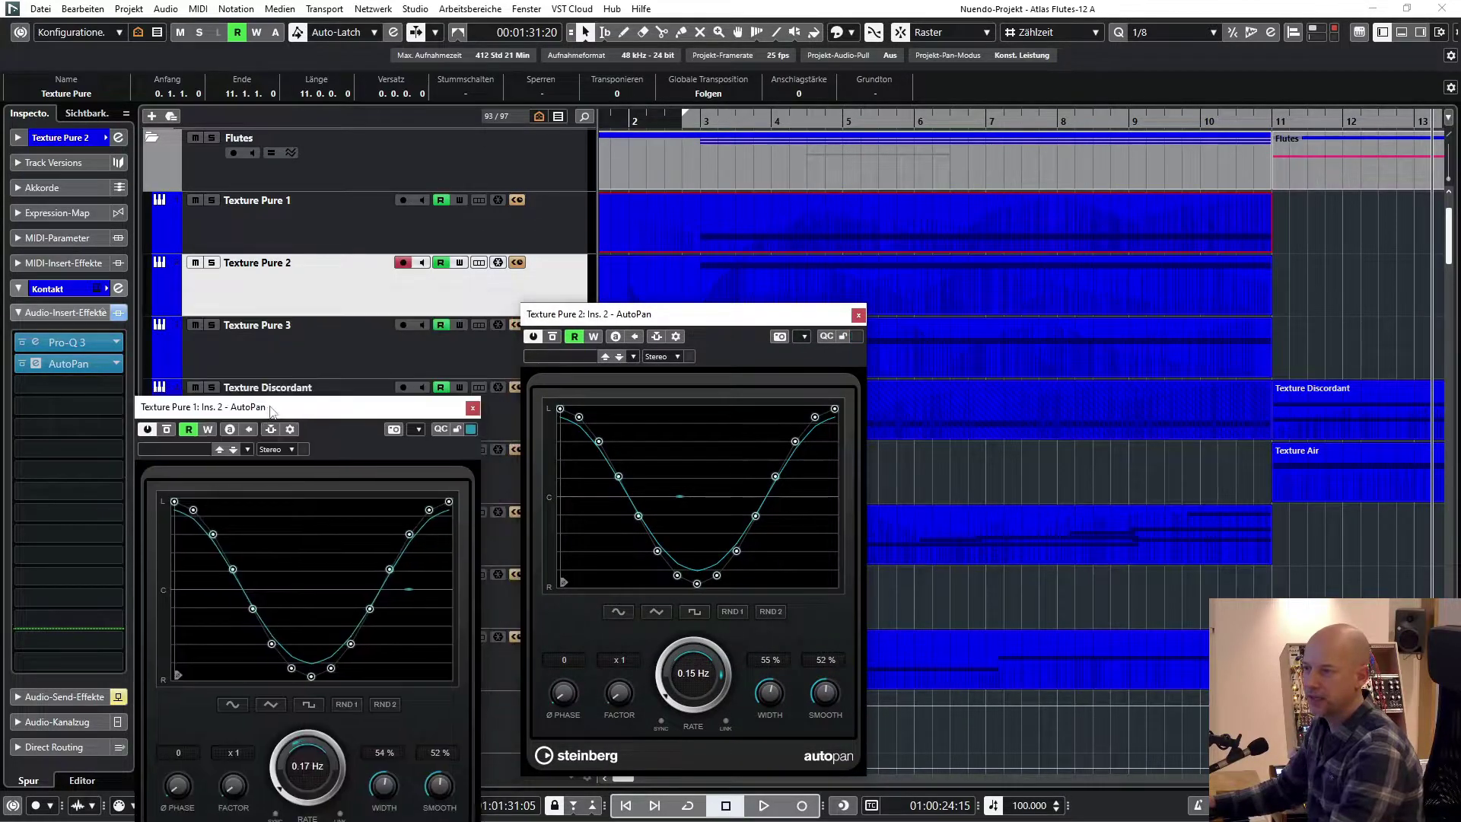
Compare the AutoPan insert of Texture Pure 3 with the other two, and close all three AutoPan windows.
{"action": "key", "text": "Down"}
{"action": "left_click", "coordinate": [38, 364]}
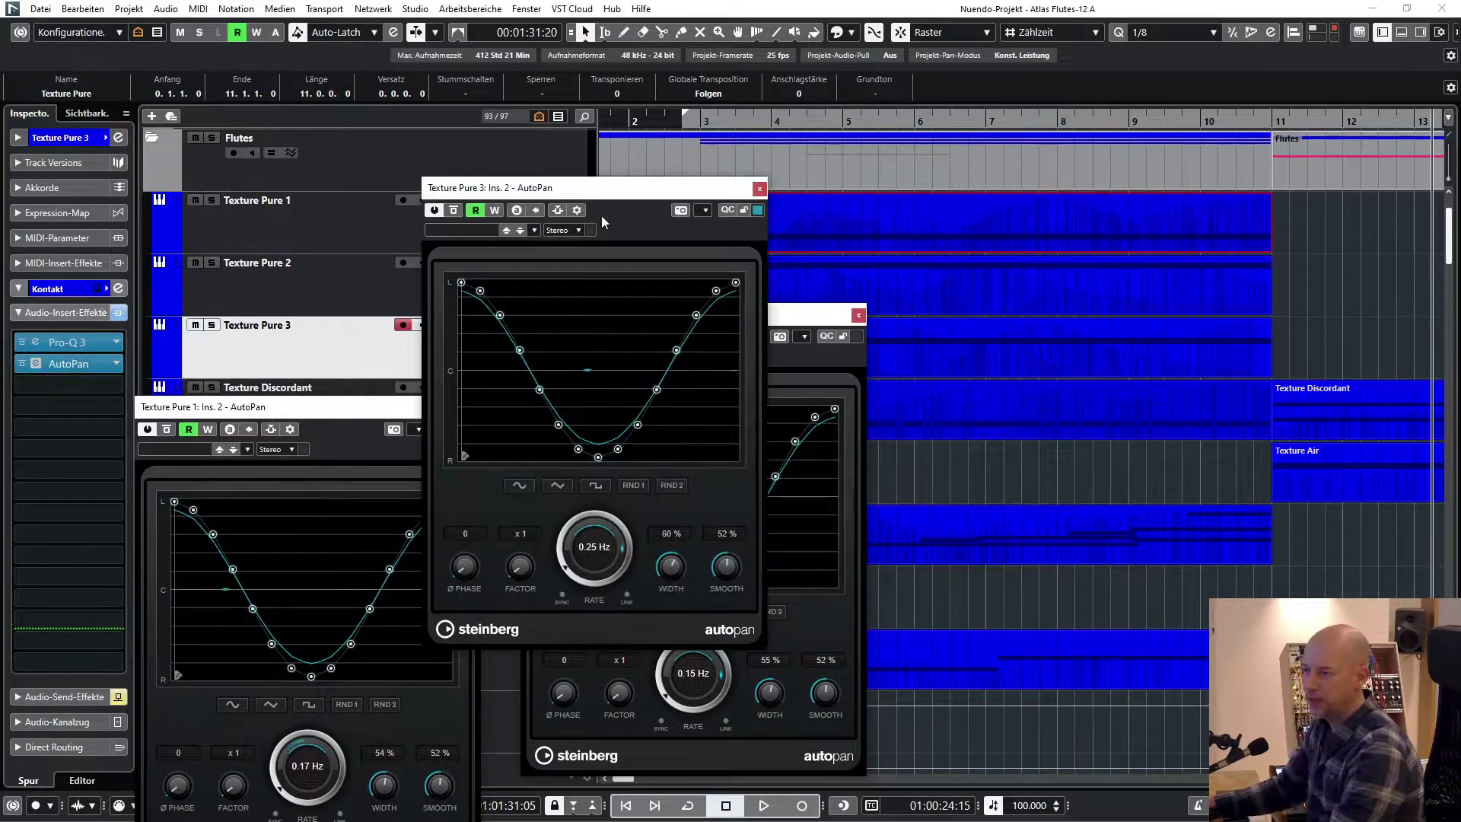
{"action": "left_click_drag", "start_coordinate": [605, 191], "coordinate": [486, 113]}
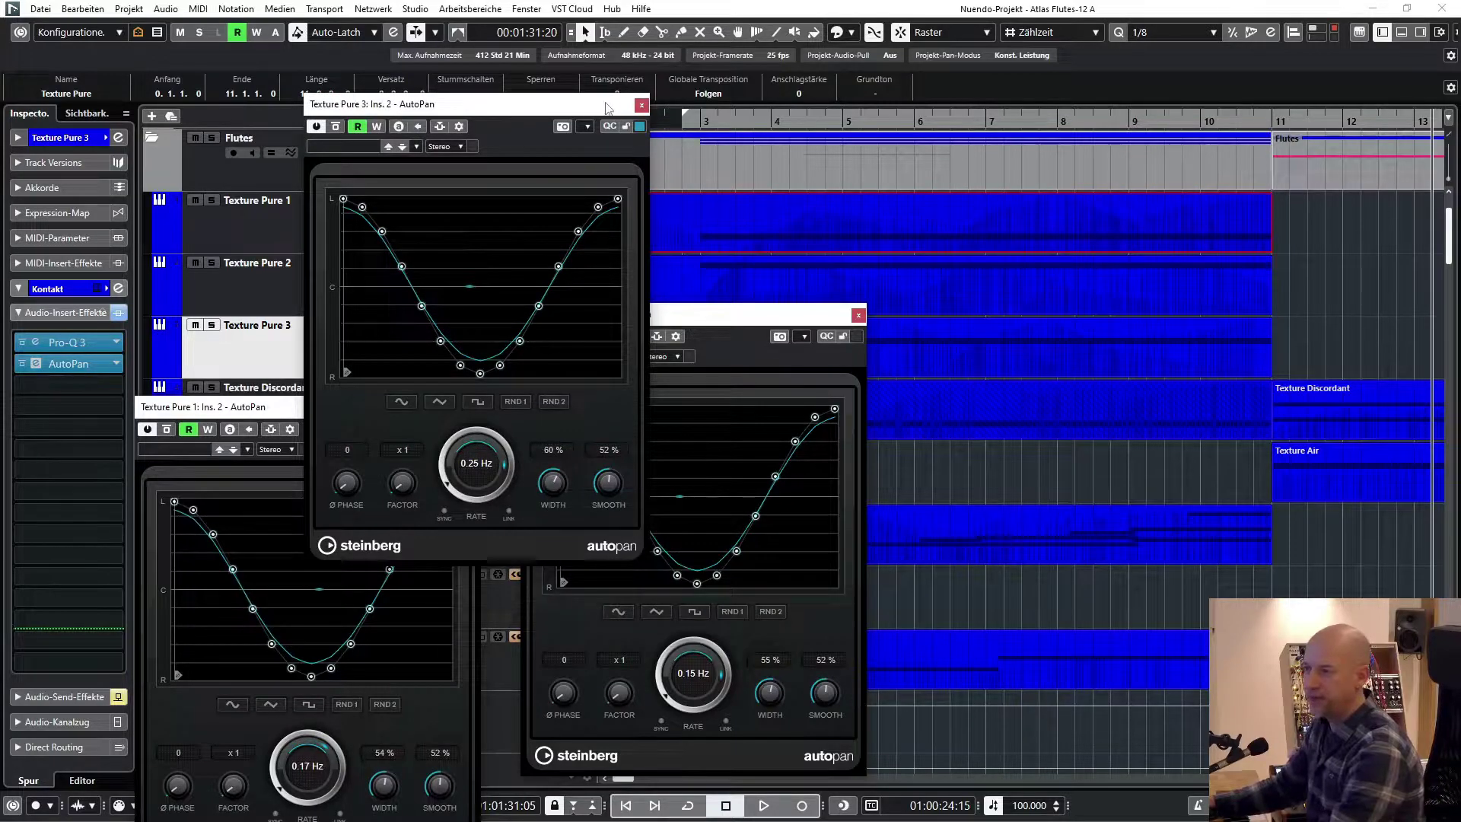
{"action": "left_click", "coordinate": [641, 106]}
{"action": "left_click", "coordinate": [471, 408]}
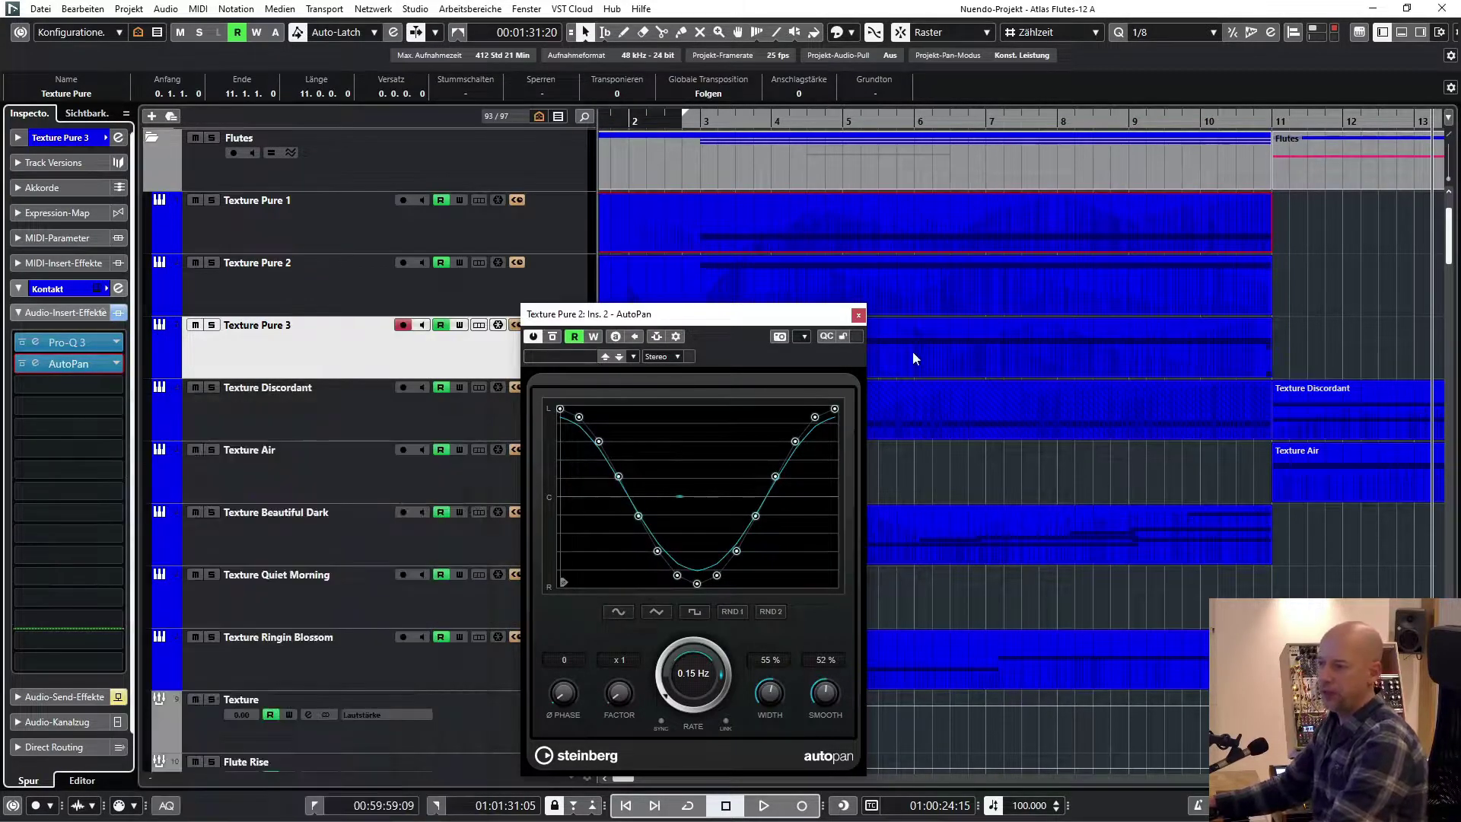
{"action": "left_click", "coordinate": [859, 315]}
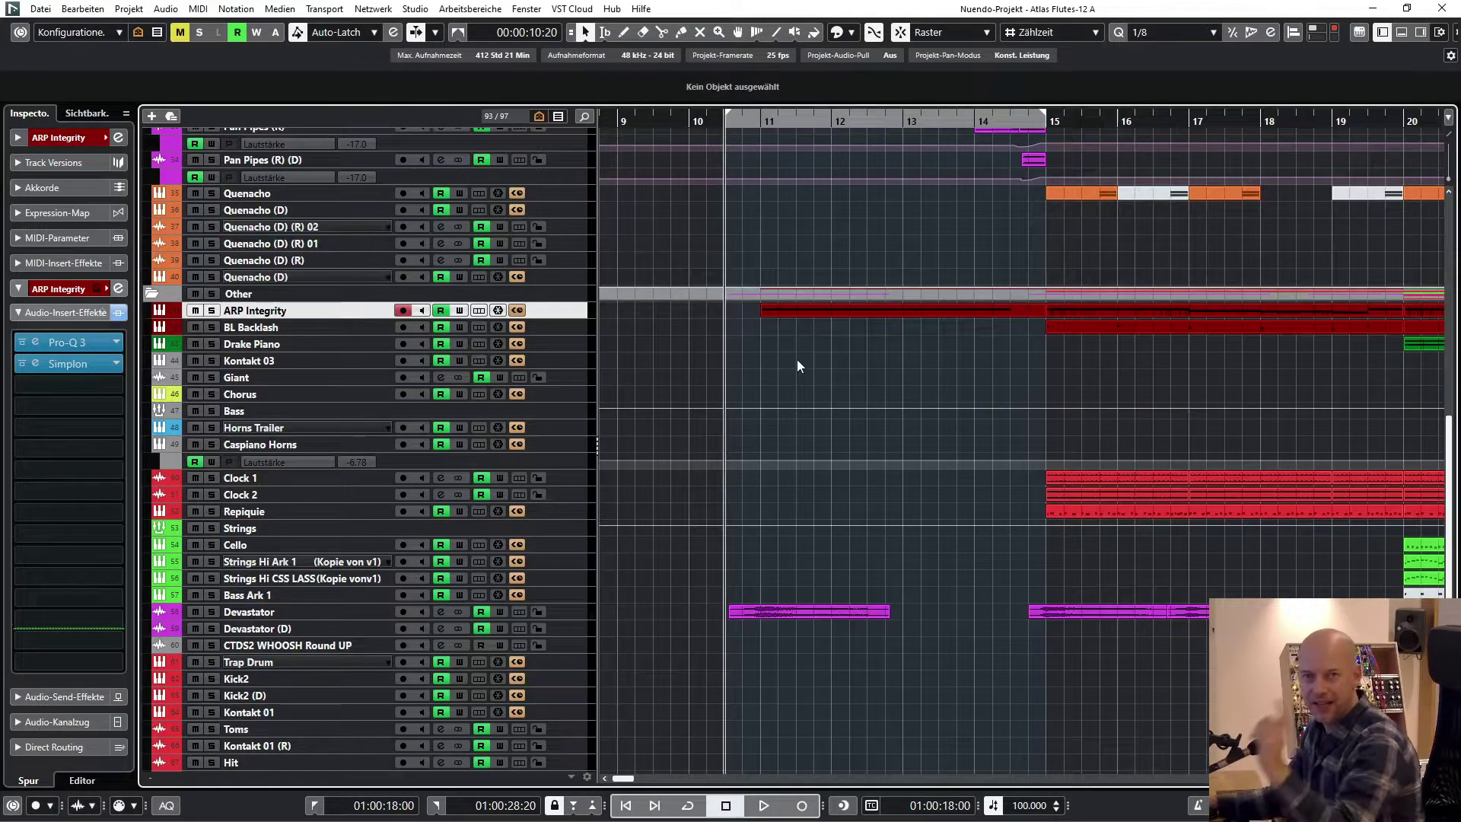
Play the passage between the locators up to bar 15, return to the left locator and solo the ARP Integrity track.
{"action": "key", "text": "space"}
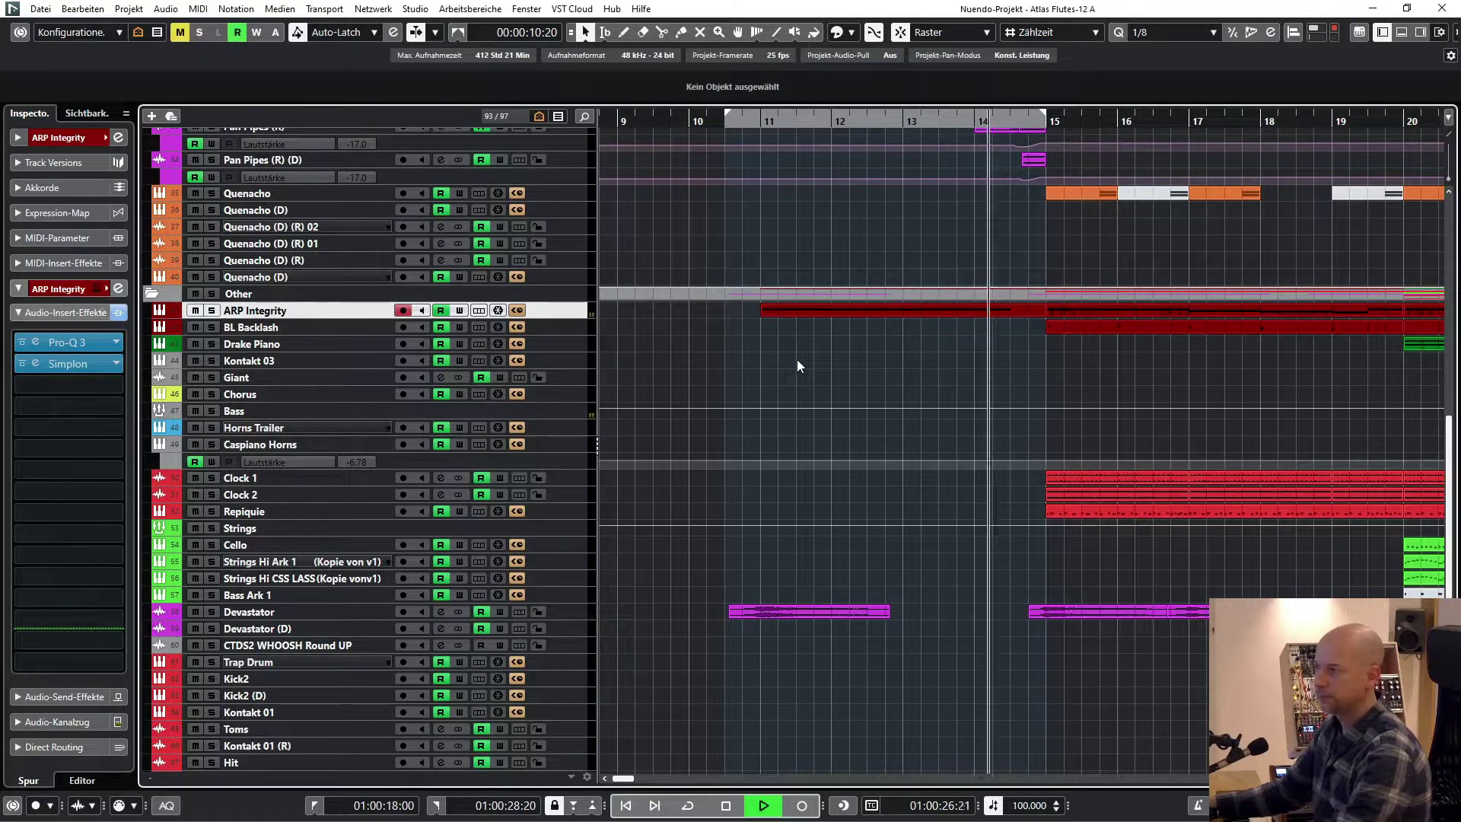
{"action": "key", "text": "space"}
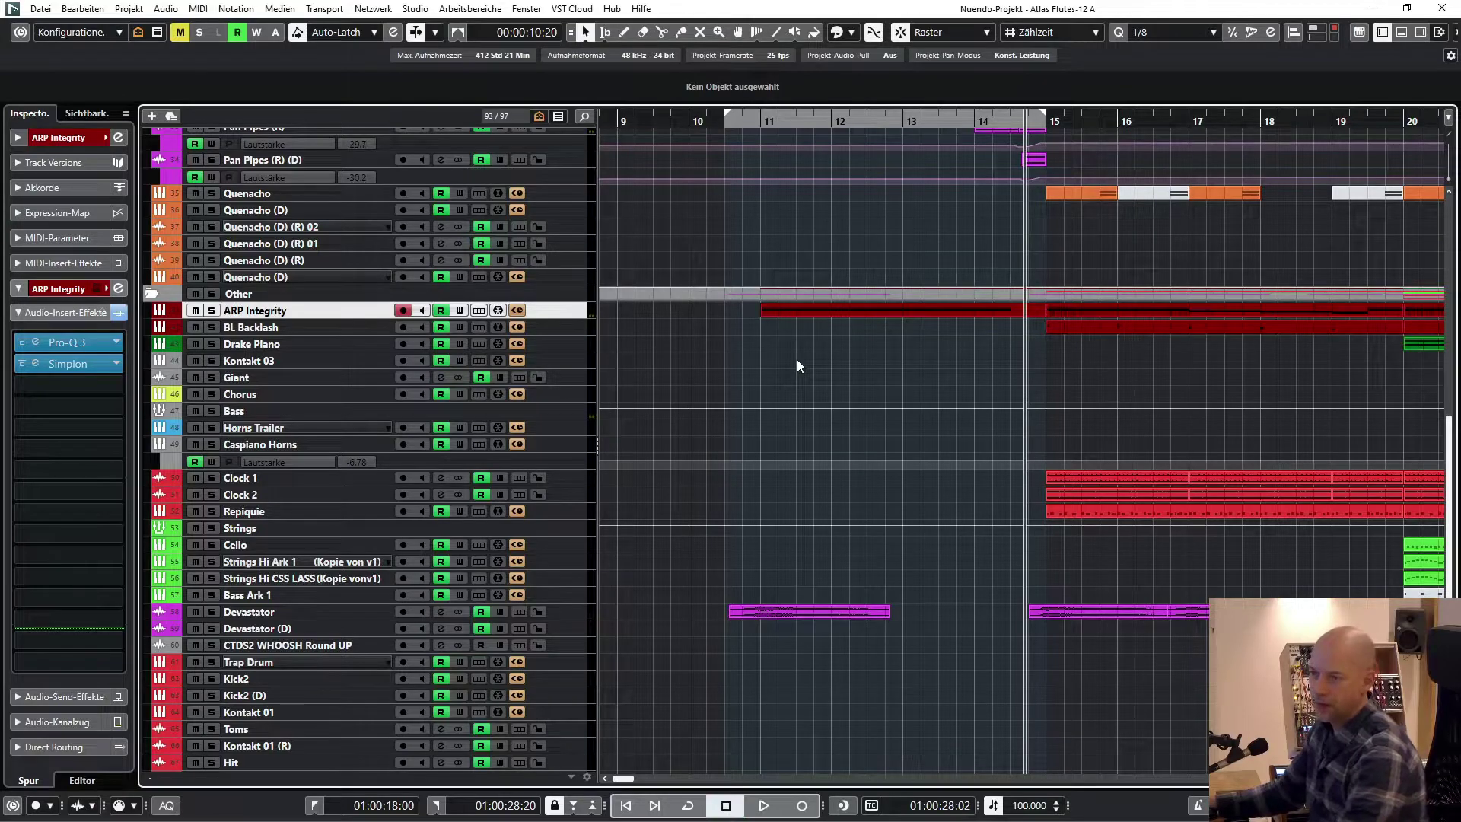
{"action": "key", "text": "s"}
{"action": "key", "text": "KP_1"}
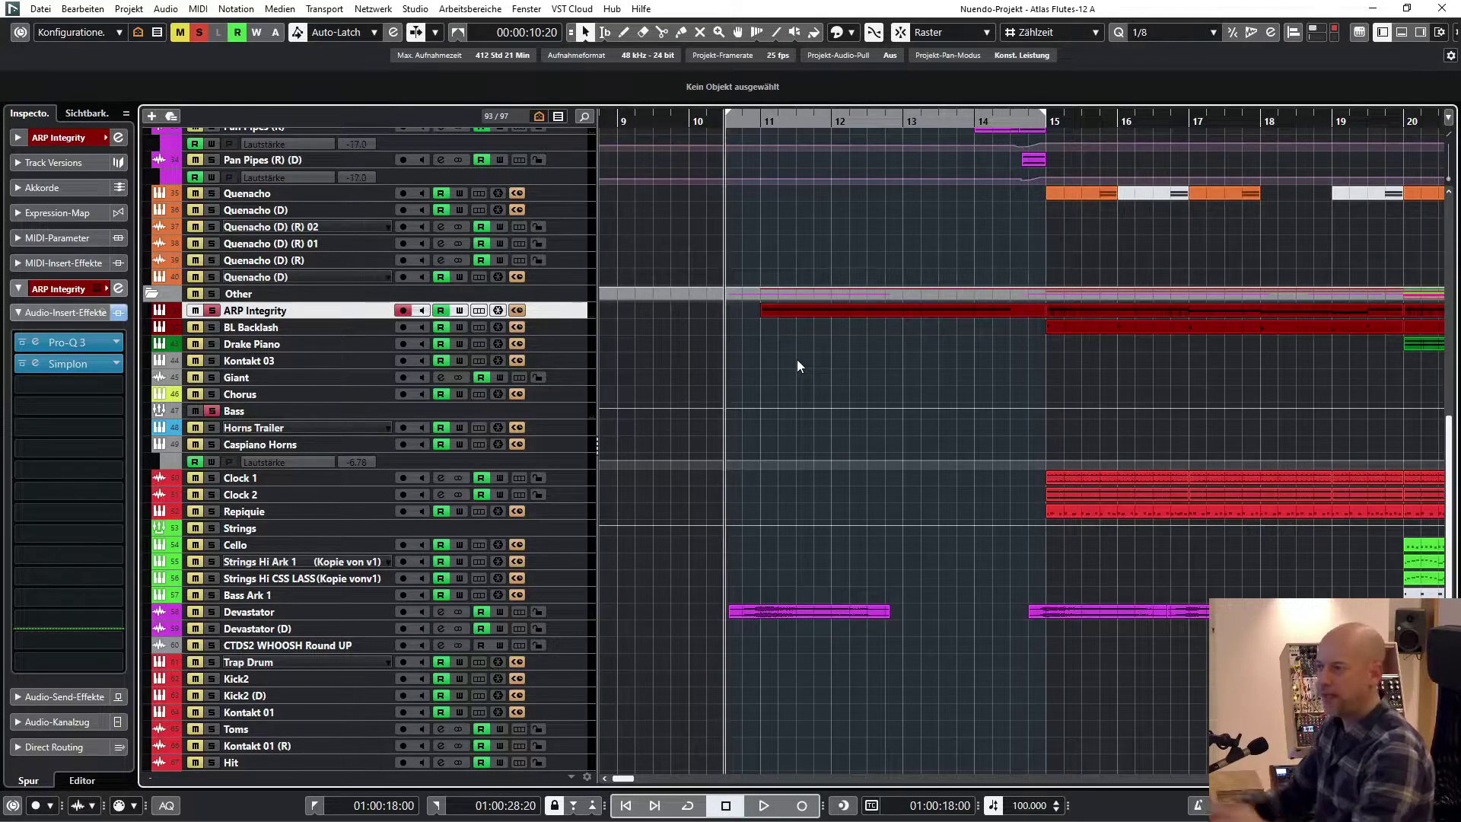
{"action": "key", "text": "Return"}
{"action": "left_click_drag", "start_coordinate": [773, 136], "coordinate": [751, 230]}
{"action": "left_click", "coordinate": [960, 241]}
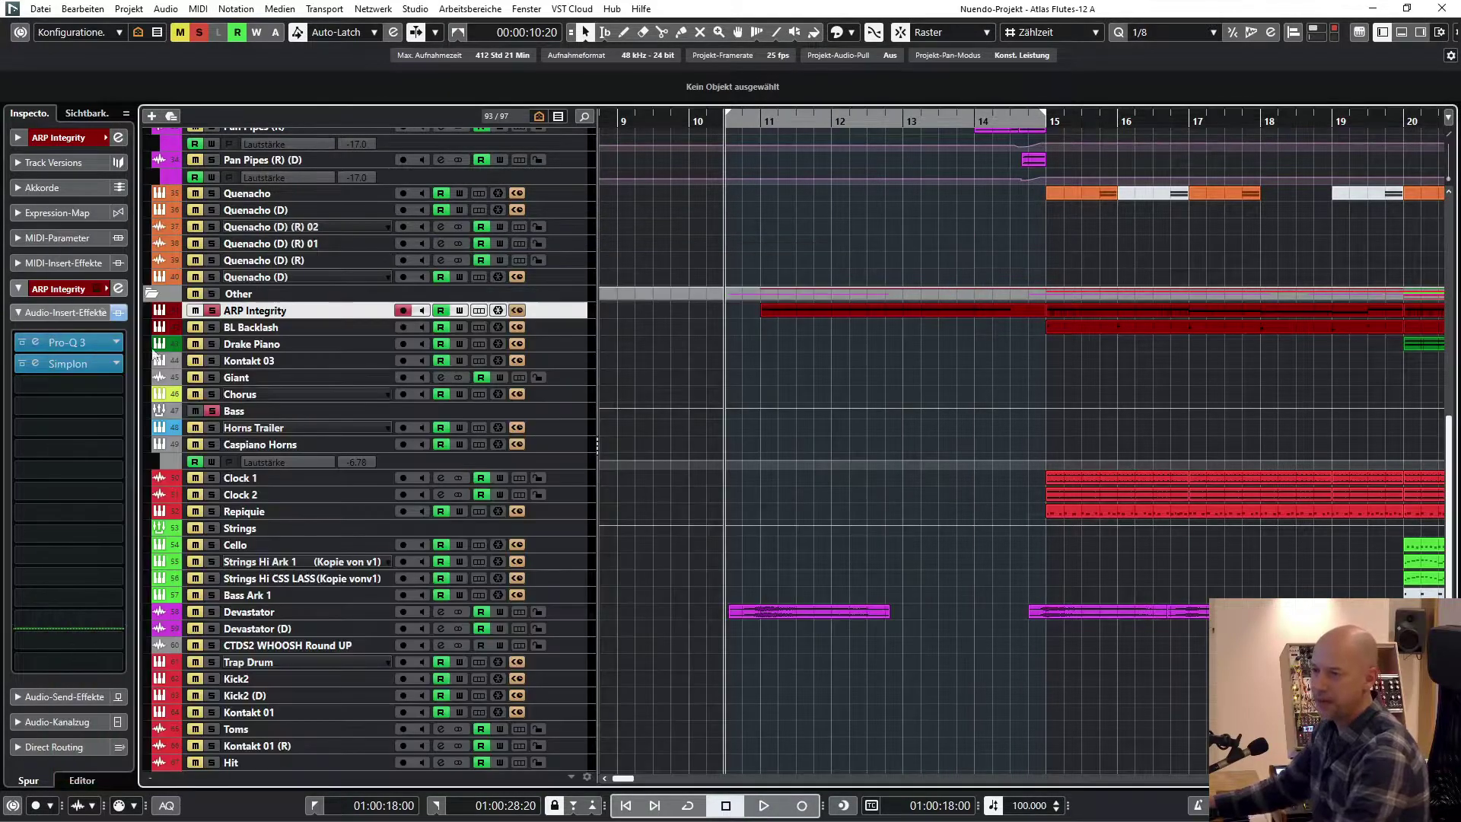
Inspect the low-frequency bands of the Pro-Q 3 insert on ARP Integrity and close the equalizer.
{"action": "left_click", "coordinate": [47, 347]}
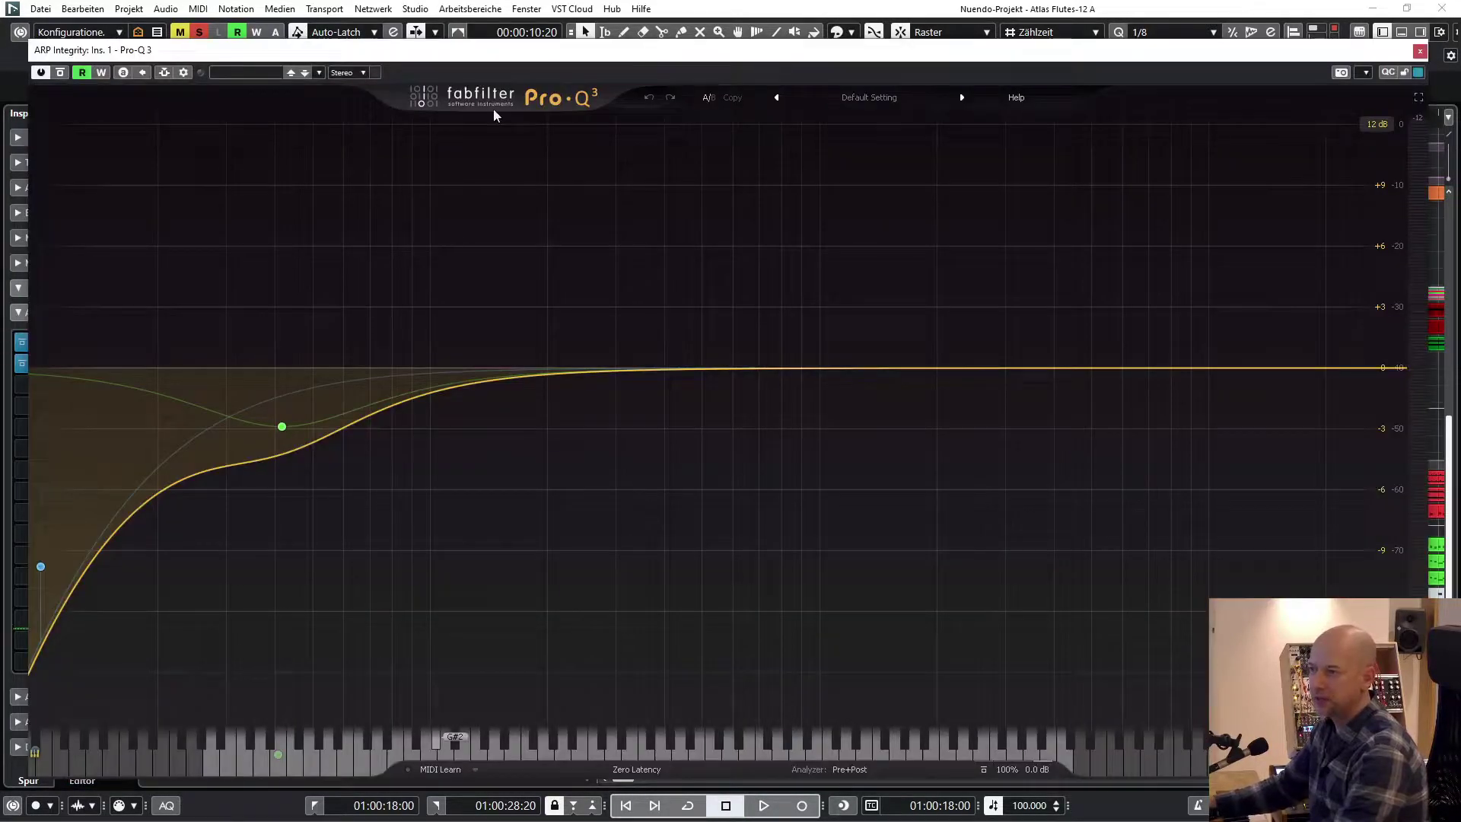
{"action": "left_click", "coordinate": [285, 411]}
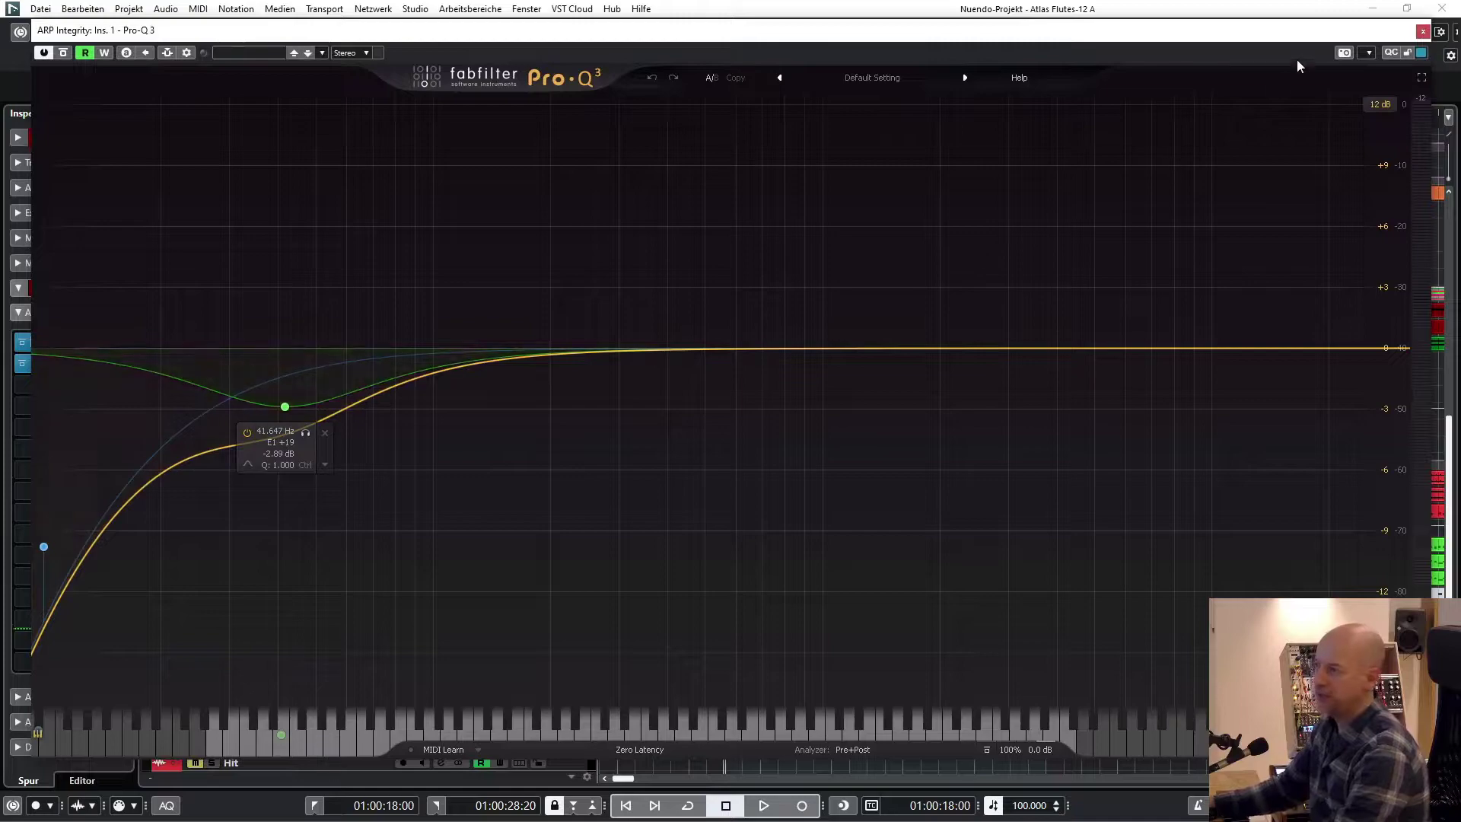
{"action": "left_click", "coordinate": [1423, 31]}
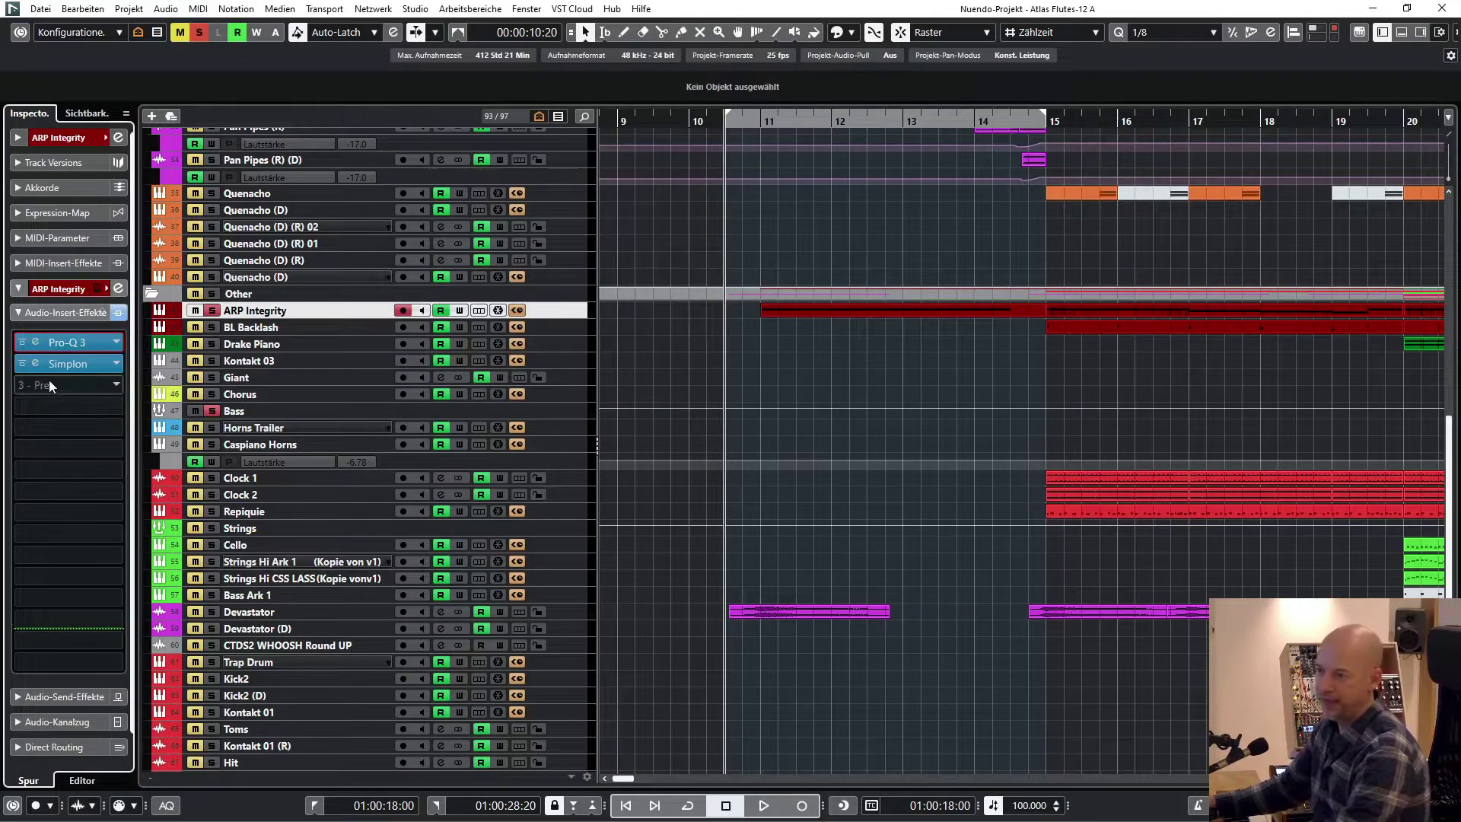
Inspect the Simplon filter insert on ARP Integrity while playing the track in solo, then close it and clear the solo.
{"action": "left_click", "coordinate": [36, 364]}
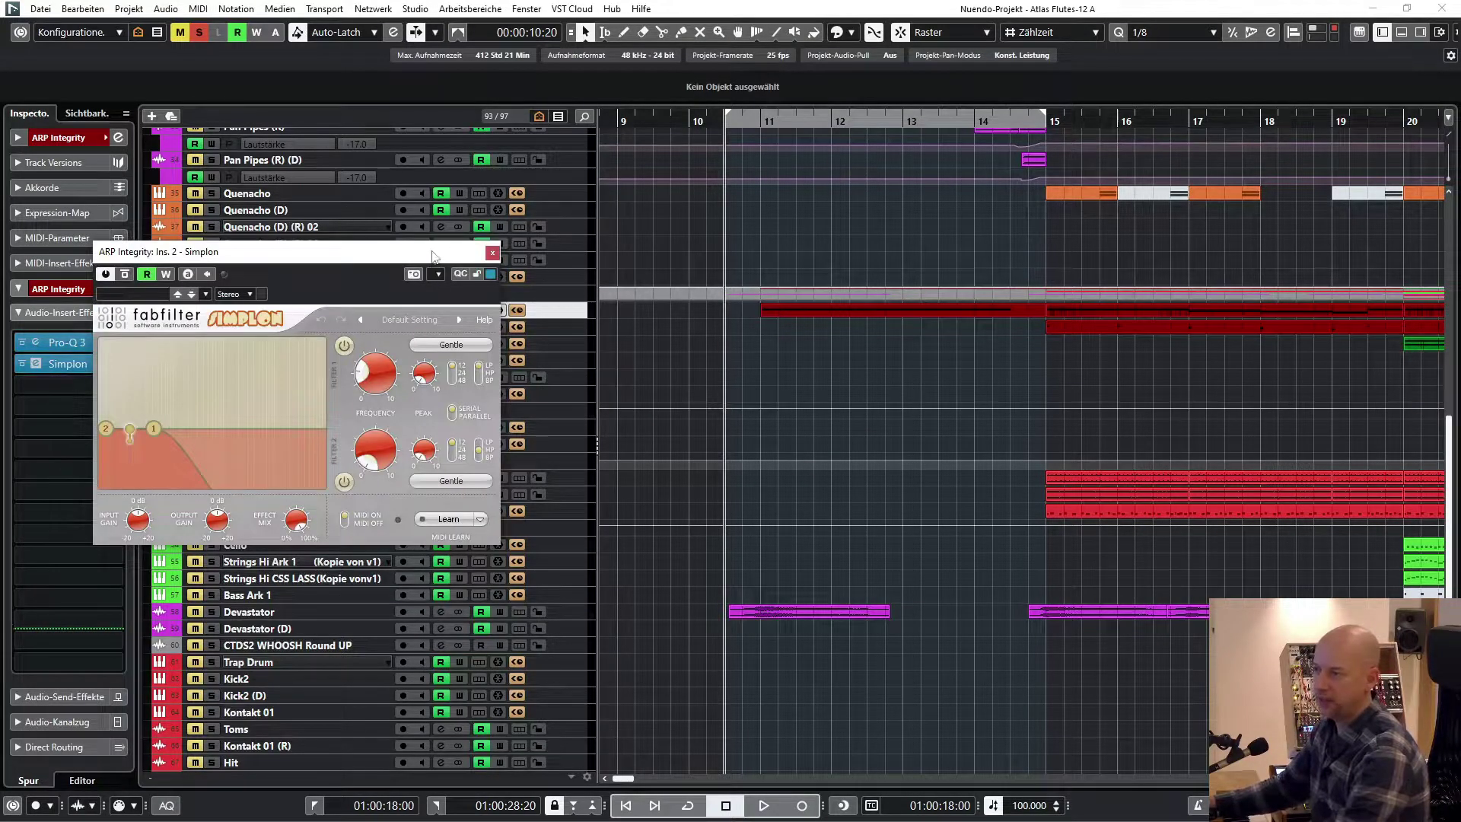
{"action": "left_click_drag", "start_coordinate": [432, 255], "coordinate": [529, 244]}
{"action": "left_click", "coordinate": [745, 121]}
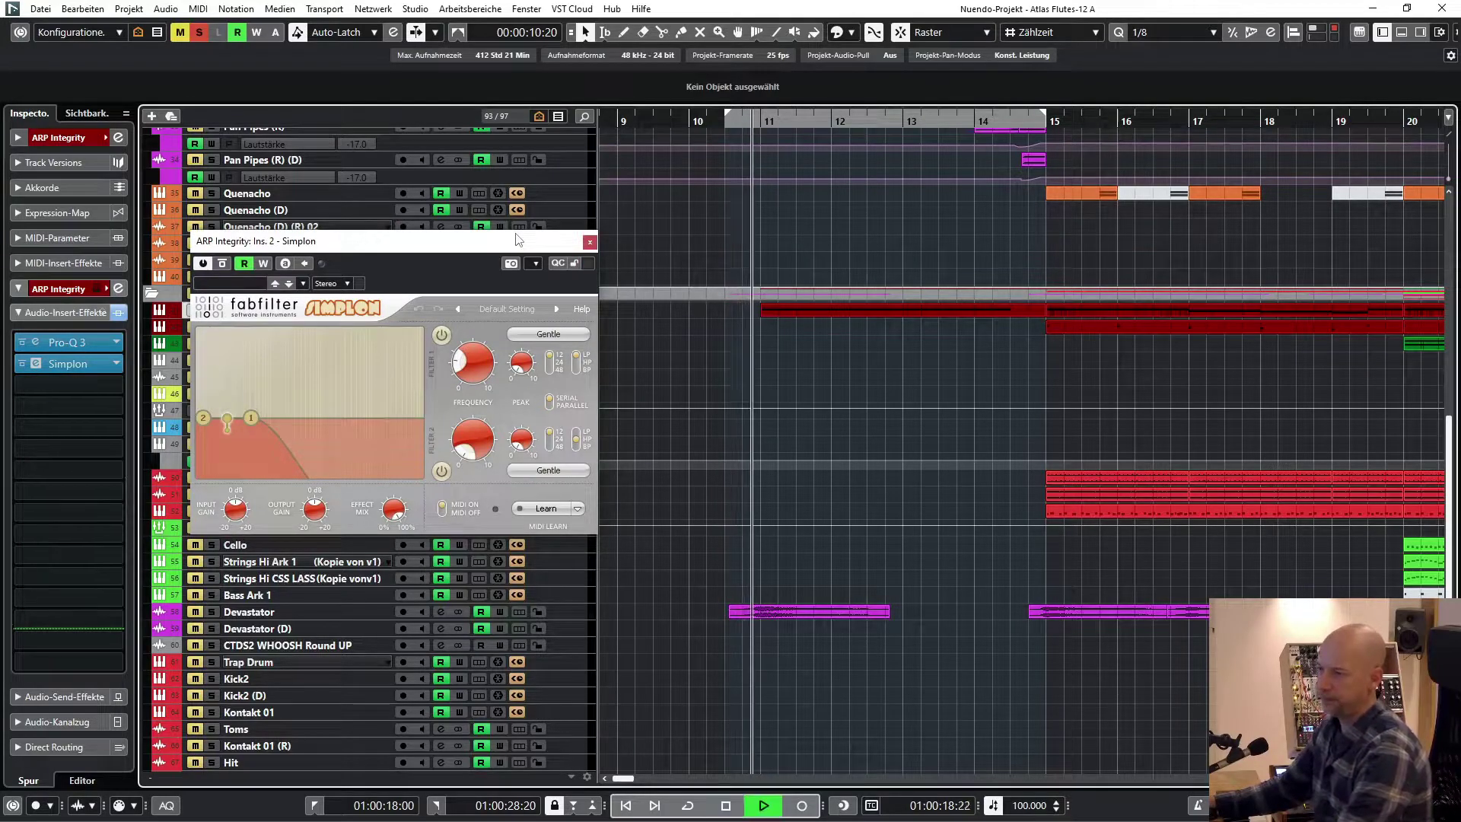
{"action": "left_click", "coordinate": [591, 244]}
{"action": "key", "text": "space"}
{"action": "key", "text": "alt+s"}
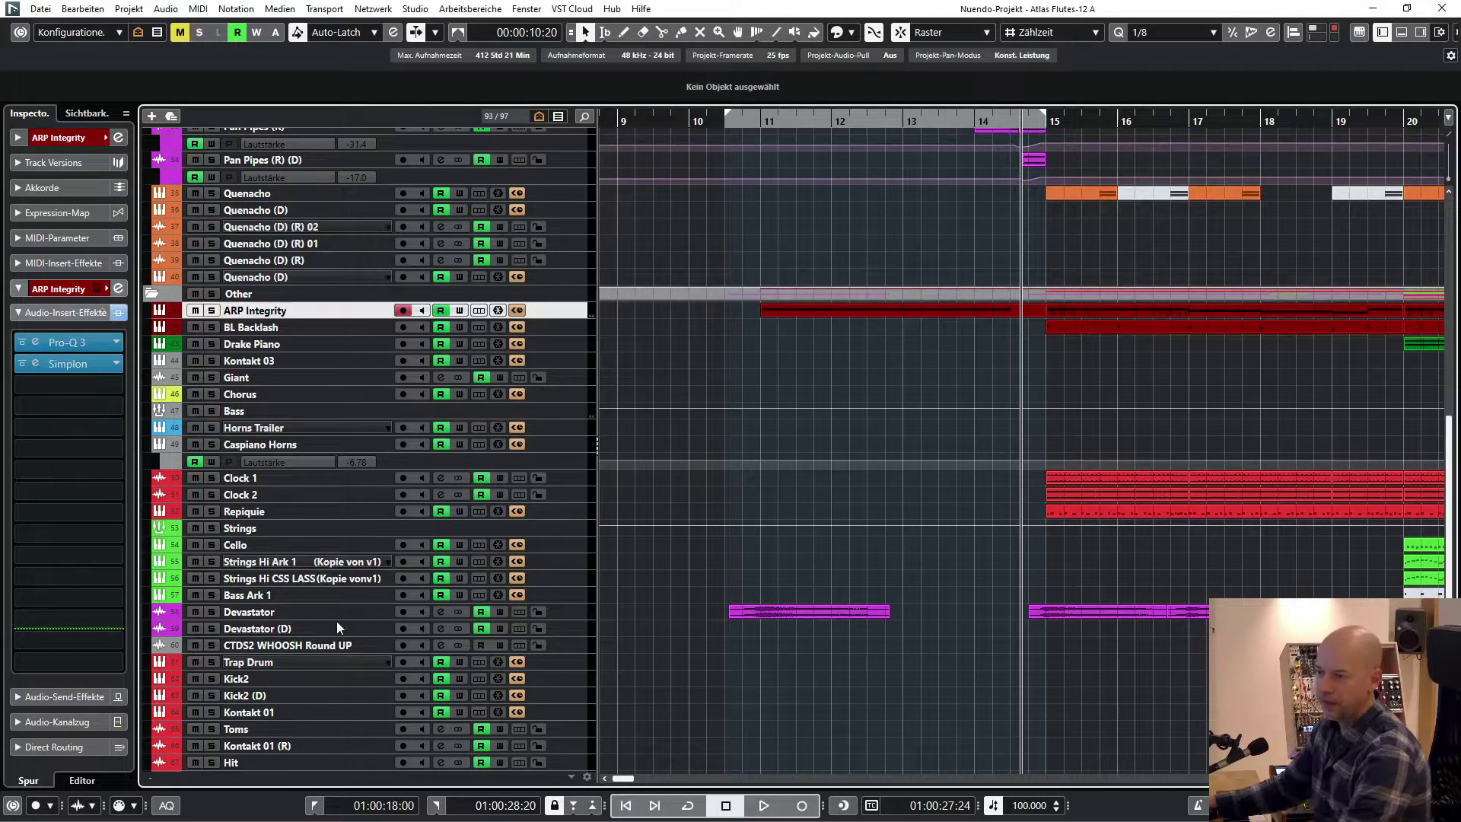
Set the locators around the first Devastator event at bar 10 and audition the Devastator track in solo.
{"action": "left_click", "coordinate": [297, 612]}
{"action": "left_click_drag", "start_coordinate": [691, 586], "coordinate": [980, 697]}
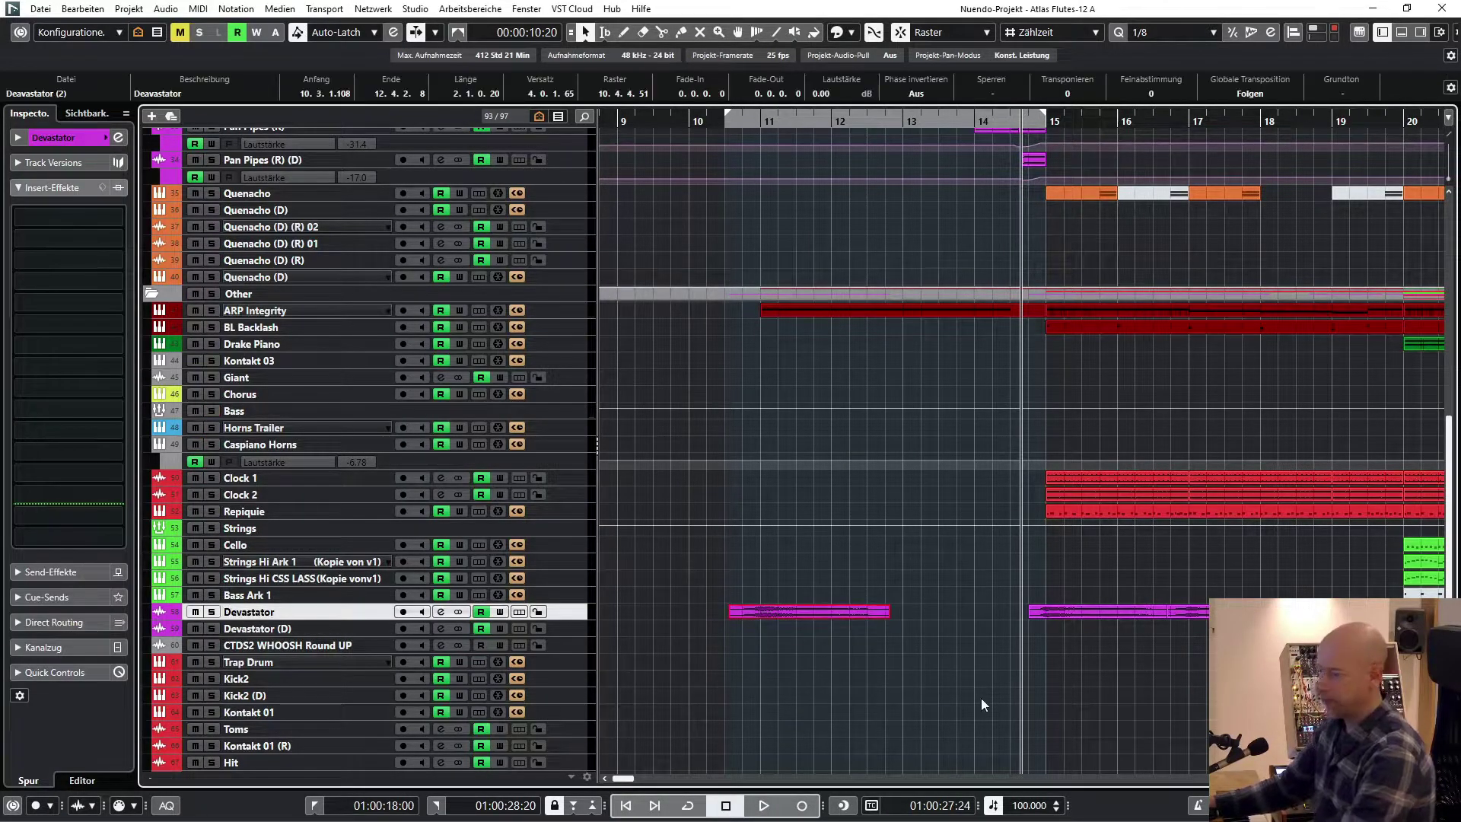
{"action": "key", "text": "p"}
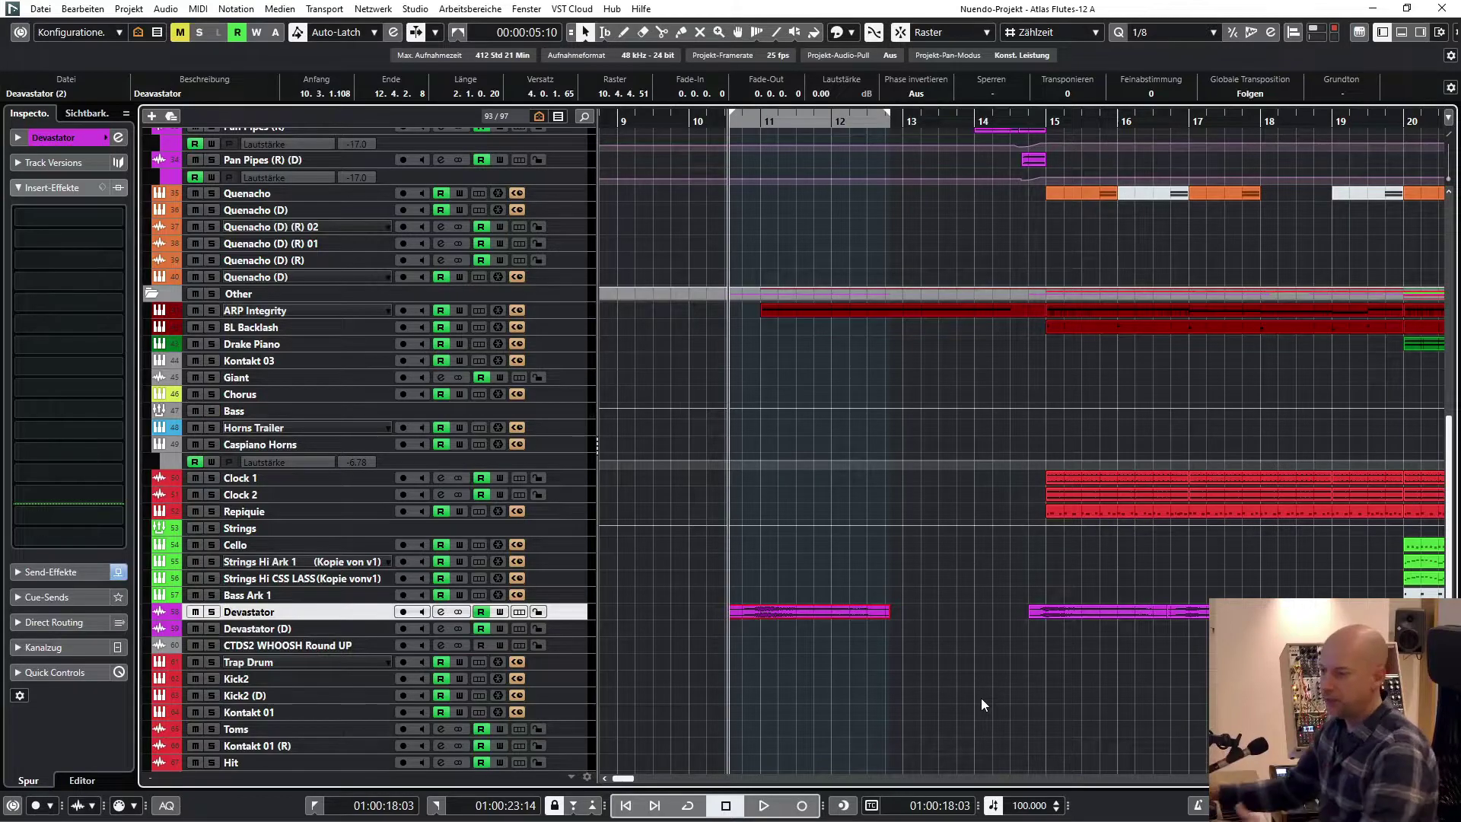
{"action": "key", "text": "s"}
{"action": "key", "text": "space"}
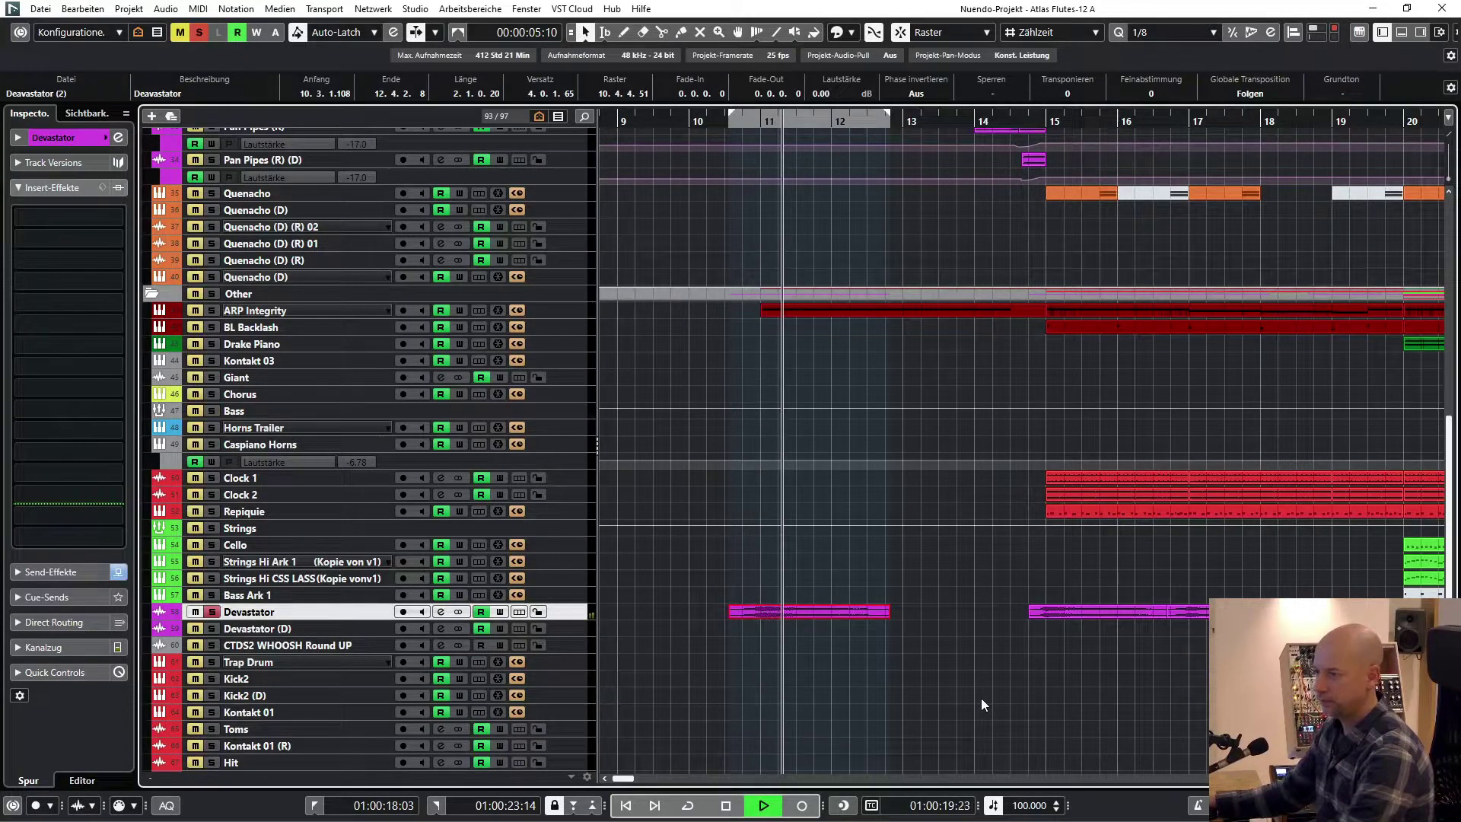
{"action": "key", "text": "space"}
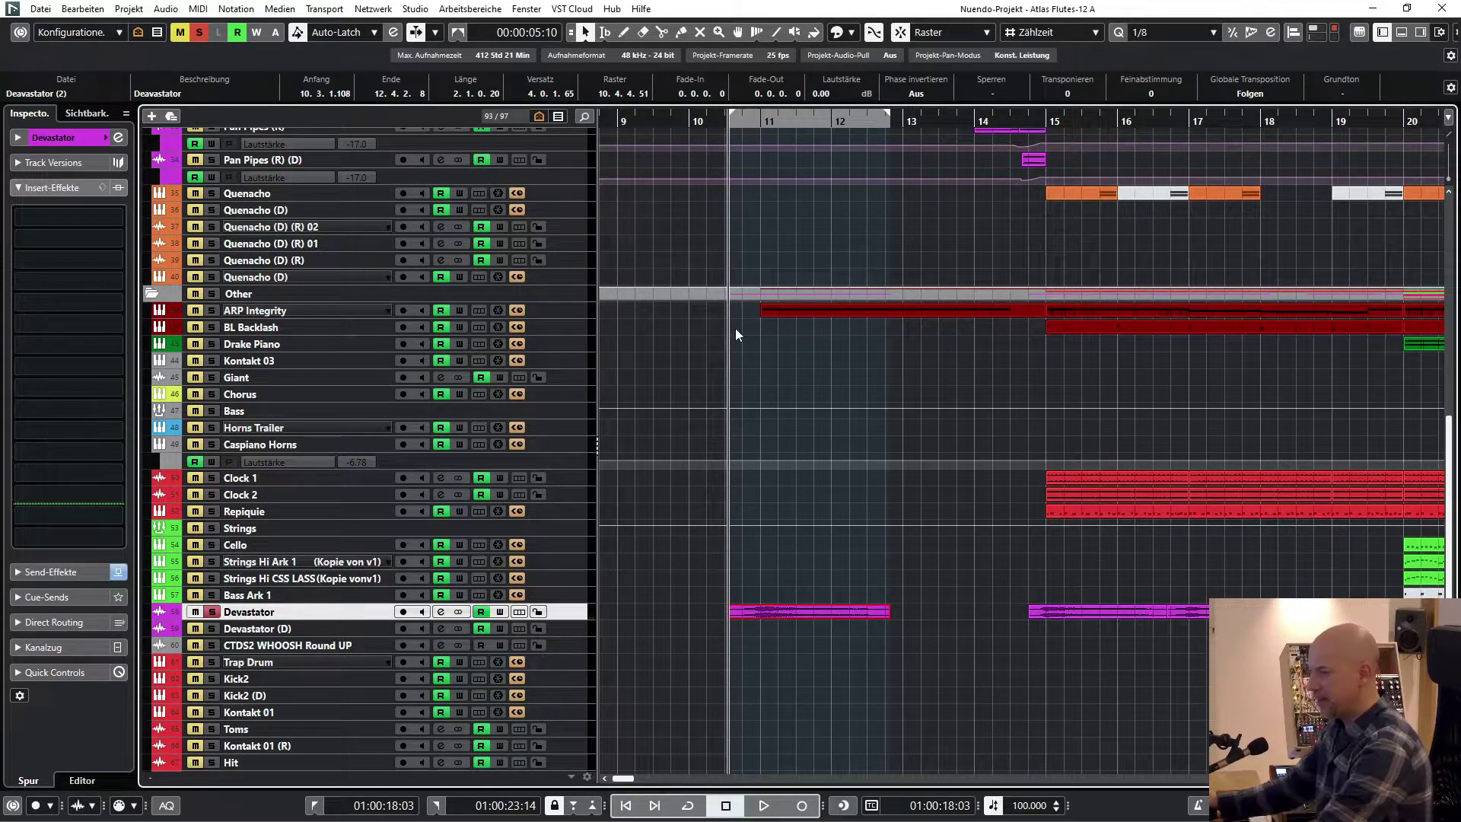
Open the direct offline processing of the first Devastator event, inspect its Filter MINI process and play the soloed track.
{"action": "key", "text": "F7"}
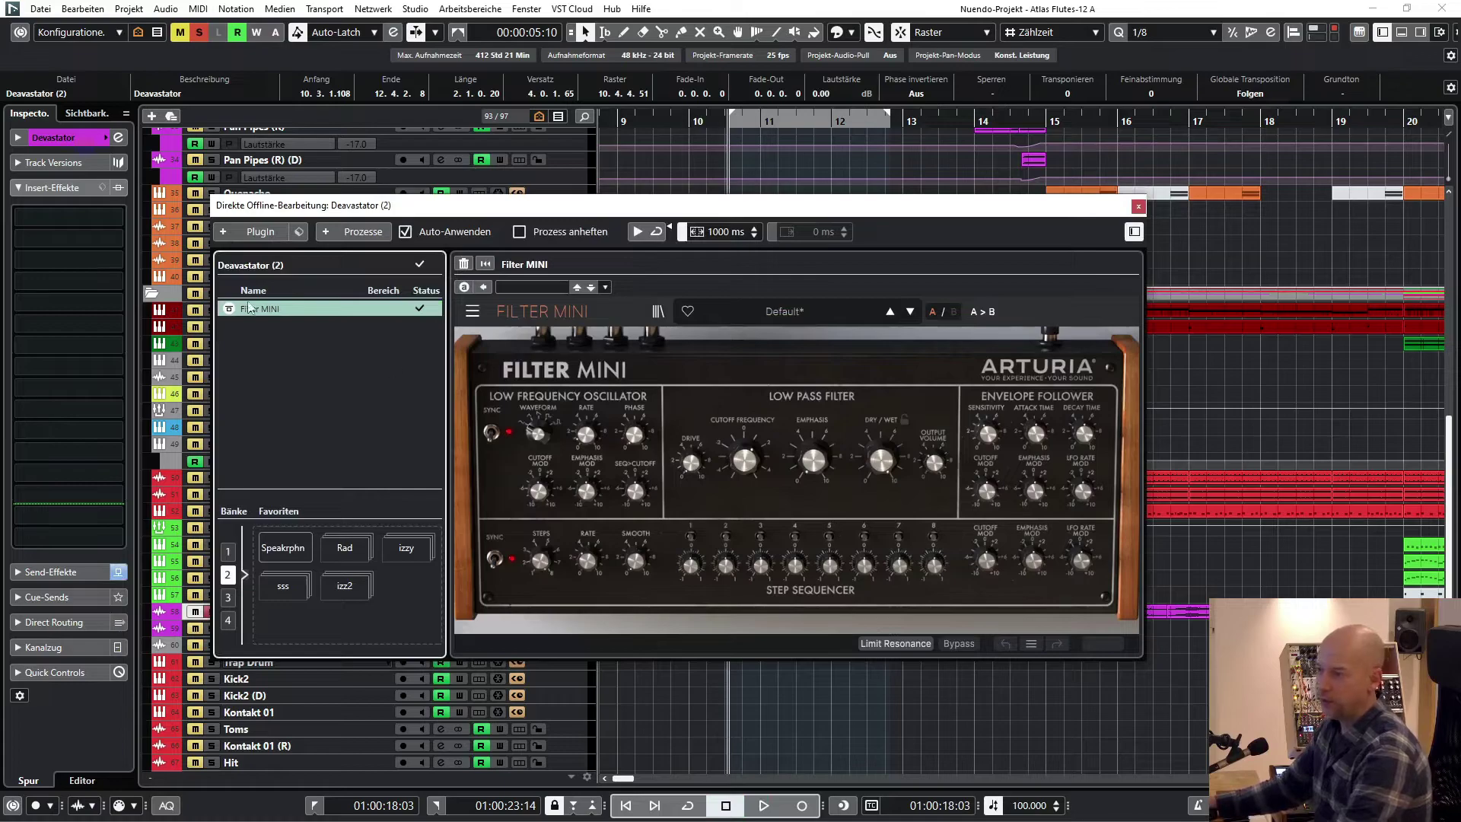
{"action": "left_click_drag", "start_coordinate": [356, 206], "coordinate": [1085, 172]}
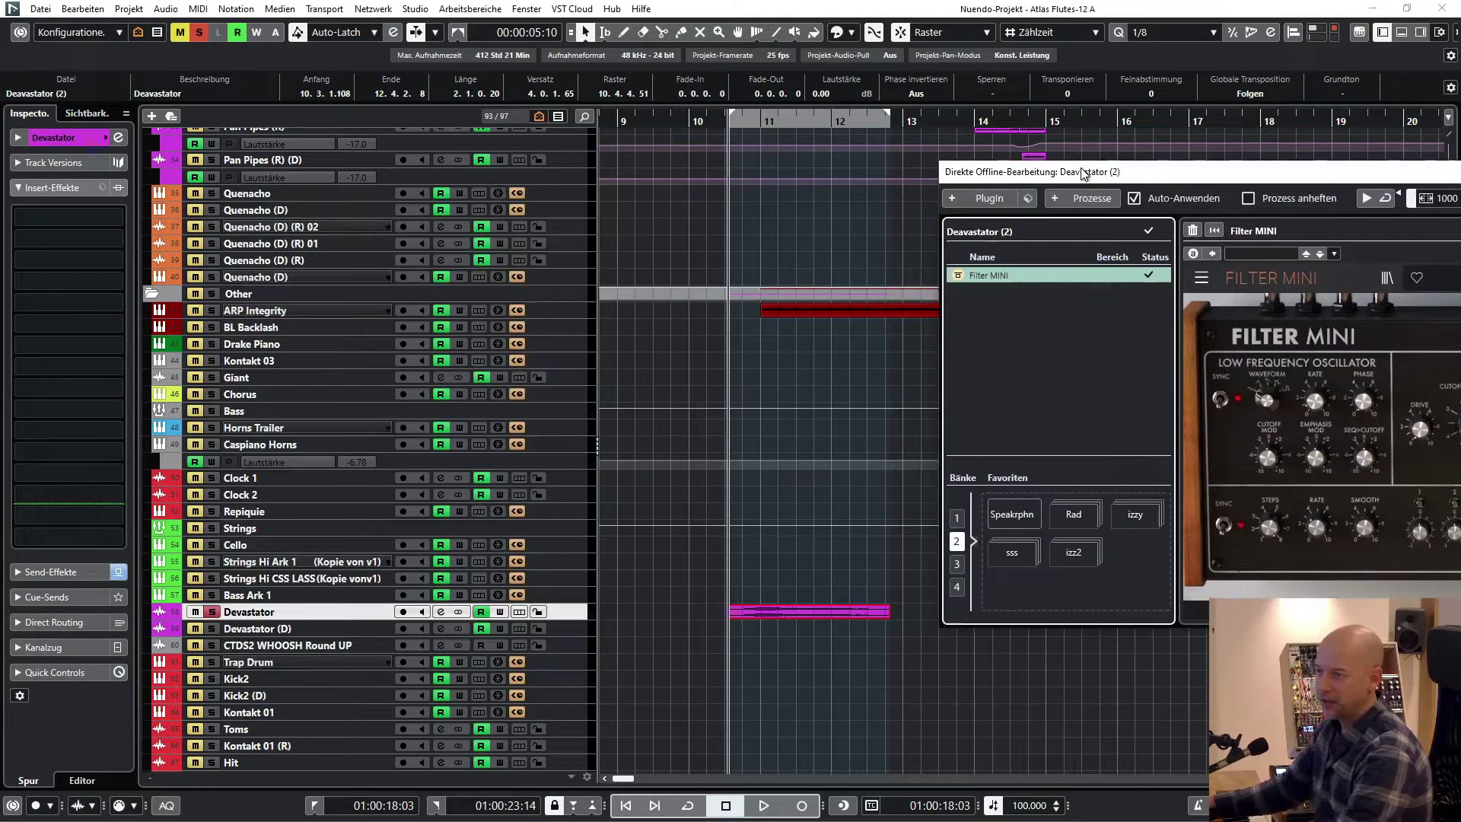
{"action": "left_click", "coordinate": [805, 699]}
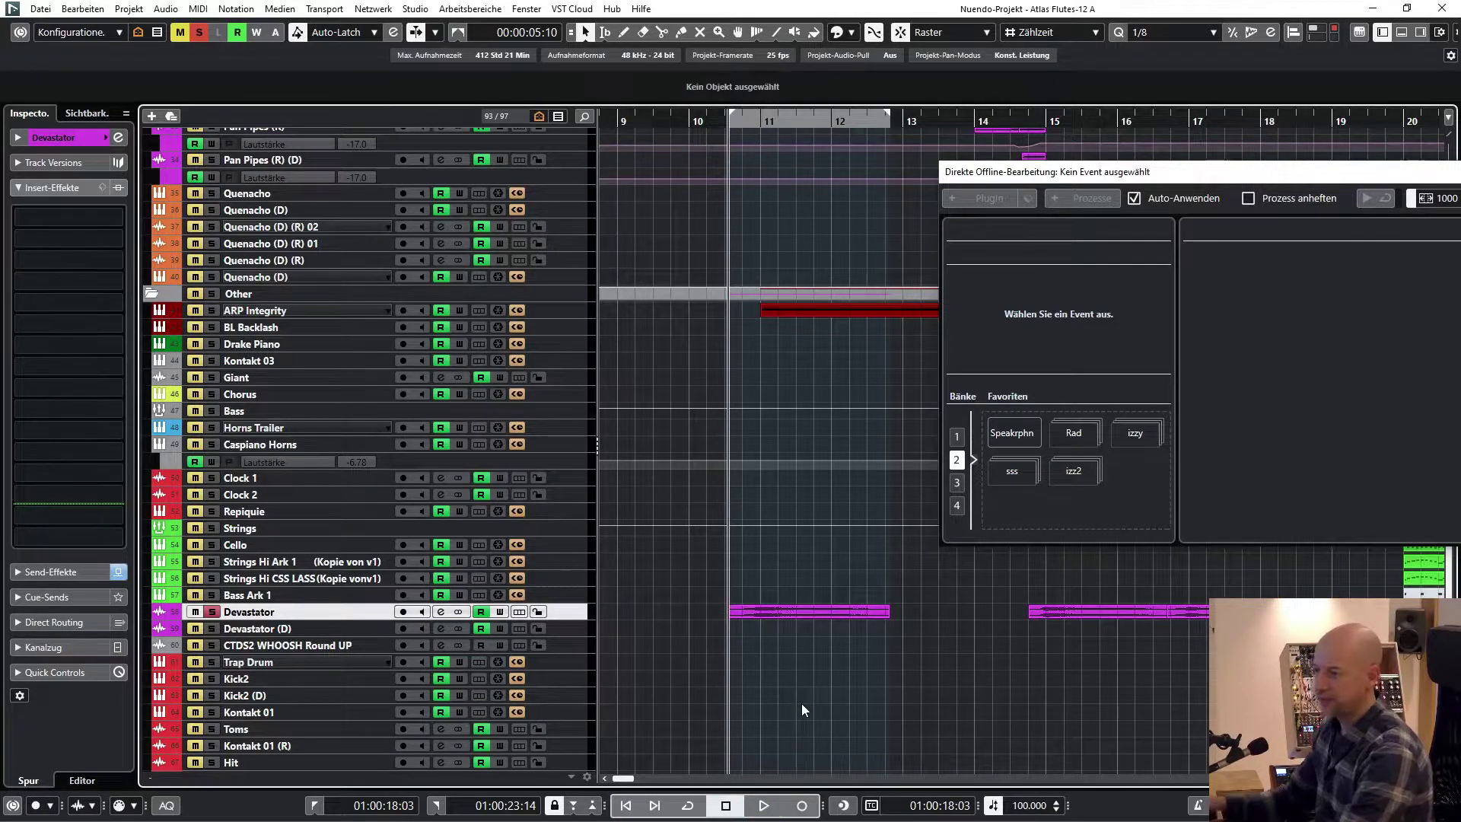
{"action": "key", "text": "space"}
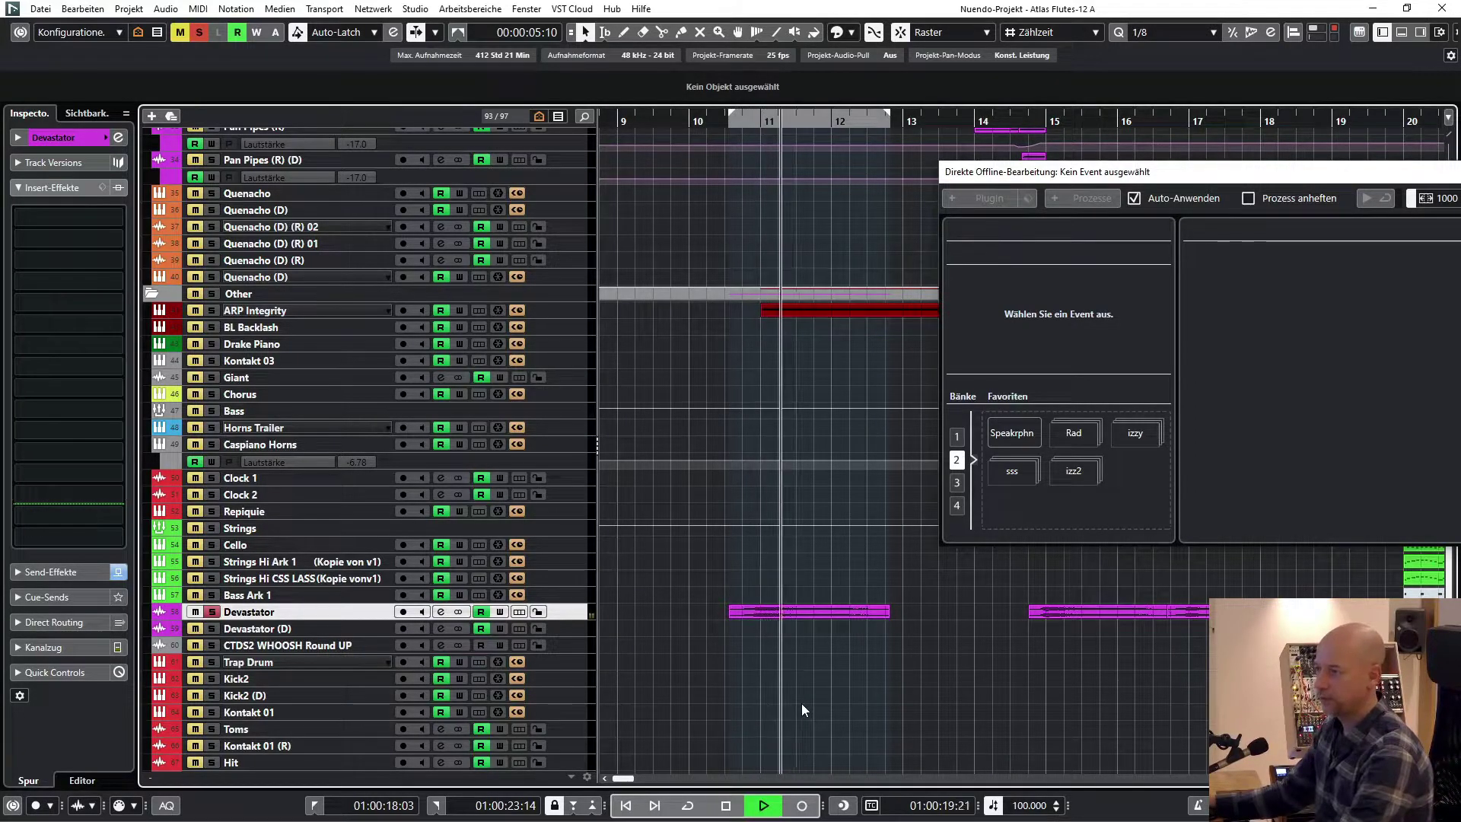
{"action": "key", "text": "space"}
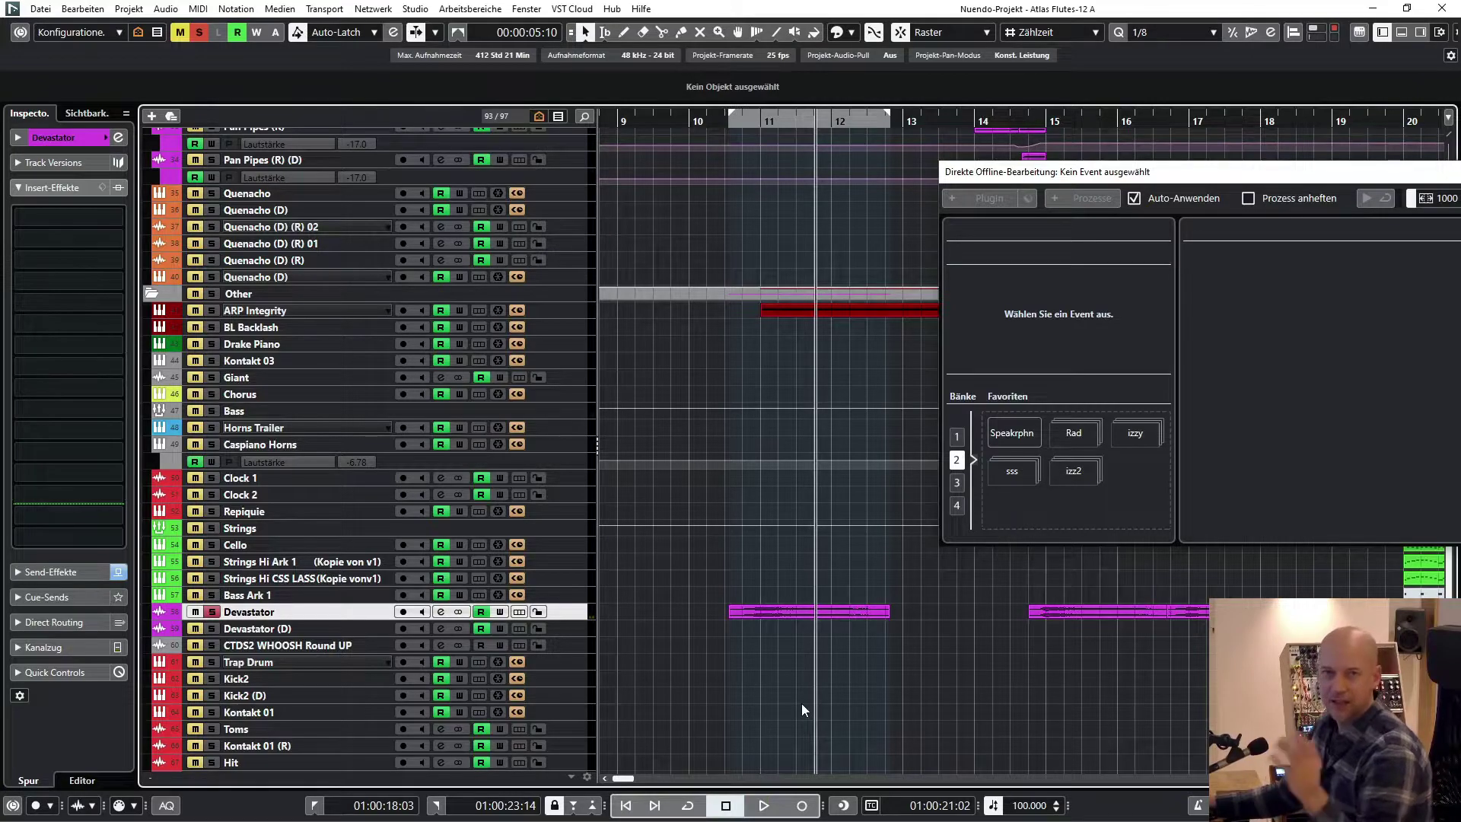
Review the Devastator event's full Filter MINI settings, close the offline processing window, replay the event and clear the track's solo.
{"action": "left_click", "coordinate": [866, 614]}
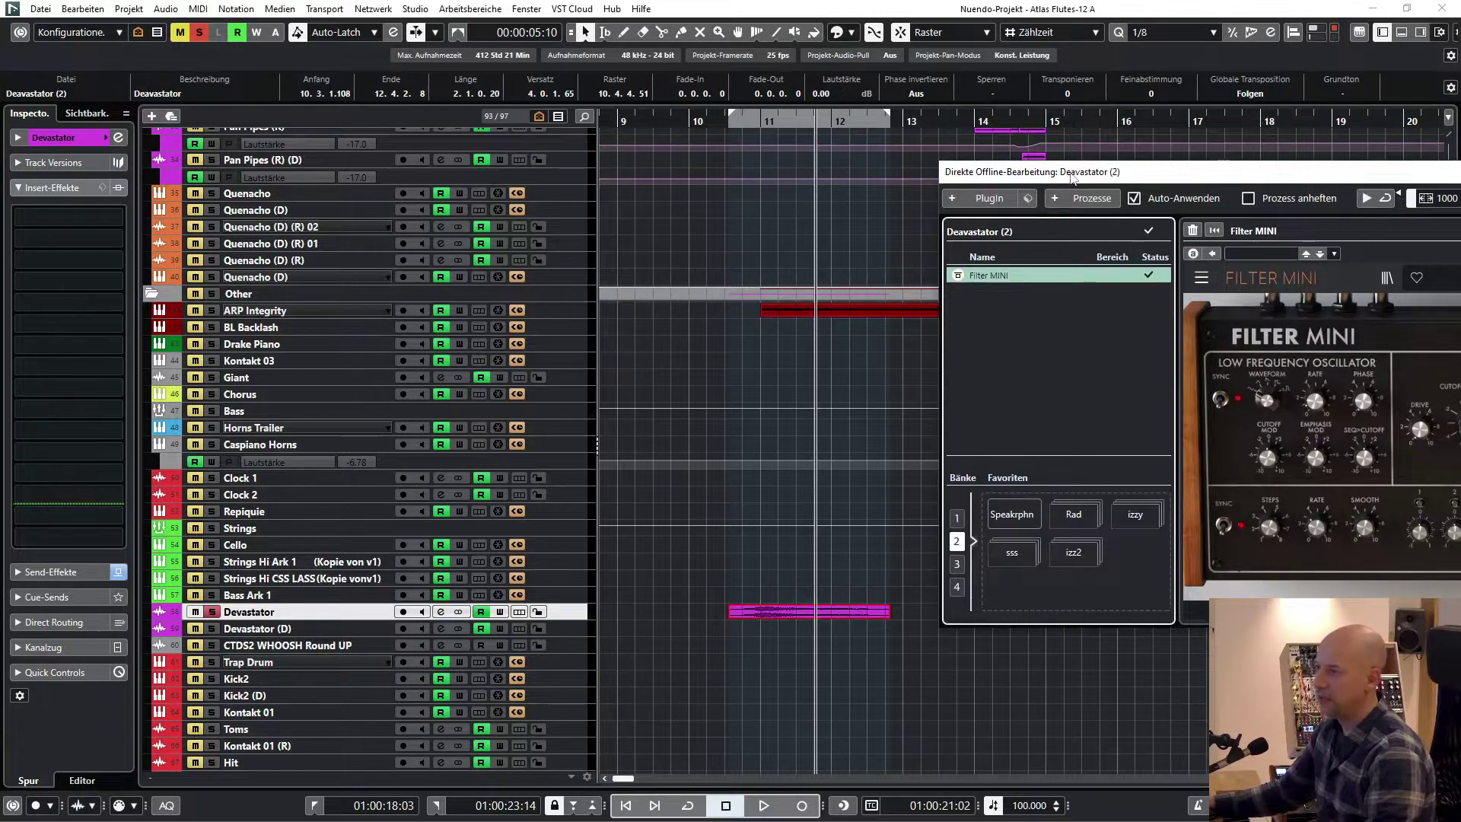
{"action": "left_click_drag", "start_coordinate": [1070, 176], "coordinate": [154, 135]}
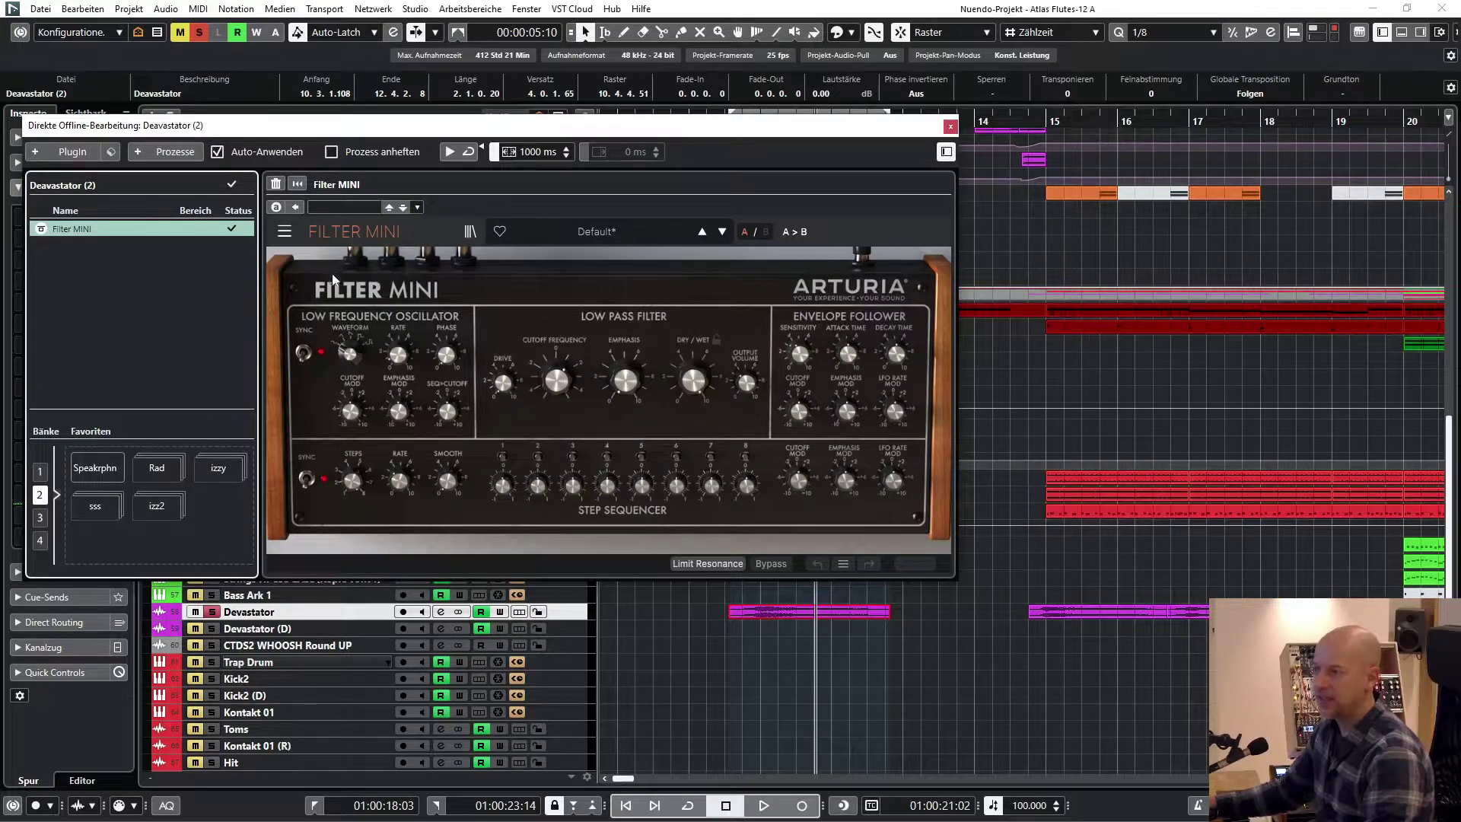
{"action": "left_click", "coordinate": [950, 126]}
{"action": "key", "text": "1"}
{"action": "key", "text": "space"}
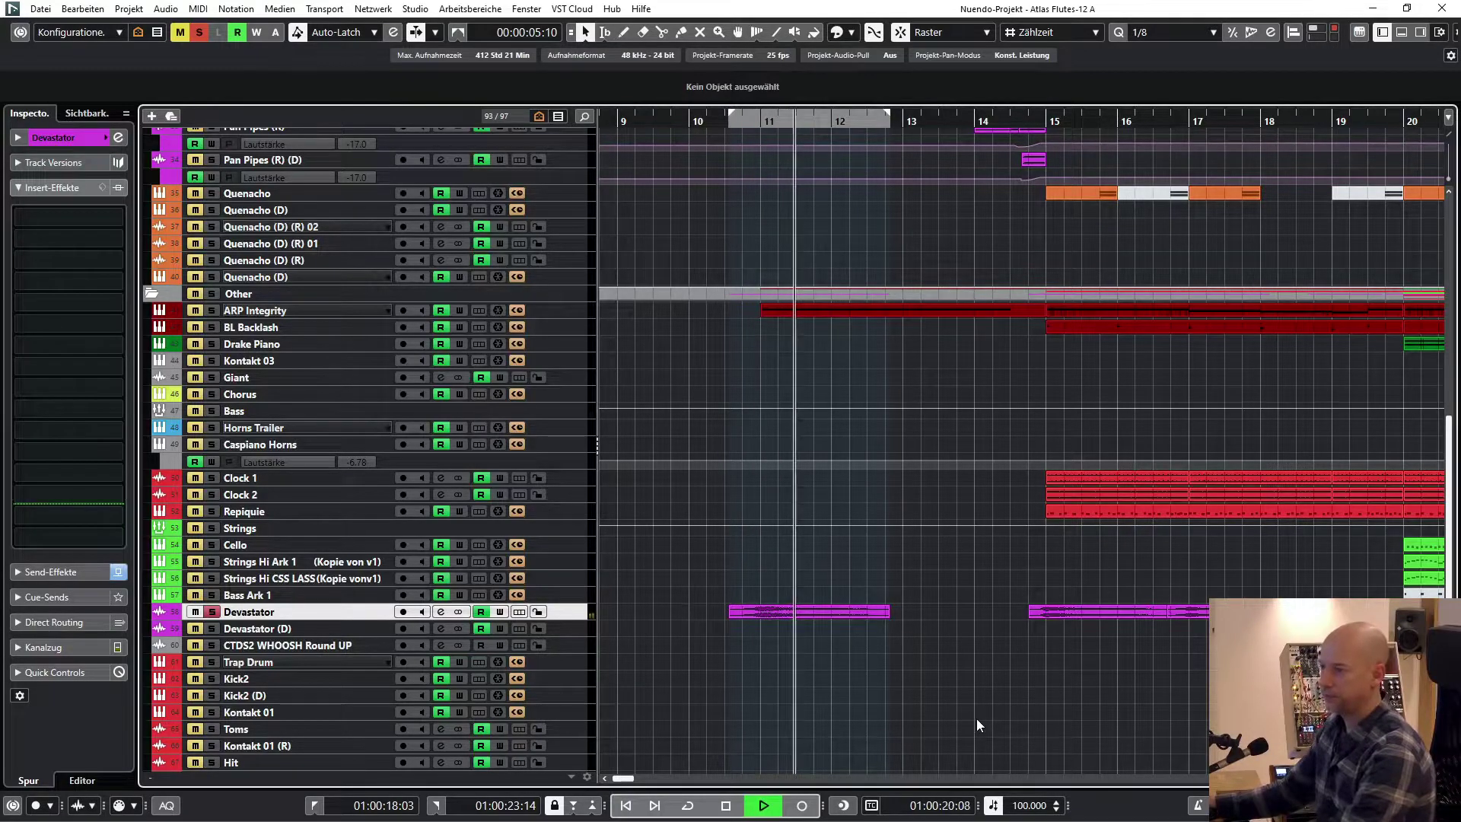
{"action": "key", "text": "space"}
{"action": "key", "text": "s"}
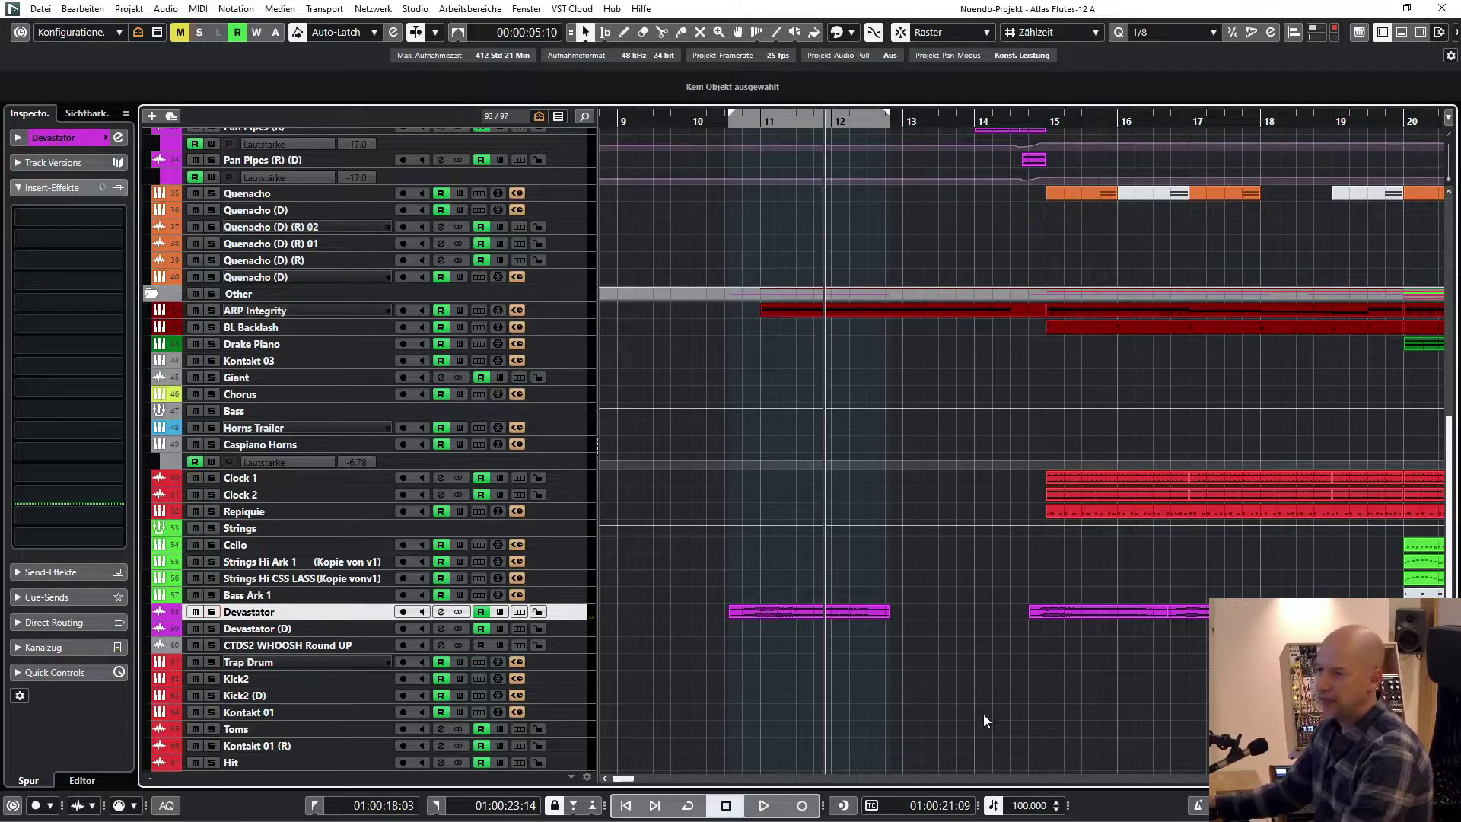
Open the Simplon filter insert of the Texture group track in the Flutes folder to examine its settings.
{"action": "scroll", "coordinate": [990, 712], "scroll_direction": "up", "scroll_amount": 10}
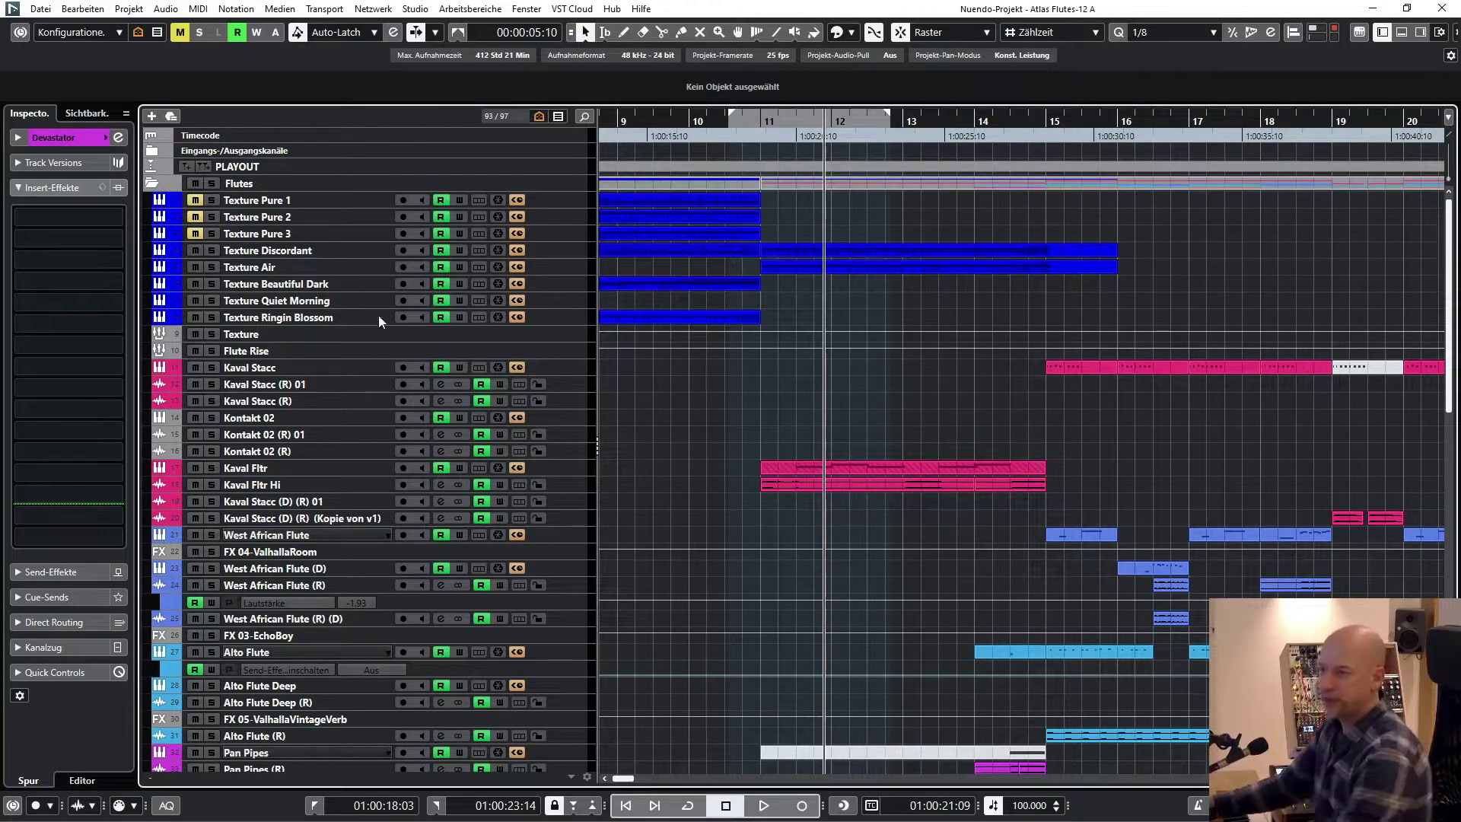
{"action": "left_click", "coordinate": [274, 336]}
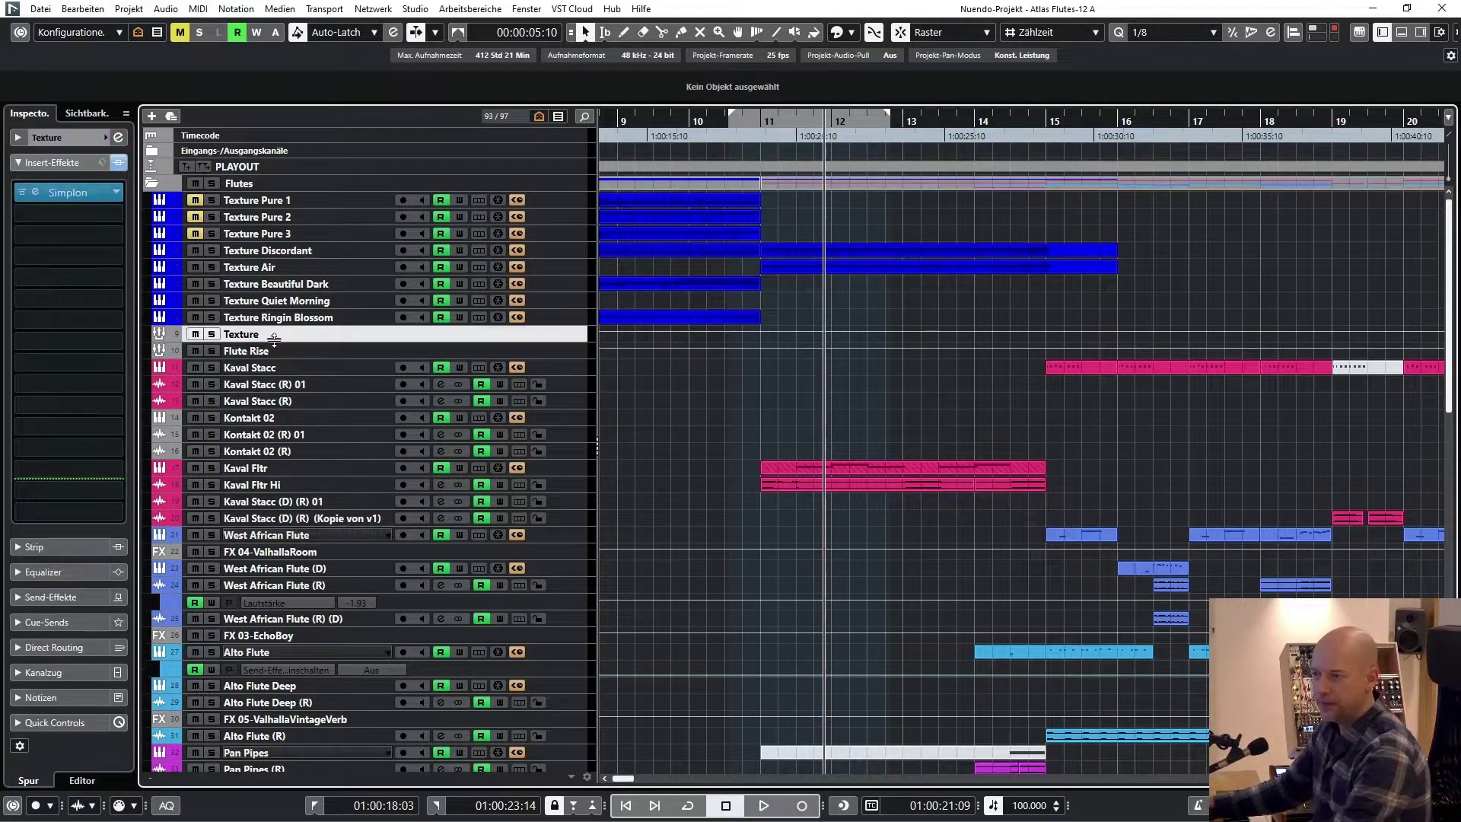
{"action": "left_click", "coordinate": [34, 193]}
{"action": "left_click_drag", "start_coordinate": [157, 127], "coordinate": [437, 381]}
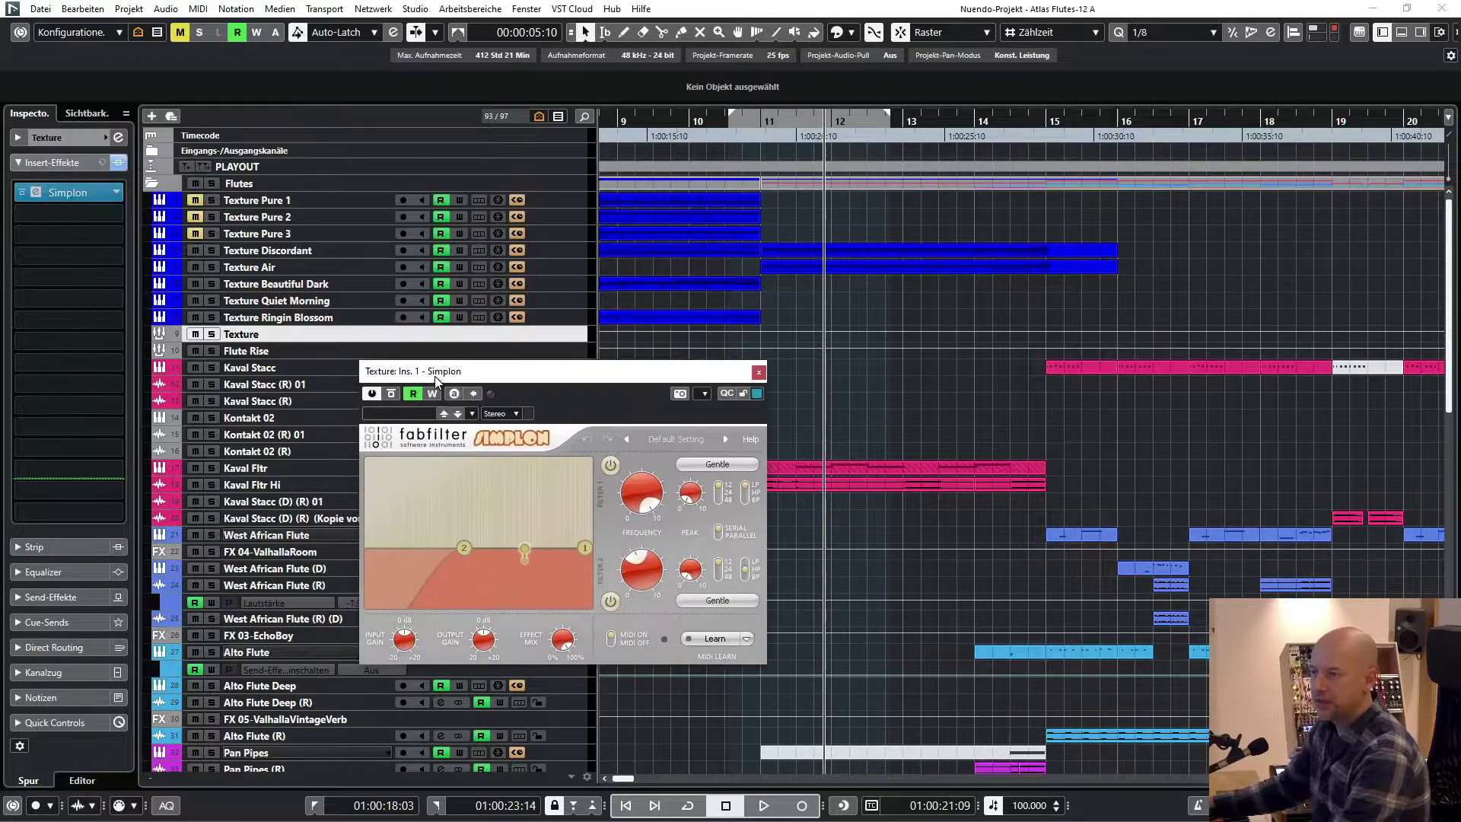
Toggle the mutes of the Texture Pure 1 to 3 tracks while keeping the Texture group's Simplon filter window in view.
{"action": "left_click_drag", "start_coordinate": [587, 387], "coordinate": [538, 481]}
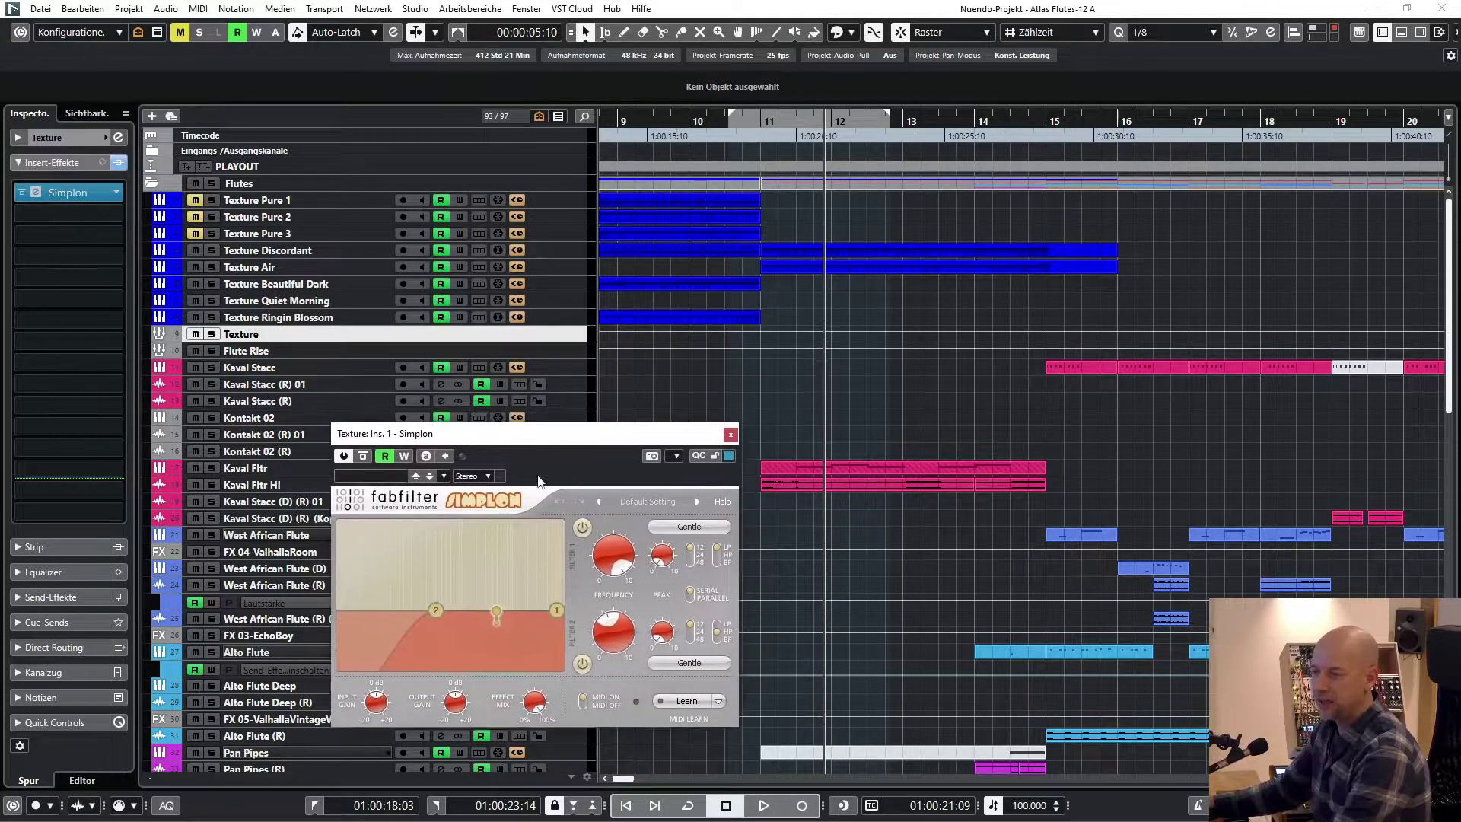
{"action": "left_click", "coordinate": [194, 200]}
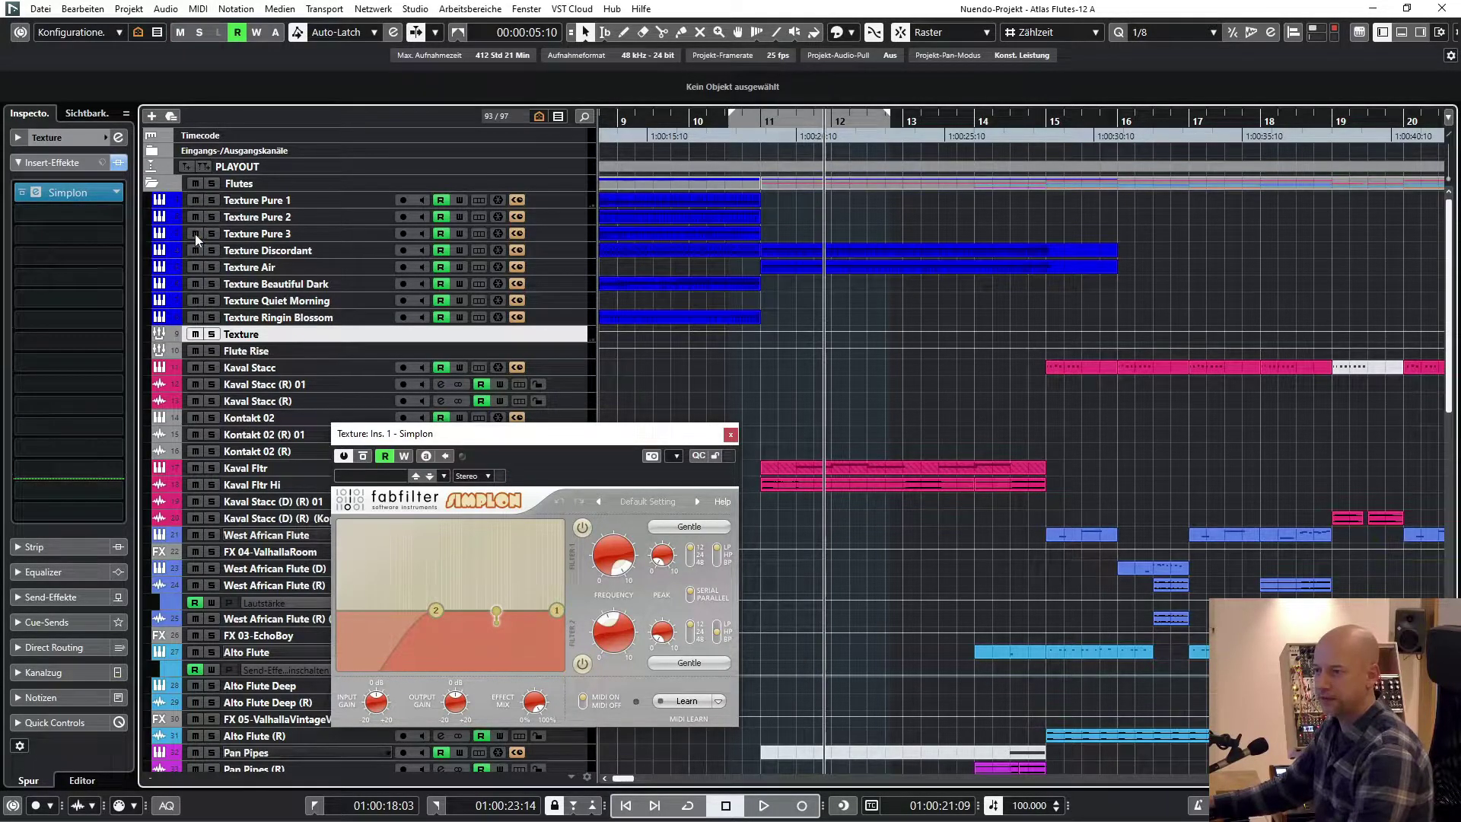
{"action": "left_click", "coordinate": [195, 217]}
{"action": "left_click", "coordinate": [197, 201]}
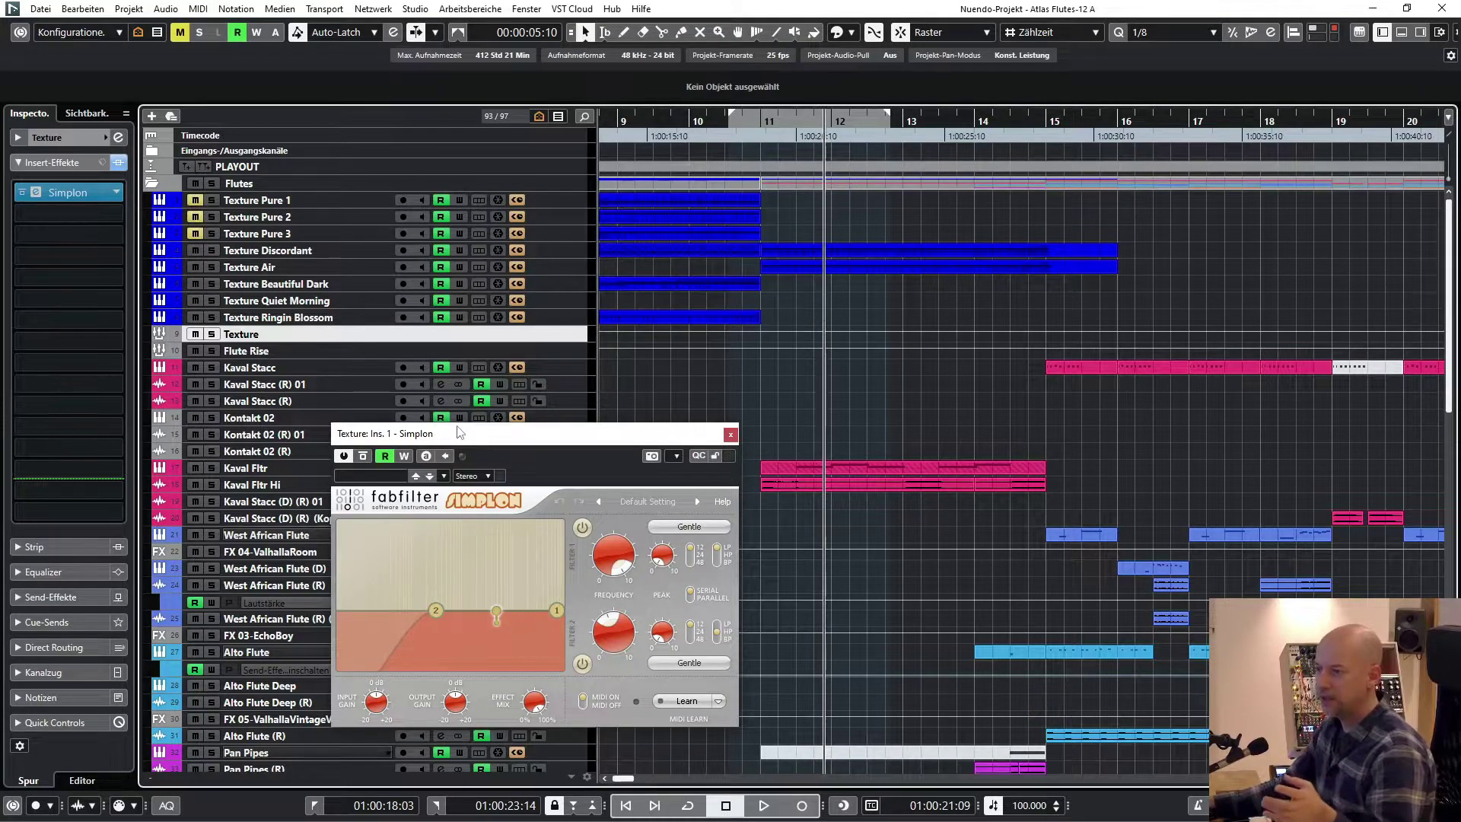
{"action": "left_click_drag", "start_coordinate": [458, 432], "coordinate": [493, 411]}
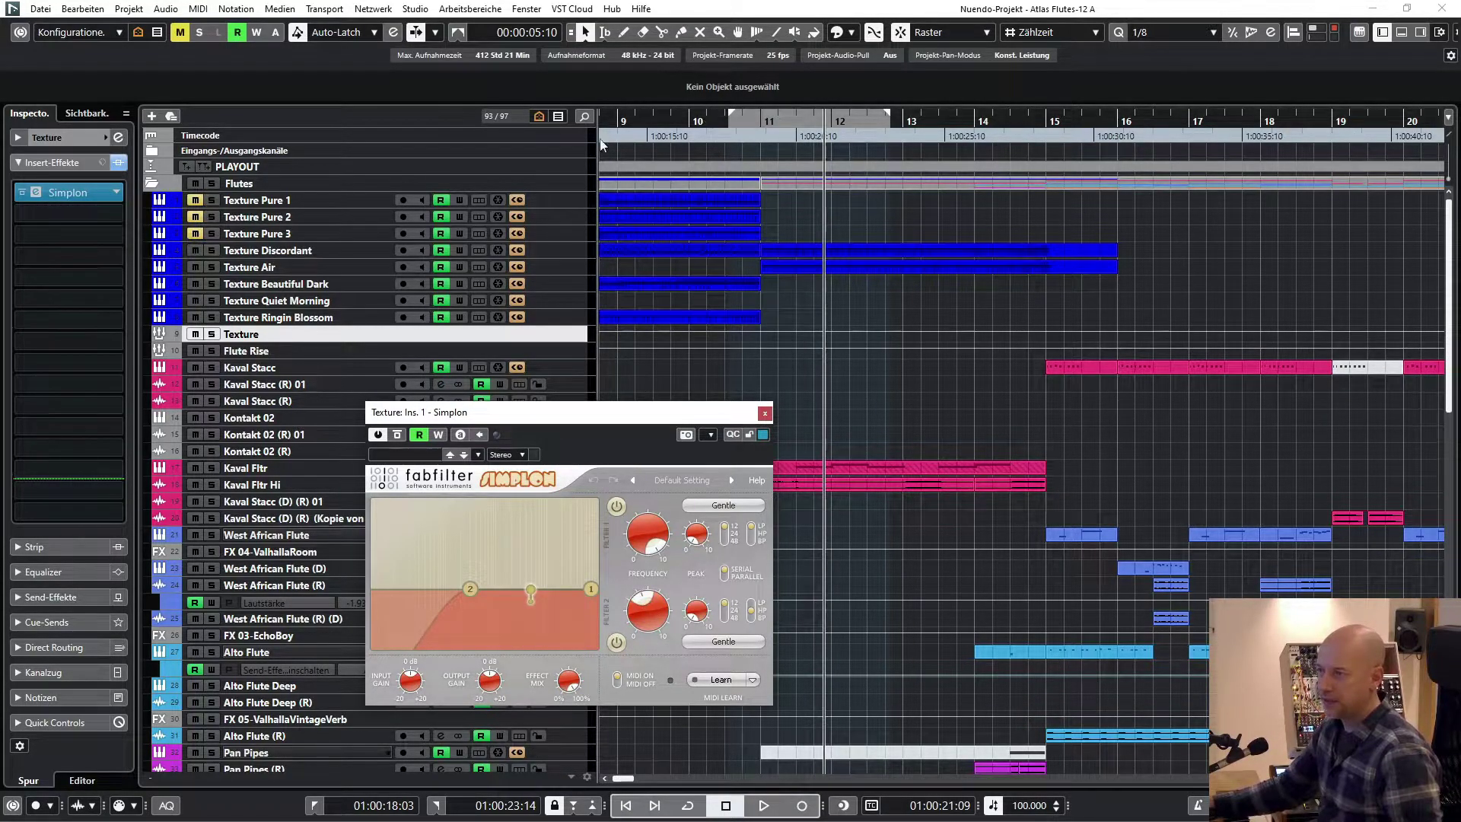
{"action": "left_click", "coordinate": [199, 236]}
Audition the soloed Kaval Fltr and Kaval Fltr Hi tracks from bar 11 and inspect the Kaval Flutter articulation in Kontakt.
{"action": "key", "text": "space"}
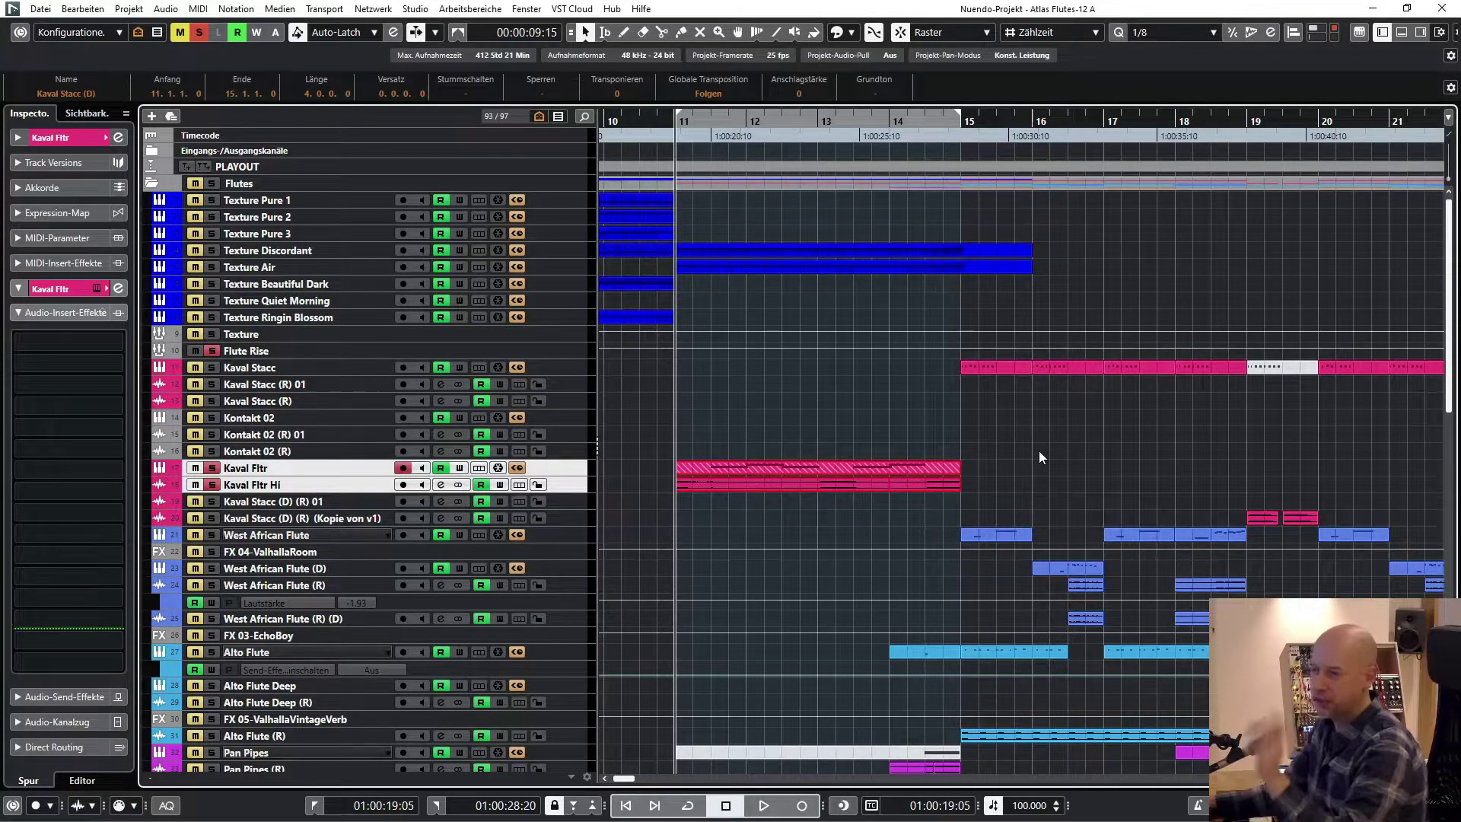
{"action": "key", "text": "space"}
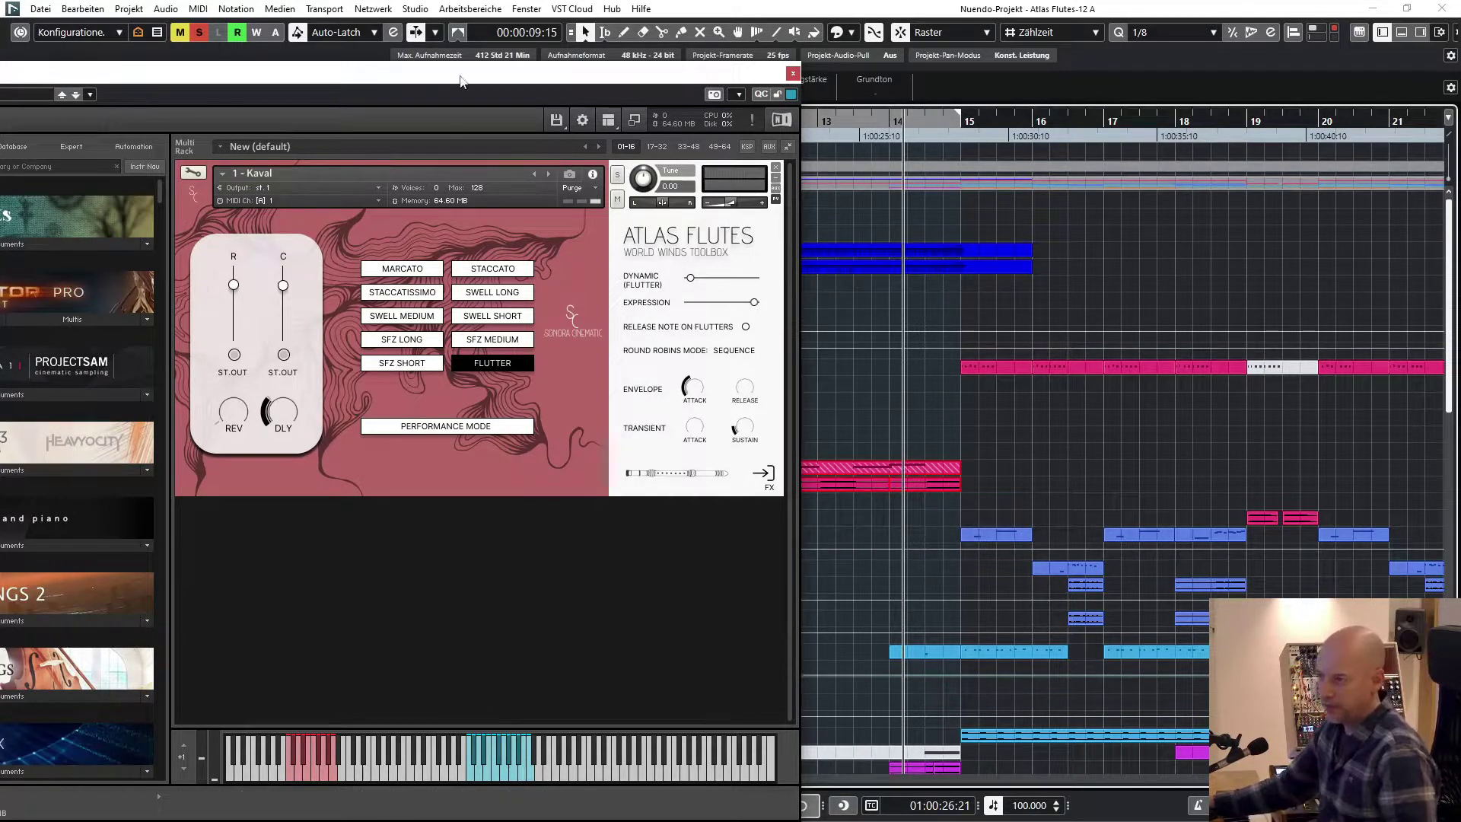
{"action": "left_click_drag", "start_coordinate": [461, 76], "coordinate": [461, 64]}
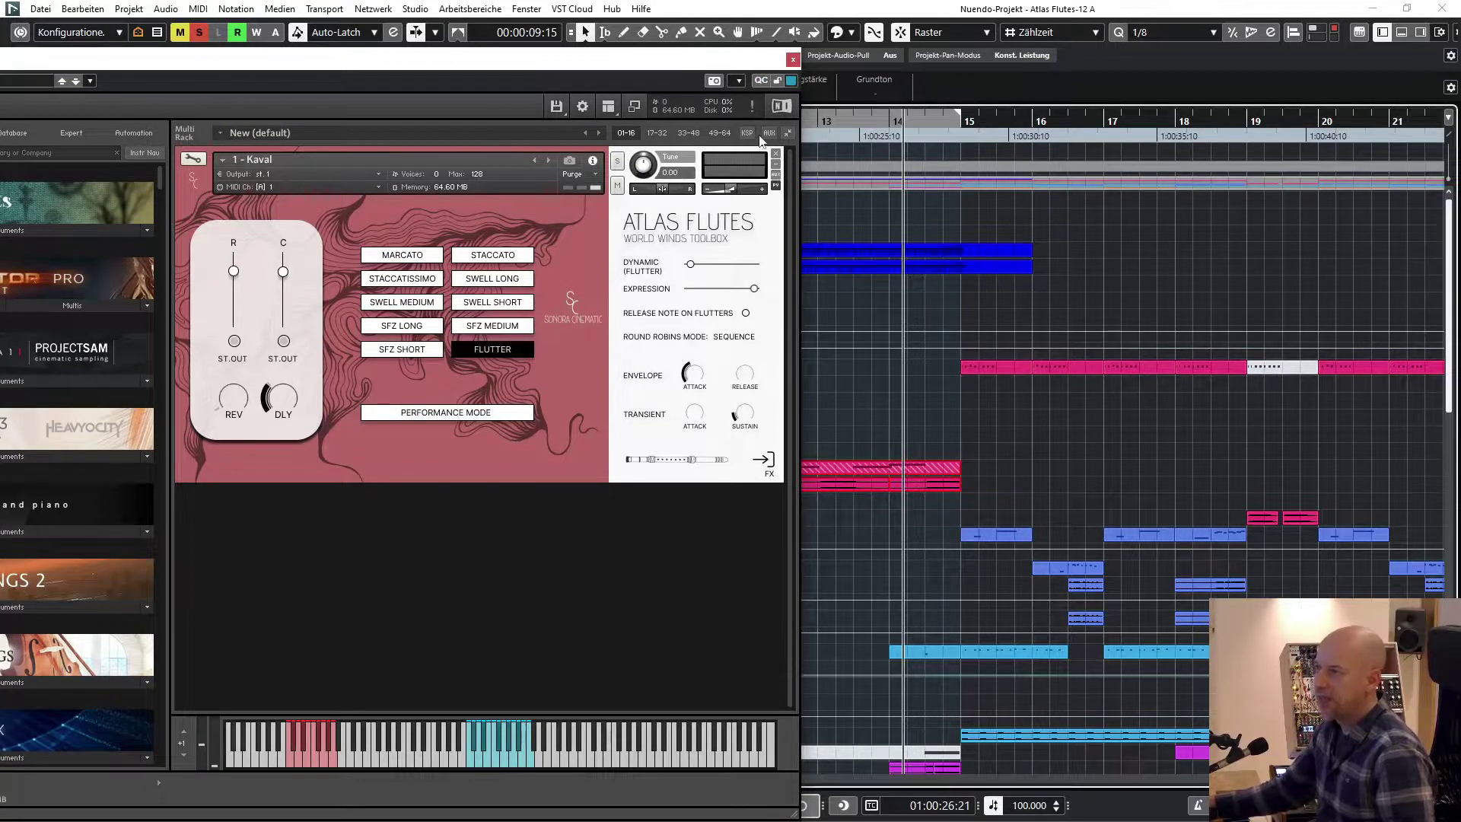
{"action": "left_click", "coordinate": [794, 60]}
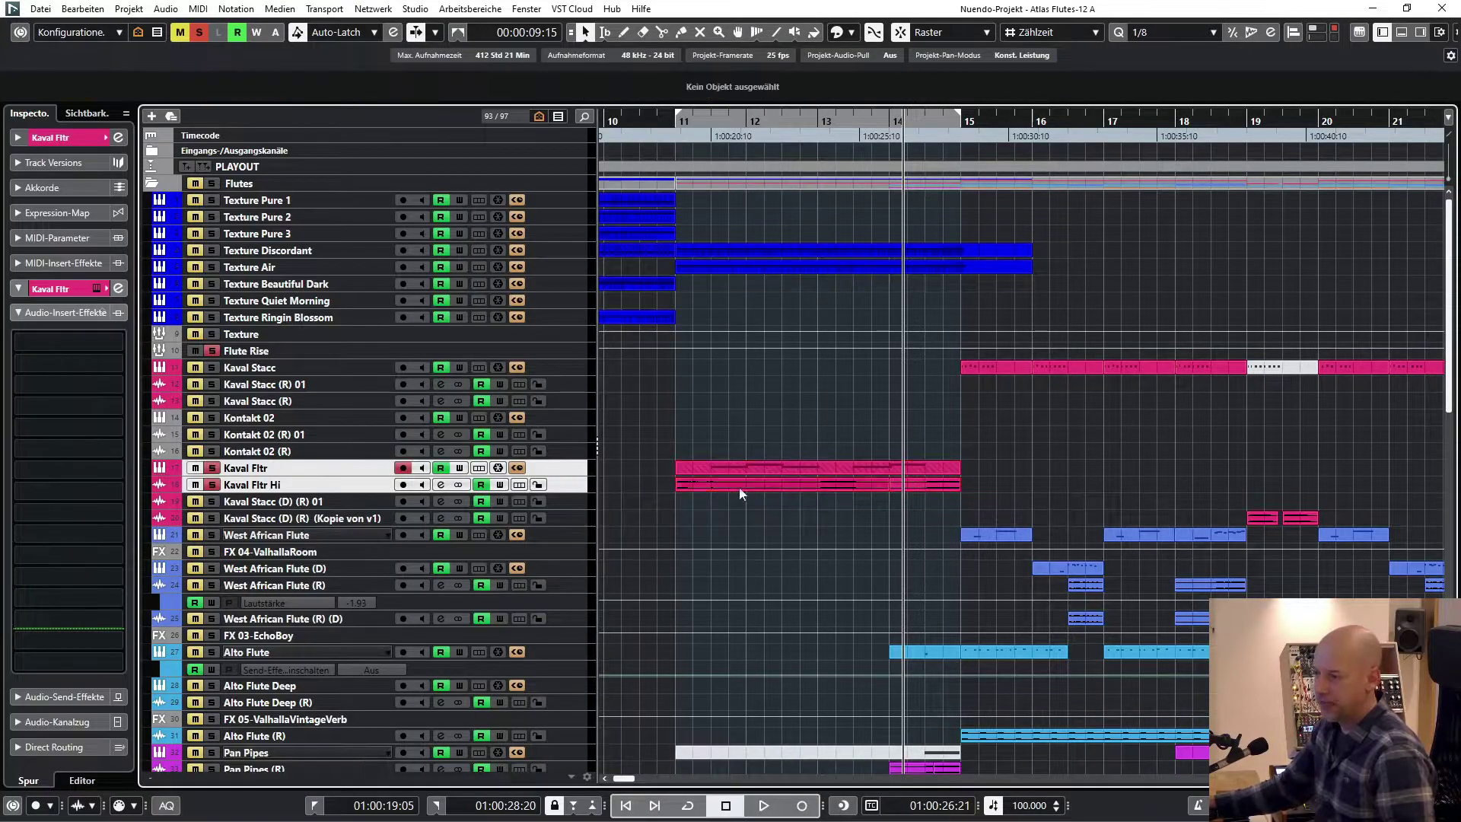
Examine the notes of the Kaval Fltr event in the Key Editor and review its Kontakt instrument's playable range again.
{"action": "double_click", "coordinate": [724, 466]}
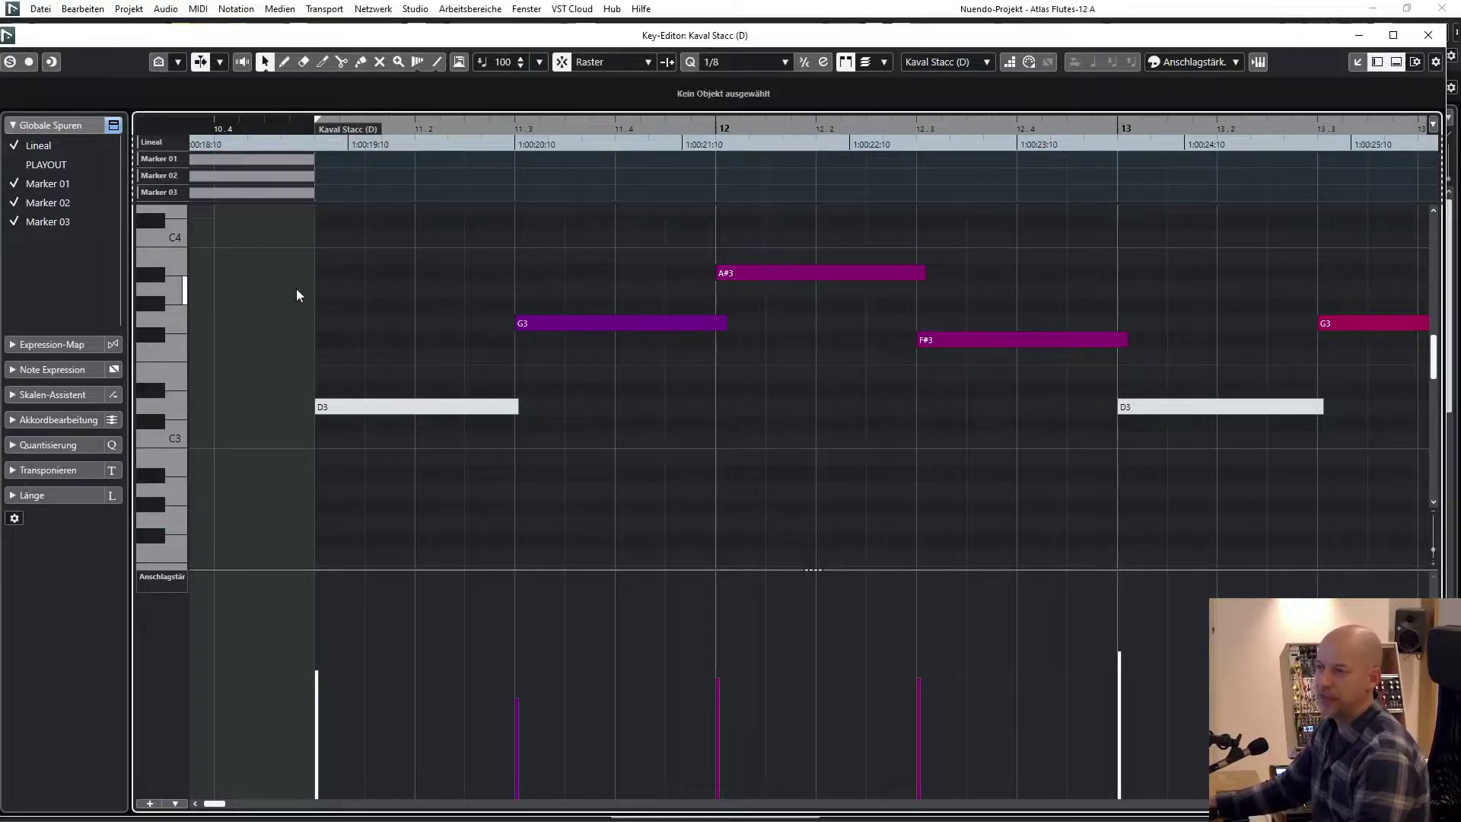
{"action": "left_click", "coordinate": [1428, 35]}
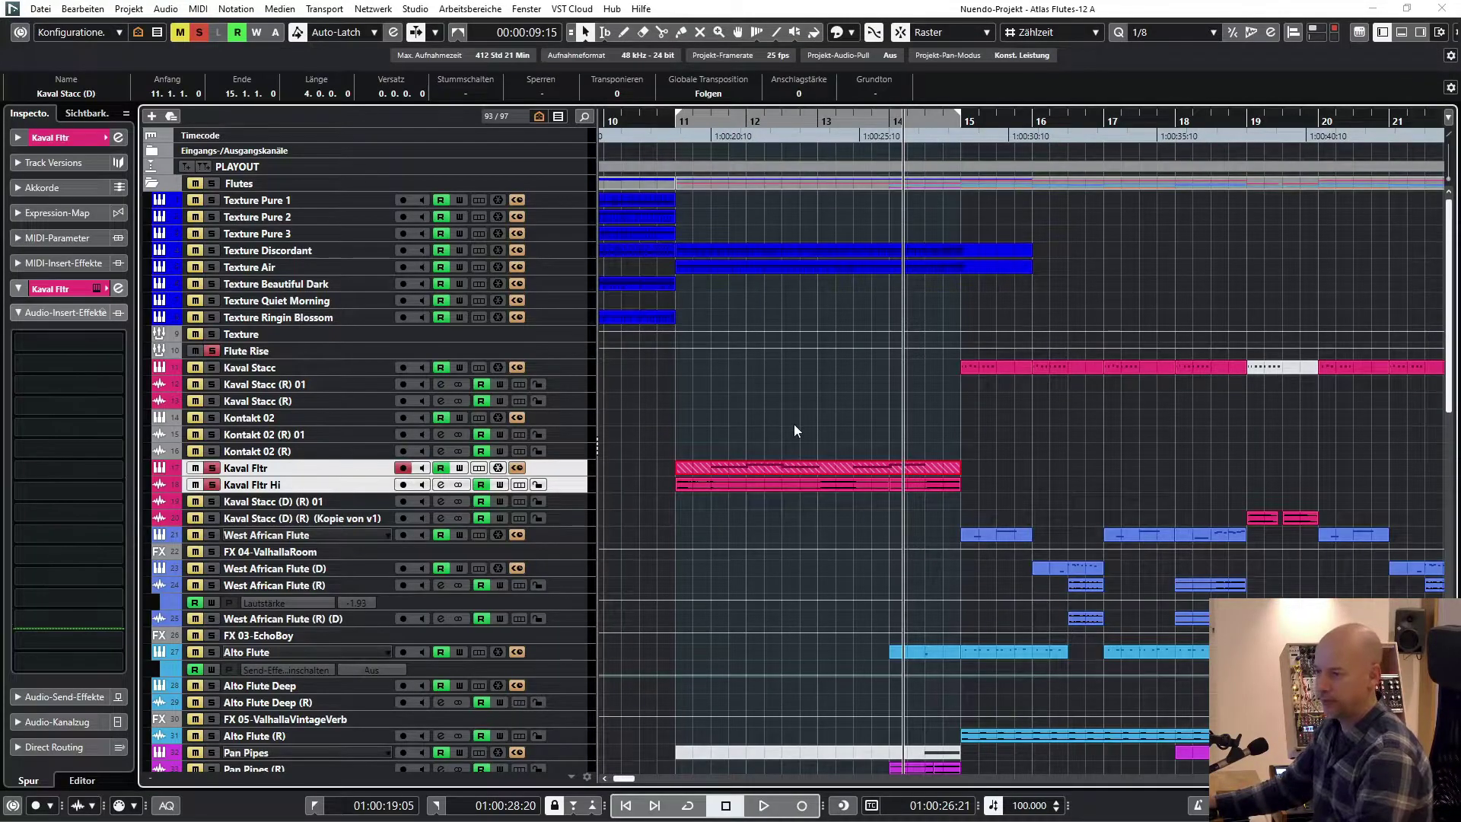
{"action": "key", "text": "F11"}
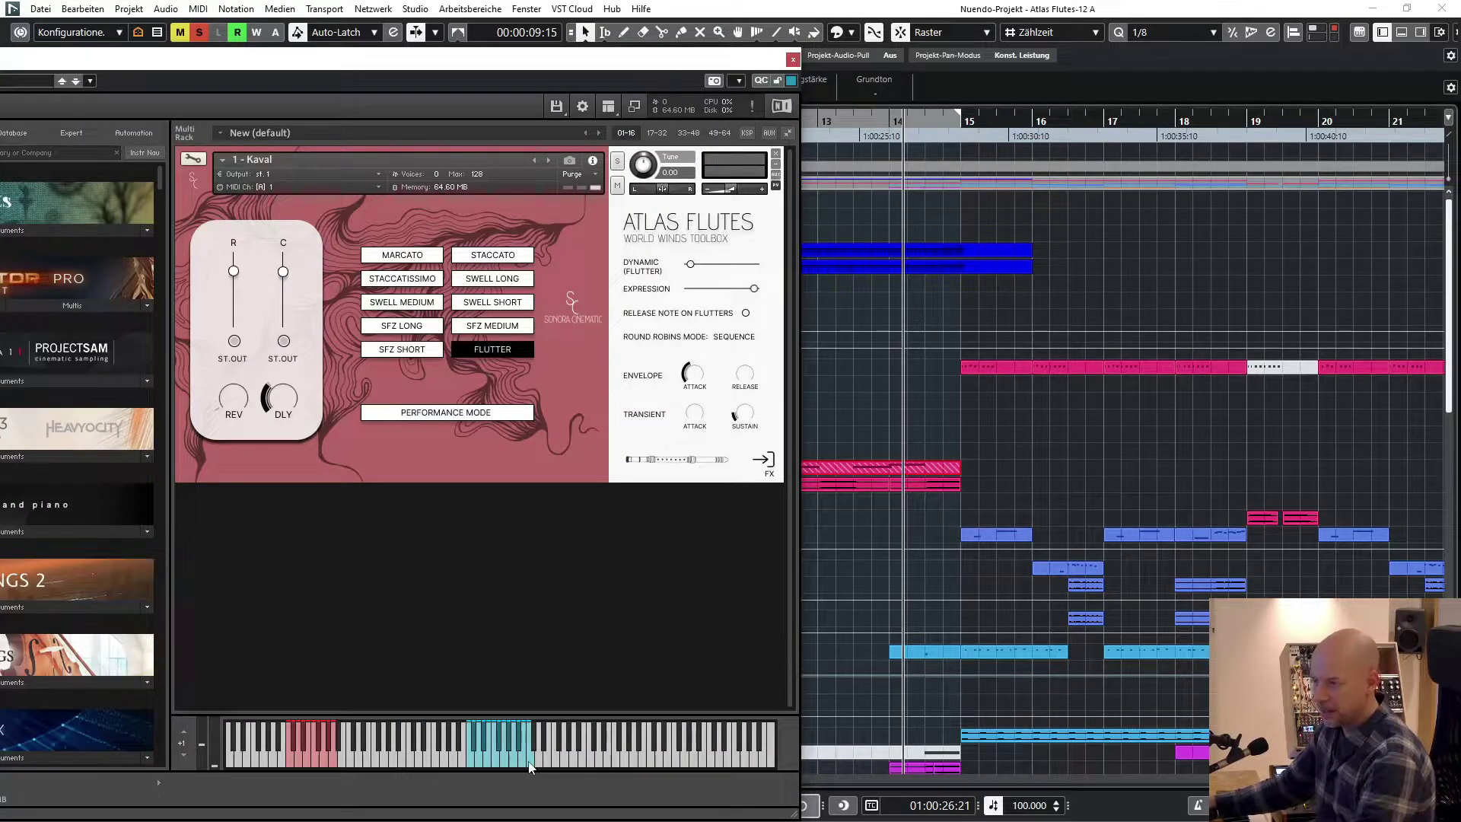
{"action": "left_click", "coordinate": [793, 58]}
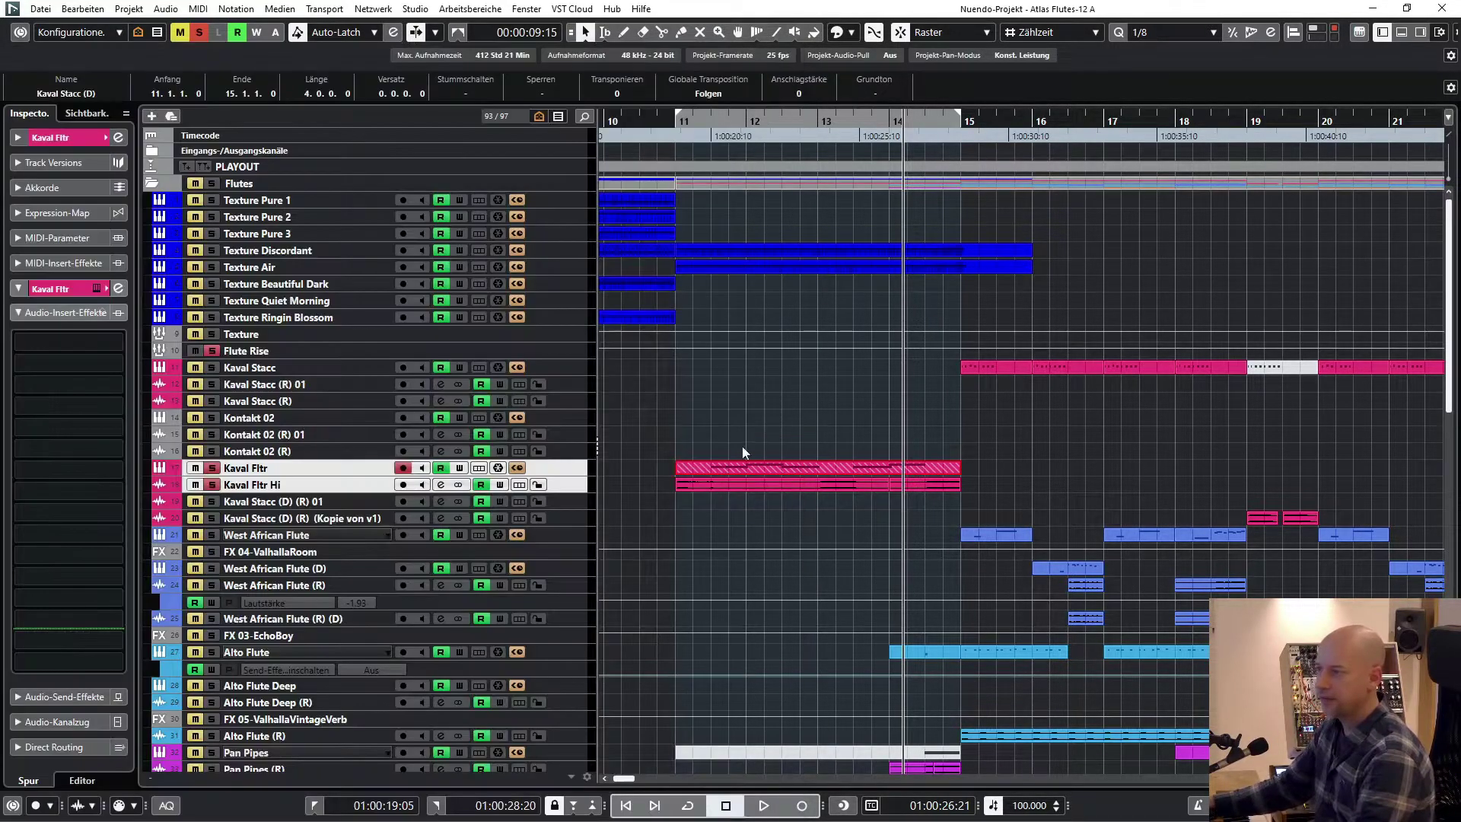
Select the first audio event on Kaval Fltr Hi to check its transposition, replay the soloed tracks and clear the solos.
{"action": "left_click", "coordinate": [738, 487]}
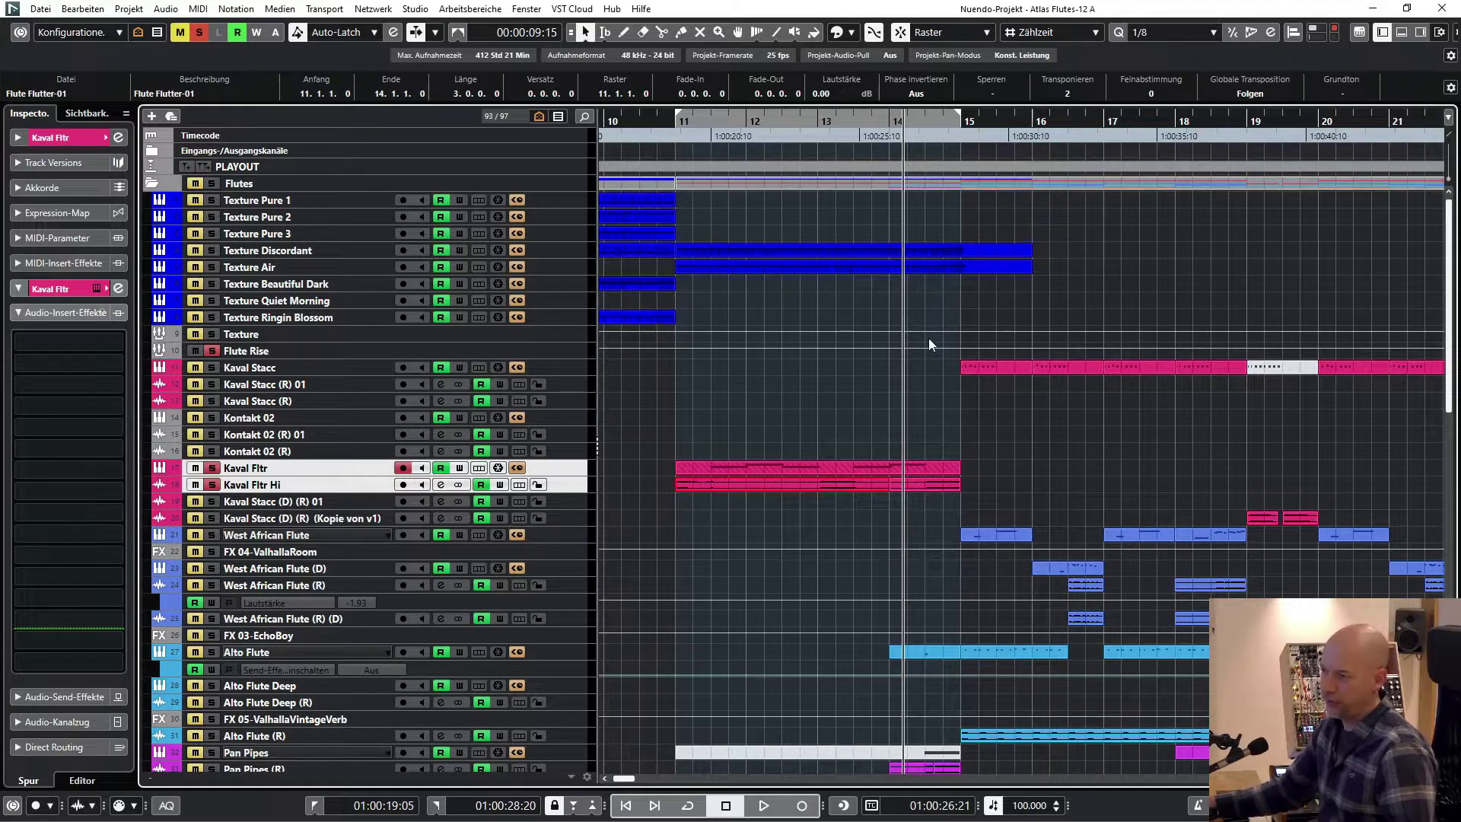
{"action": "key", "text": "space"}
{"action": "key", "text": "space"}
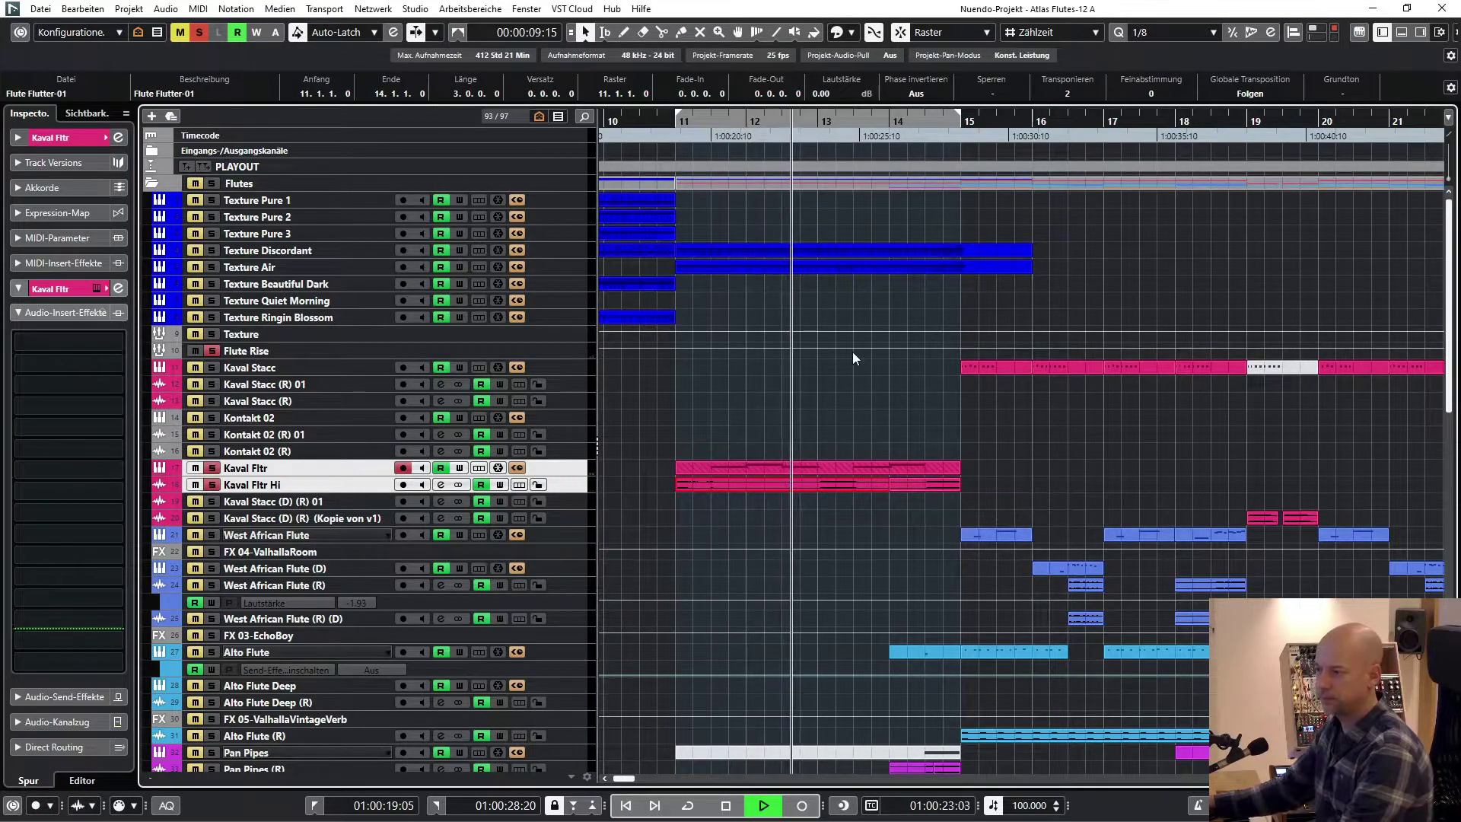
{"action": "scroll", "coordinate": [824, 353], "scroll_direction": "right", "scroll_amount": 3}
{"action": "key", "text": "space"}
{"action": "key", "text": "s"}
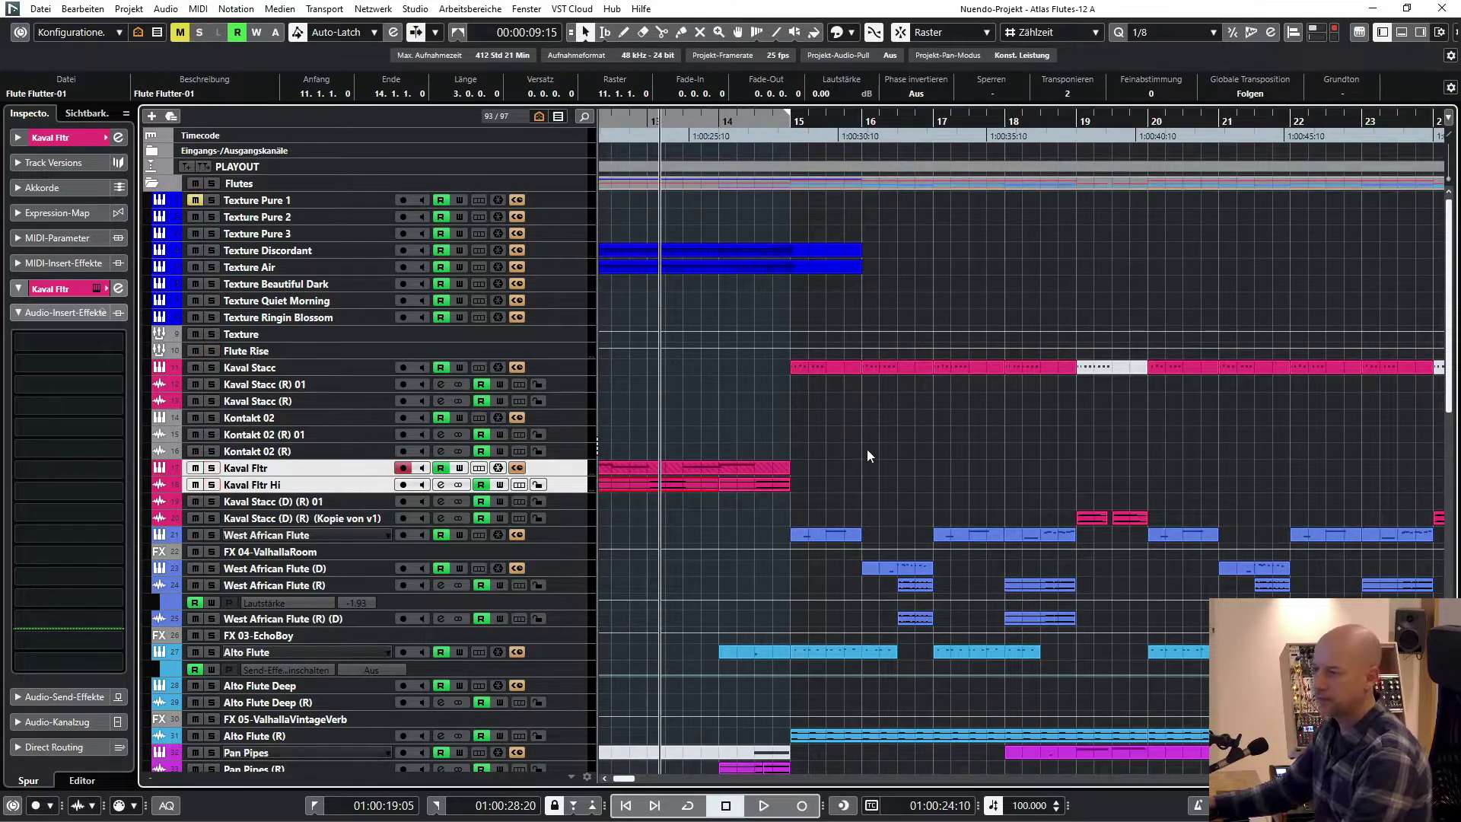
Solo Pan Pipes (R) and Pan Pipes (R) (D), set the locators from 01:00:27:00 to 01:00:31:05 and audition the passage.
{"action": "scroll", "coordinate": [866, 449], "scroll_direction": "down", "scroll_amount": 5}
{"action": "left_click", "coordinate": [285, 383]}
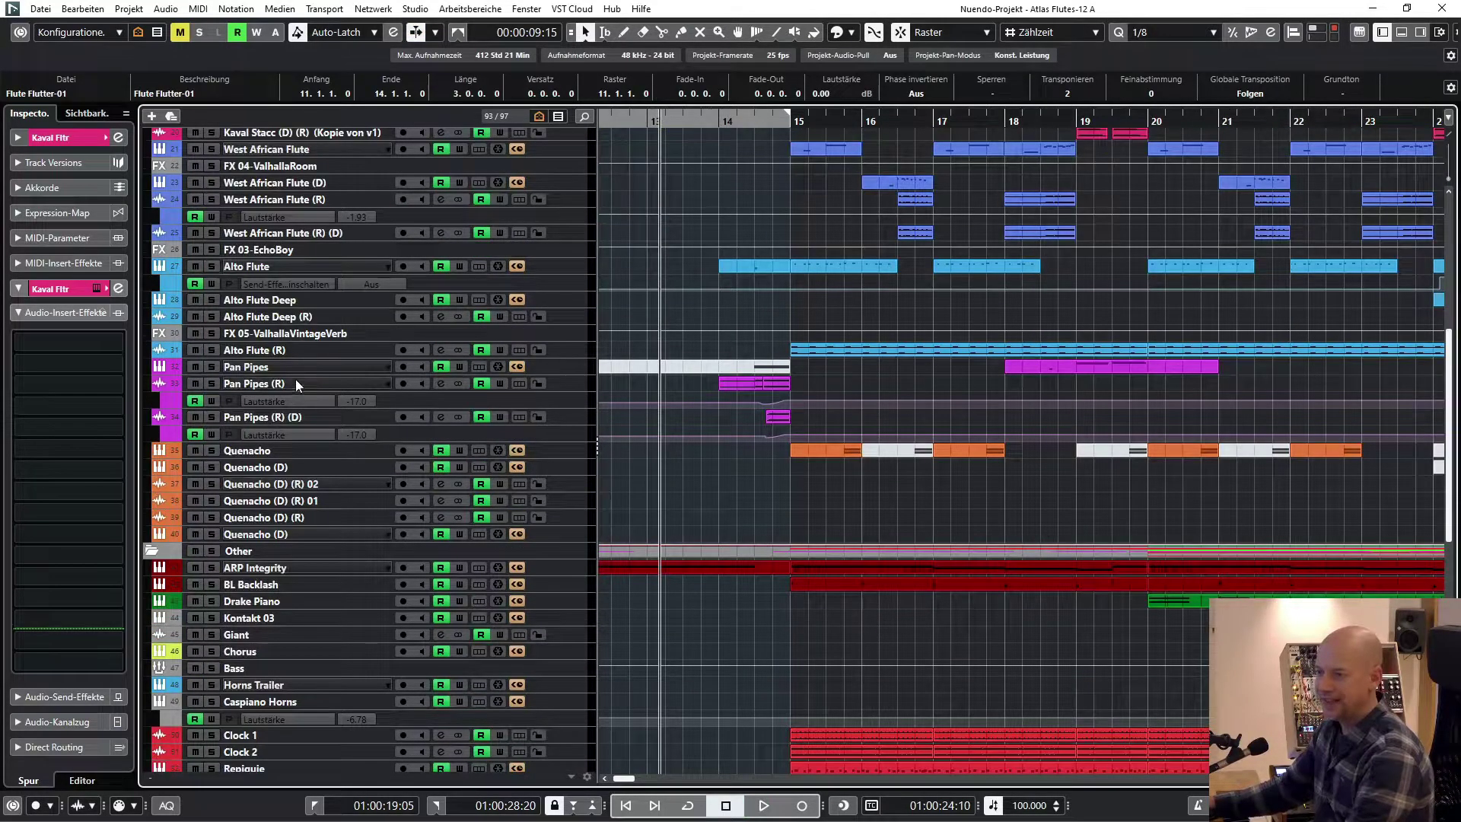
{"action": "left_click", "coordinate": [281, 418], "text": "shift"}
{"action": "key", "text": "s"}
{"action": "left_click_drag", "start_coordinate": [742, 115], "coordinate": [864, 126]}
{"action": "key", "text": "KP_1"}
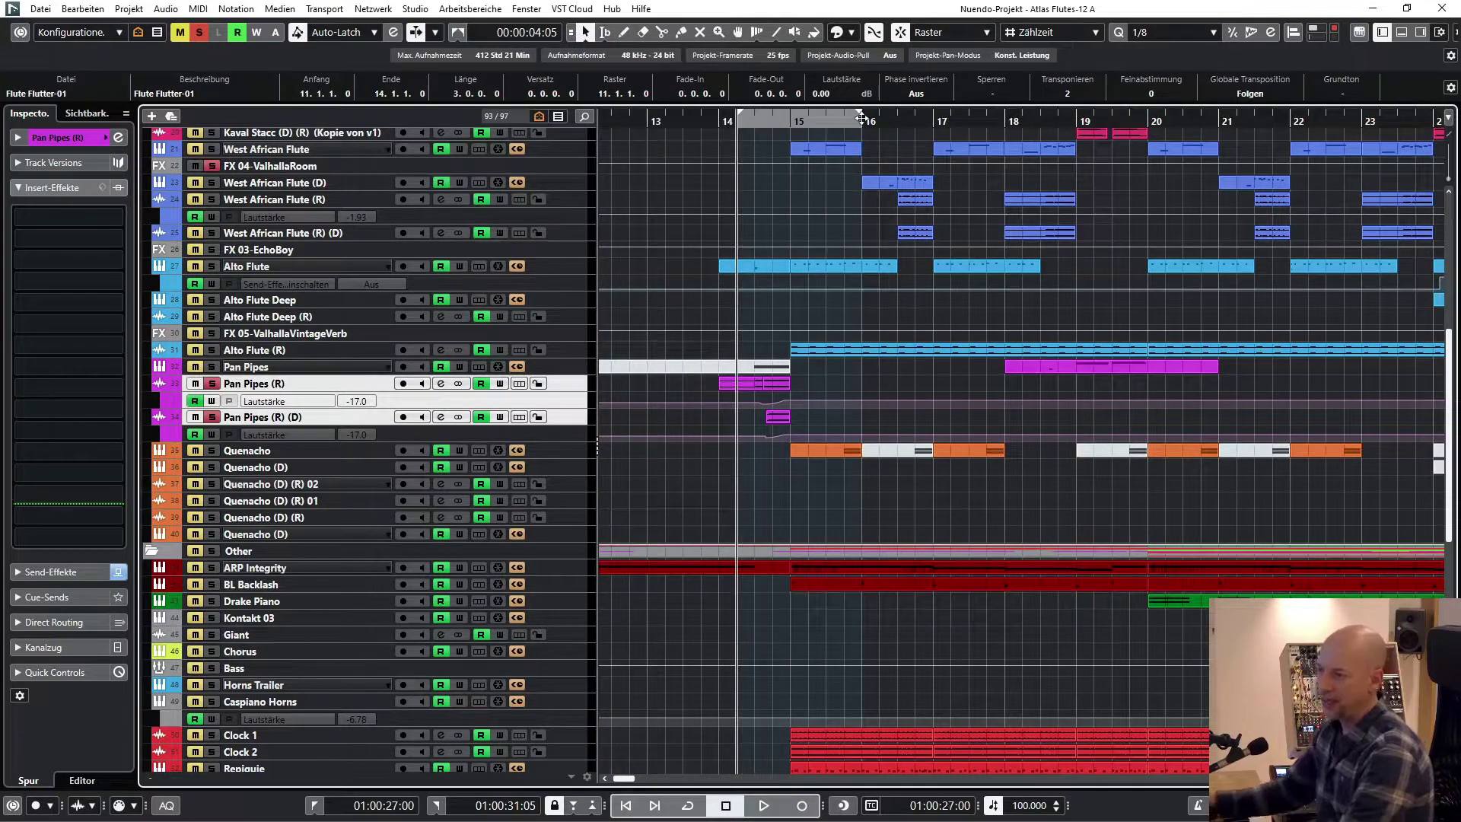
{"action": "key", "text": "space"}
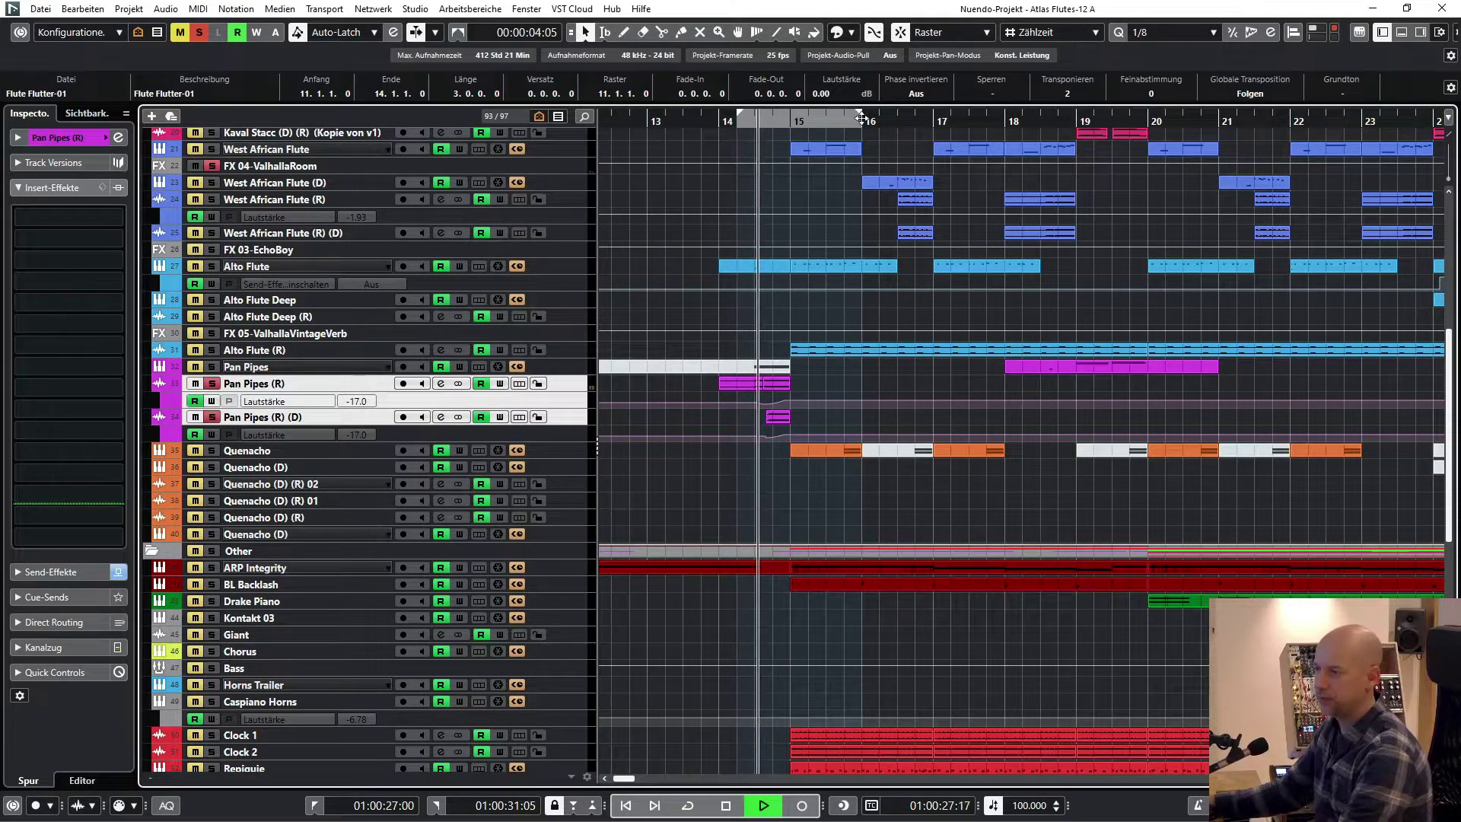
{"action": "key", "text": "space"}
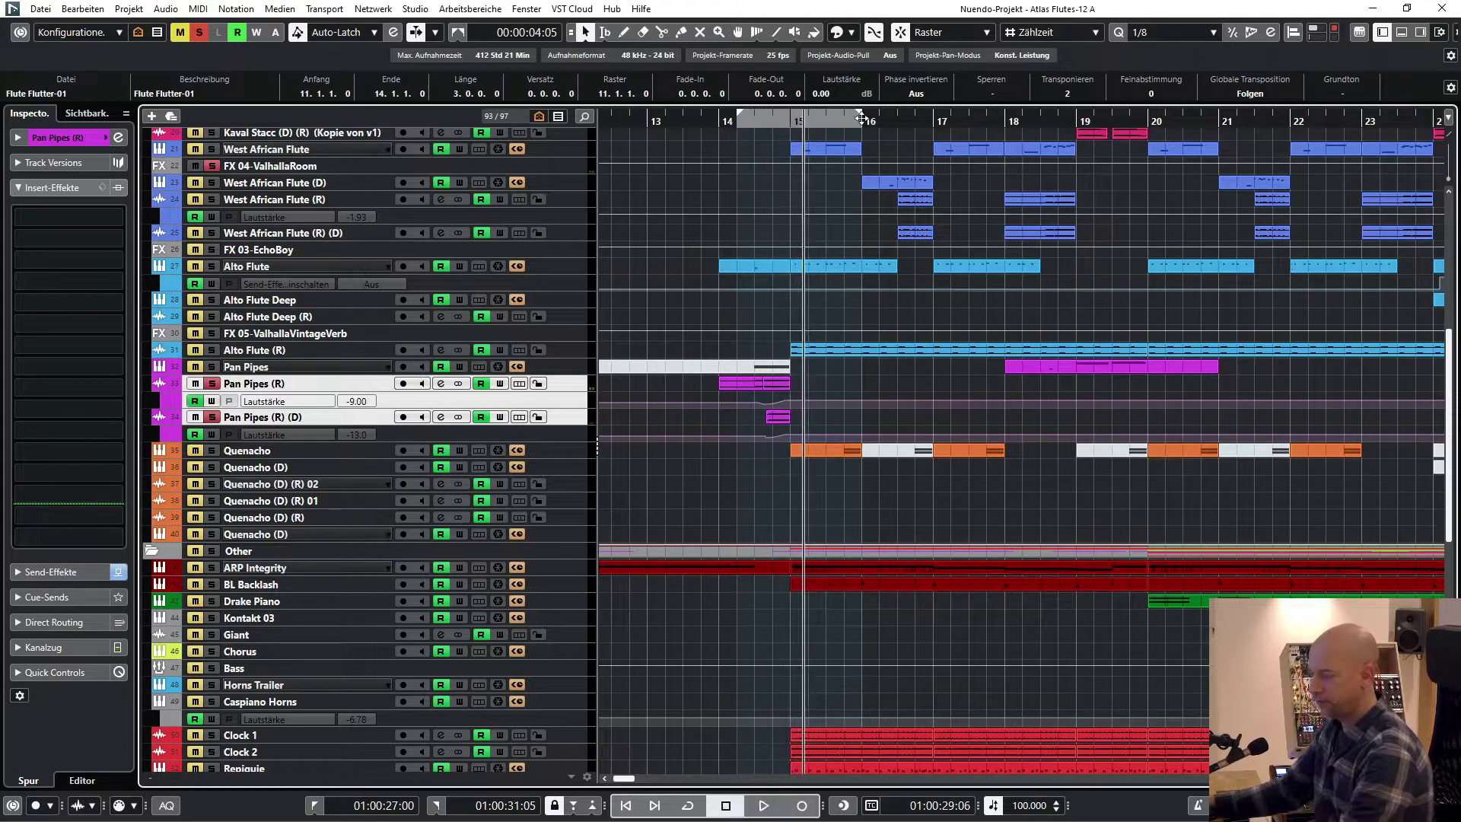
Examine the two Pan Flute events on Pan Pipes (R) before bar 15, selecting each one to check its event volume.
{"action": "key", "text": "shift+h"}
{"action": "key", "text": "shift+h"}
{"action": "key", "text": "h"}
{"action": "key", "text": "h"}
{"action": "key", "text": "h"}
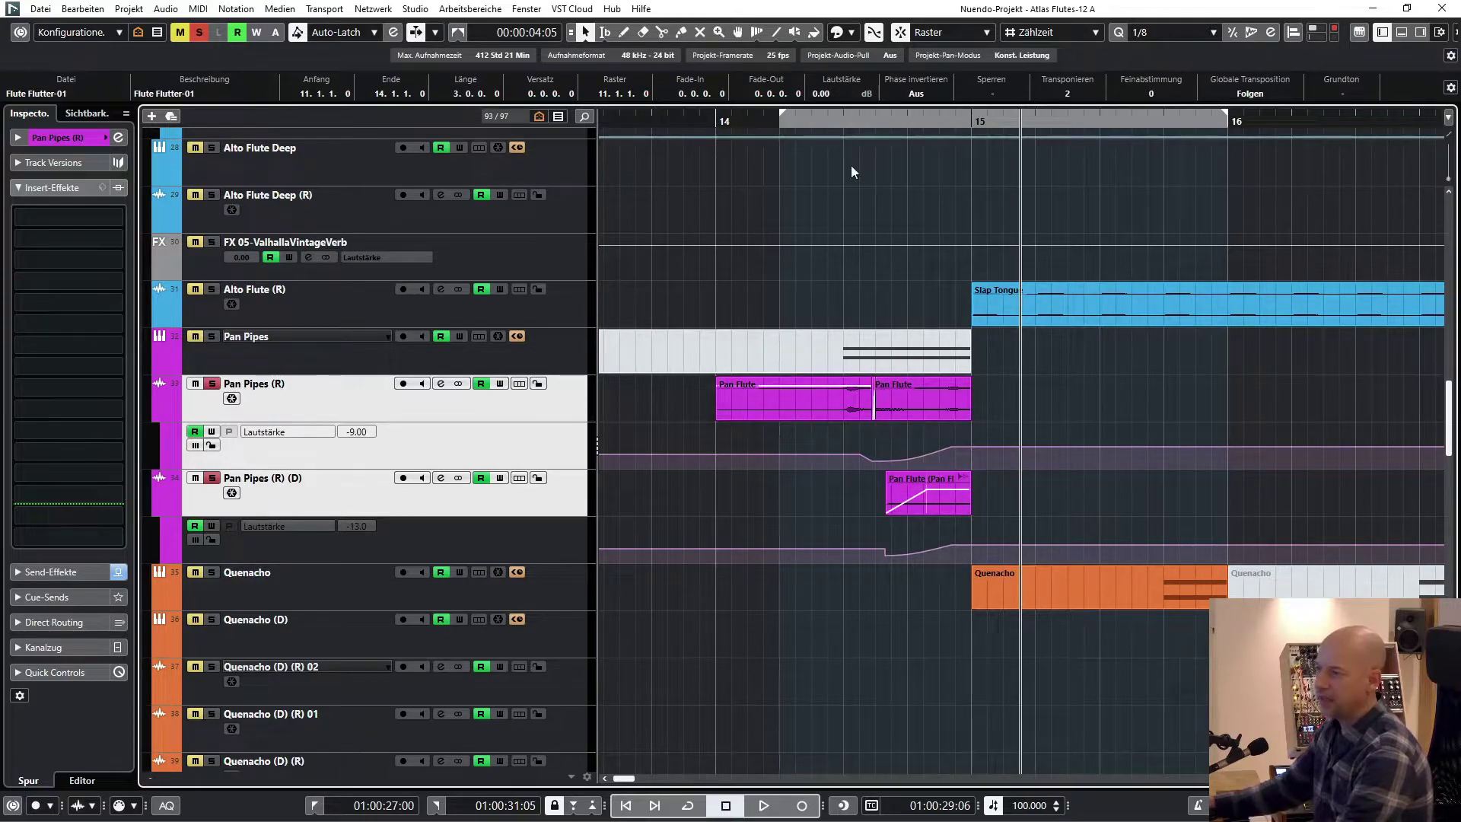
{"action": "left_click", "coordinate": [838, 414]}
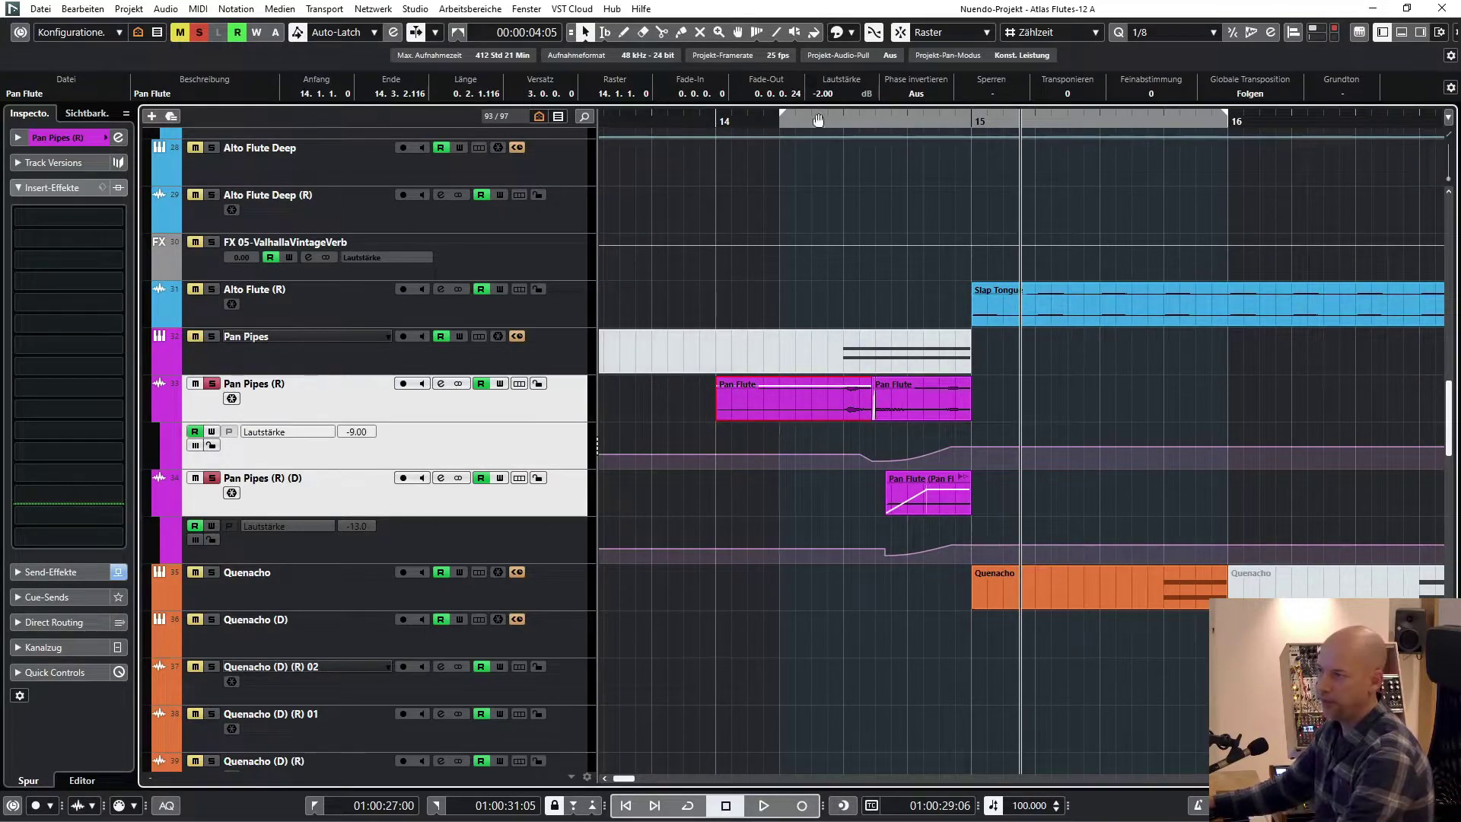
{"action": "left_click", "coordinate": [937, 415]}
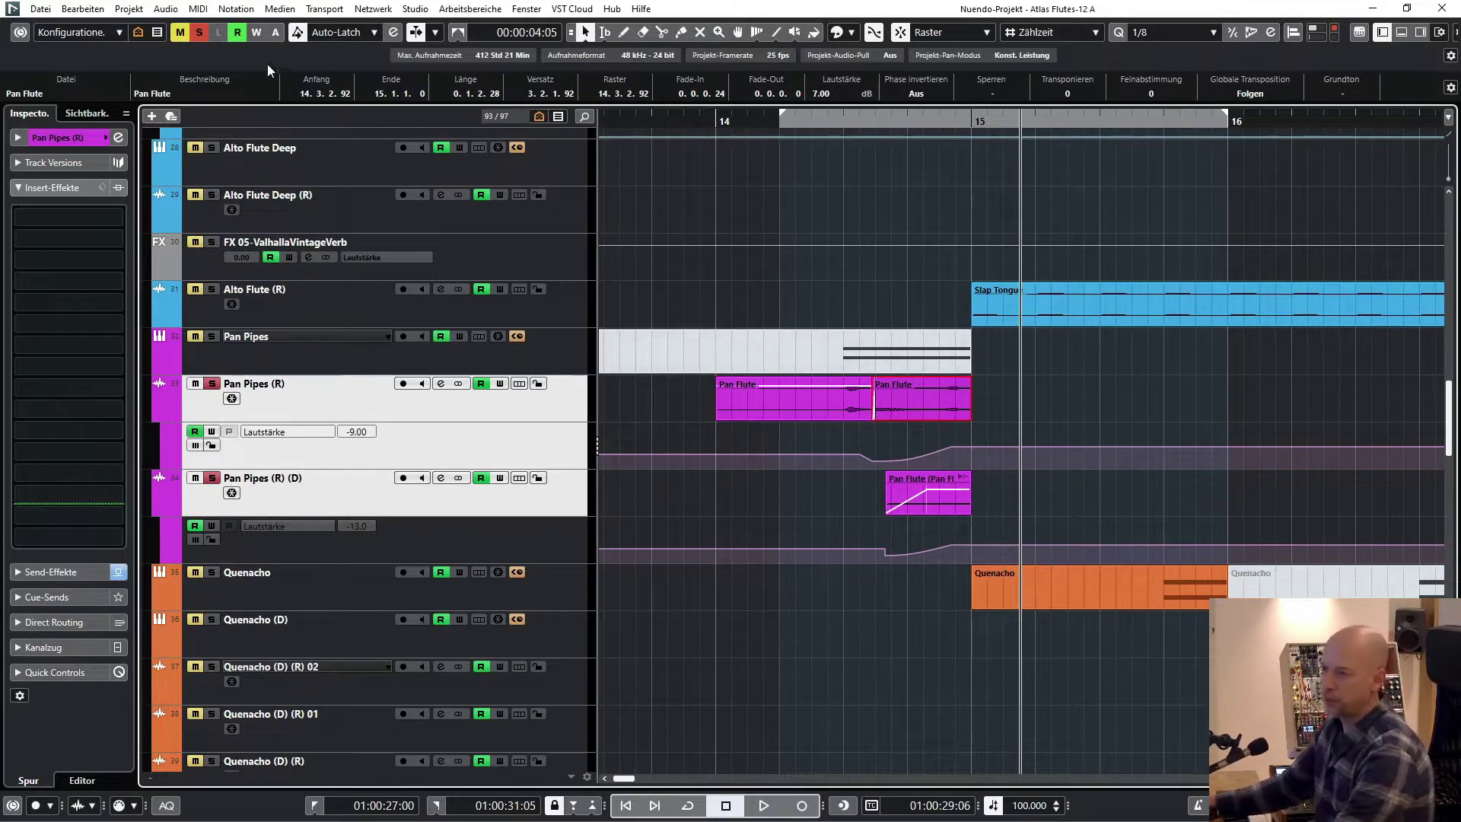
Clear all solos, move the left locator to 01:00:28:05 and play the full mix from there.
{"action": "left_click", "coordinate": [199, 32]}
{"action": "left_click", "coordinate": [903, 118], "text": "ctrl"}
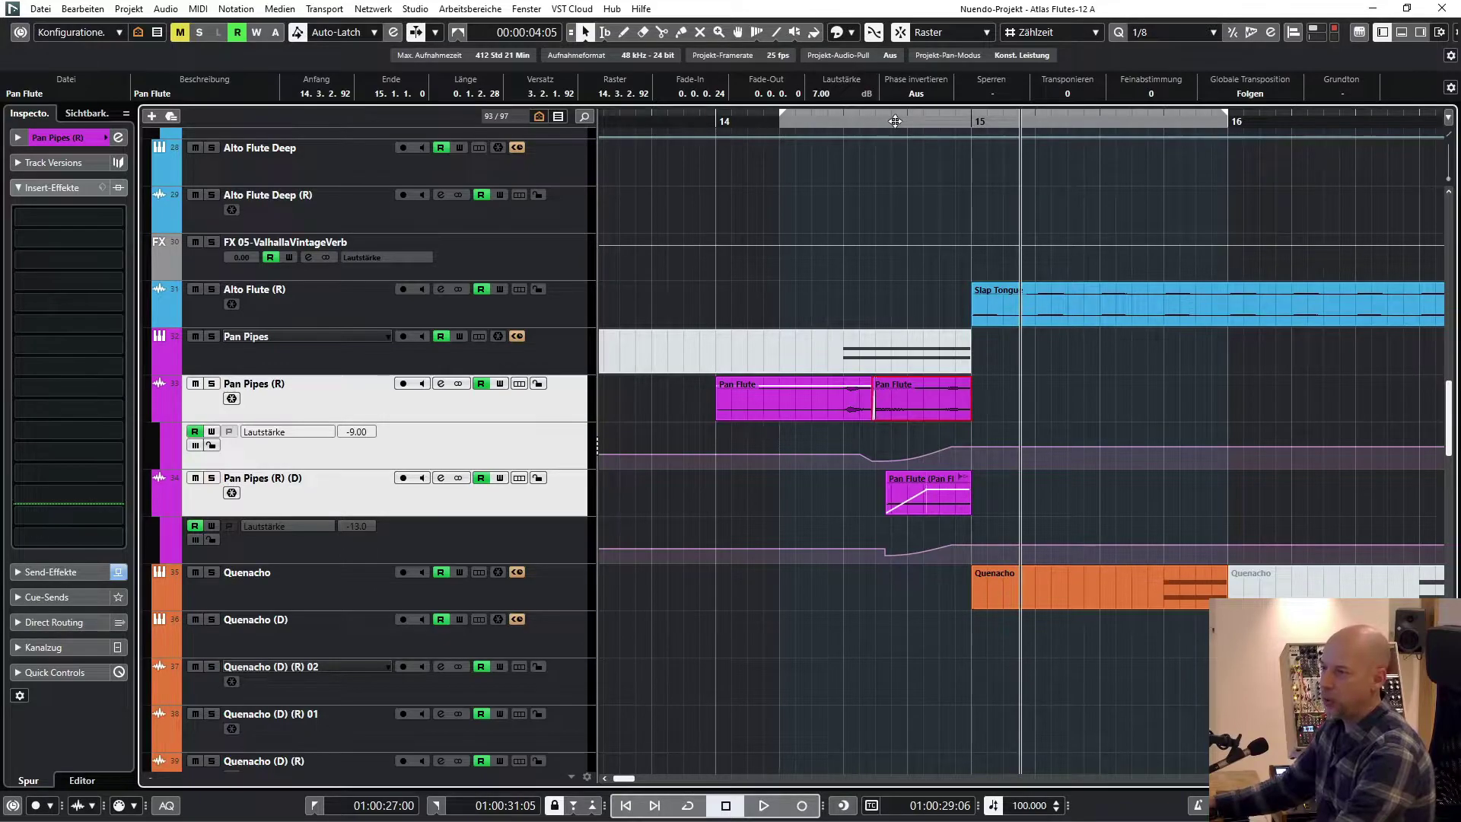
{"action": "key", "text": "space"}
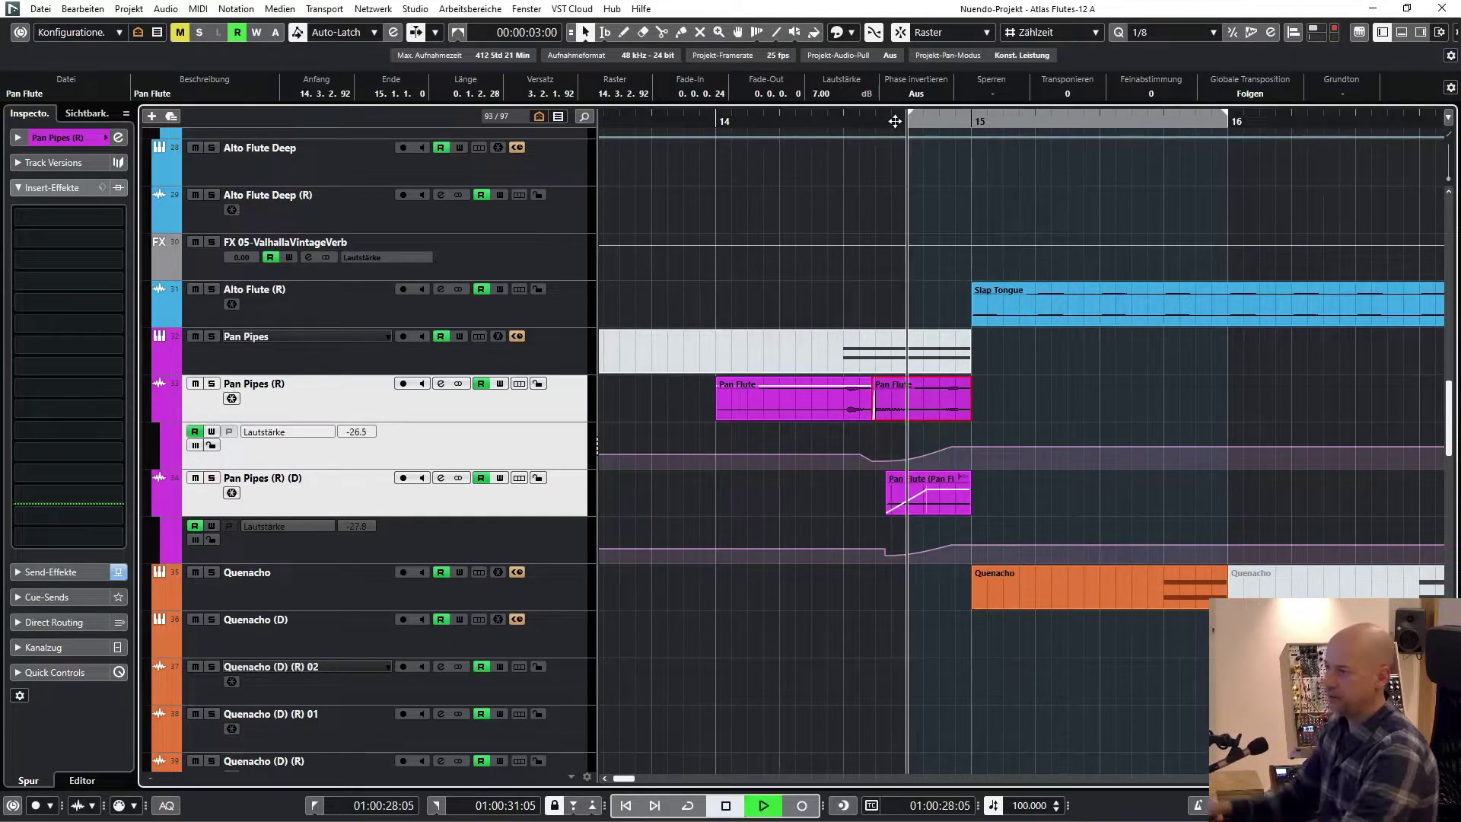
{"action": "key", "text": "g"}
{"action": "key", "text": "g"}
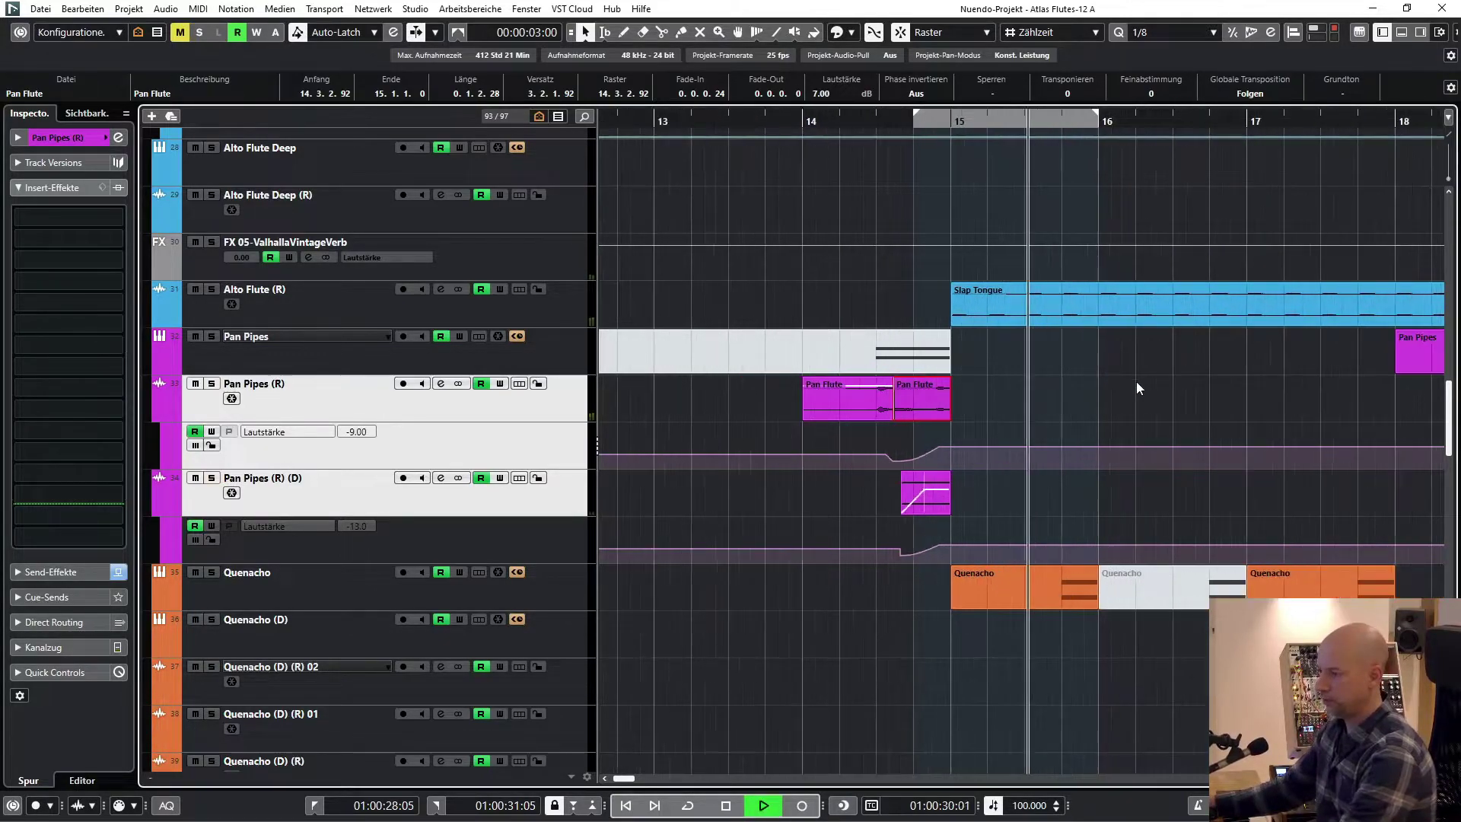
Select the Kaval Stacc track and follow its events through the full mix up to about bar 21, then stop playback.
{"action": "scroll", "coordinate": [1158, 389], "scroll_direction": "up", "scroll_amount": 10}
{"action": "scroll", "coordinate": [1158, 390], "scroll_direction": "up", "scroll_amount": 3}
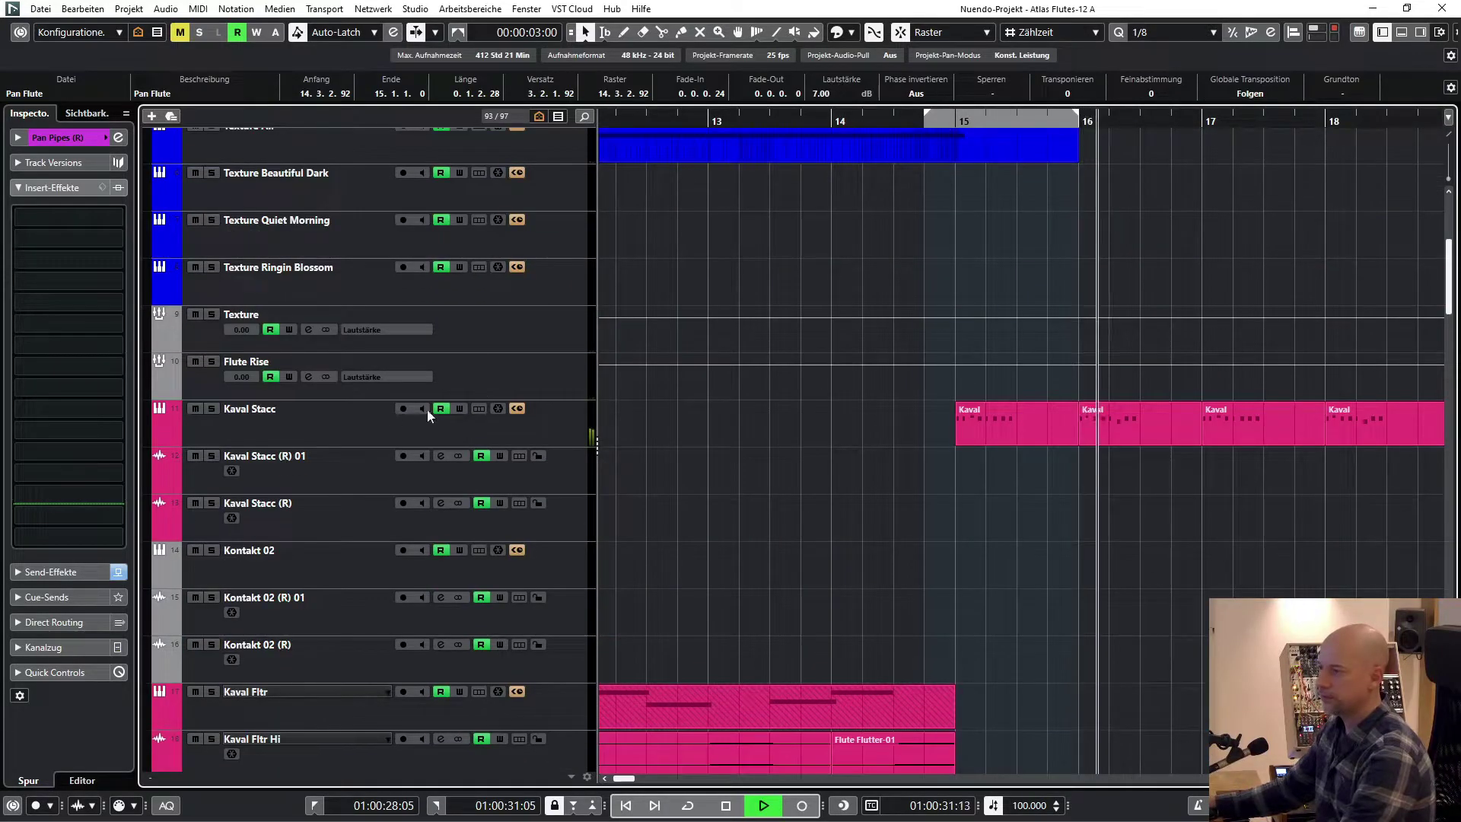
{"action": "left_click", "coordinate": [331, 423]}
{"action": "key", "text": "shift+g"}
{"action": "key", "text": "g"}
{"action": "key", "text": "g"}
{"action": "key", "text": "g"}
{"action": "key", "text": "g"}
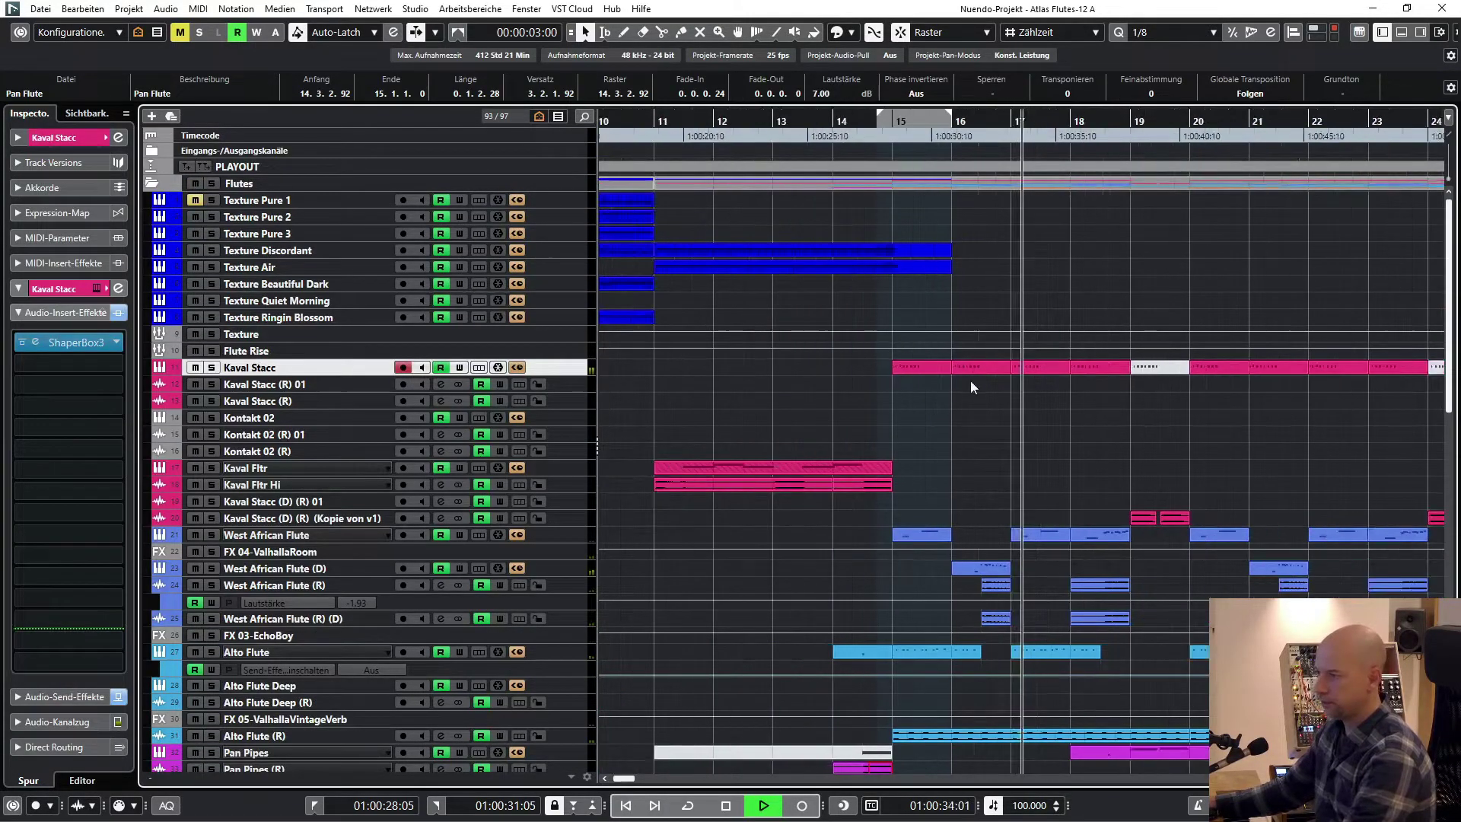
{"action": "scroll", "coordinate": [946, 417], "scroll_direction": "right", "scroll_amount": 2}
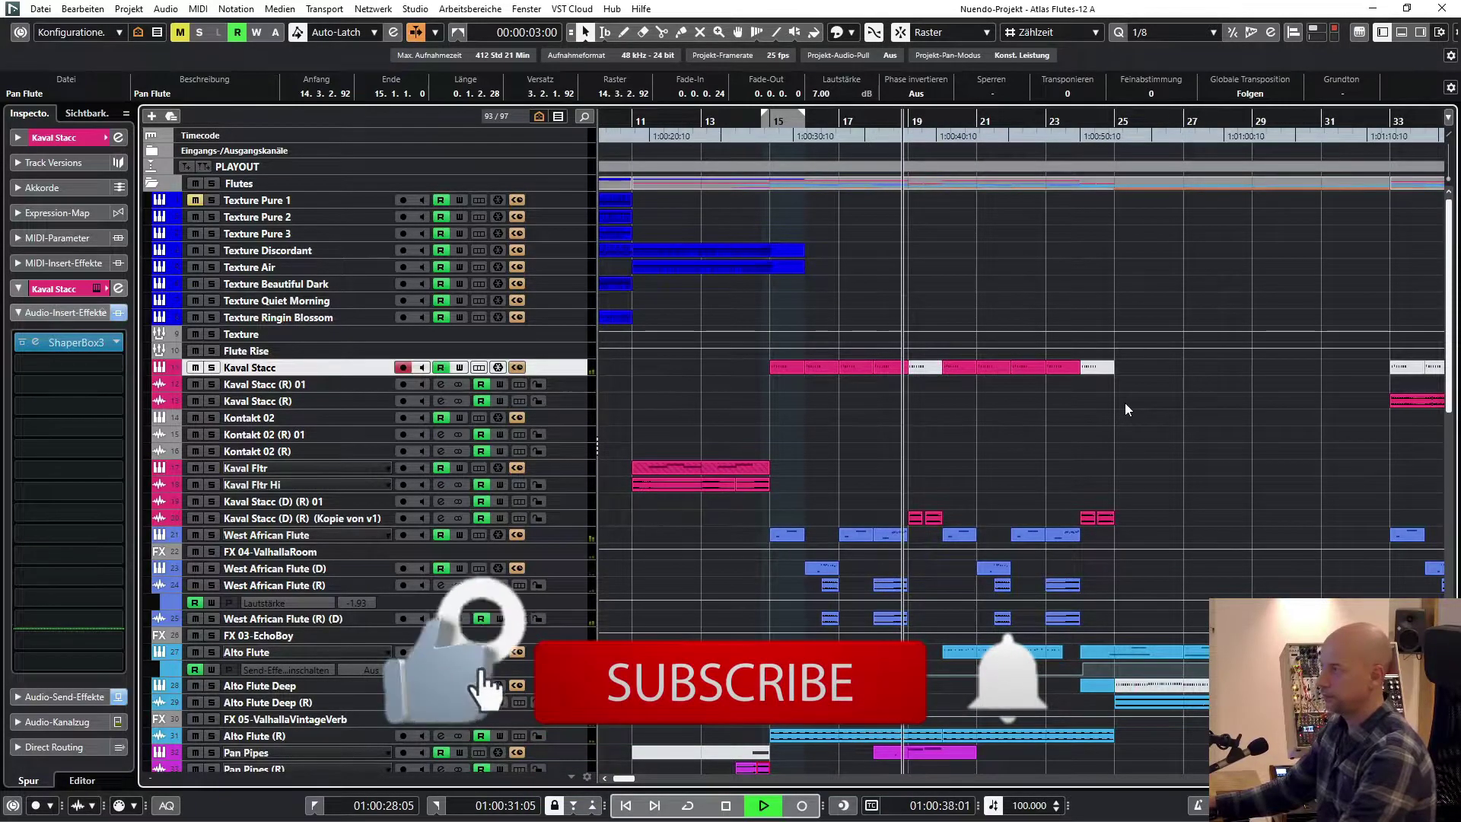
{"action": "key", "text": "h"}
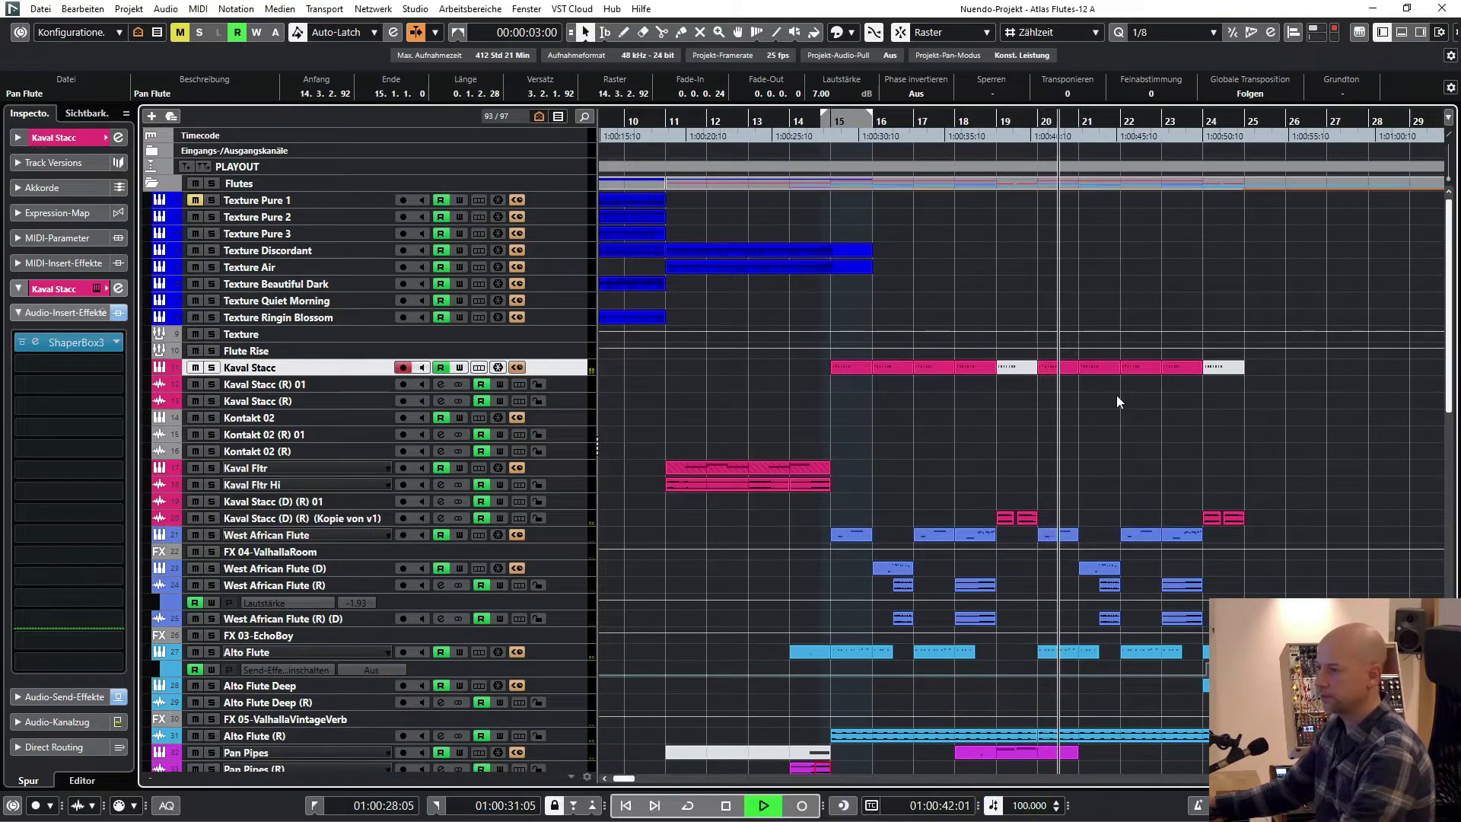
{"action": "key", "text": "space"}
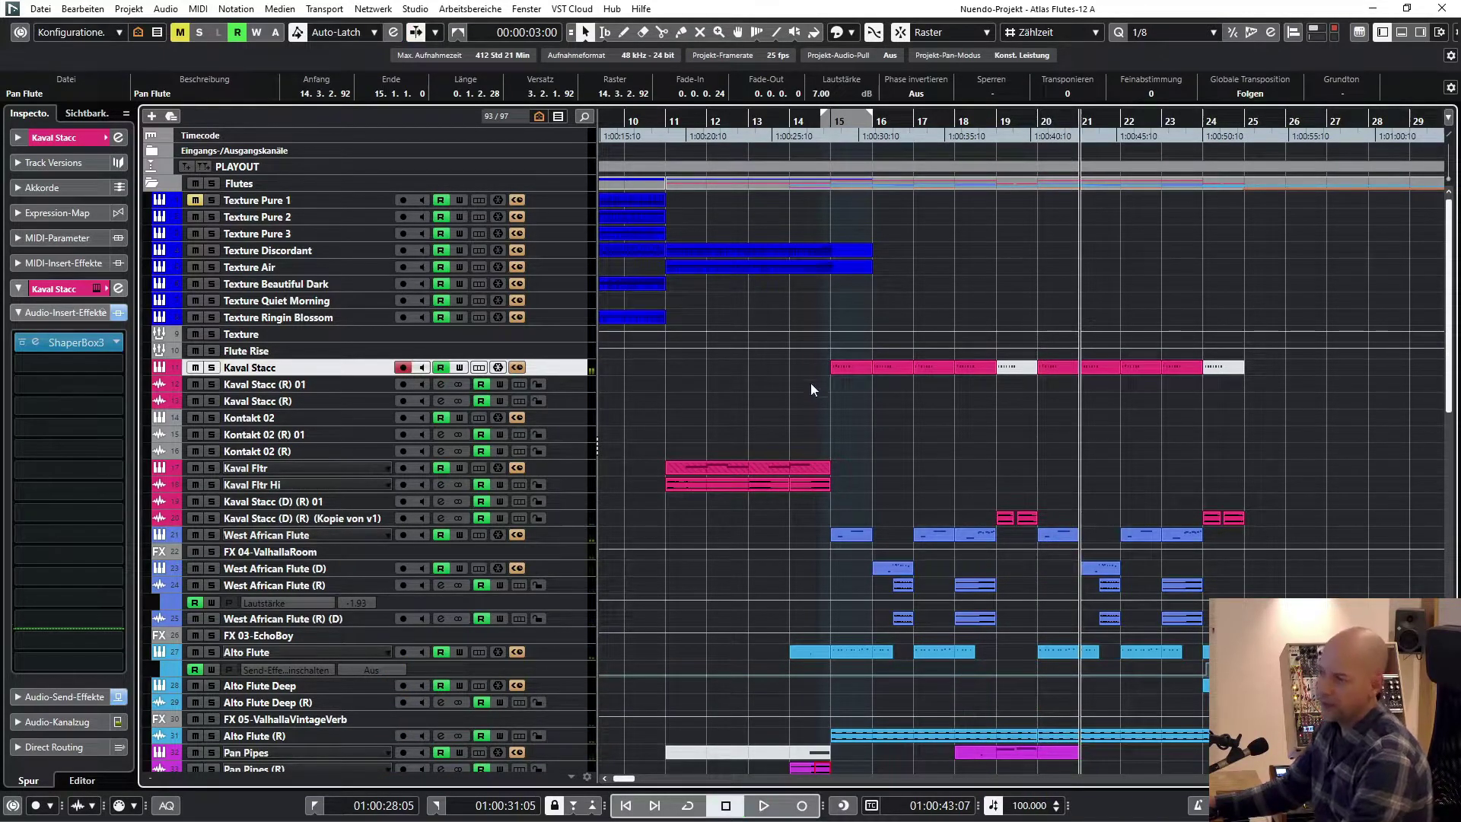
Solo the Kaval Stacc track and set the locators around its four events from bar 15 to bar 19.
{"action": "left_click_drag", "start_coordinate": [812, 361], "coordinate": [998, 393]}
{"action": "key", "text": "s"}
{"action": "key", "text": "KP_1"}
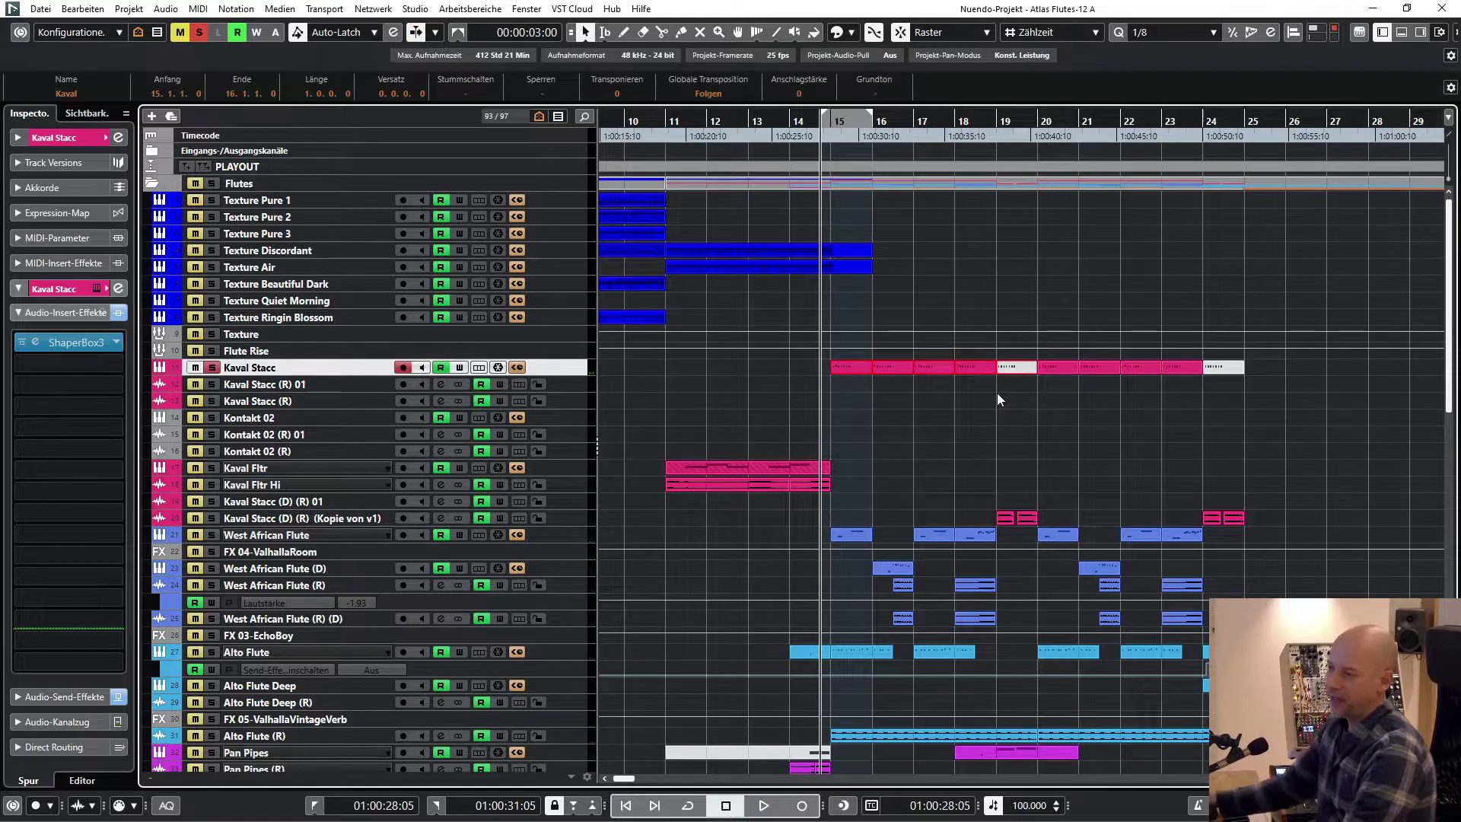
{"action": "left_click_drag", "start_coordinate": [805, 363], "coordinate": [979, 390]}
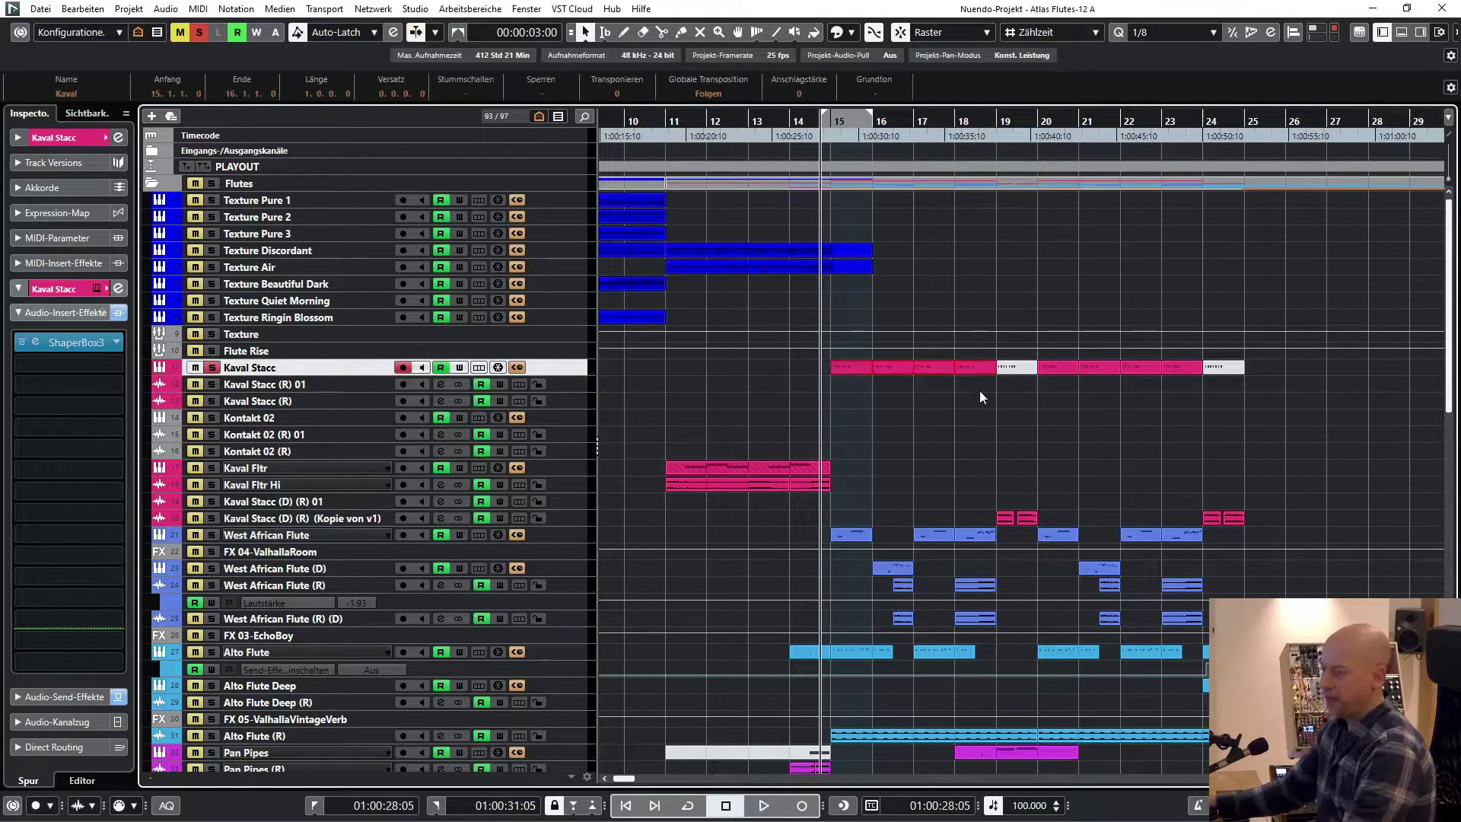
{"action": "key", "text": "p"}
{"action": "key", "text": "KP_1"}
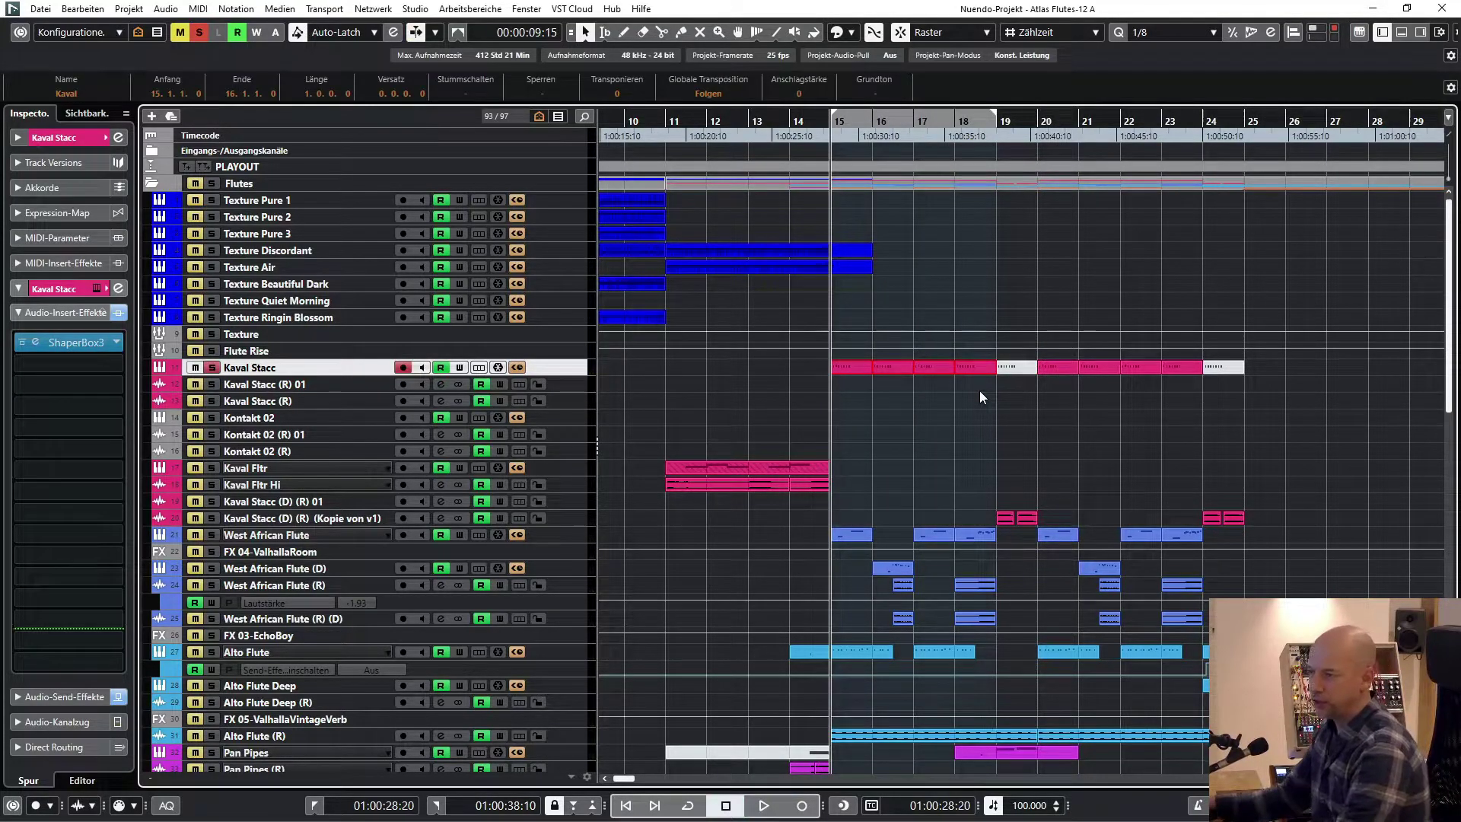
Audition the soloed Kaval Stacc passage from bar 15 and open its Kontakt instrument to examine the Staccatissimo settings.
{"action": "key", "text": "space"}
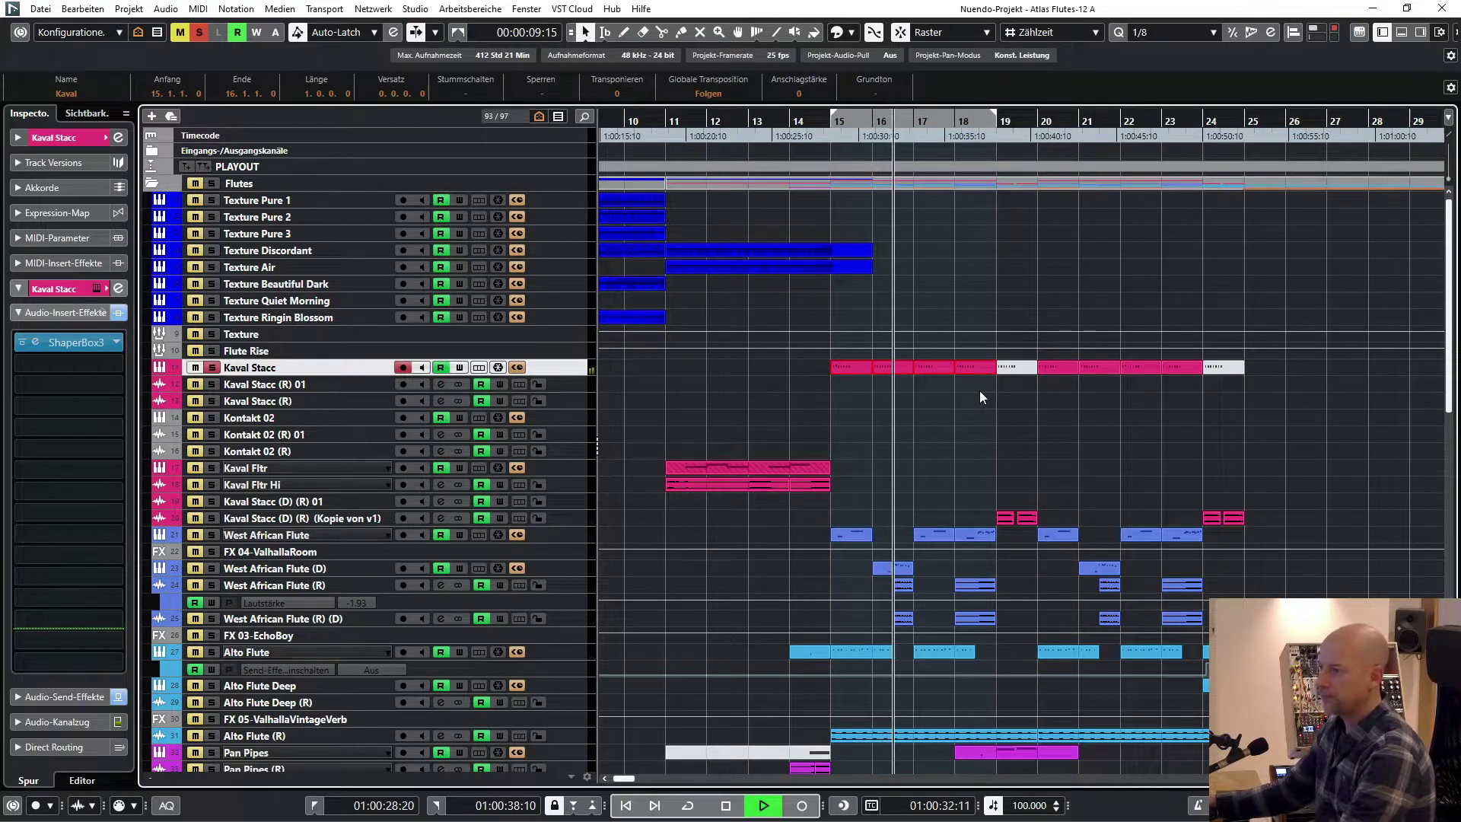
{"action": "key", "text": "space"}
{"action": "key", "text": "ctrl+e"}
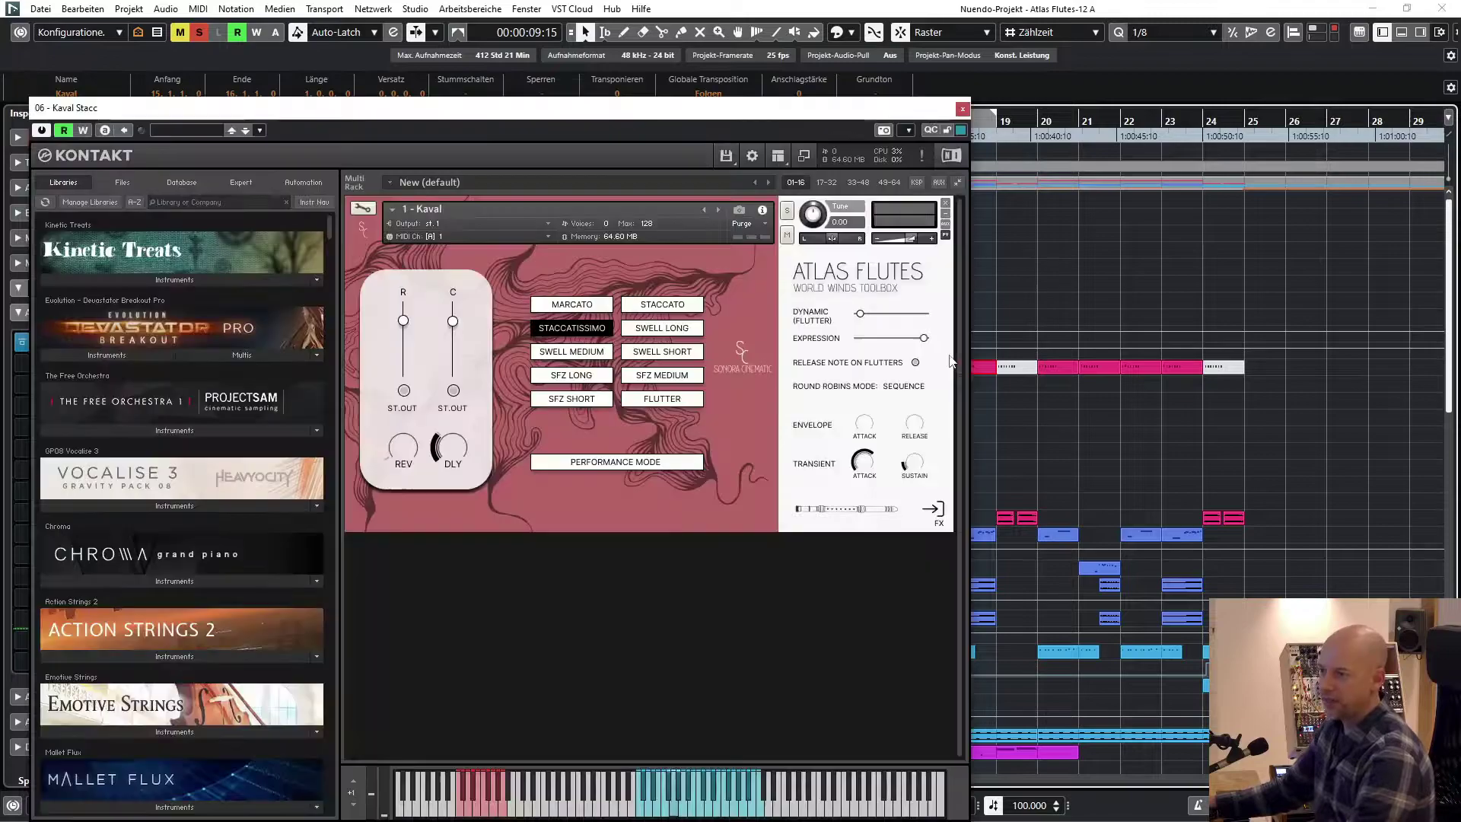
Point out the Kaval's Staccatissimo articulation in its instrument and close the instrument window.
{"action": "left_click_drag", "start_coordinate": [659, 108], "coordinate": [675, 74]}
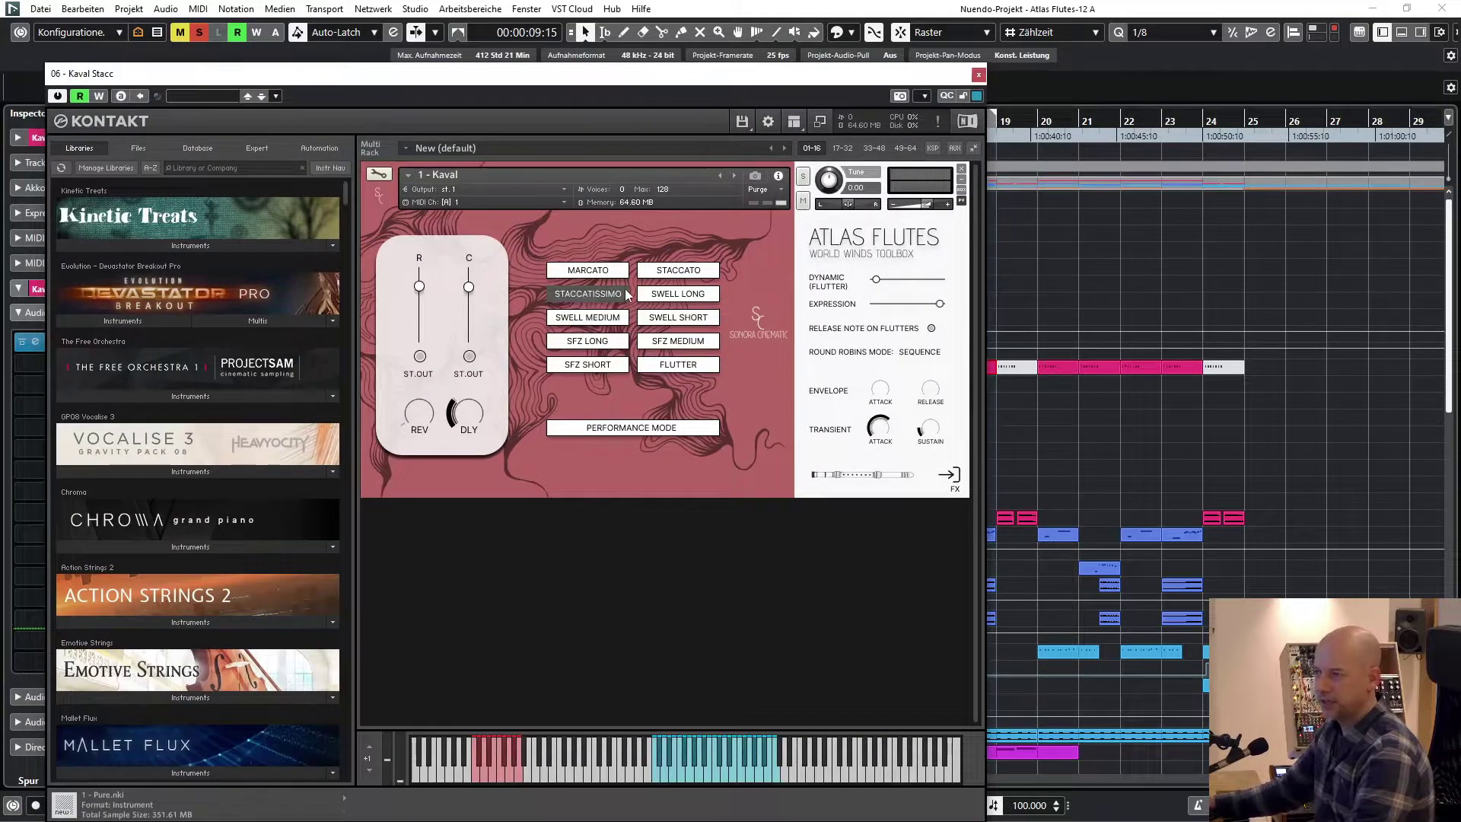
{"action": "left_click", "coordinate": [605, 294]}
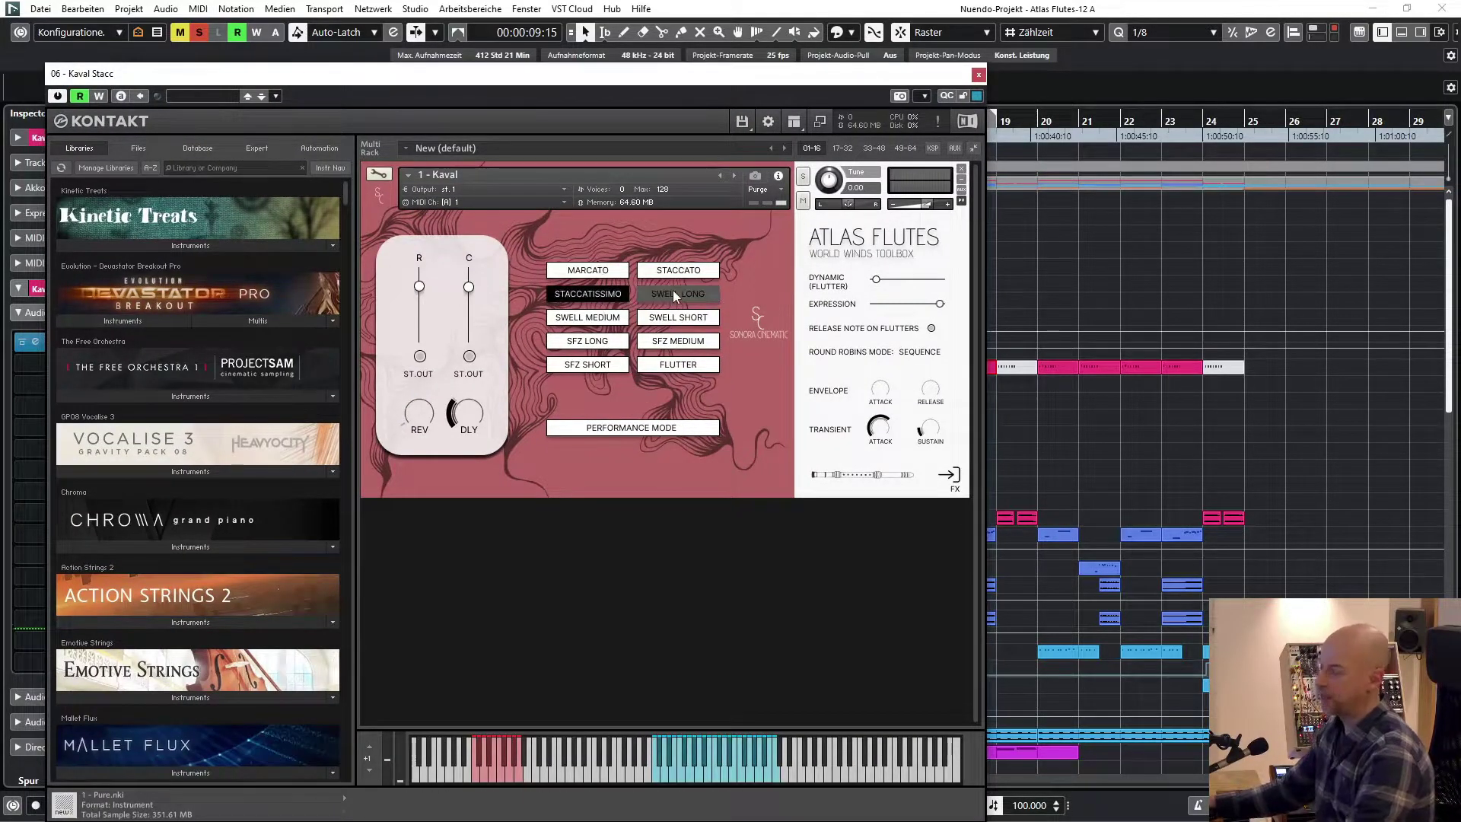
{"action": "left_click", "coordinate": [979, 76]}
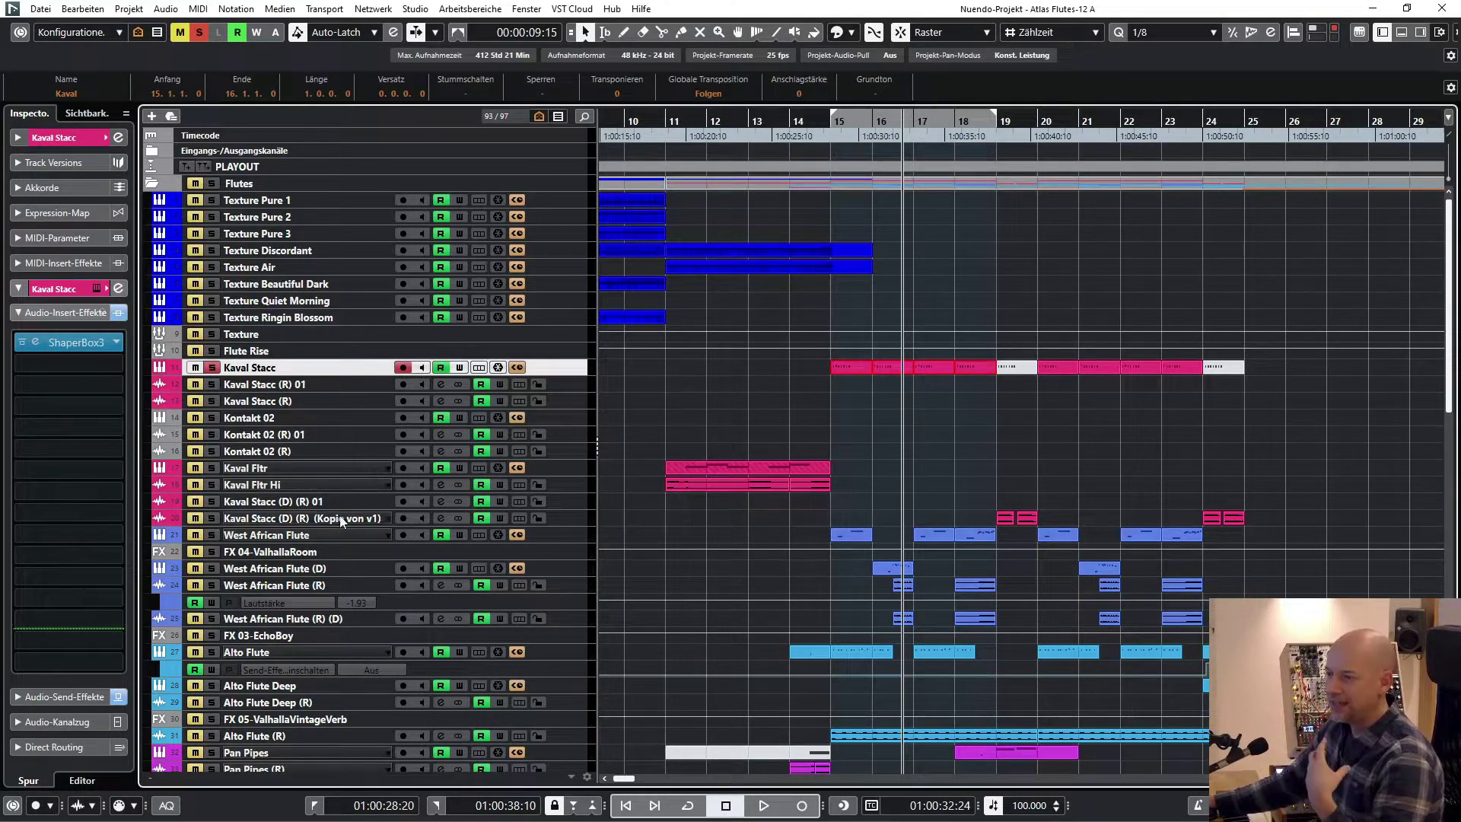
Solo the West African Flute, (D), (R) and (R) (D) tracks alongside Kaval Stacc and play from bar 15.
{"action": "left_click", "coordinate": [211, 535]}
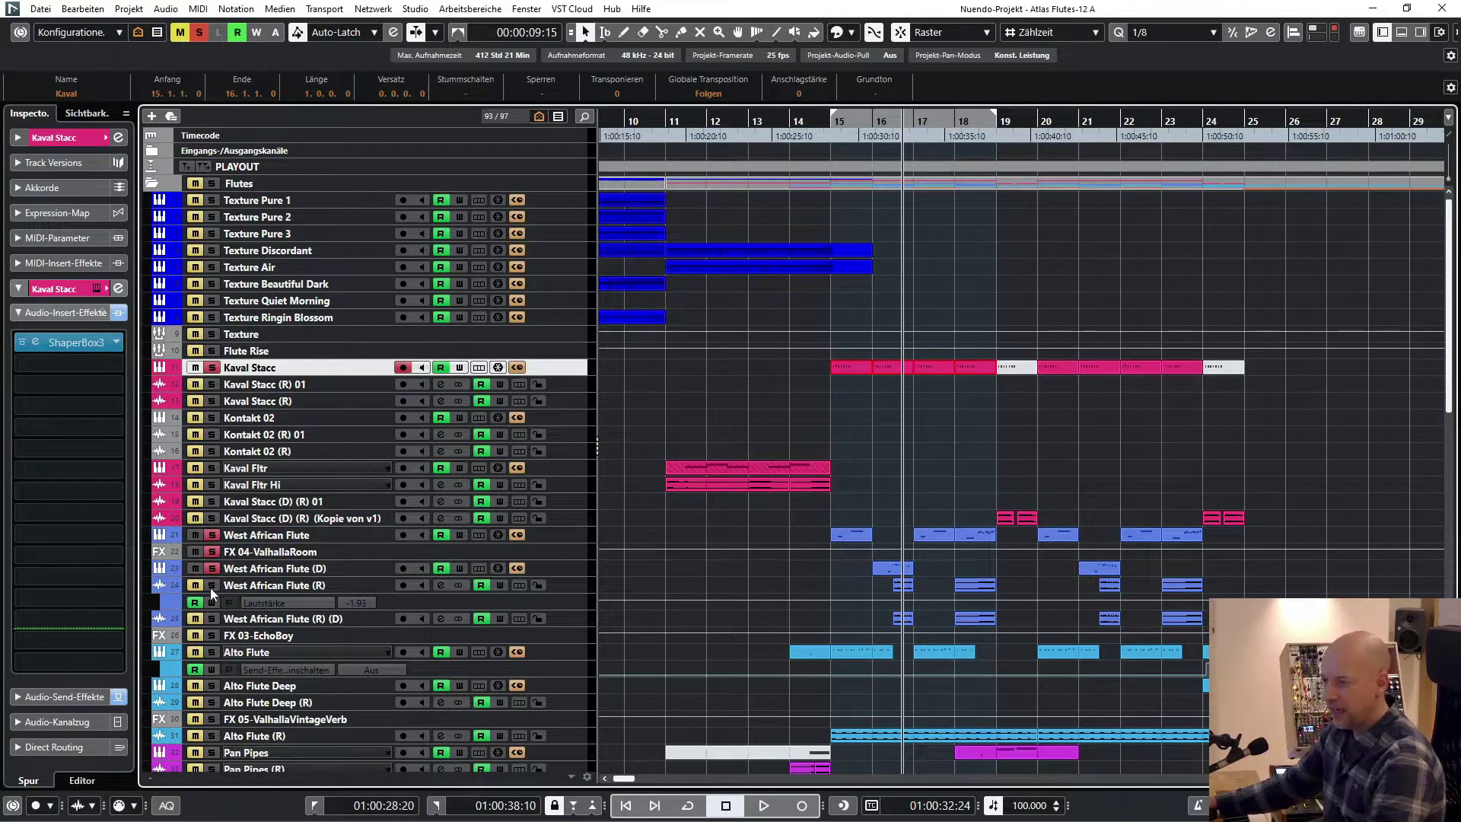
{"action": "key", "text": "space"}
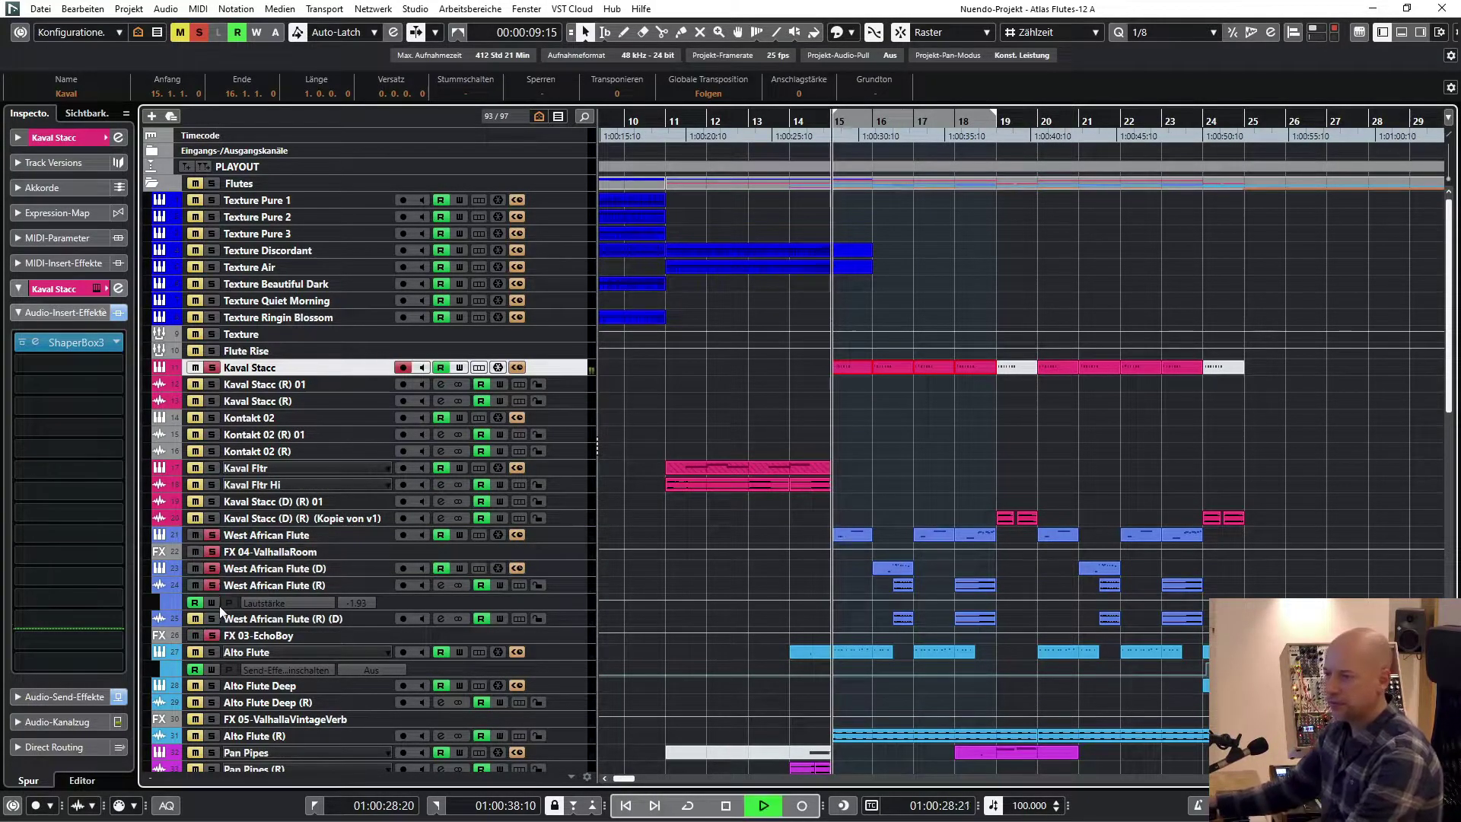
{"action": "left_click", "coordinate": [211, 619]}
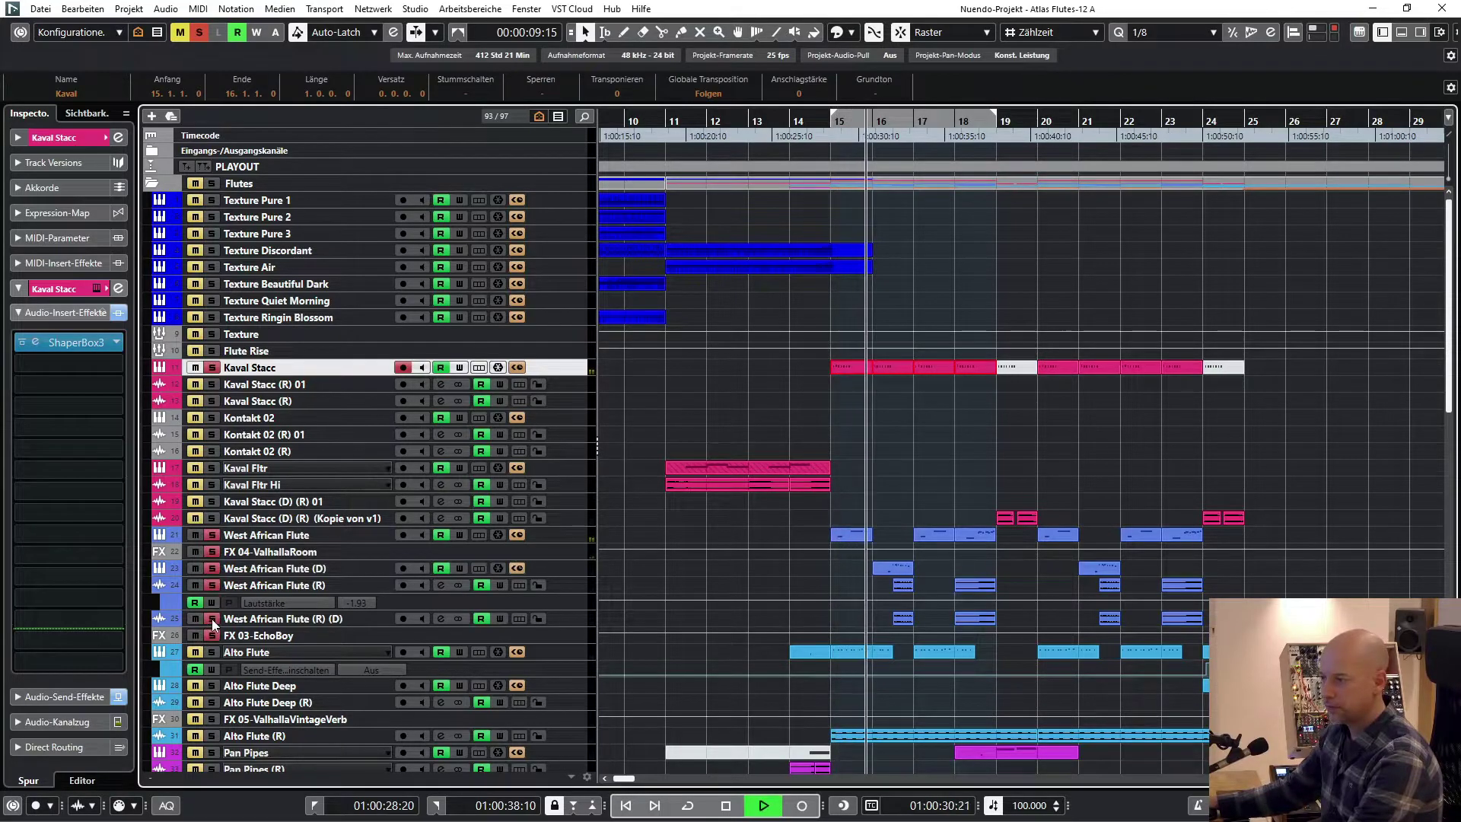
Open the West African Flute's Kontakt instrument during playback, examine its Flutter Hard articulation, and close it.
{"action": "left_click", "coordinate": [252, 535]}
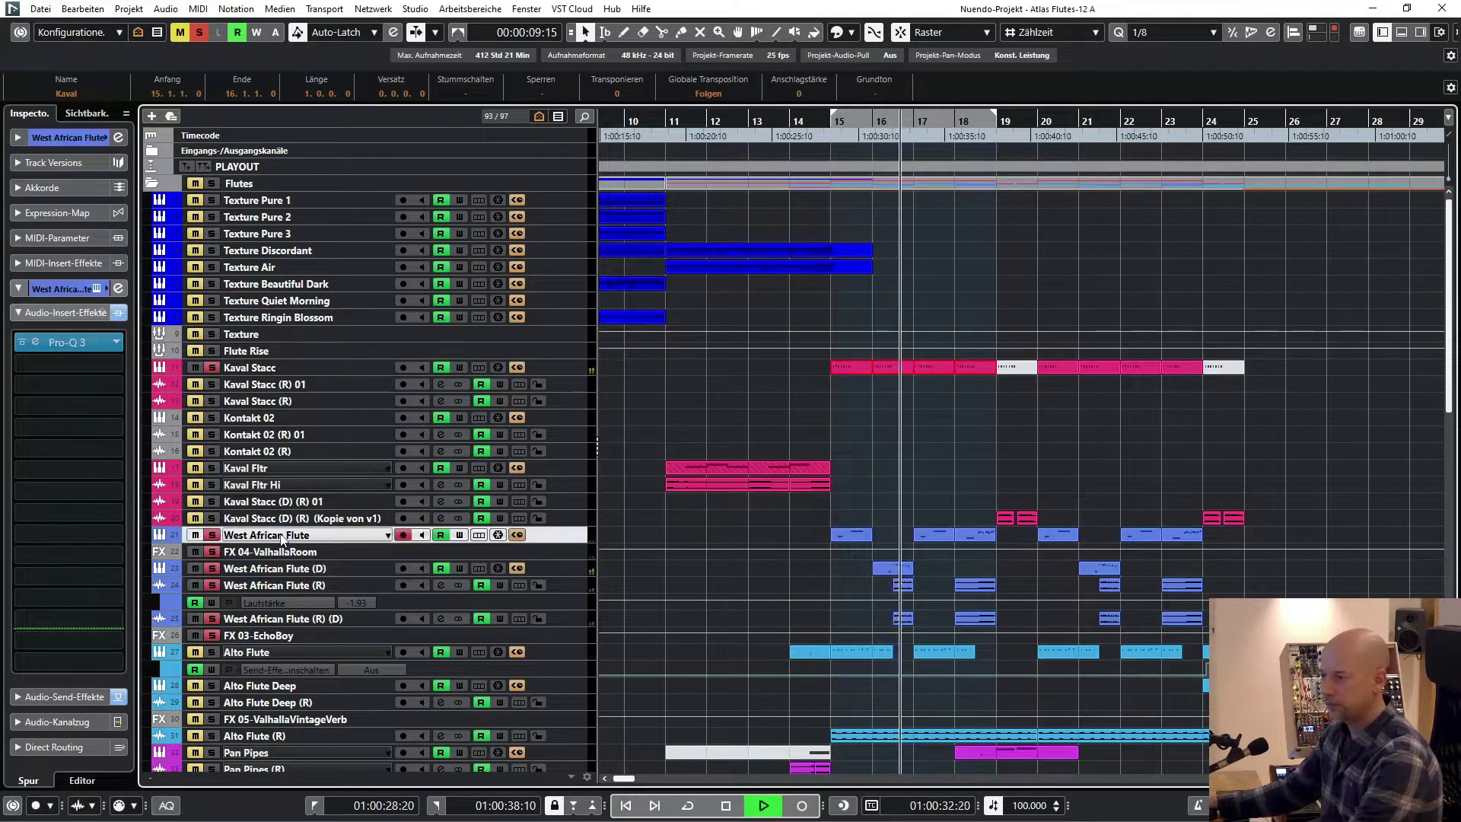
{"action": "key", "text": "F11"}
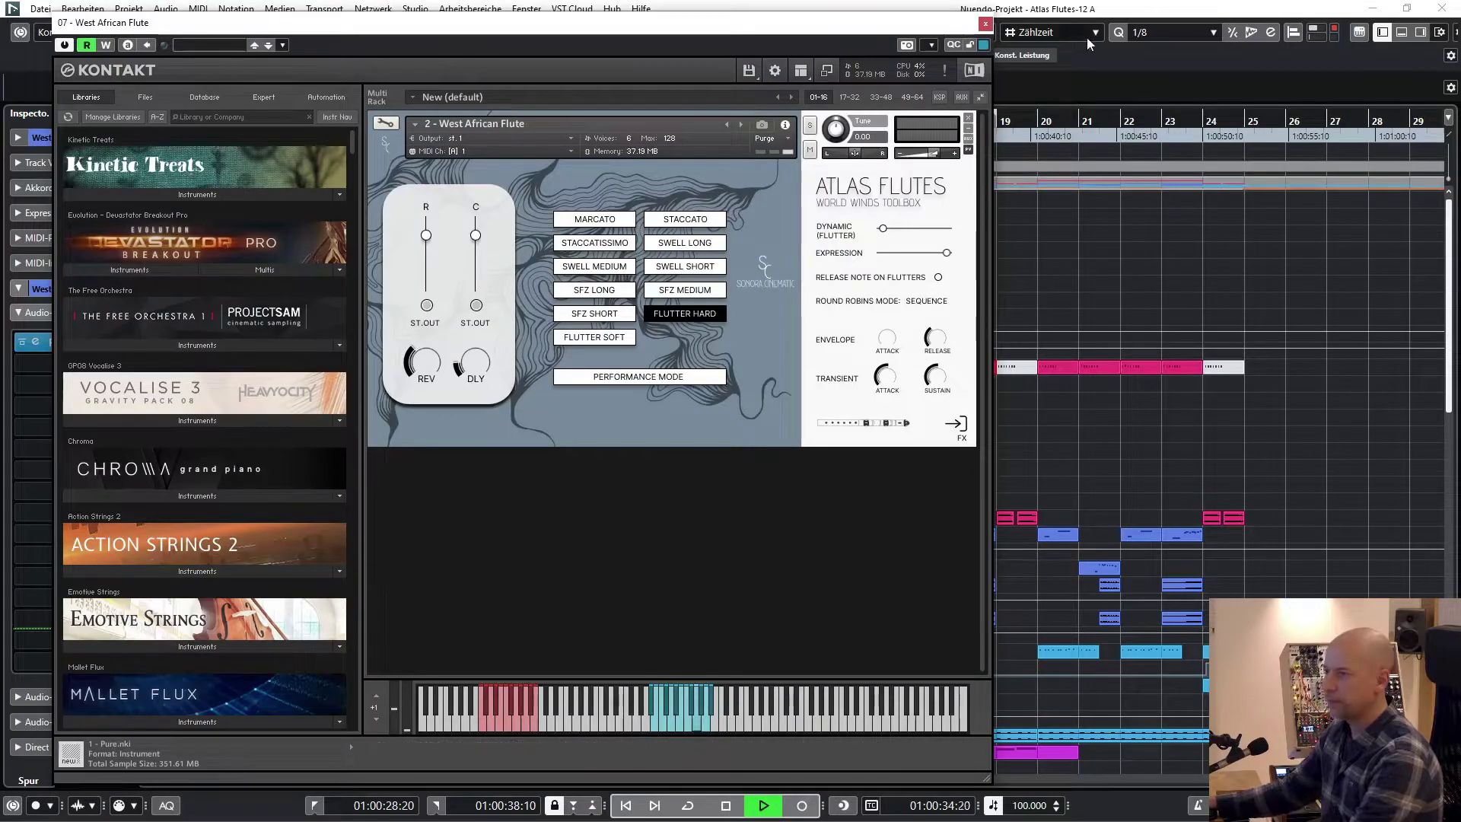
{"action": "left_click", "coordinate": [985, 23]}
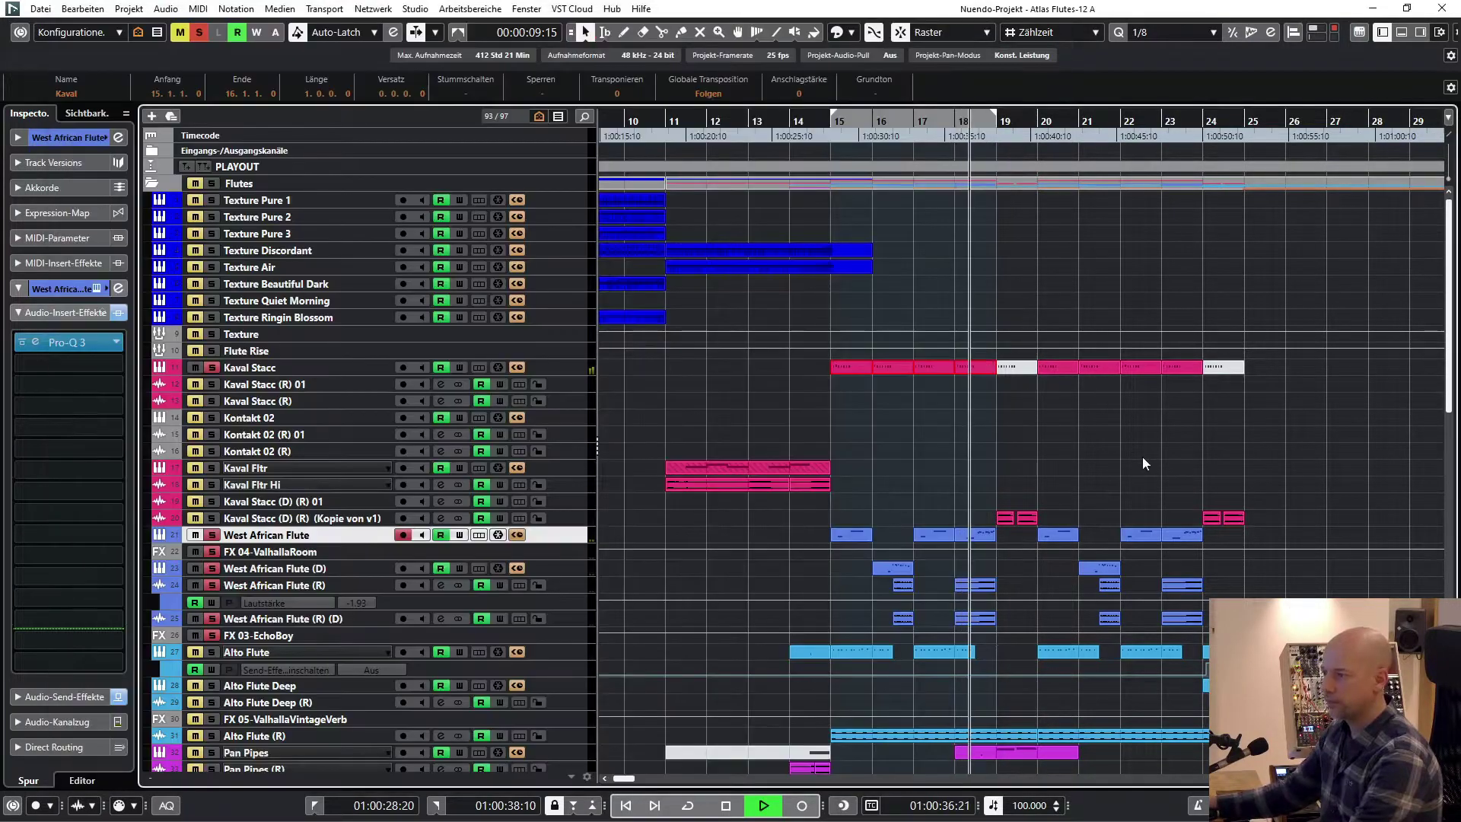
Clear all solos and set the locators around the second half of the West African Flute event in bar 18, starting at 01:00:37:05.
{"action": "left_click", "coordinate": [200, 33]}
{"action": "left_click", "coordinate": [980, 535]}
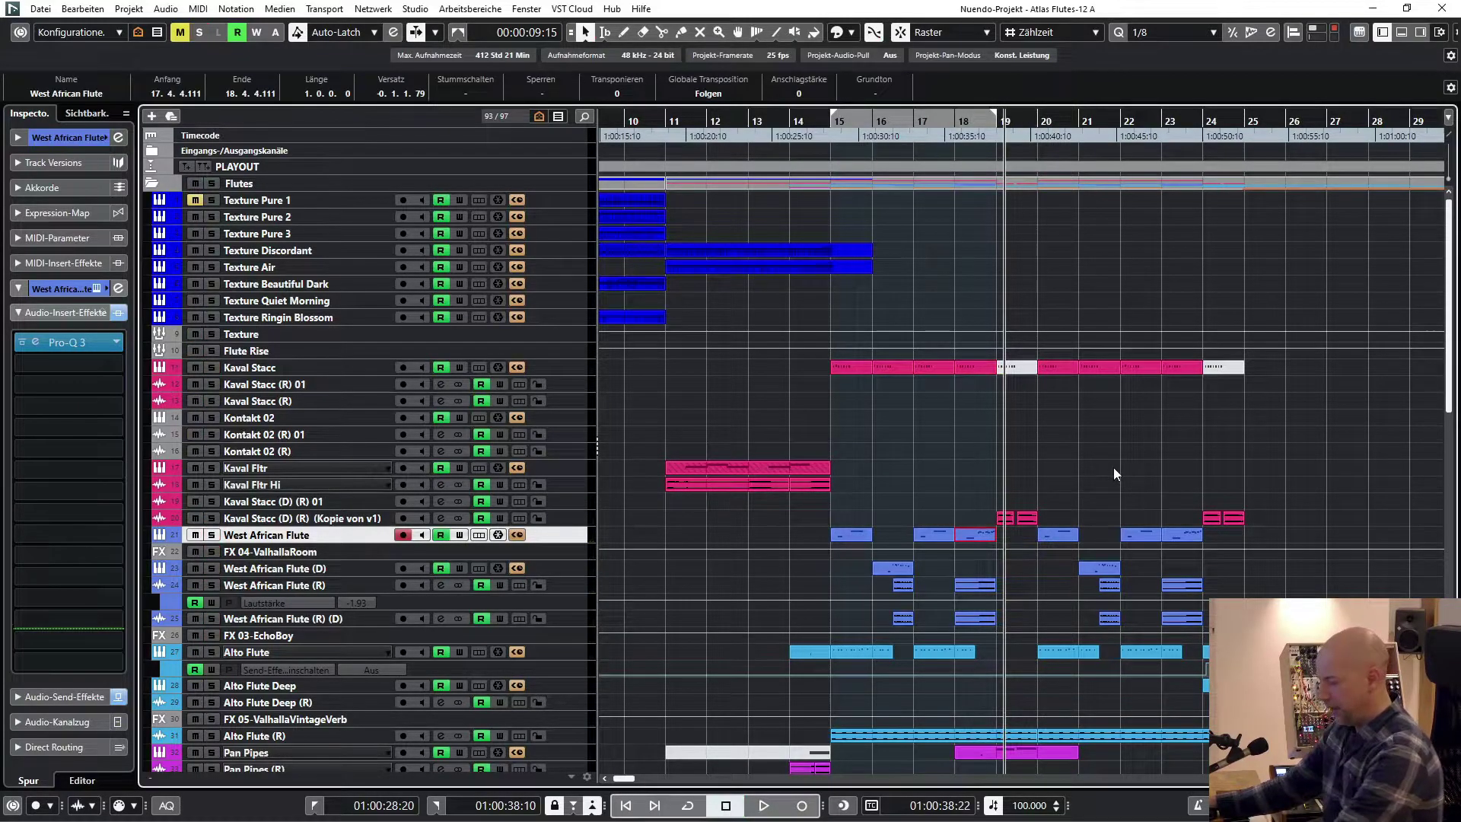
{"action": "key", "text": "p"}
{"action": "key", "text": "h"}
{"action": "key", "text": "h"}
{"action": "key", "text": "h"}
{"action": "key", "text": "h"}
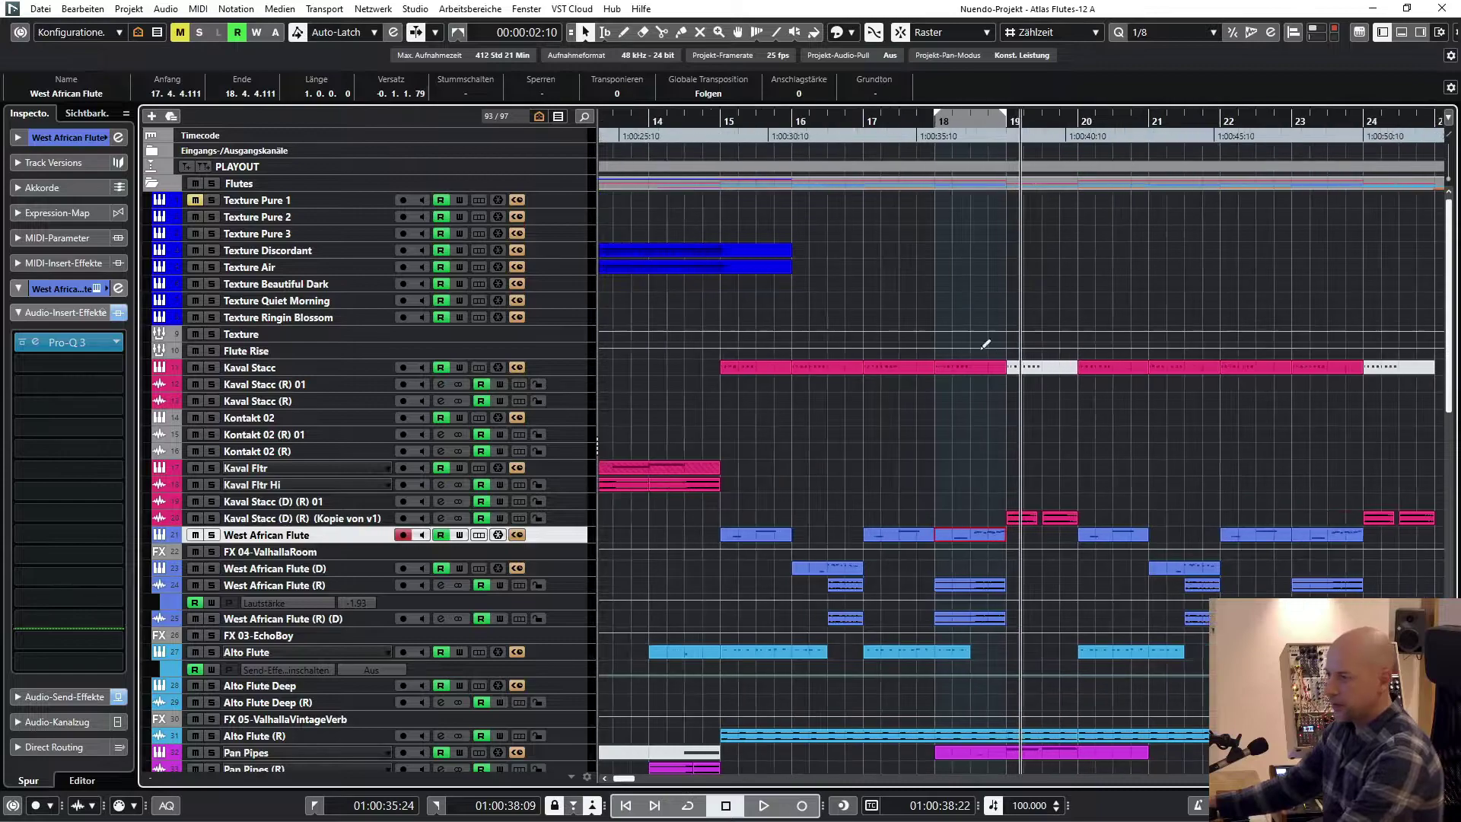
{"action": "left_click", "coordinate": [895, 122], "text": "ctrl"}
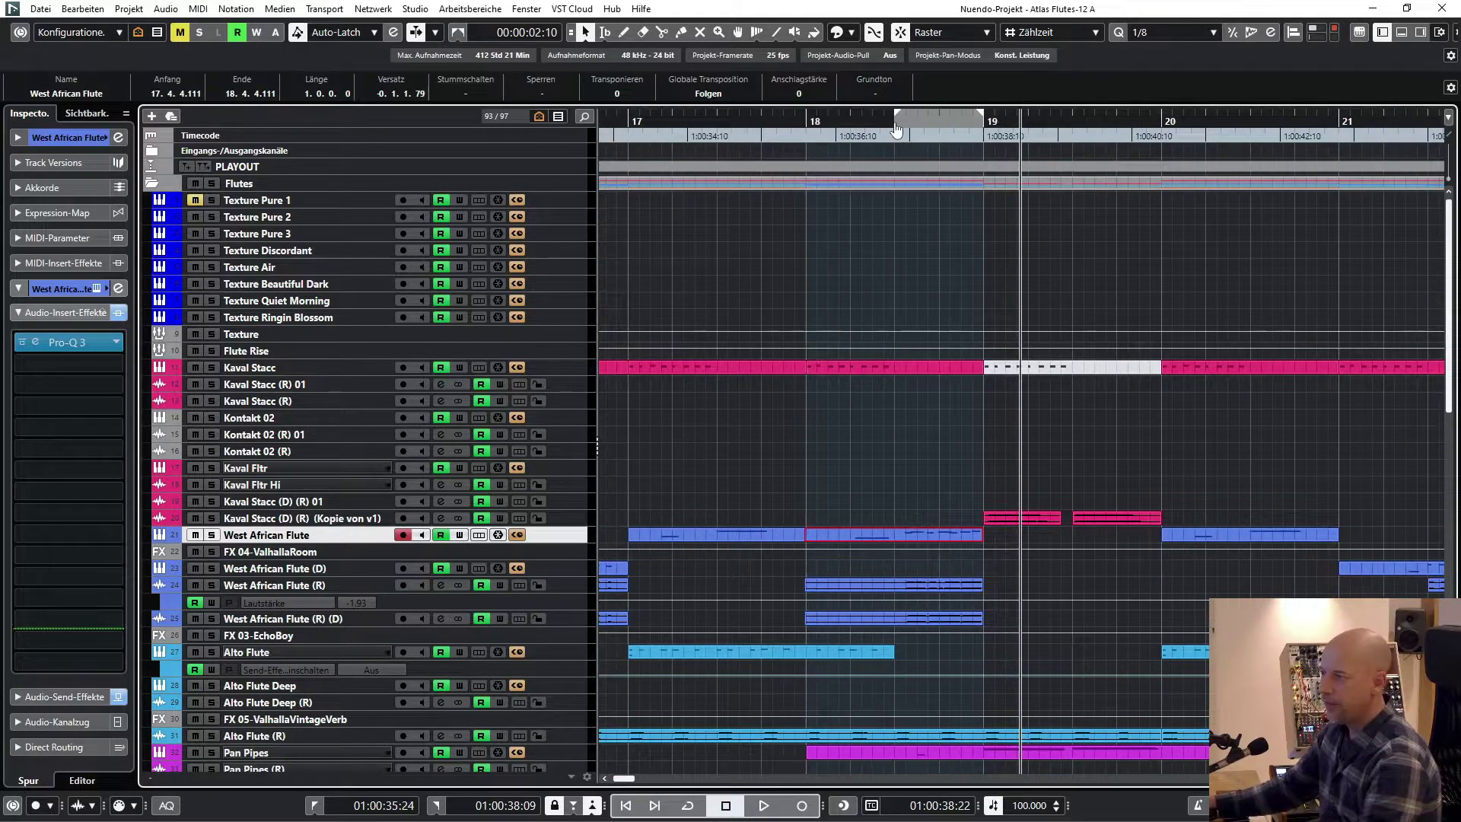
Solo the West African Flute track and audition its notes from the left locator in bar 18.
{"action": "key", "text": "1"}
{"action": "key", "text": "s"}
{"action": "key", "text": "space"}
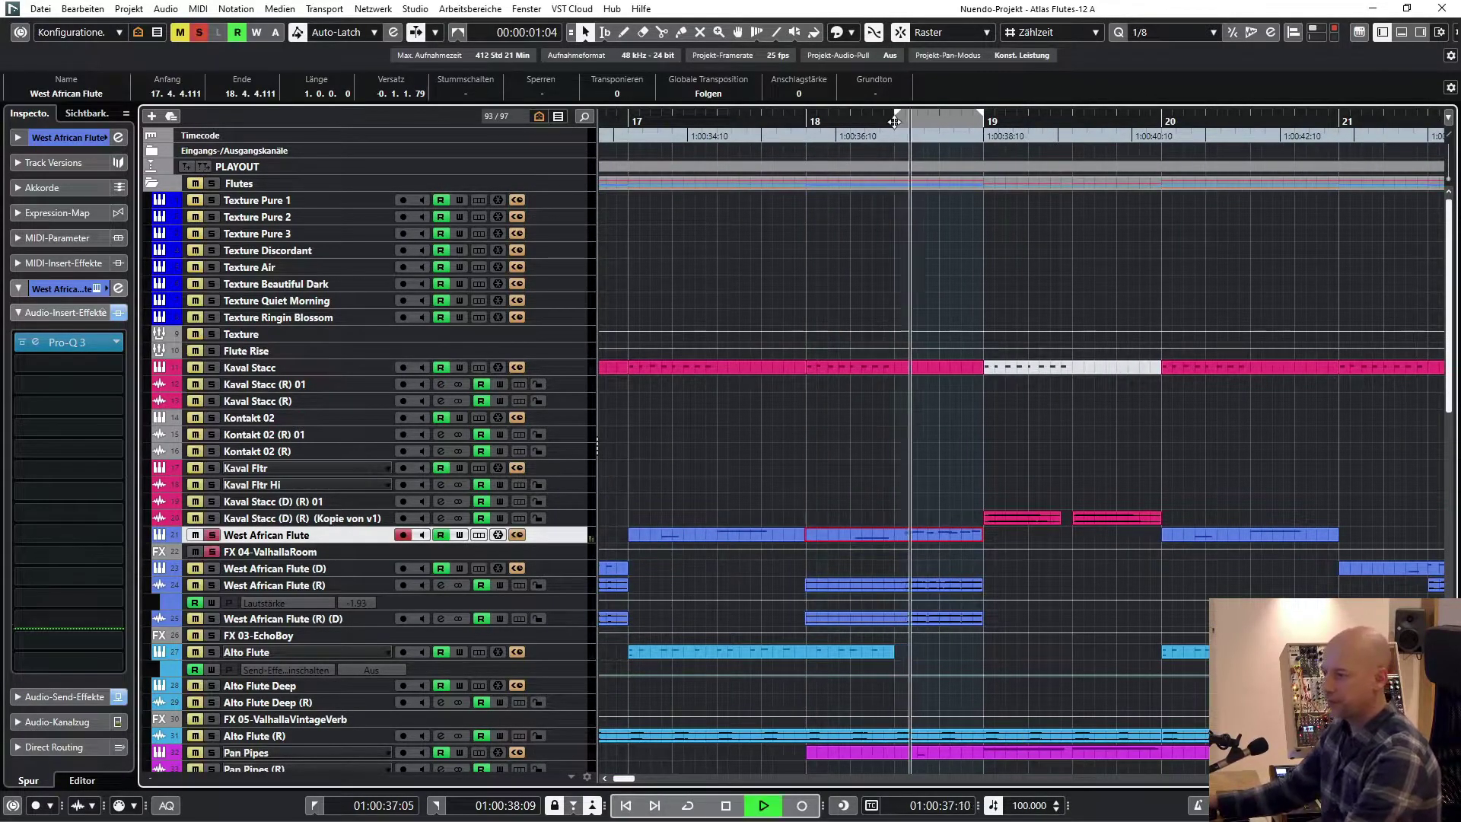
{"action": "key", "text": "space"}
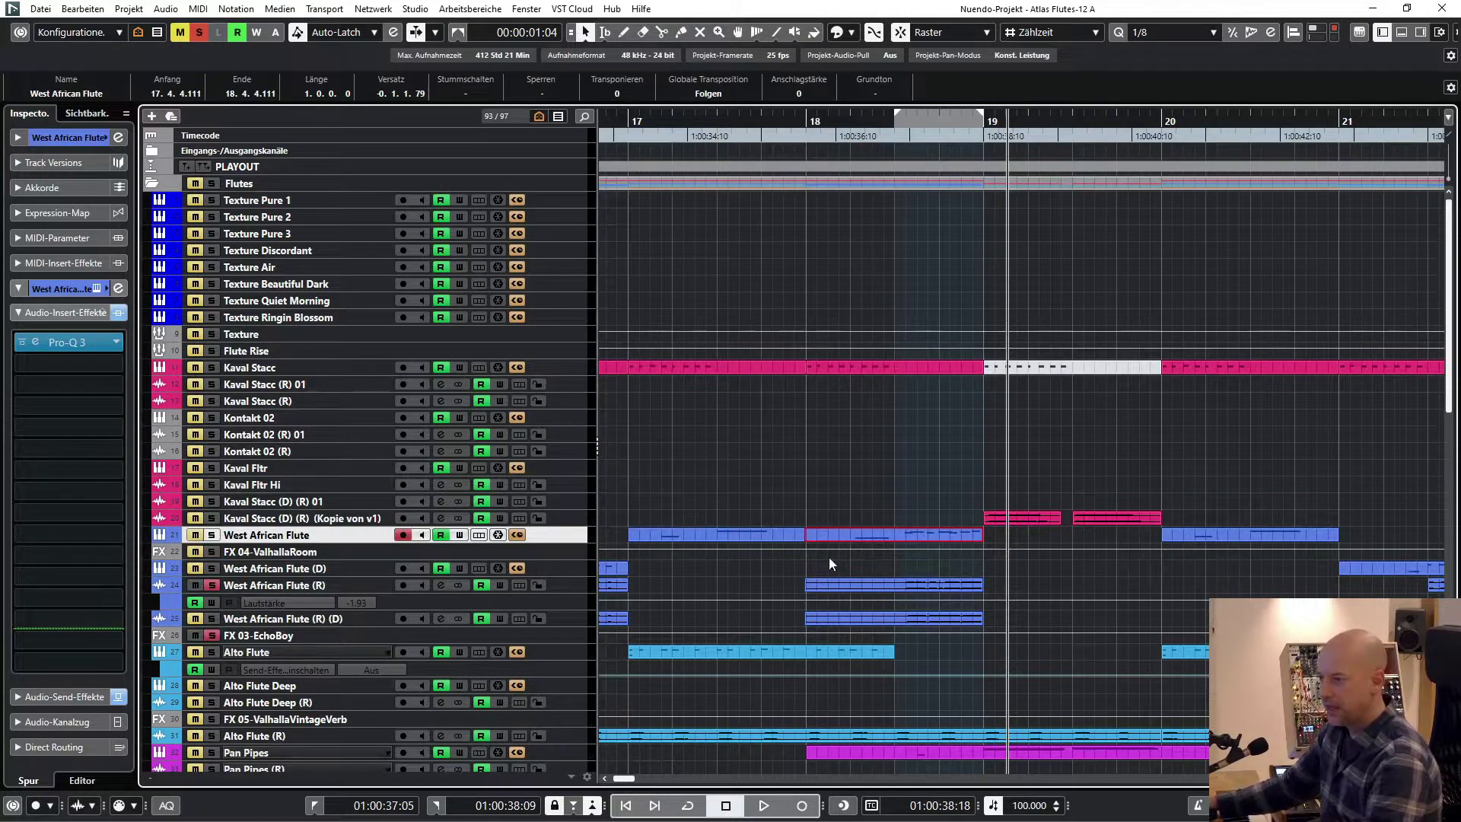
Audition the West African Flute (R) and West African Flute (R) (D) events in bar 18 separately, soloing each track.
{"action": "left_click", "coordinate": [851, 581]}
{"action": "key", "text": "space"}
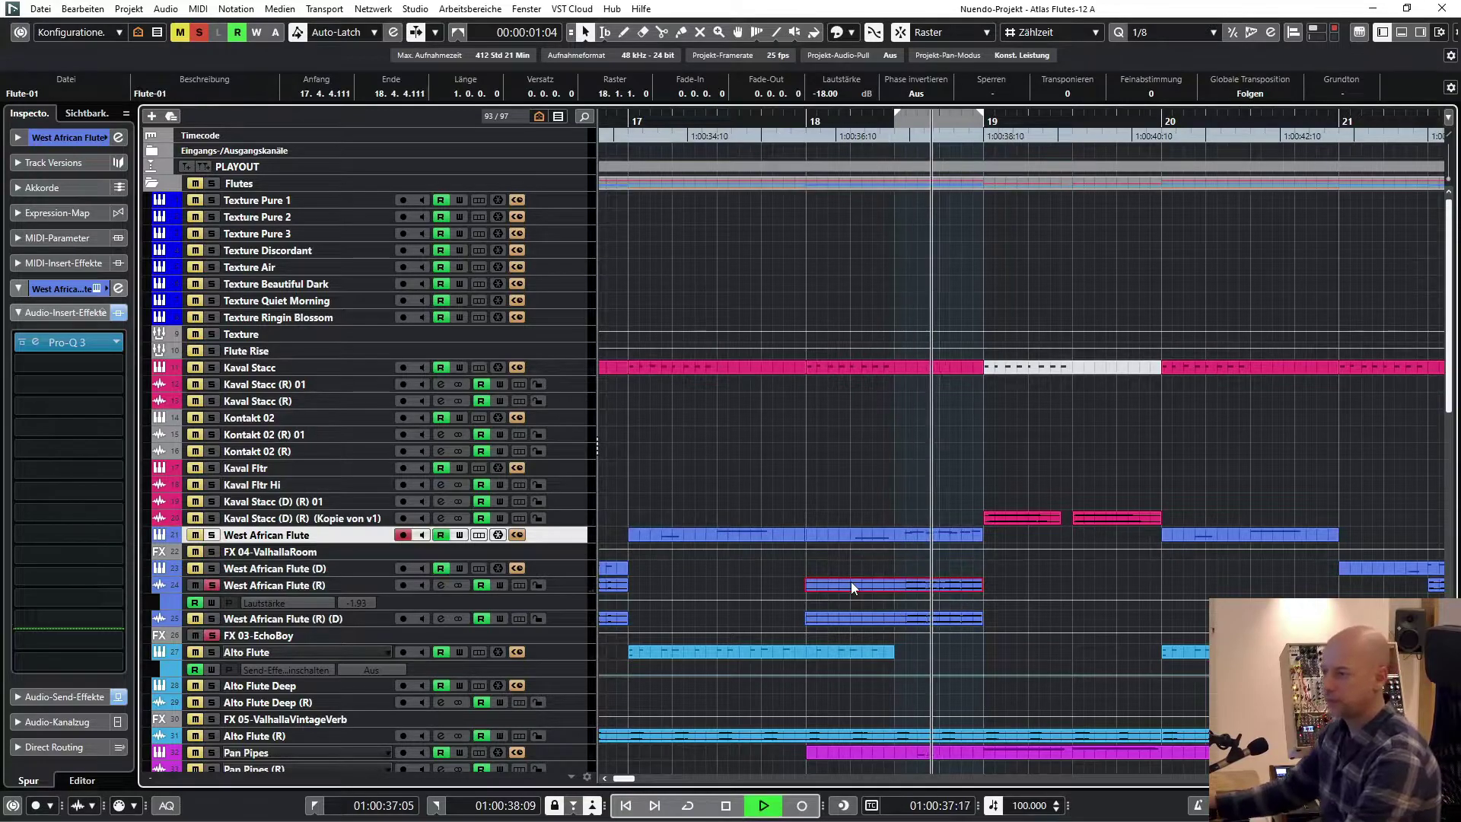
{"action": "key", "text": "space"}
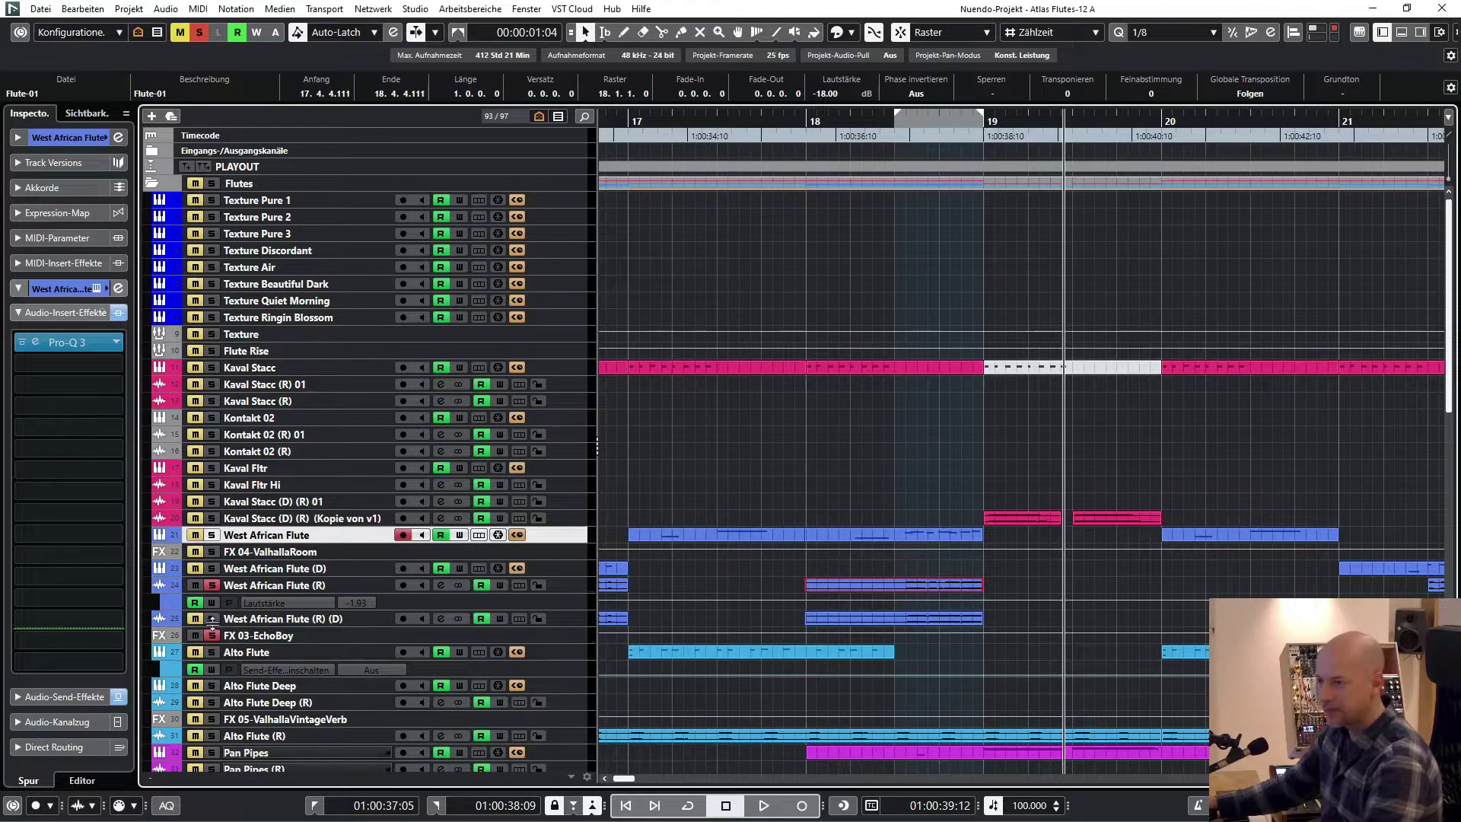
{"action": "key", "text": "space"}
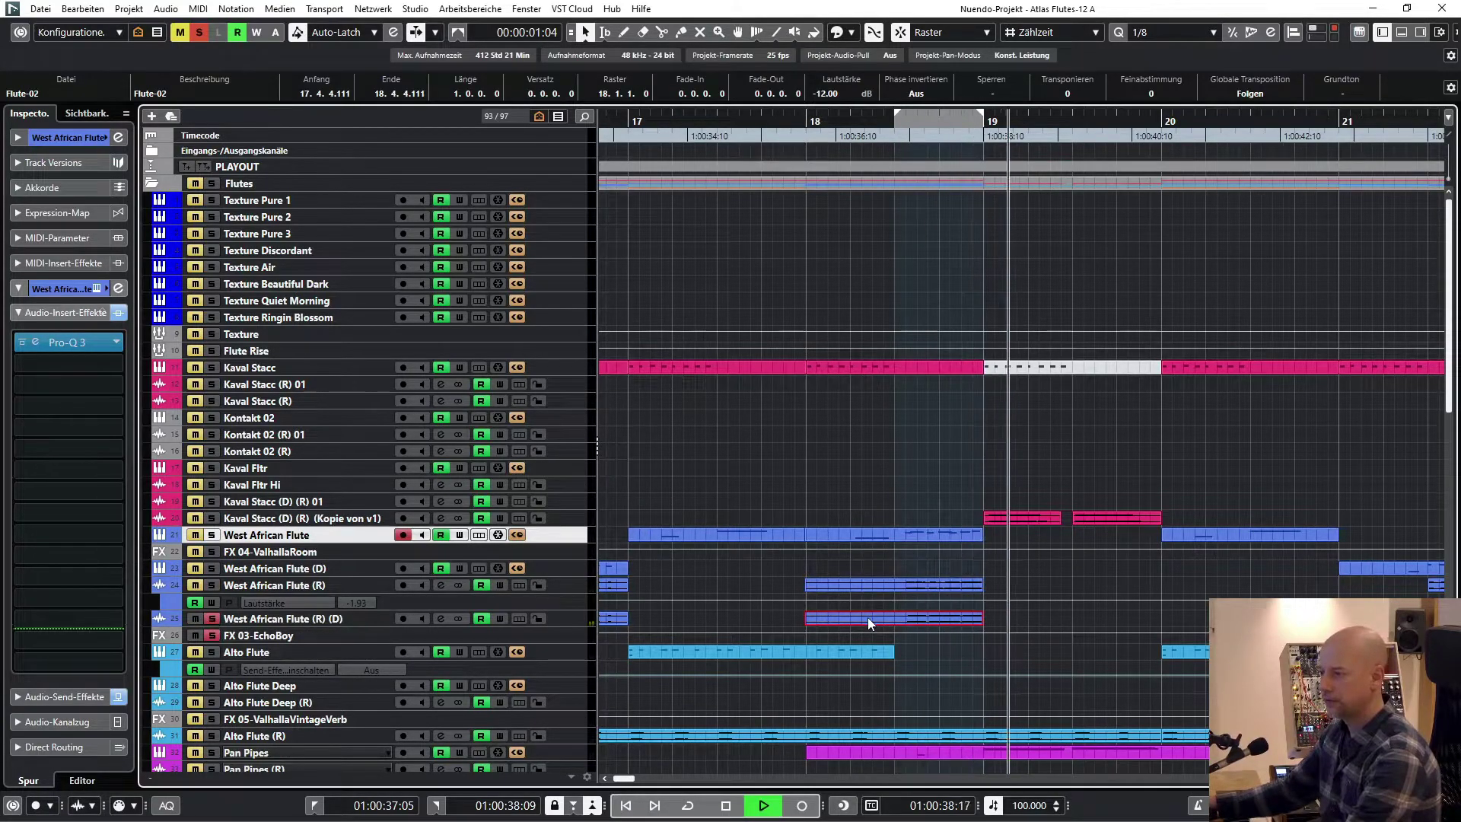
{"action": "key", "text": "space"}
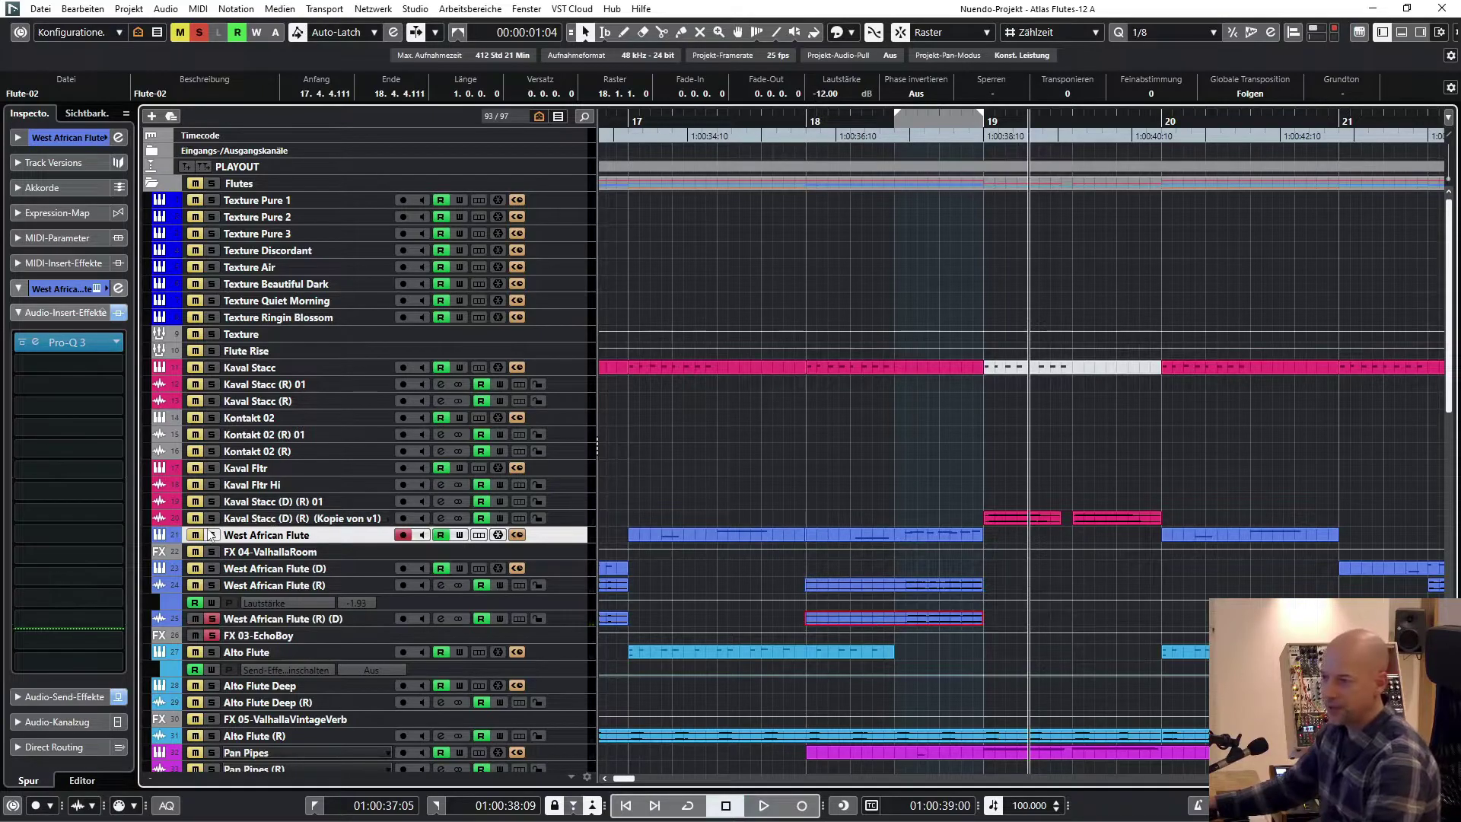
Audition the West African Flute alone from the left locator again, and together with its soloed (R) and (R) (D) tracks.
{"action": "key", "text": "KP_1"}
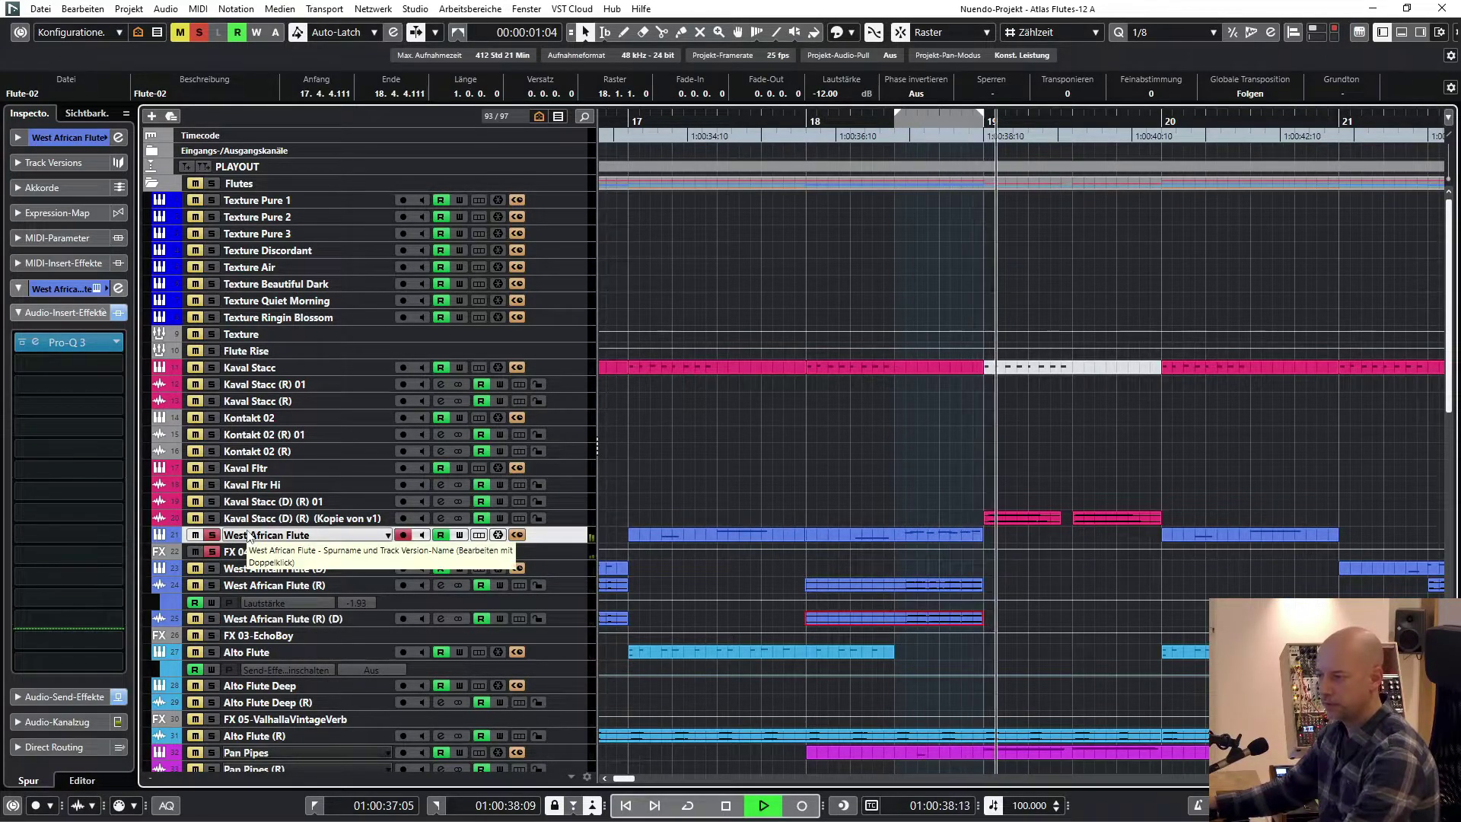
{"action": "key", "text": "space"}
{"action": "left_click", "coordinate": [211, 585]}
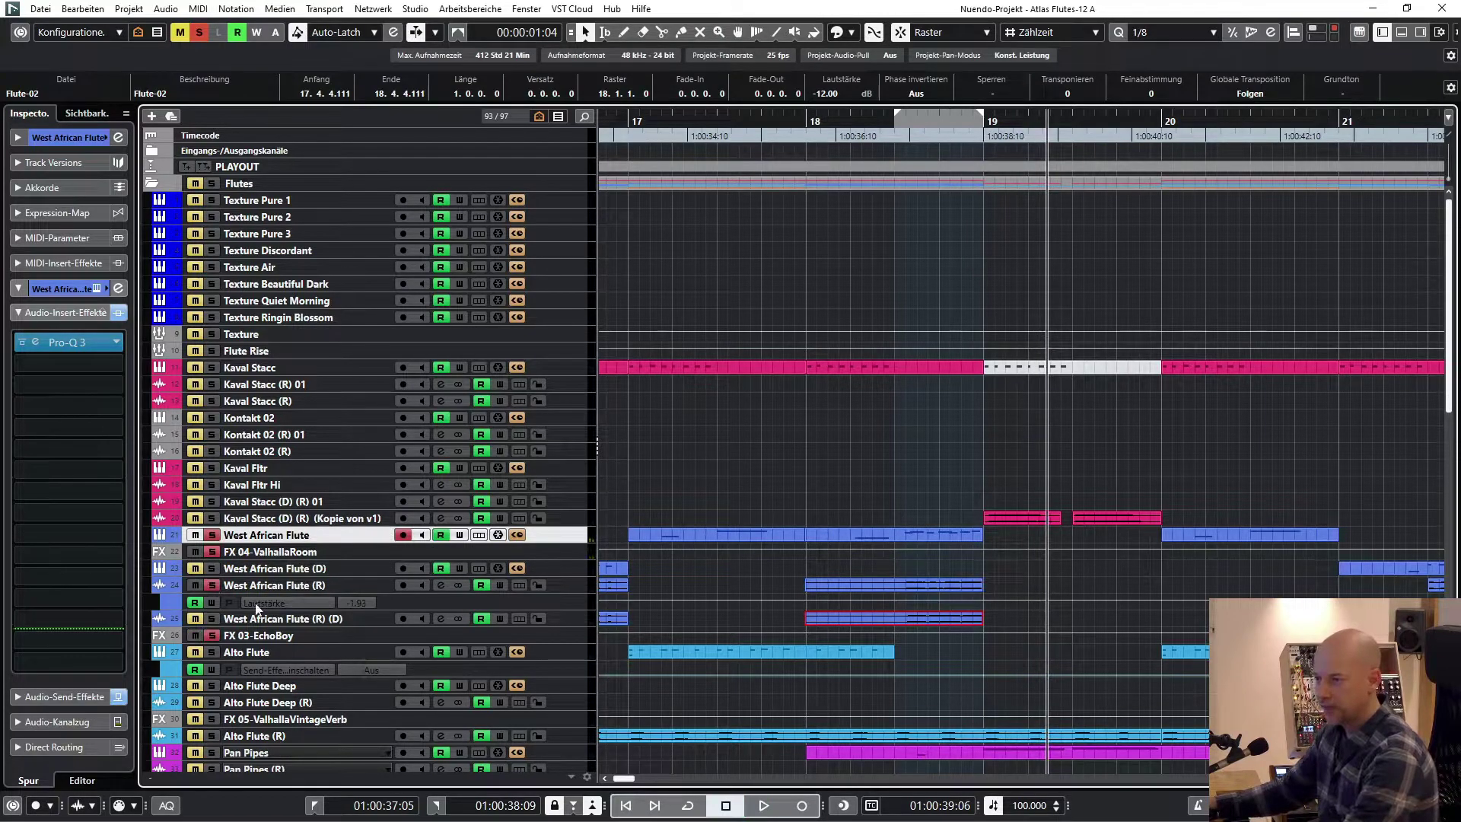
{"action": "key", "text": "KP_1"}
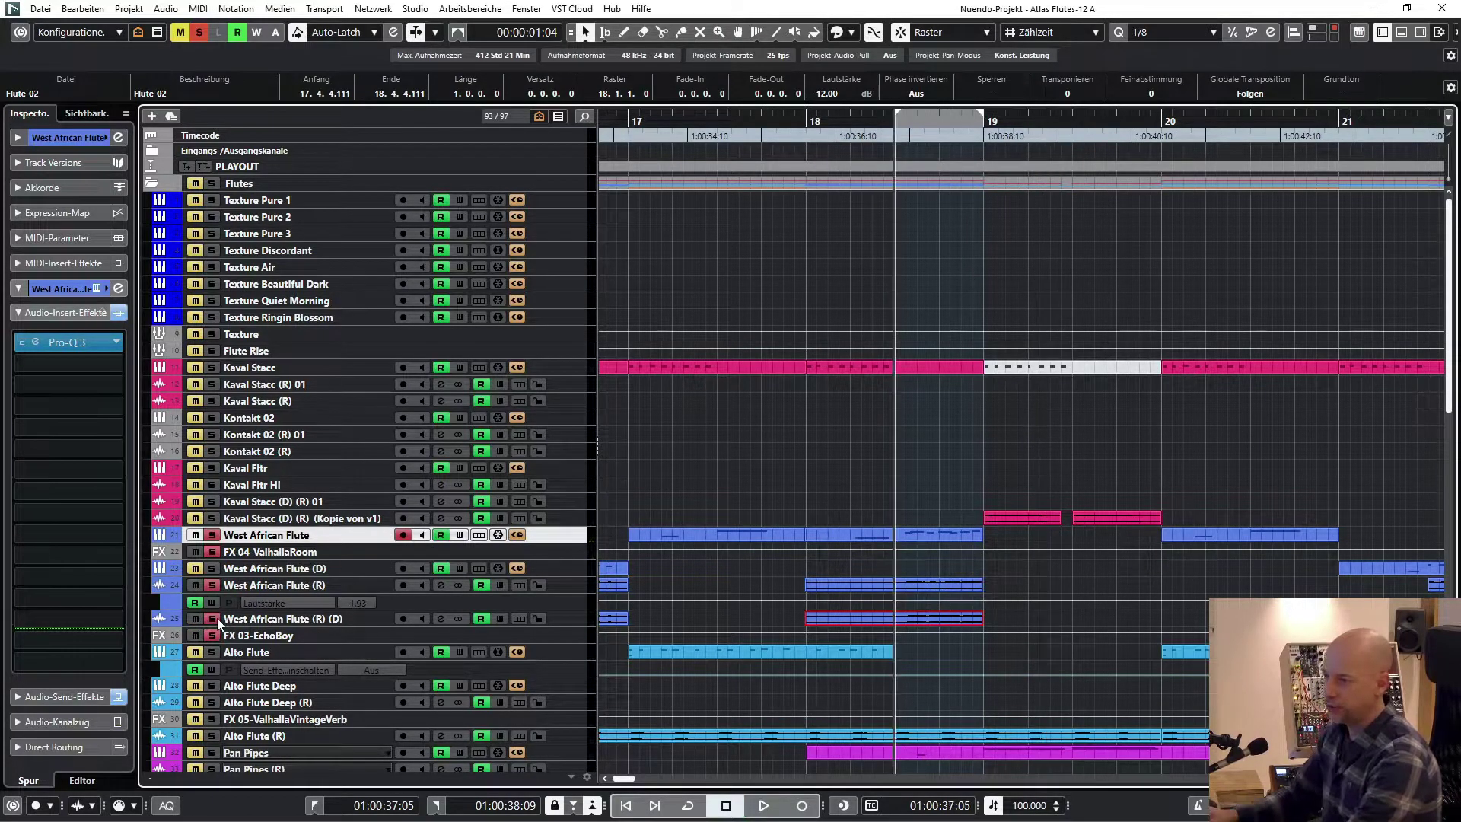
{"action": "key", "text": "space"}
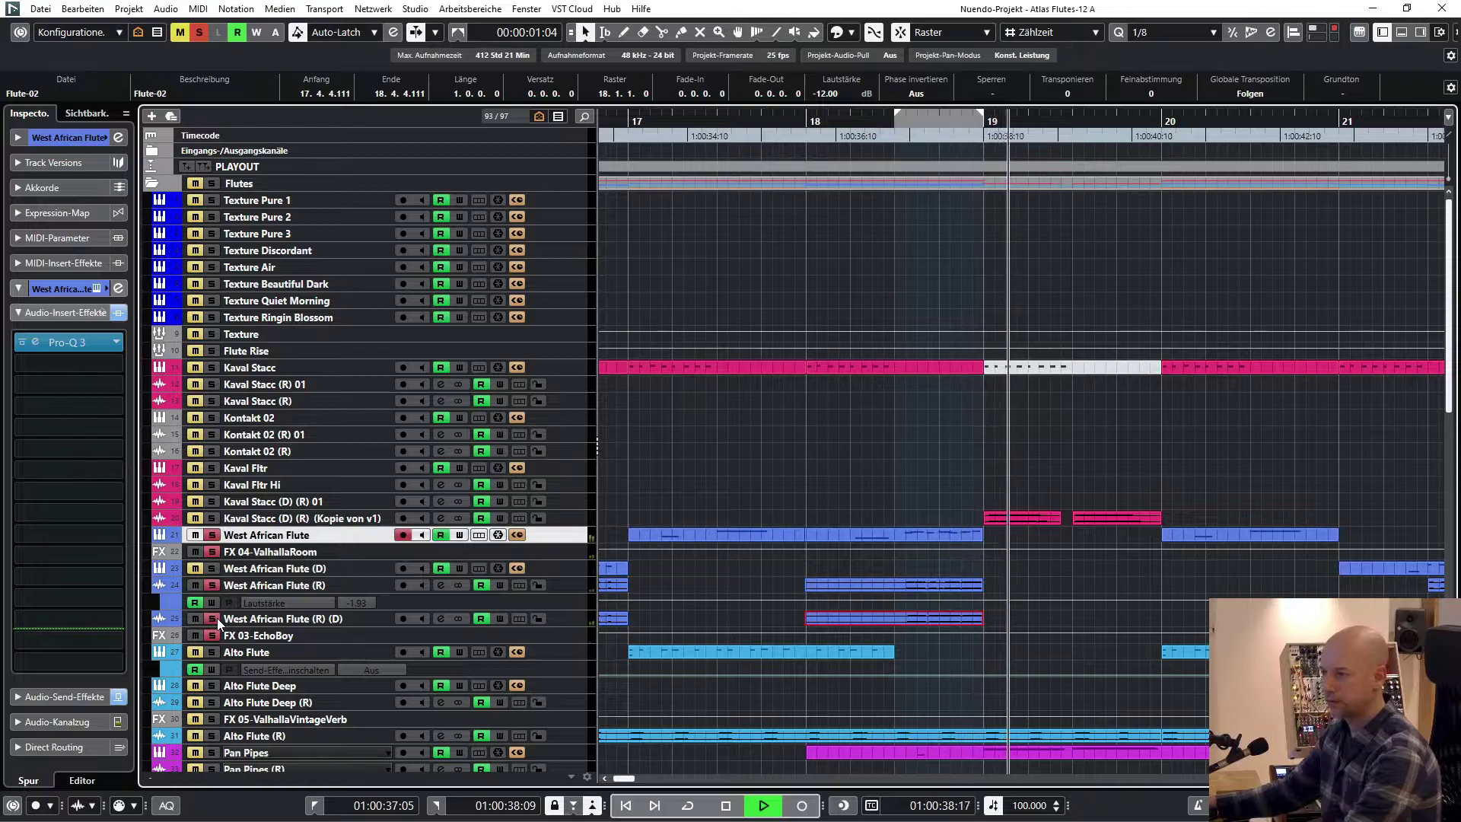
{"action": "key", "text": "space"}
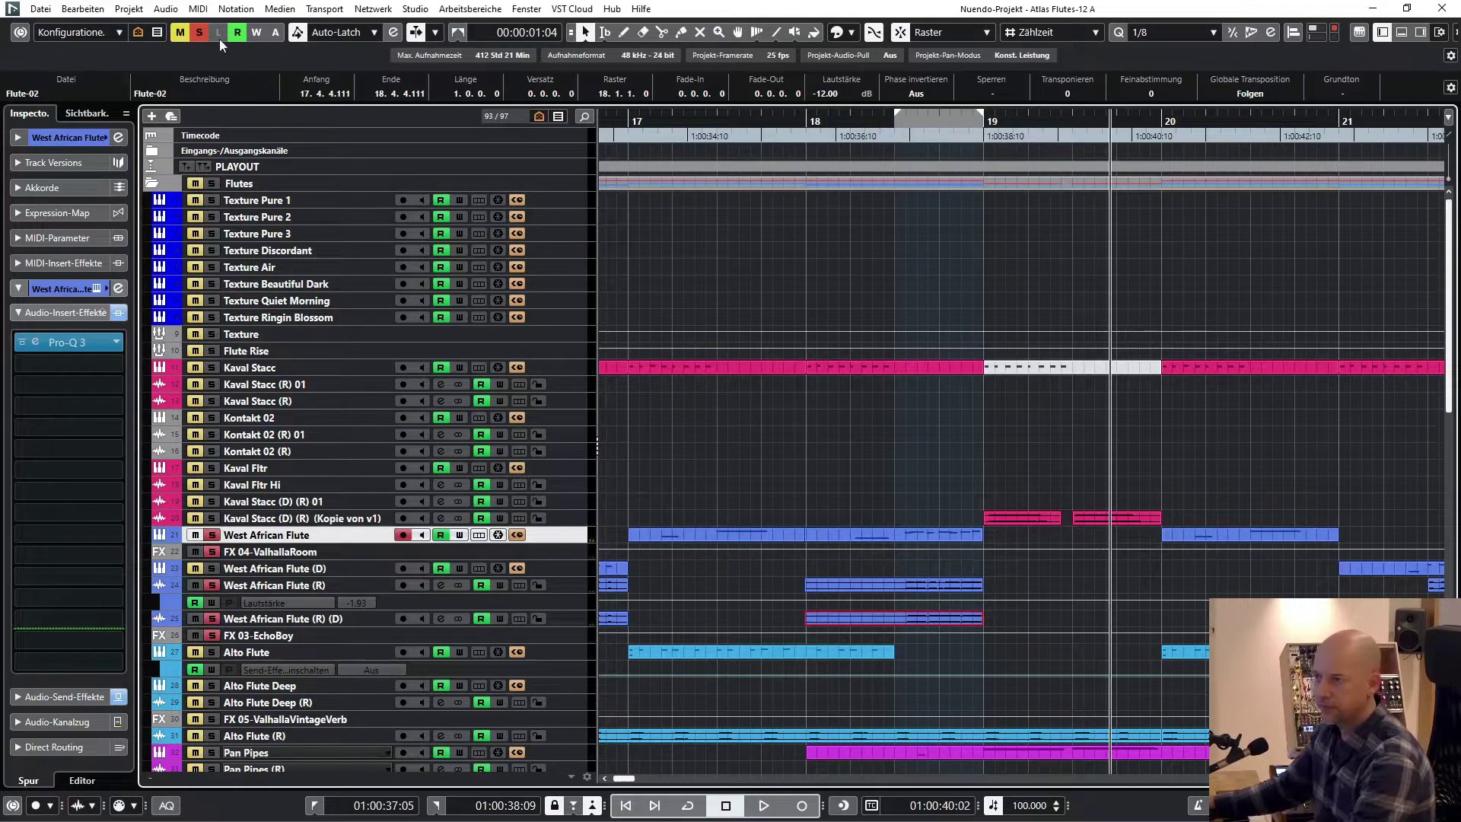
Clear all solos and set the locators around the first Kaval Stacc event, from bar 15 to bar 16.
{"action": "left_click", "coordinate": [198, 32]}
{"action": "scroll", "coordinate": [751, 451], "scroll_direction": "left", "scroll_amount": 3}
{"action": "scroll", "coordinate": [911, 519], "scroll_direction": "left", "scroll_amount": 3}
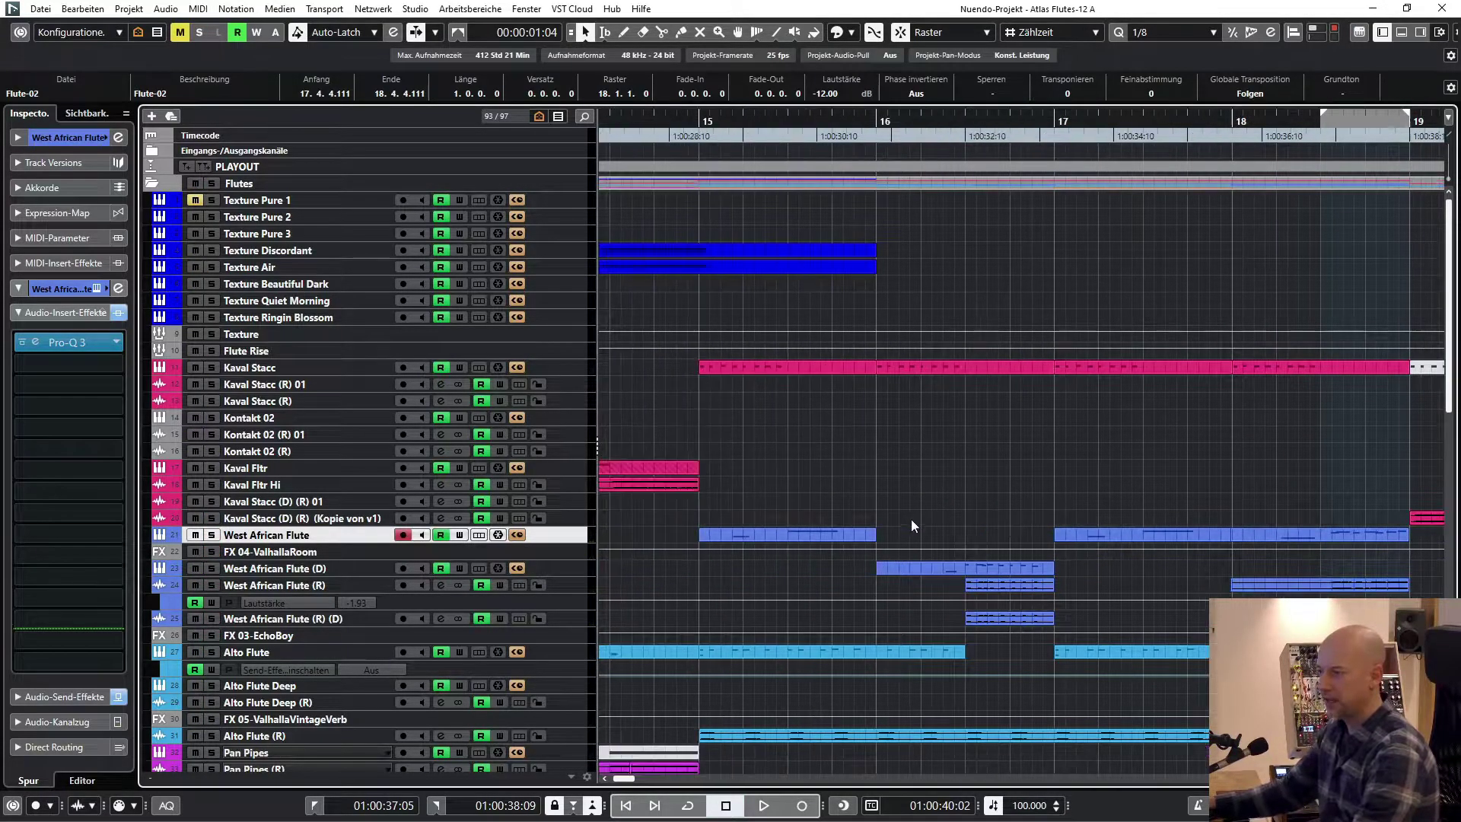
{"action": "left_click", "coordinate": [267, 373]}
{"action": "left_click", "coordinate": [737, 371]}
{"action": "key", "text": "p"}
{"action": "key", "text": "l"}
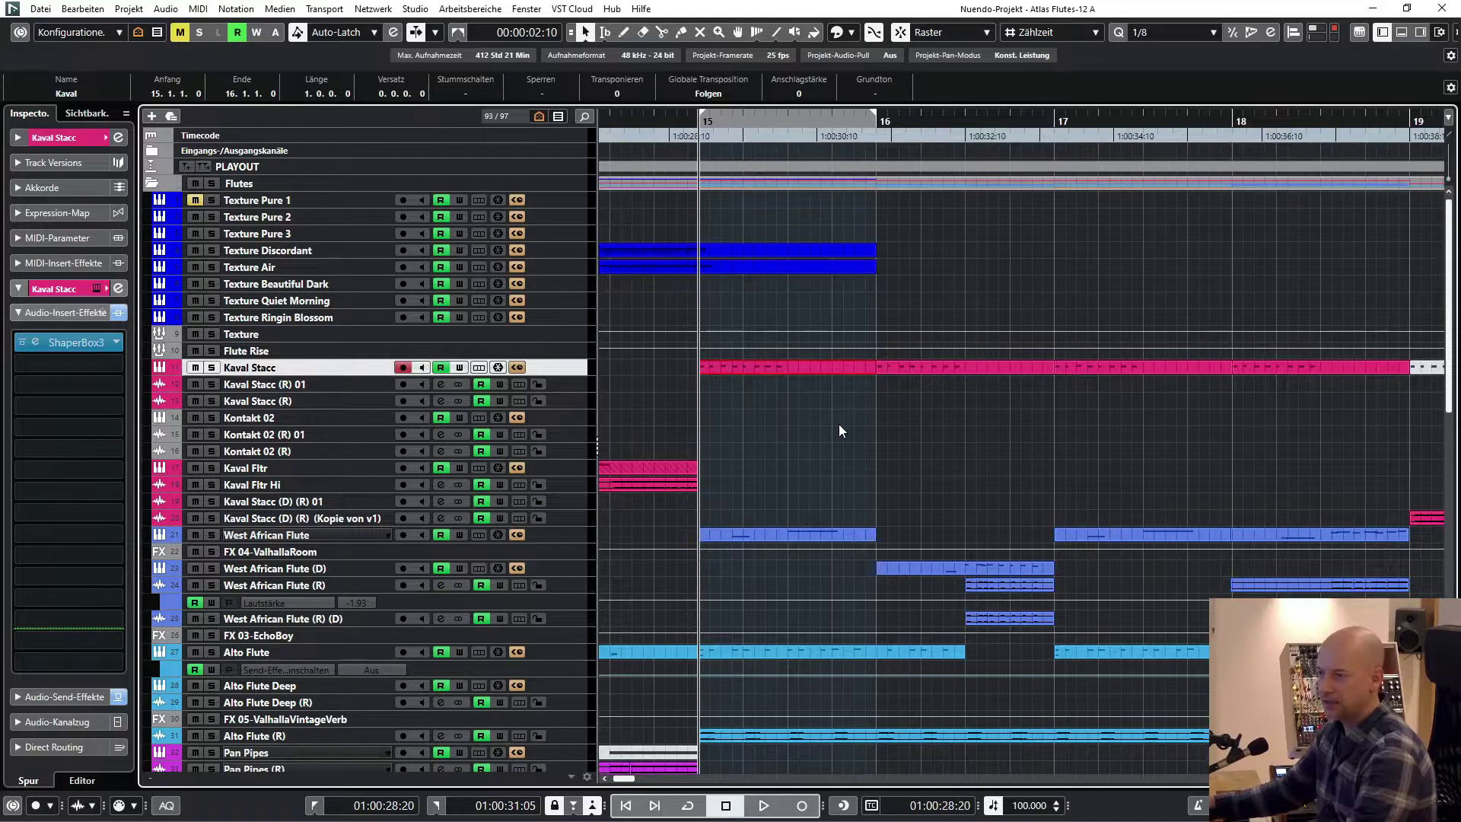
Solo the Kaval Stacc track and audition it from bar 15.
{"action": "key", "text": "s"}
{"action": "key", "text": "space"}
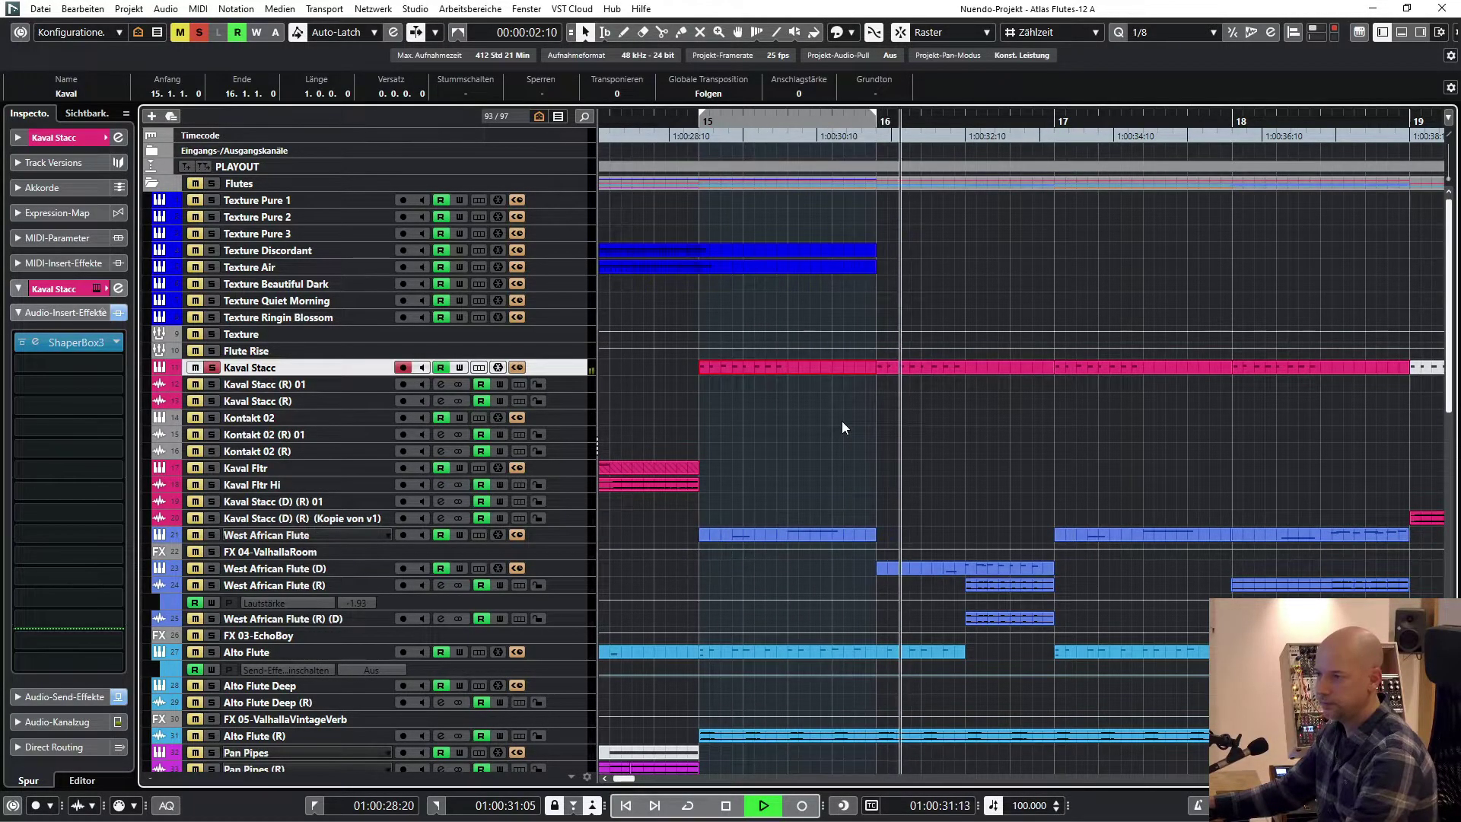
{"action": "key", "text": "space"}
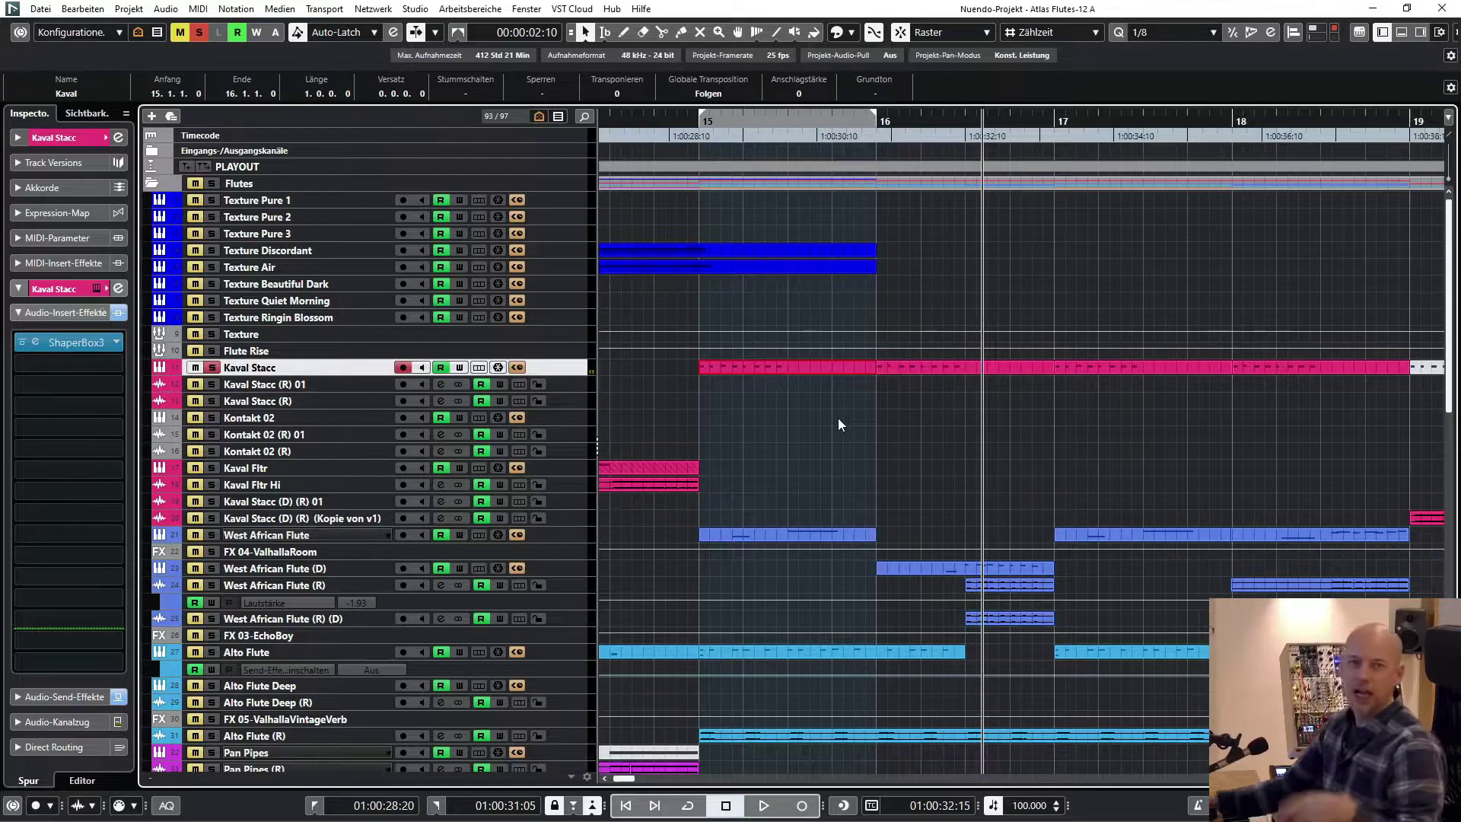
Open Kaval Stacc's ShaperBox 3 insert to examine its pan curve, and audition the track with the insert bypassed.
{"action": "left_click", "coordinate": [35, 343]}
{"action": "left_click_drag", "start_coordinate": [859, 440], "coordinate": [787, 261]}
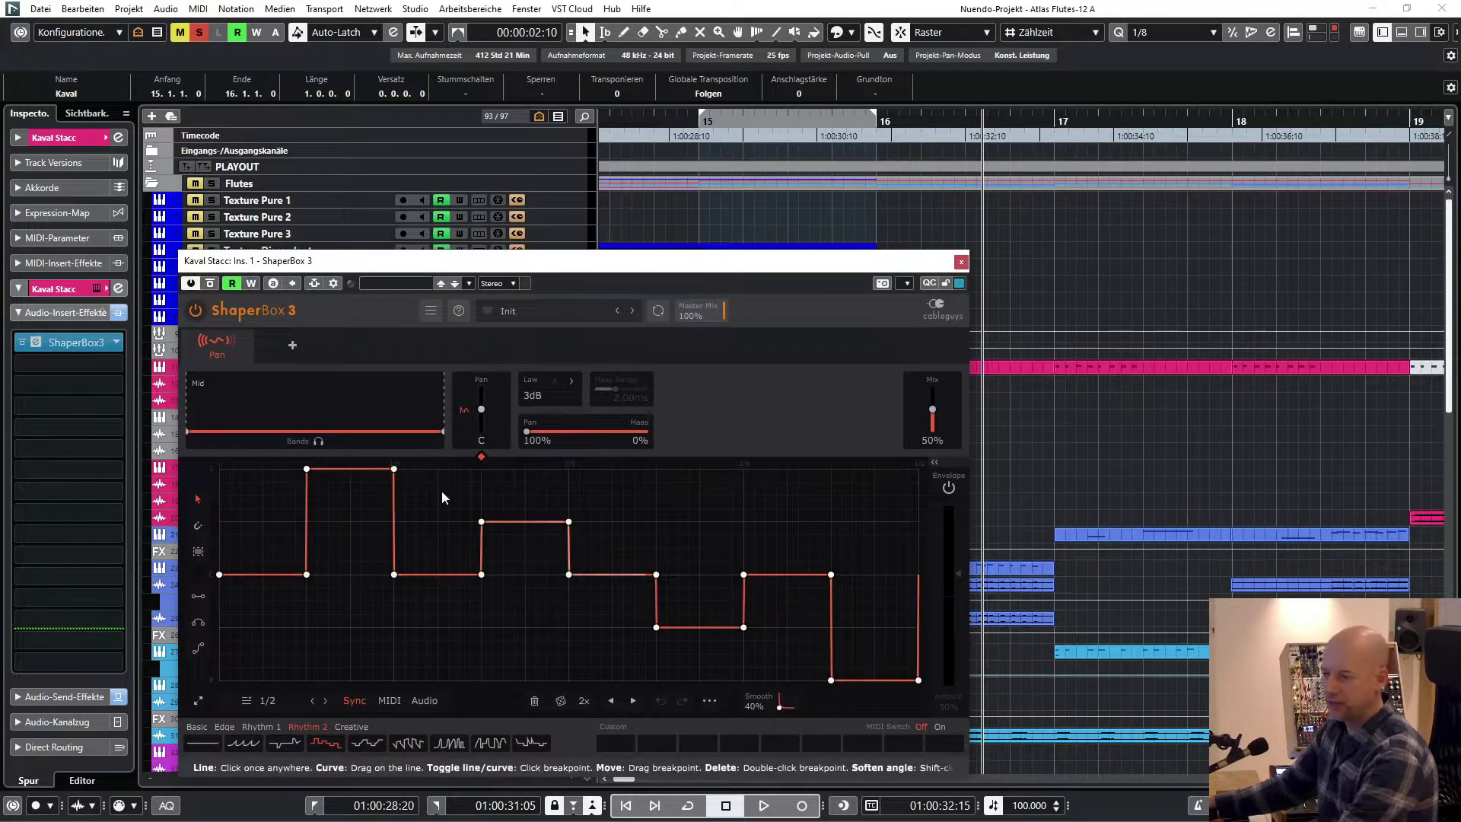
{"action": "key", "text": "space"}
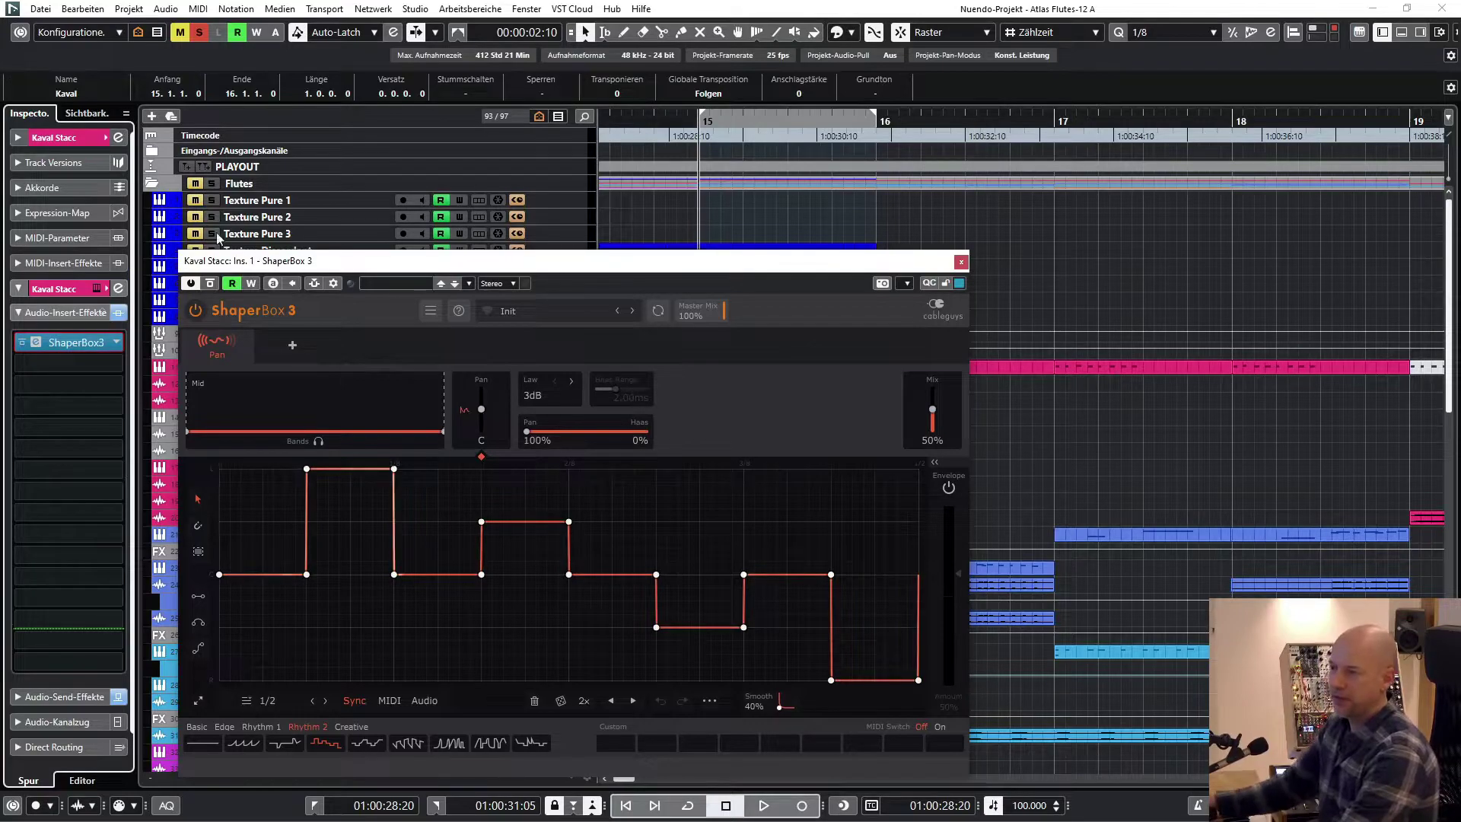
{"action": "left_click", "coordinate": [211, 284]}
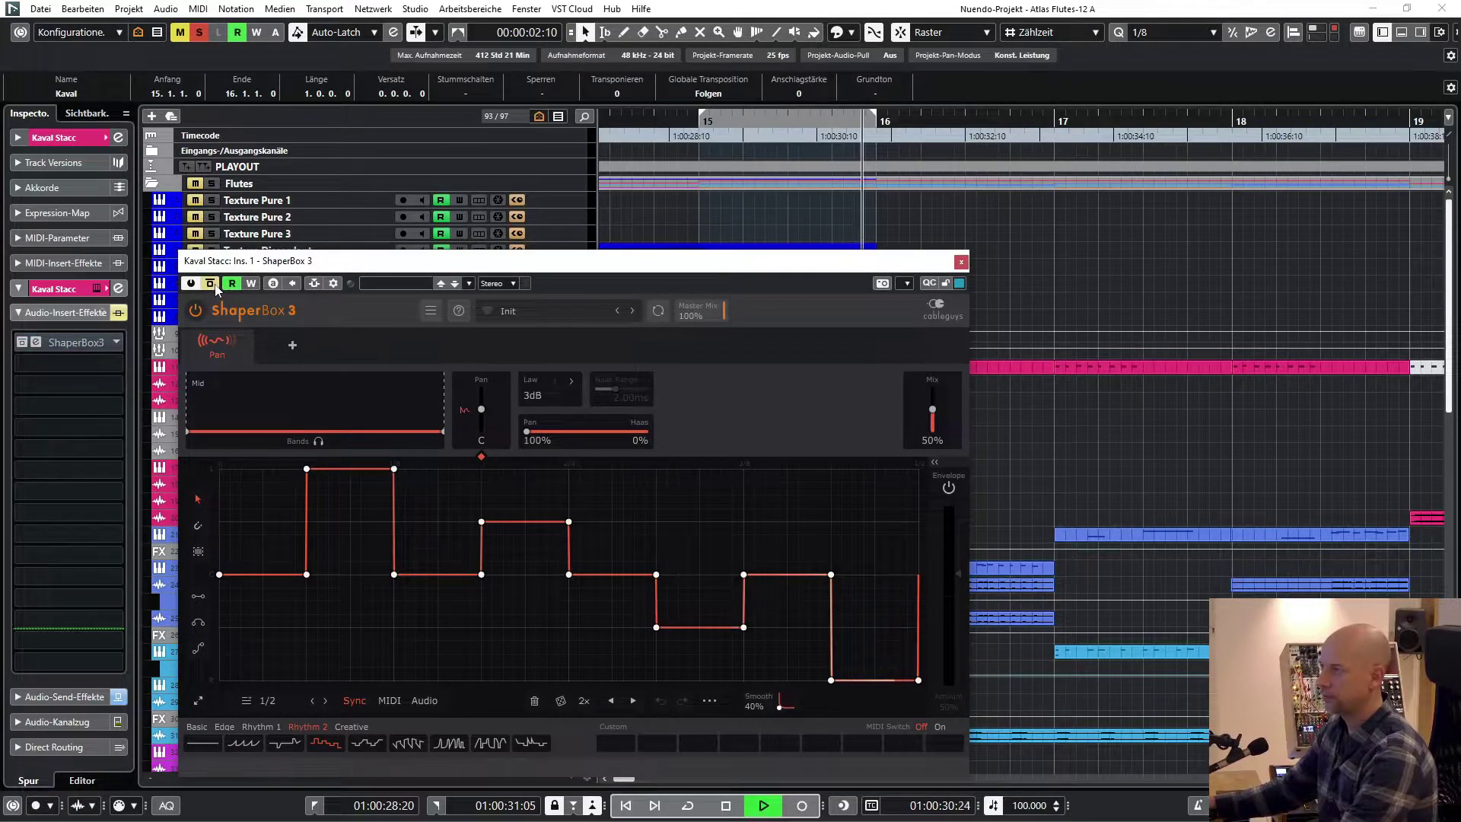
{"action": "key", "text": "space"}
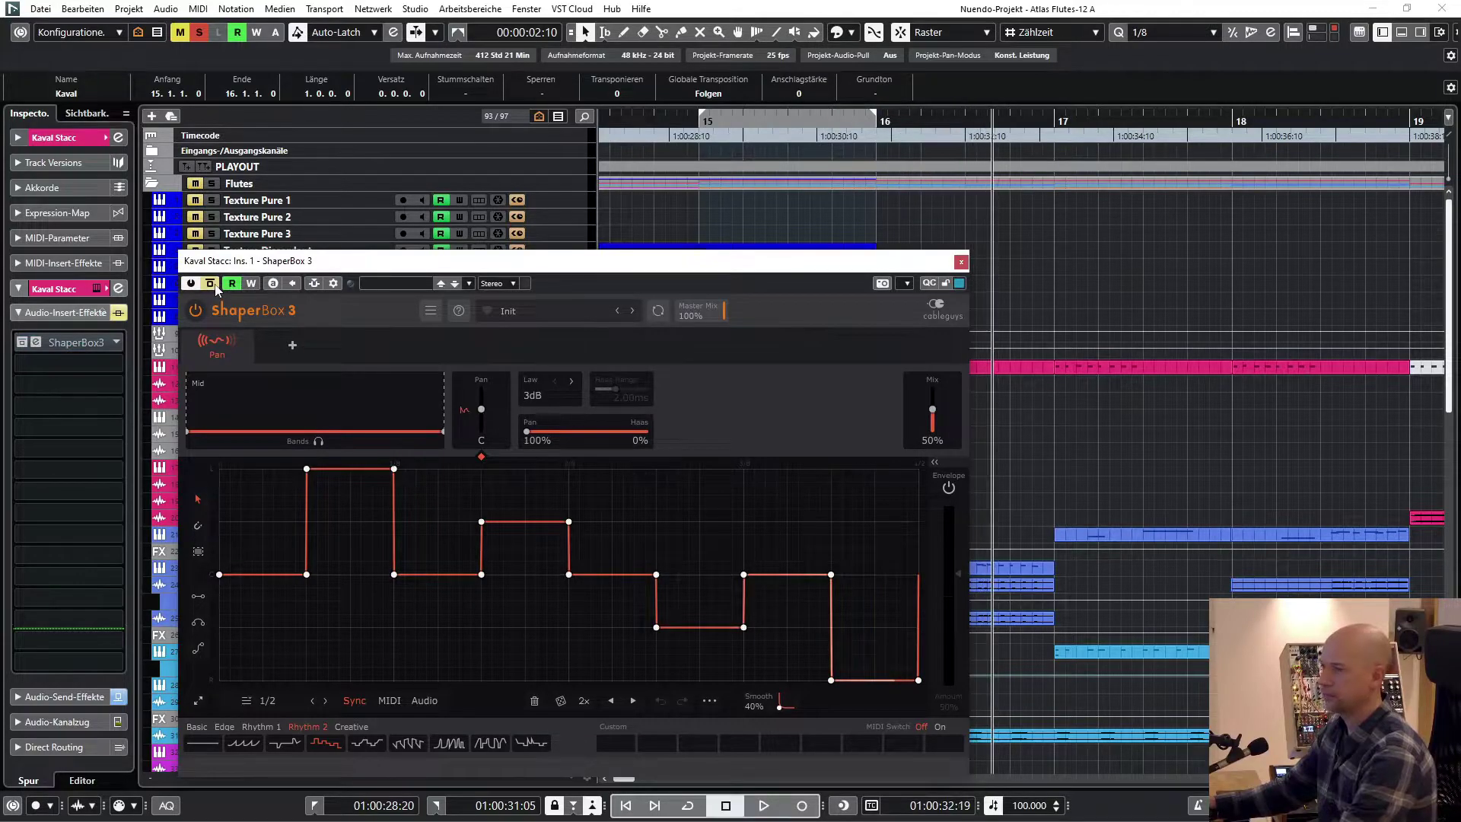
Reactivate the ShaperBox 3 insert, audition Kaval Stacc with the panning effect, and close the plug-in window.
{"action": "left_click", "coordinate": [216, 287]}
{"action": "key", "text": "space"}
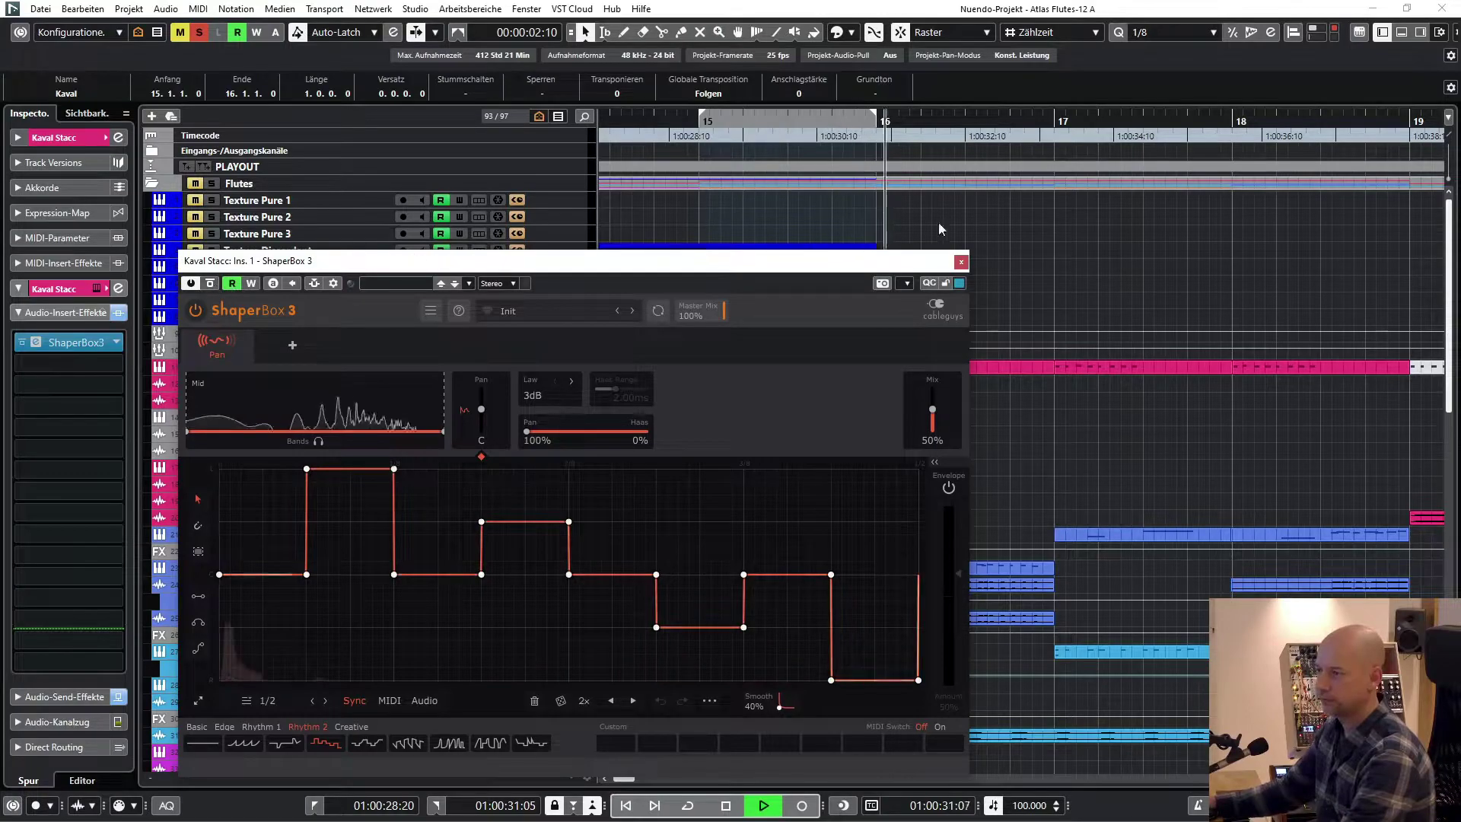
{"action": "left_click", "coordinate": [961, 261]}
{"action": "key", "text": "space"}
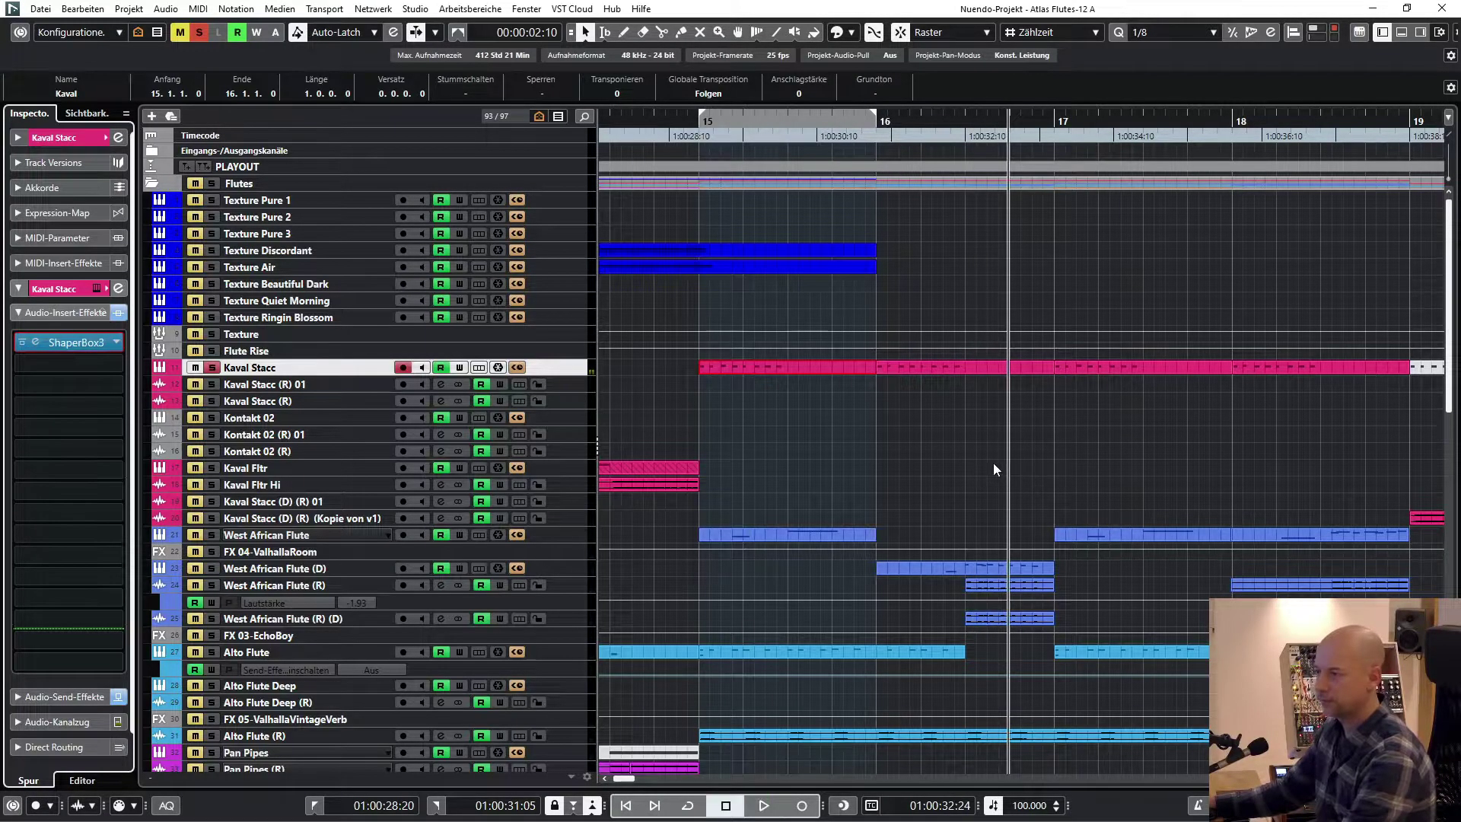
Unsolo Kaval Stacc, select the Alto Flute (R) track, and return the playback position to bar 15.
{"action": "key", "text": "s"}
{"action": "scroll", "coordinate": [976, 431], "scroll_direction": "down", "scroll_amount": 5}
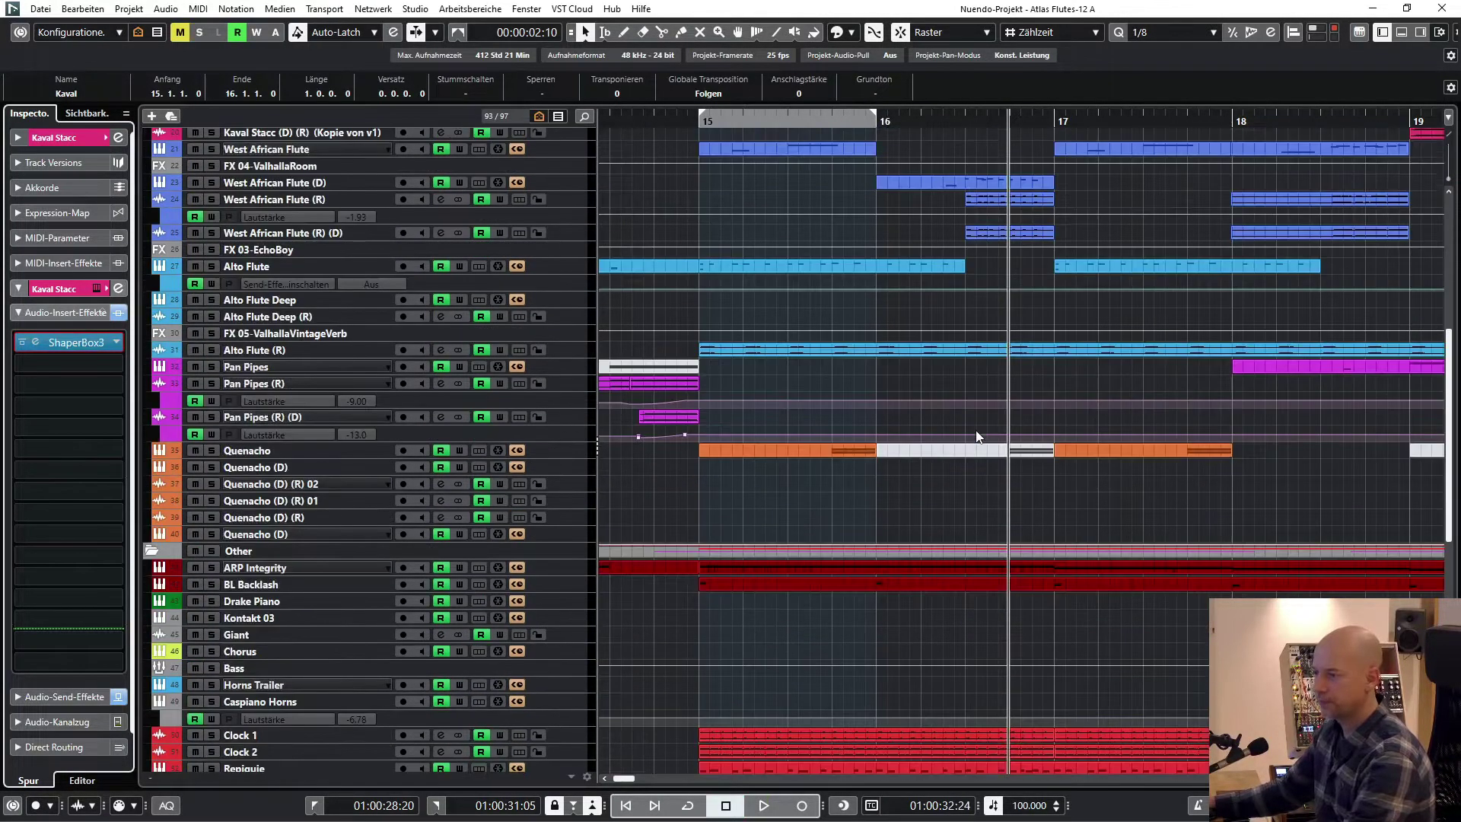
{"action": "left_click", "coordinate": [303, 352]}
{"action": "key", "text": "KP_1"}
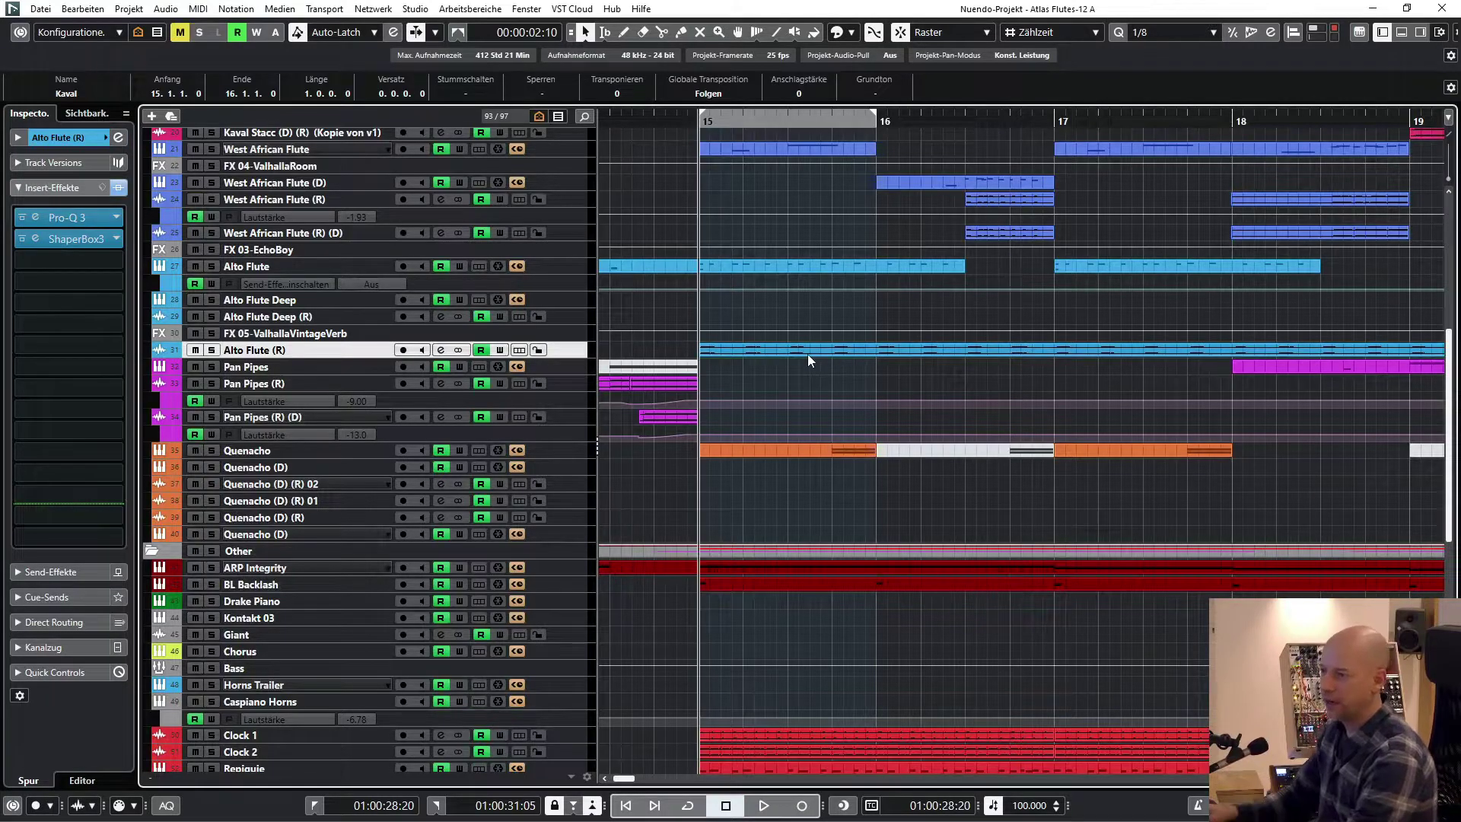
Solo the Alto Flute (R) track, audition it from bar 15, and release the solo.
{"action": "key", "text": "s"}
{"action": "key", "text": "space"}
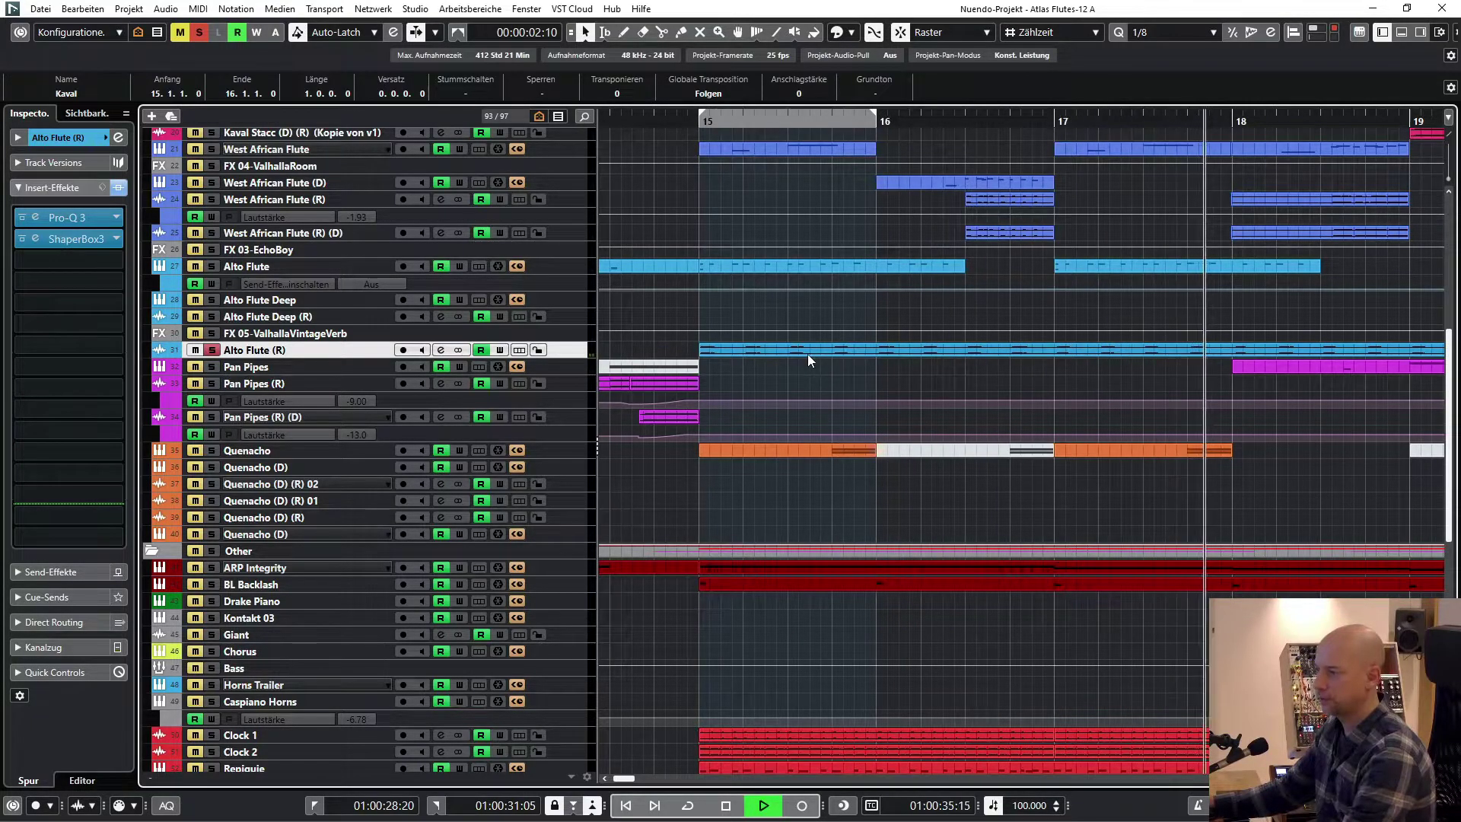
{"action": "key", "text": "space"}
{"action": "key", "text": "s"}
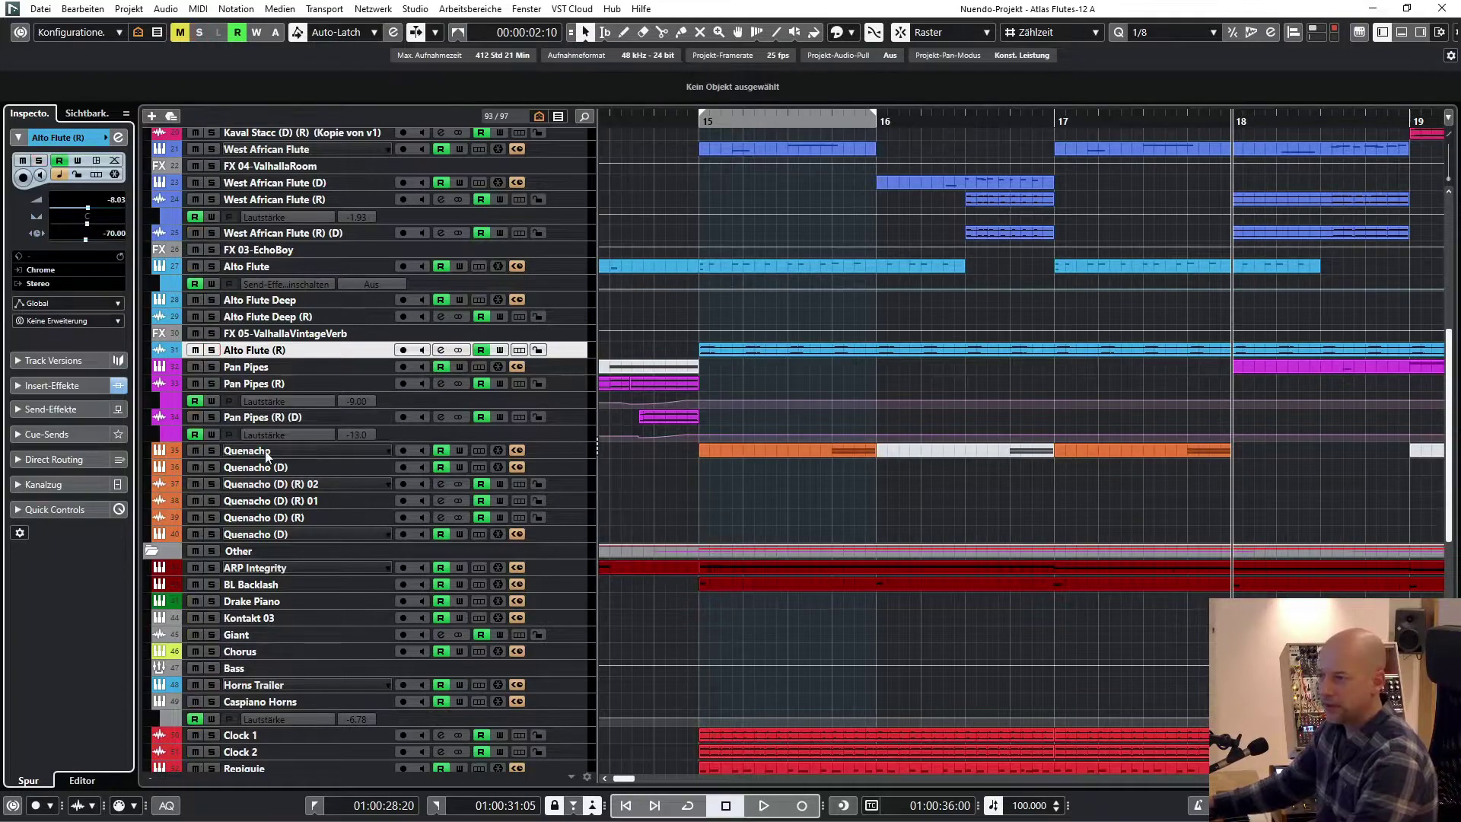
Audition the Quenacho track in solo from bar 15, and unsolo it.
{"action": "left_click", "coordinate": [271, 452]}
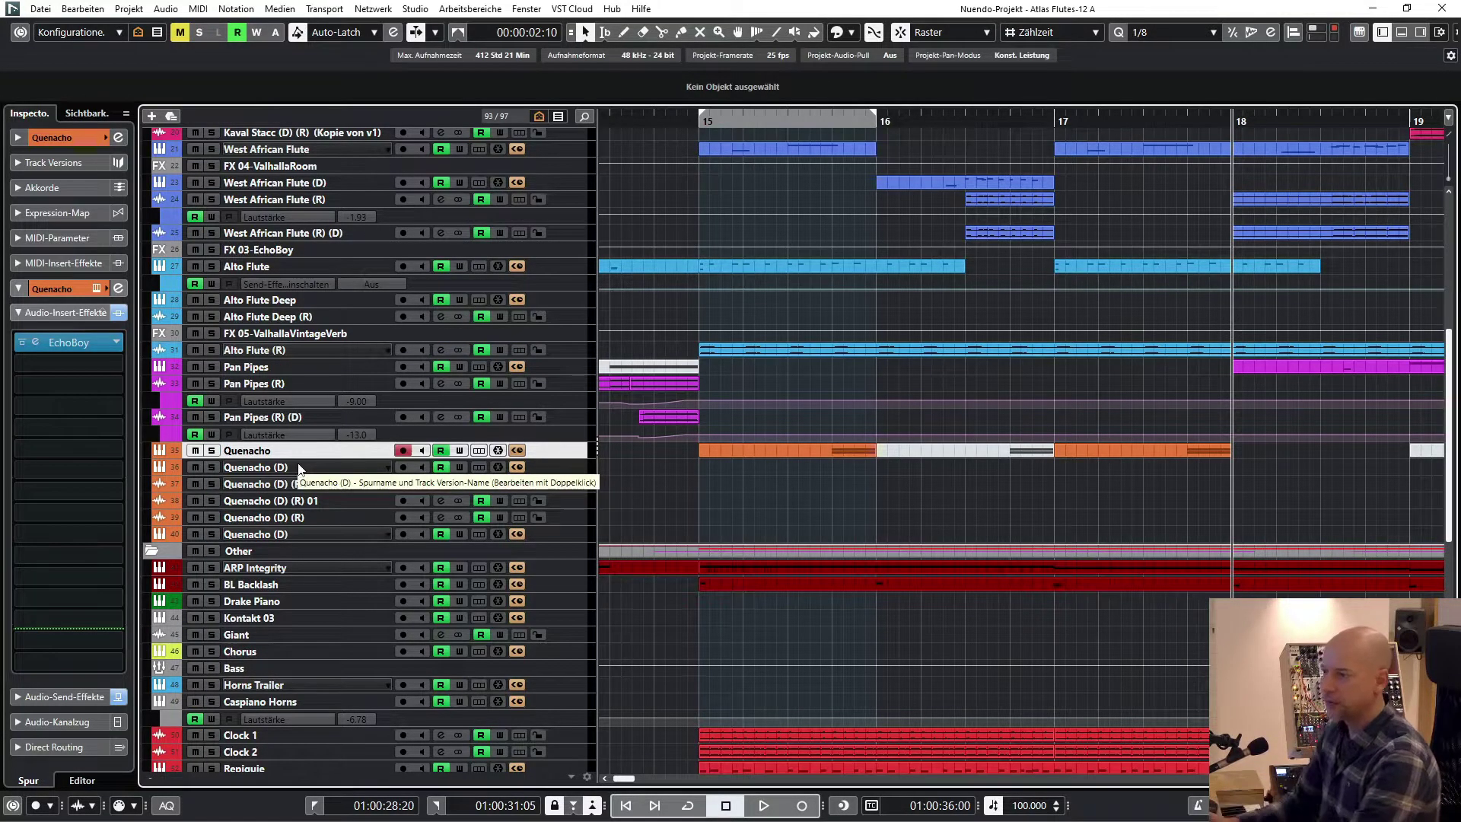
{"action": "key", "text": "1"}
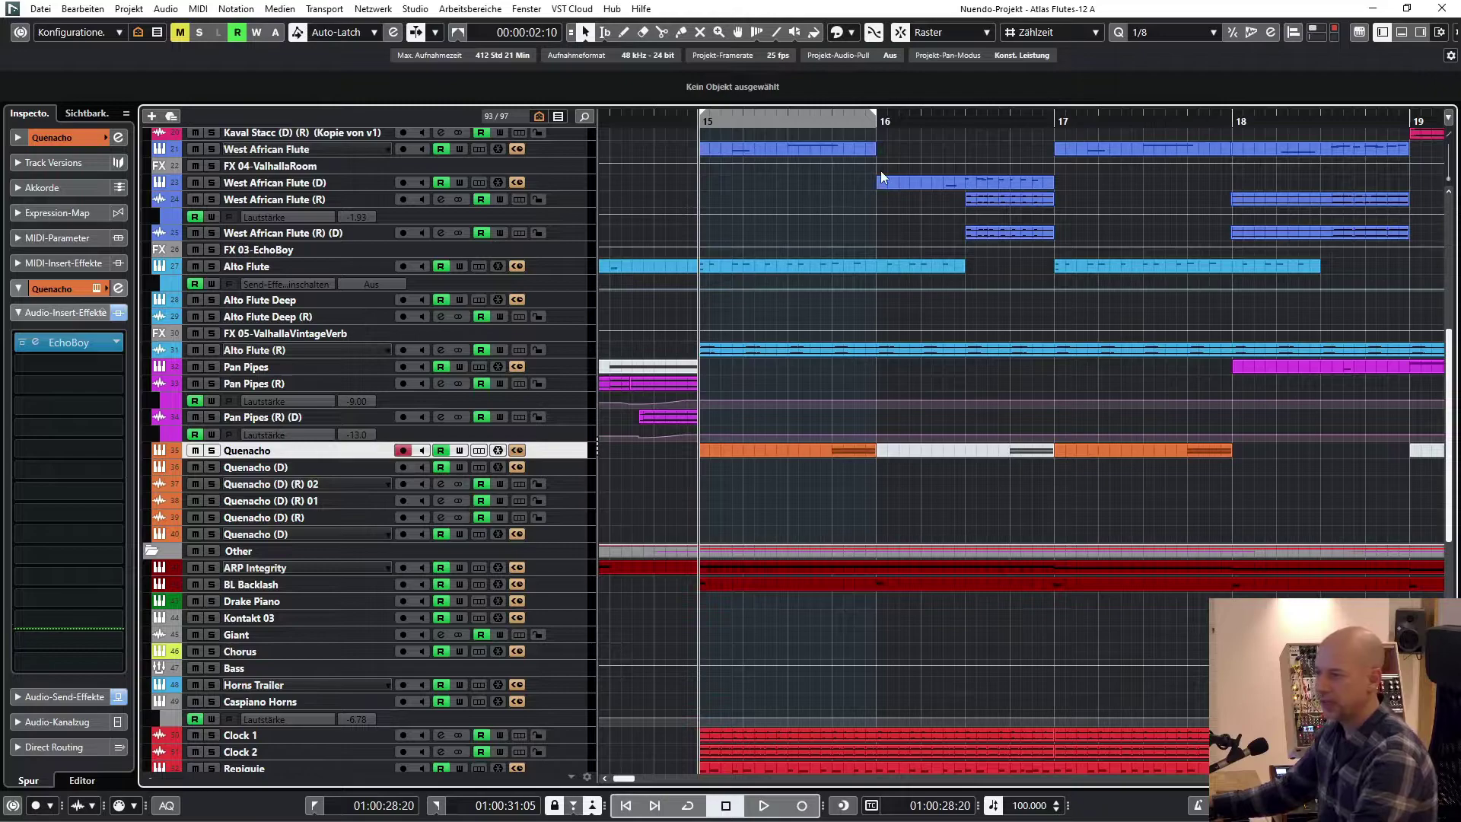
{"action": "key", "text": "s"}
{"action": "key", "text": "space"}
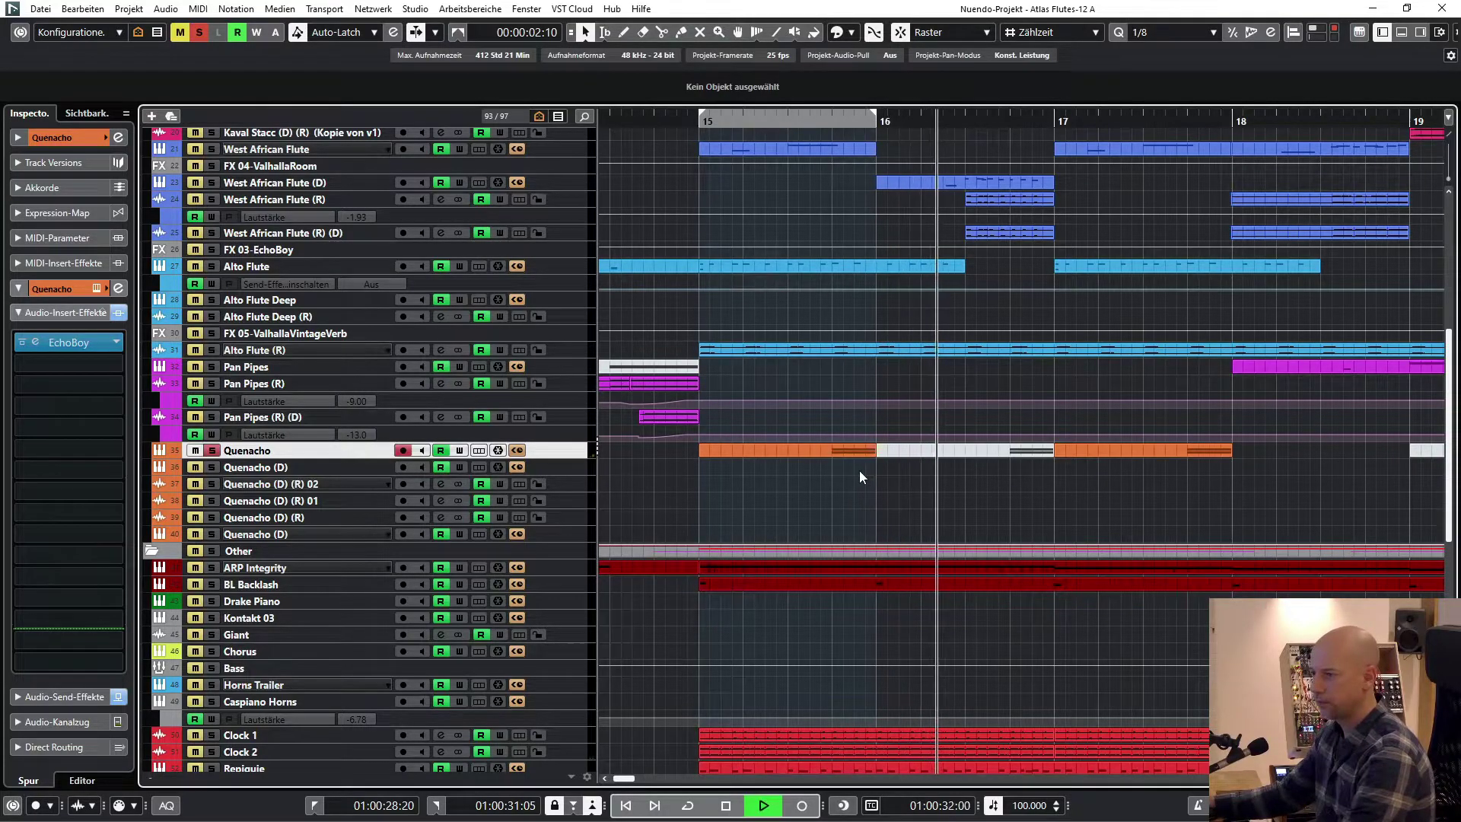
{"action": "key", "text": "space"}
{"action": "key", "text": "s"}
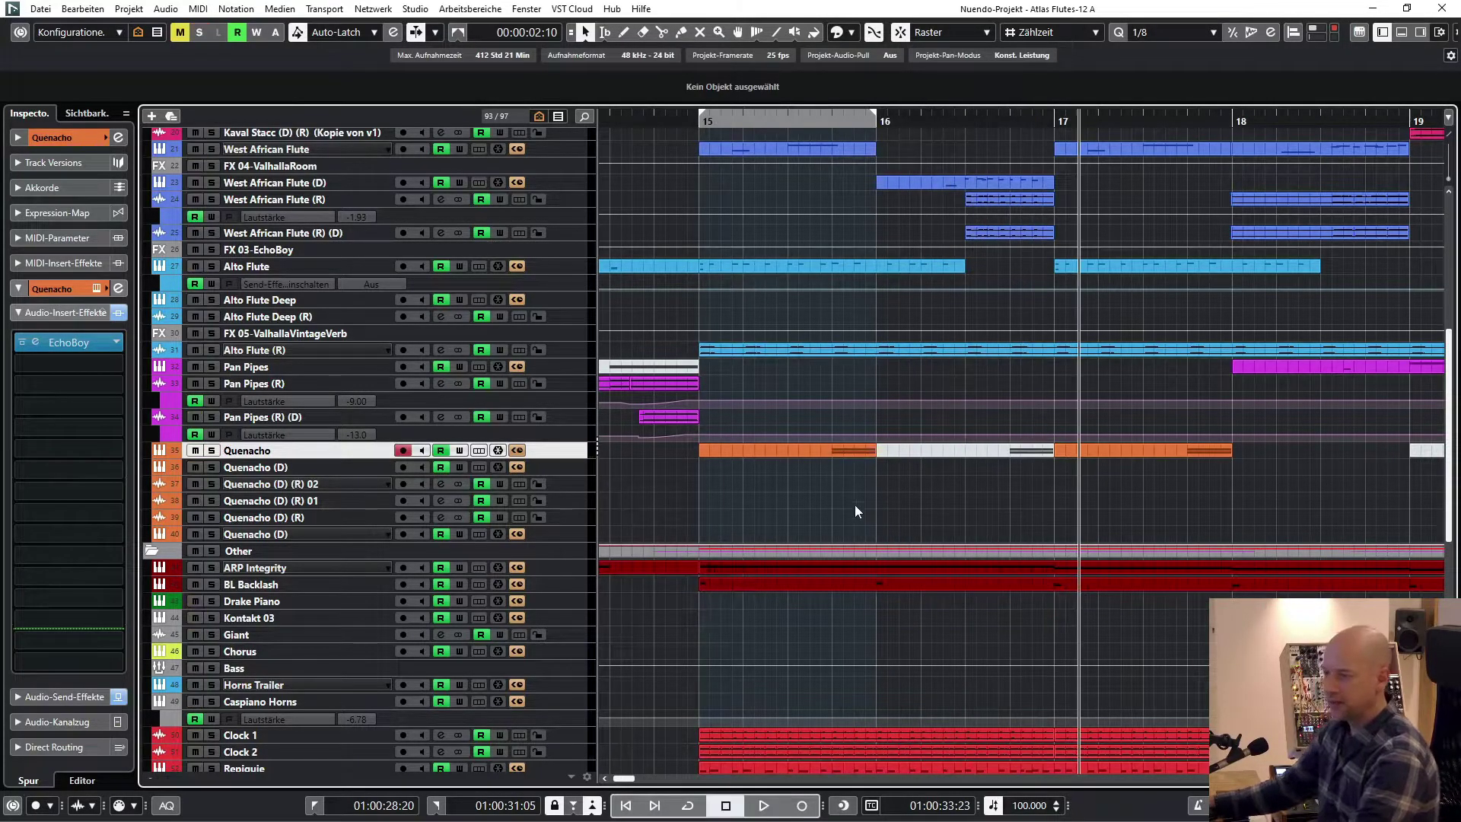
Solo the BL Backlash track with the playback position at bar 15, and open its Diva instrument to examine the patch.
{"action": "scroll", "coordinate": [837, 479], "scroll_direction": "down", "scroll_amount": 4}
{"action": "left_click", "coordinate": [823, 455]}
{"action": "key", "text": "1"}
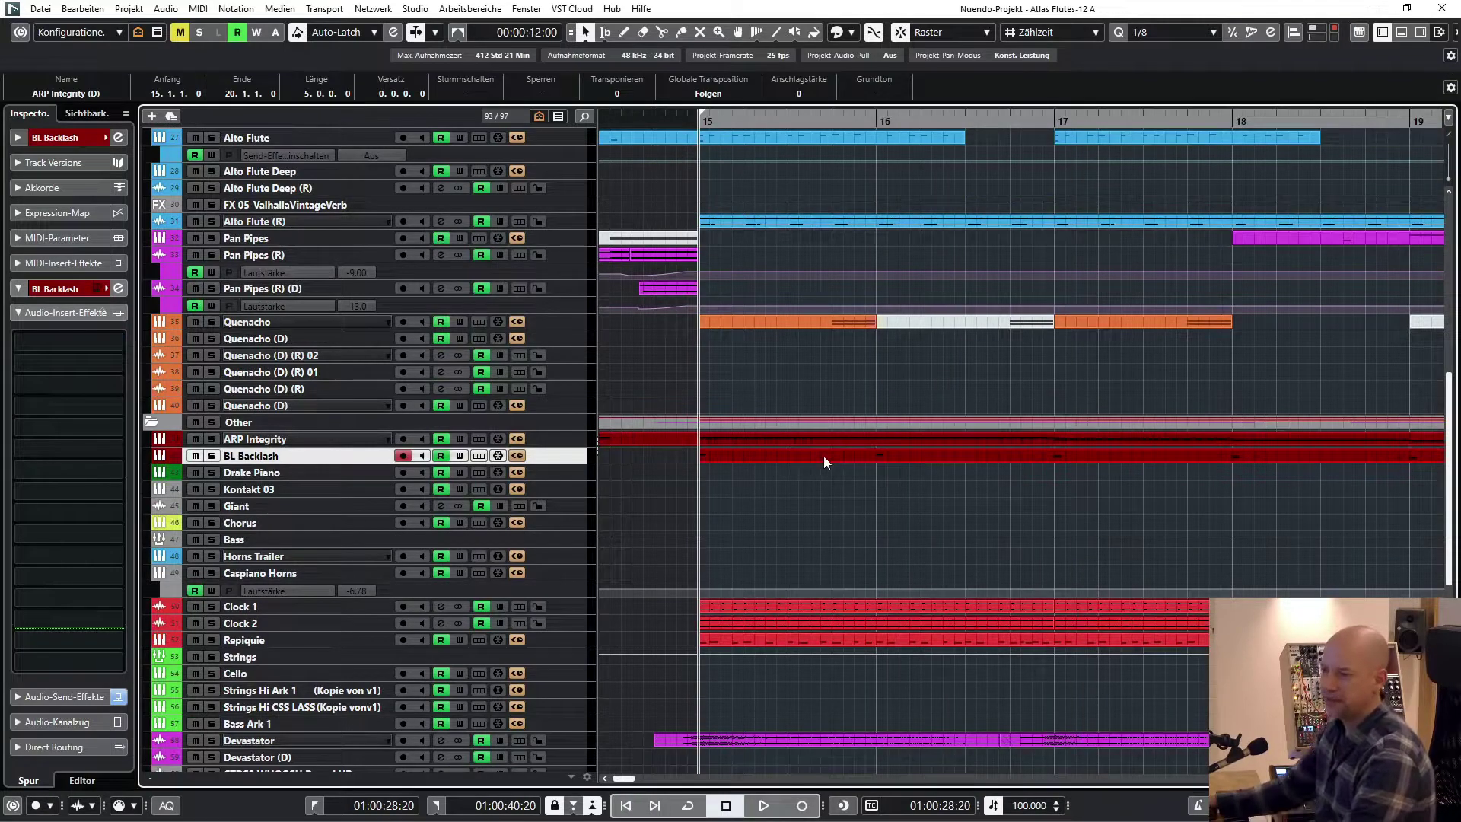
{"action": "key", "text": "s"}
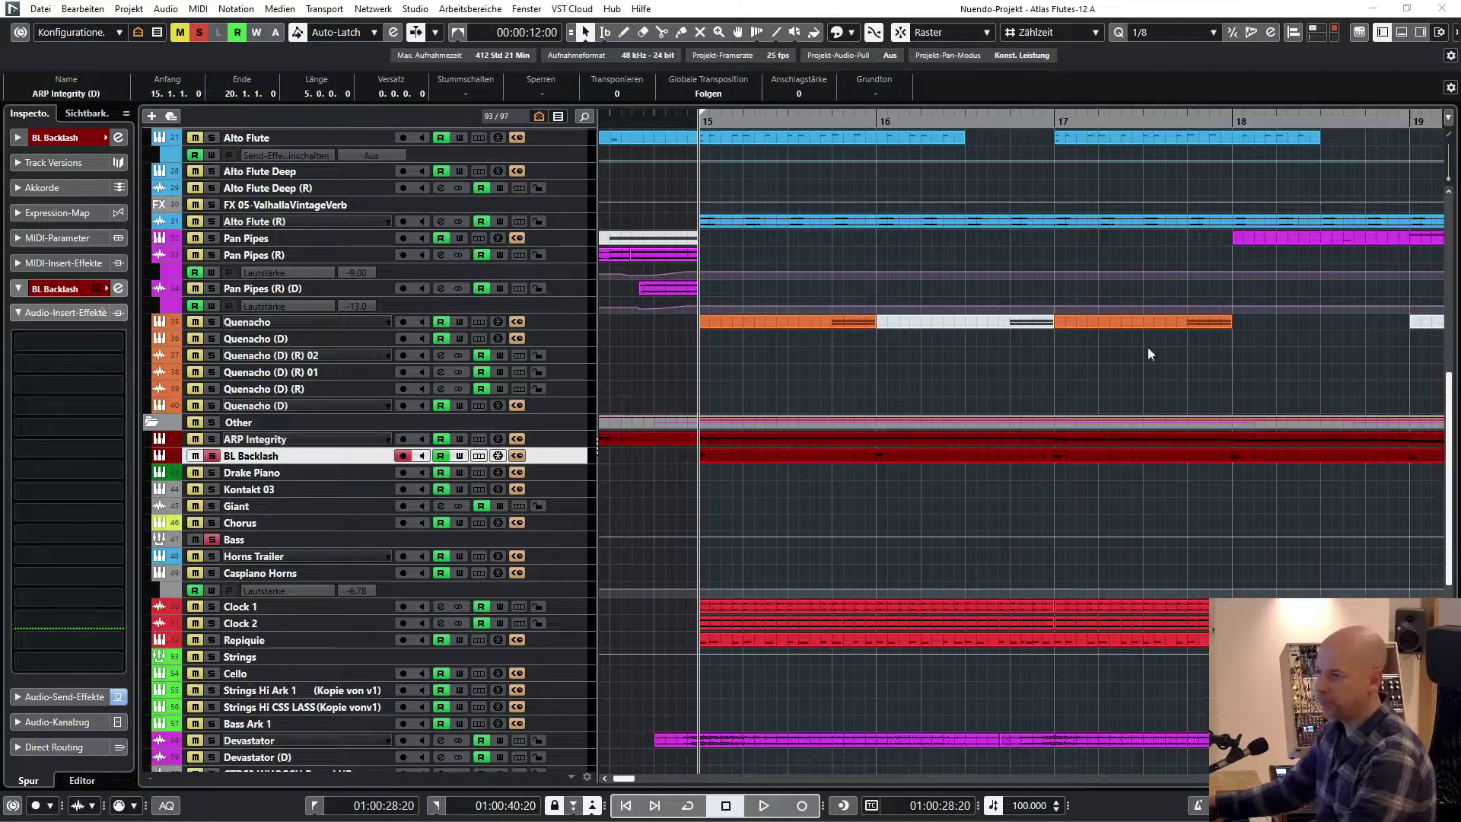
{"action": "left_click_drag", "start_coordinate": [1460, 200], "coordinate": [165, 127]}
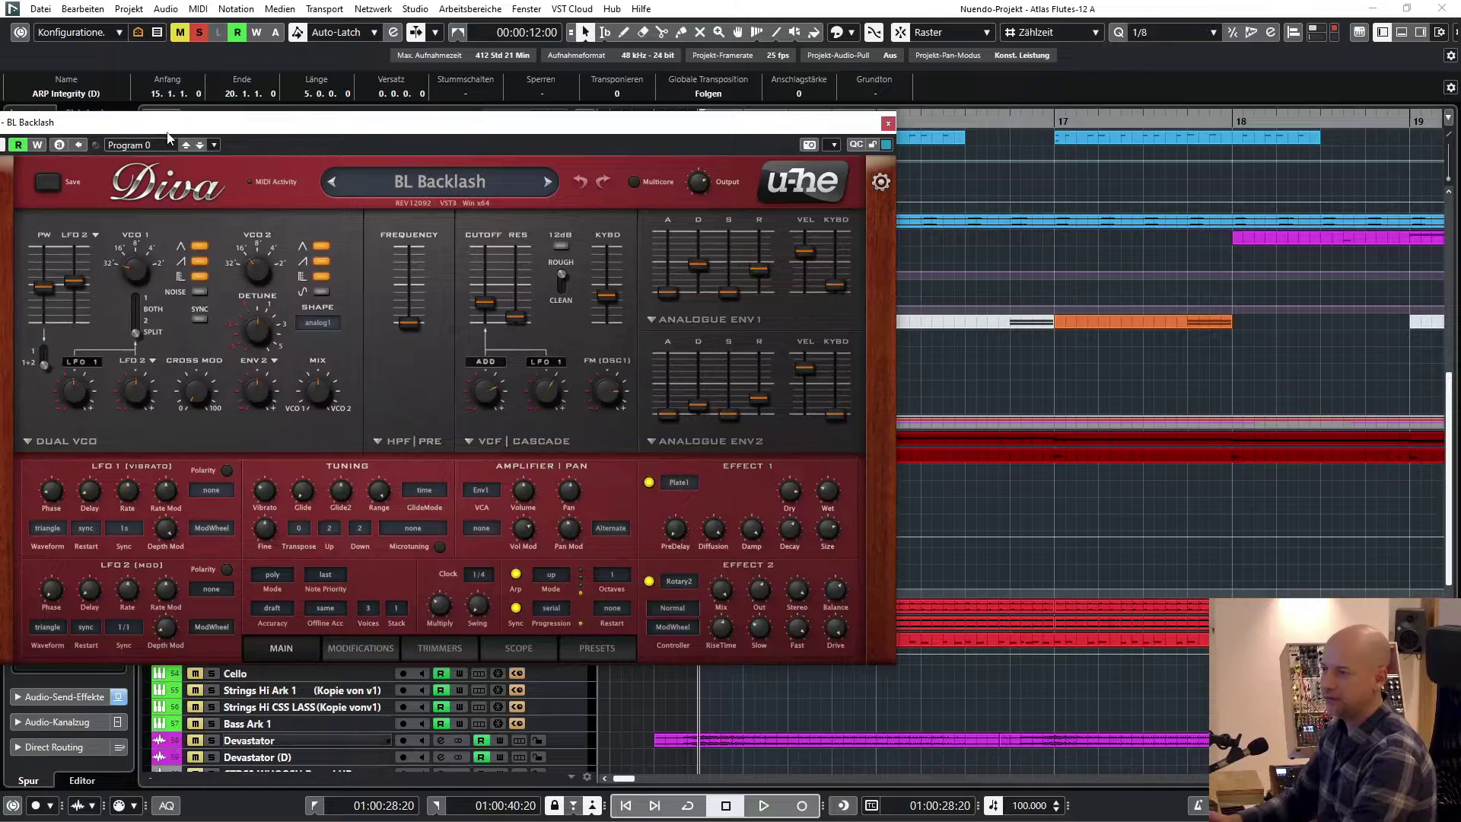
Audition BL Backlash from bar 15 while checking its audio send effects, and deactivate all solos.
{"action": "key", "text": "space"}
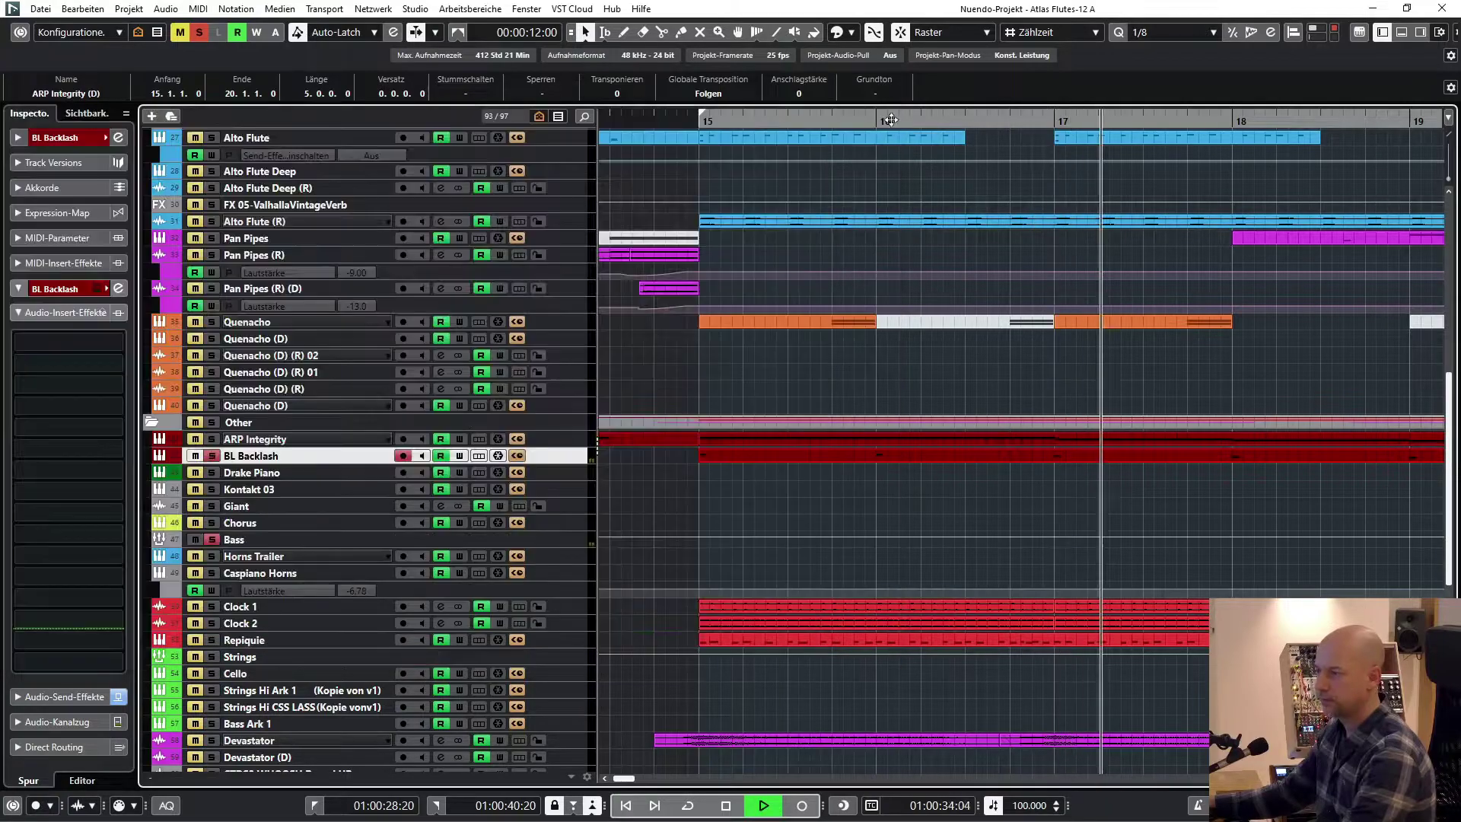
{"action": "left_click", "coordinate": [889, 123]}
{"action": "left_click", "coordinate": [78, 696]}
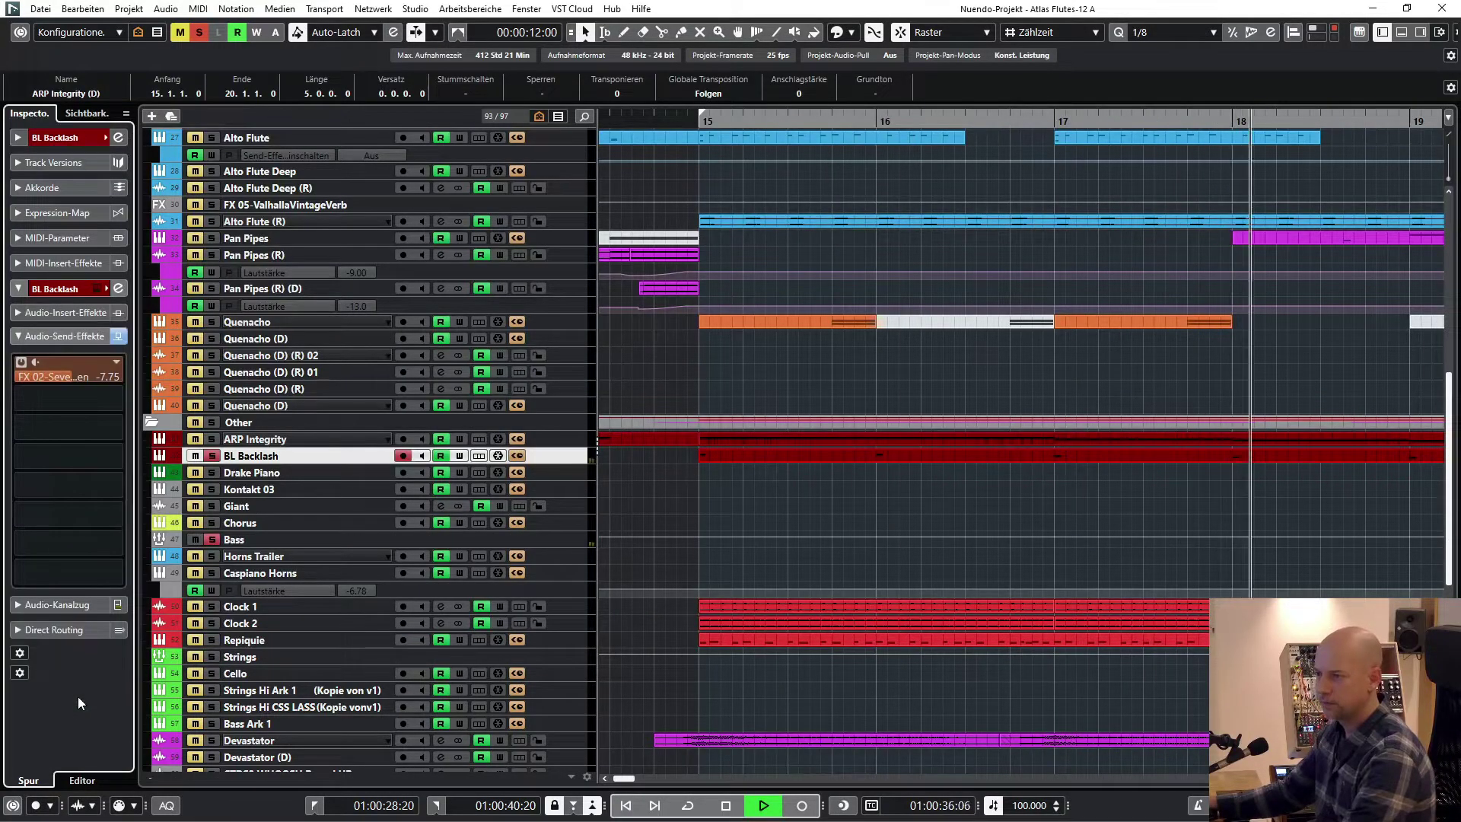
{"action": "key", "text": "space"}
{"action": "left_click", "coordinate": [199, 32]}
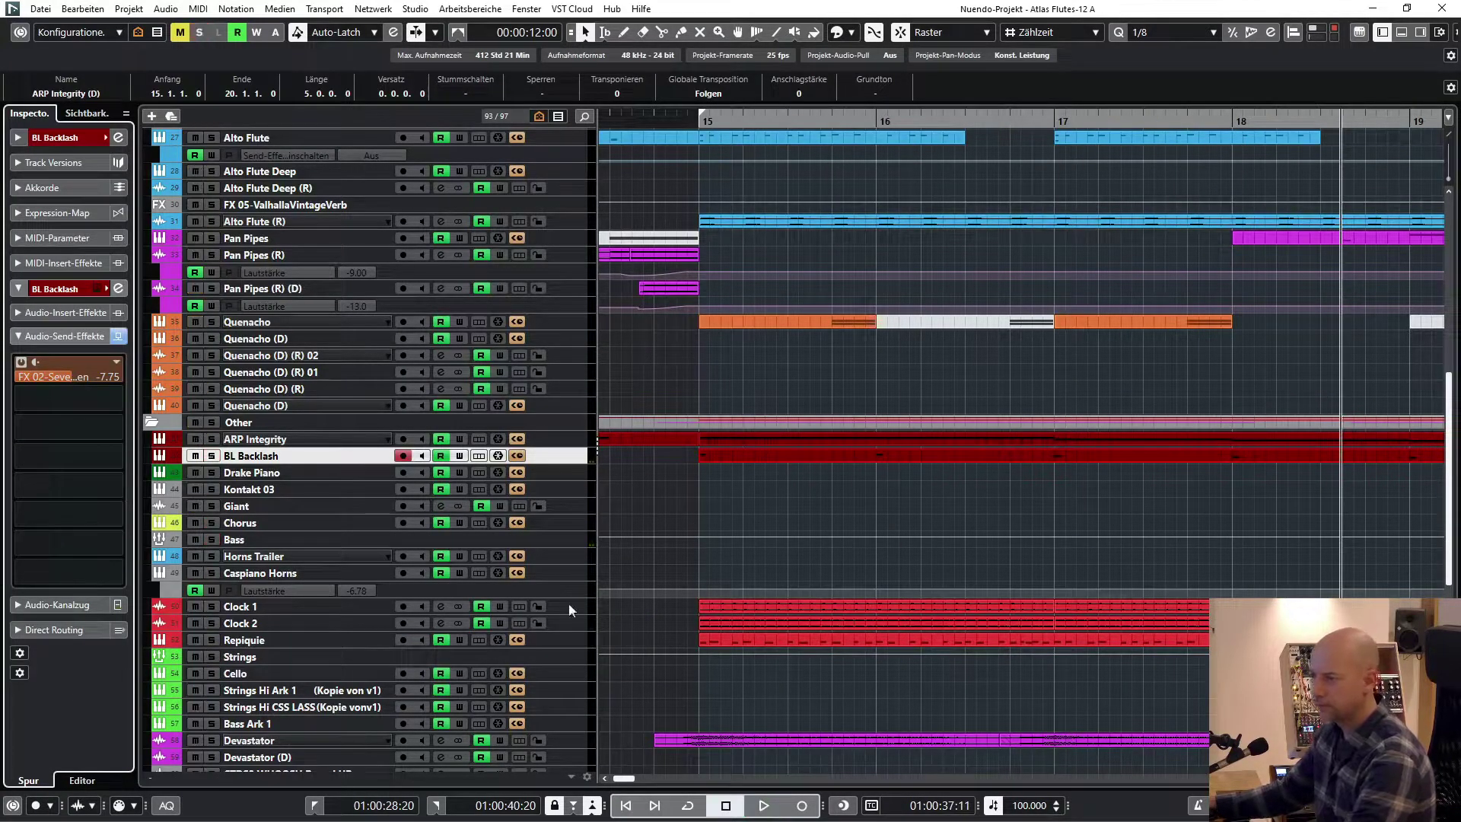
Select the Clock 1 clip at bar 15 and set the locators around it, with the playback position at its start.
{"action": "scroll", "coordinate": [396, 531], "scroll_direction": "down", "scroll_amount": 5}
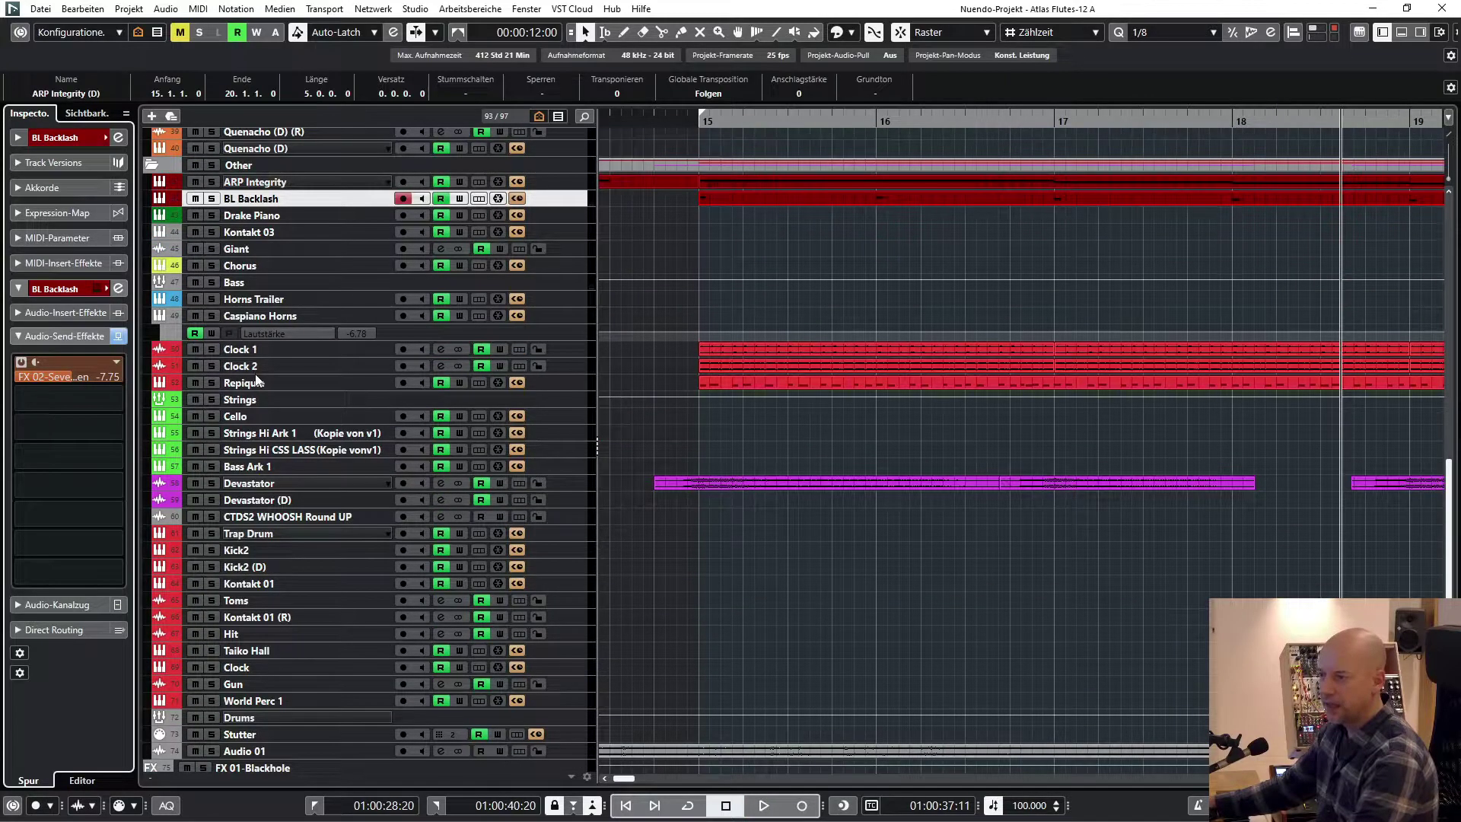
{"action": "left_click", "coordinate": [269, 350]}
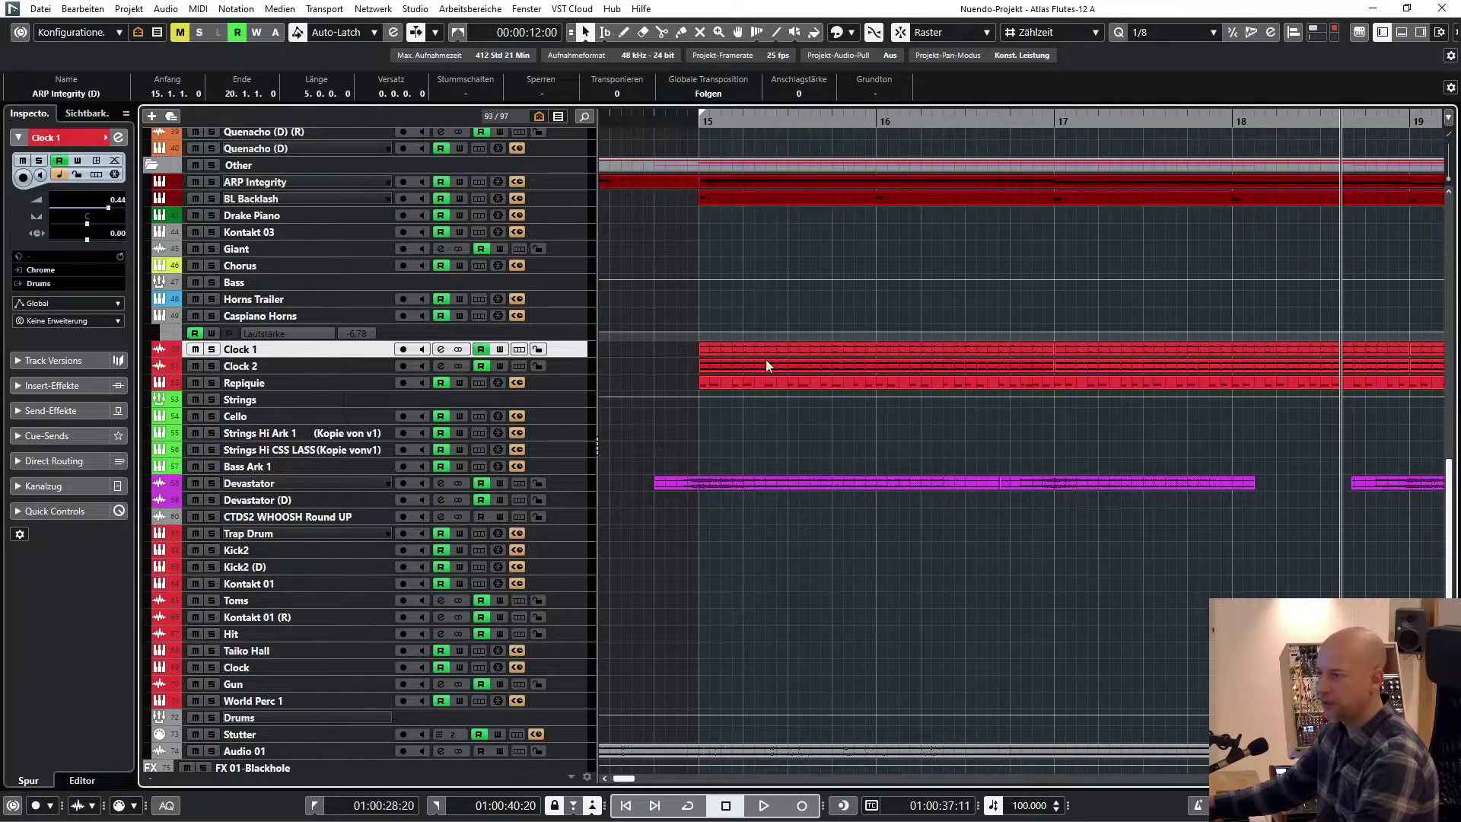
{"action": "left_click", "coordinate": [770, 353]}
{"action": "key", "text": "p"}
{"action": "key", "text": "l"}
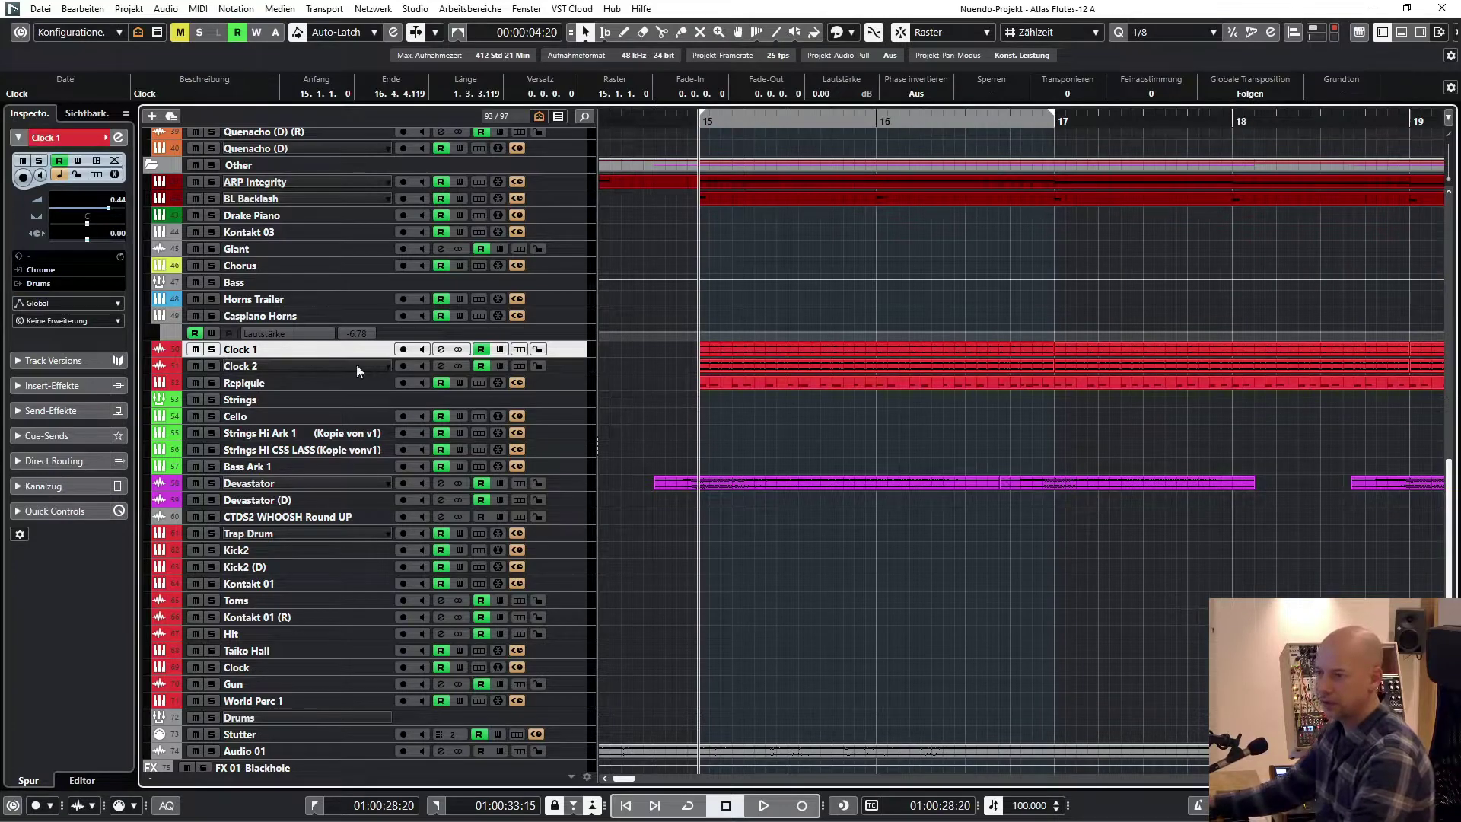
Audition Clock 1 in solo from bar 15, switching the solo to Clock 2 during playback.
{"action": "left_click", "coordinate": [213, 350]}
{"action": "key", "text": "space"}
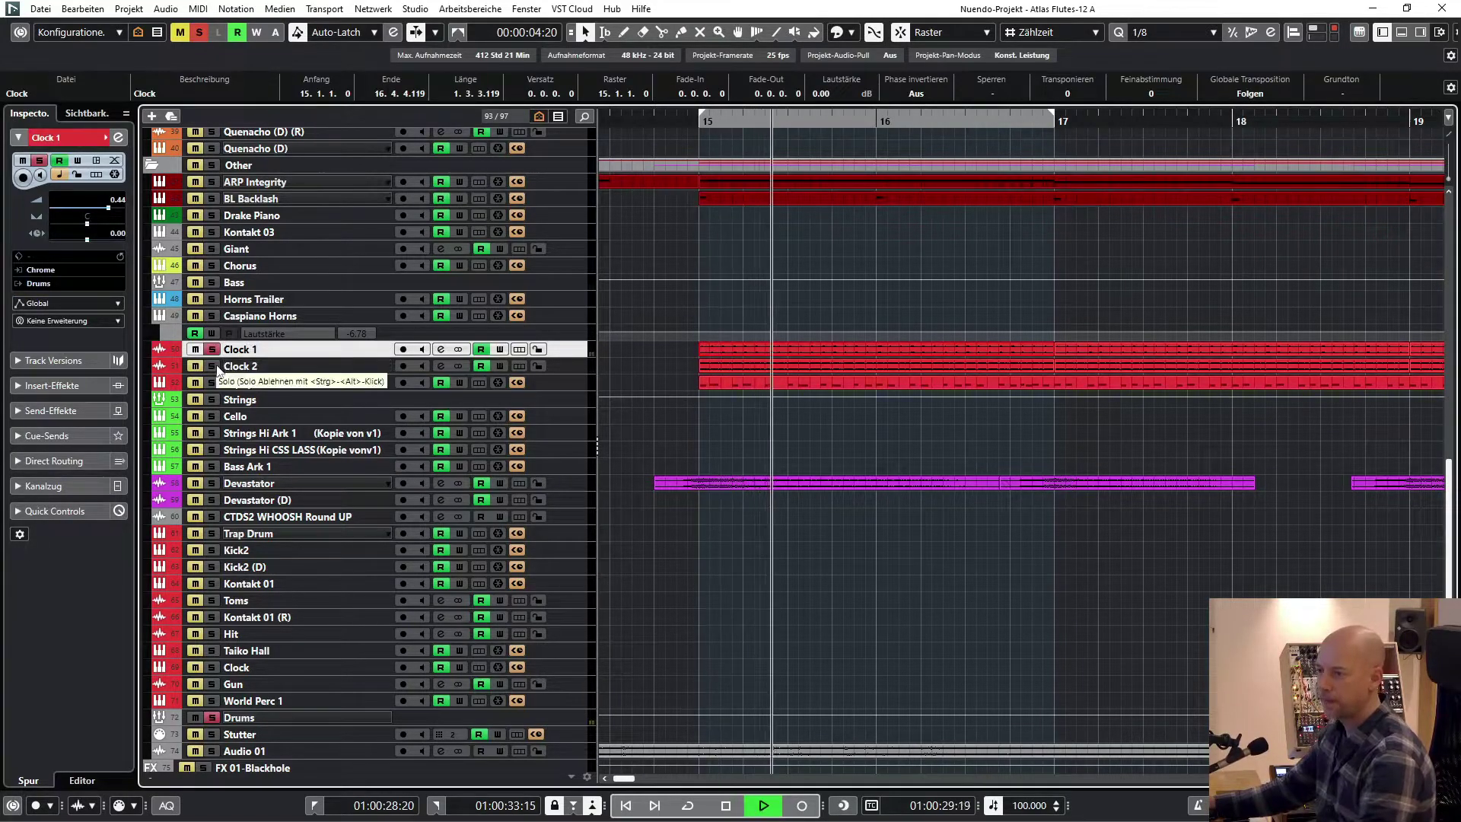
{"action": "left_click", "coordinate": [213, 366]}
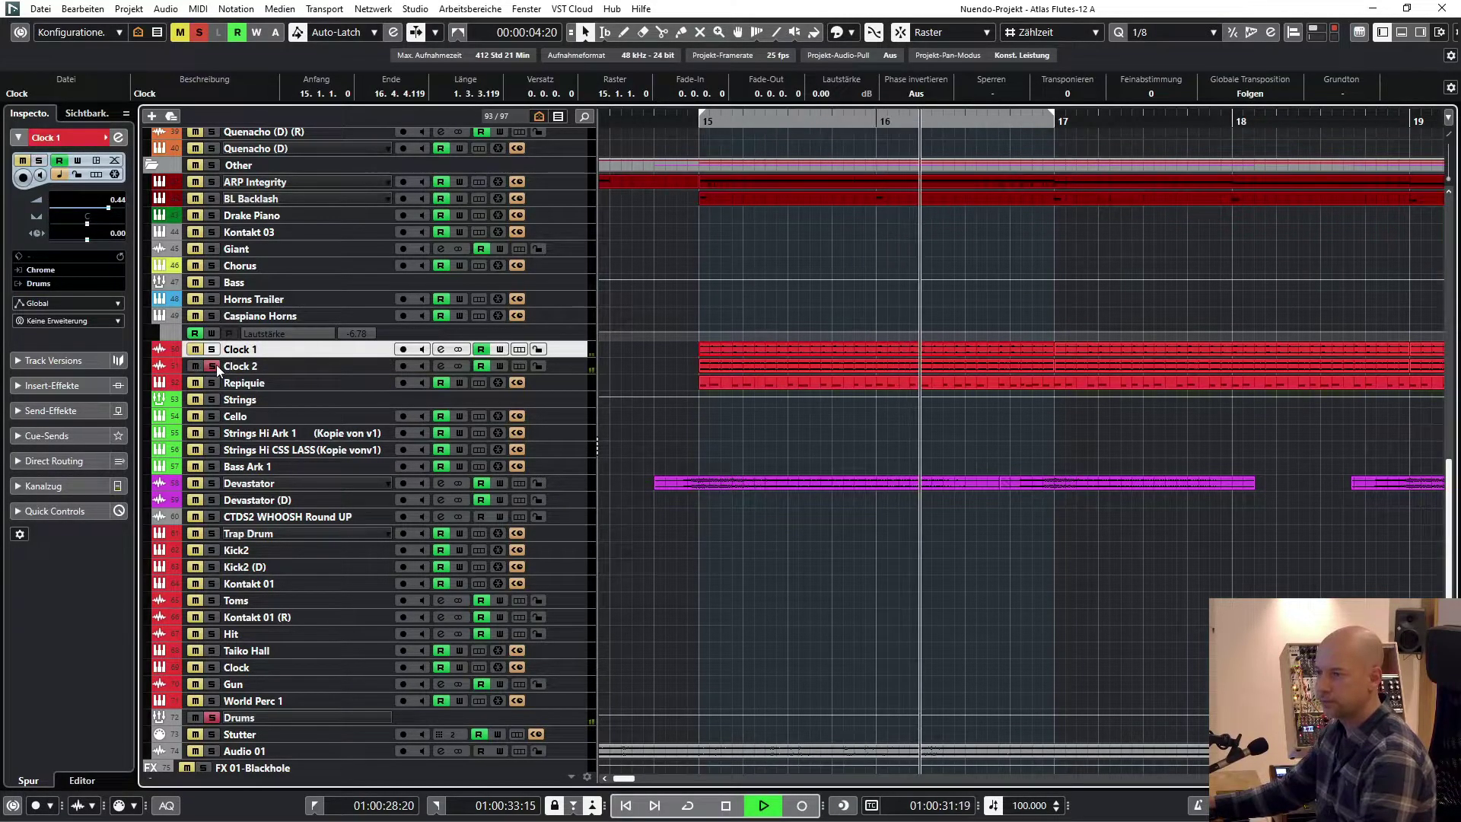
{"action": "key", "text": "space"}
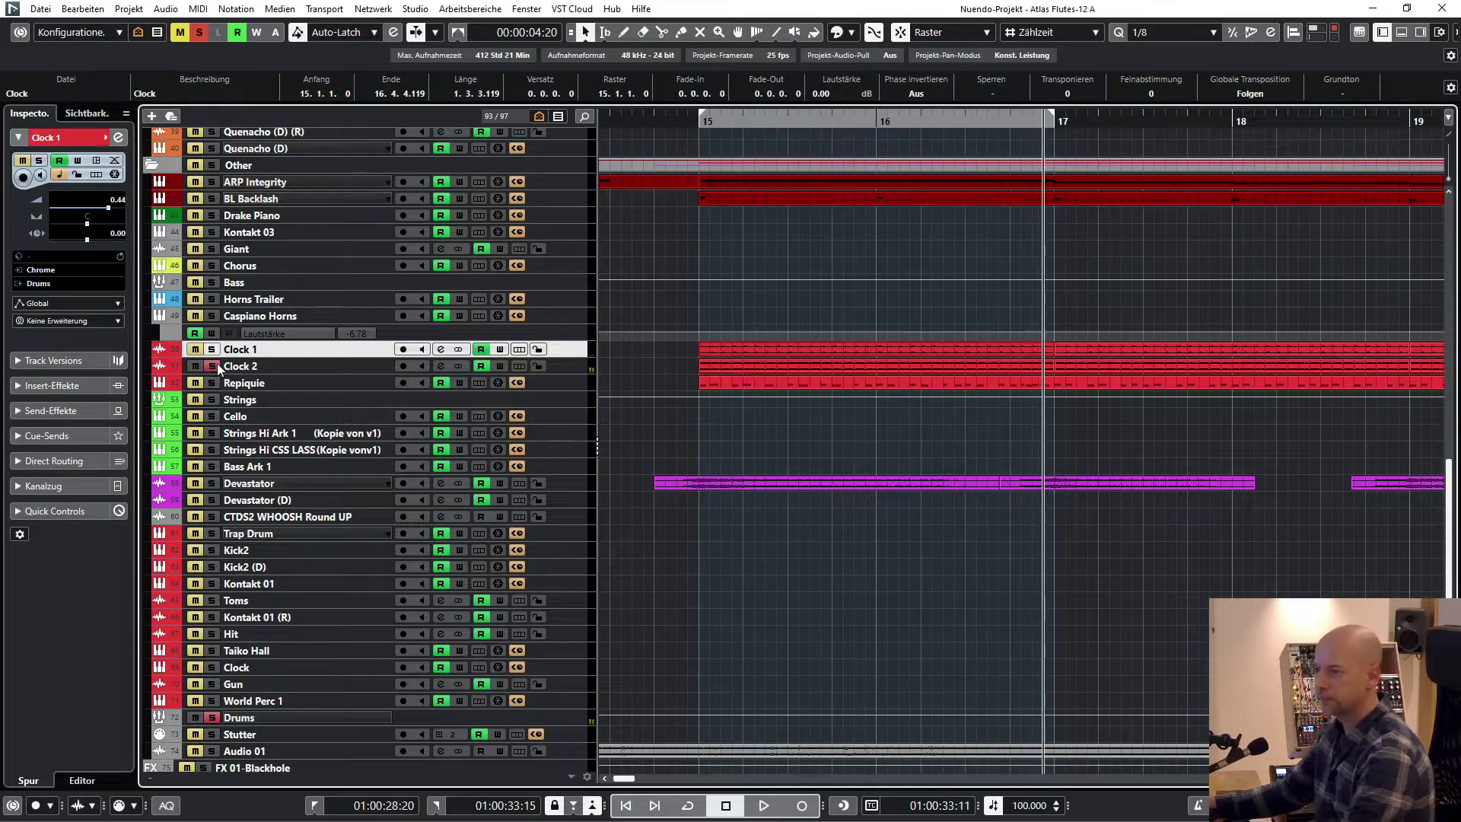
{"action": "left_click", "coordinate": [217, 364]}
Examine Repiquie's Kontakt instrument and audition the track in solo from bar 15.
{"action": "left_click", "coordinate": [267, 381]}
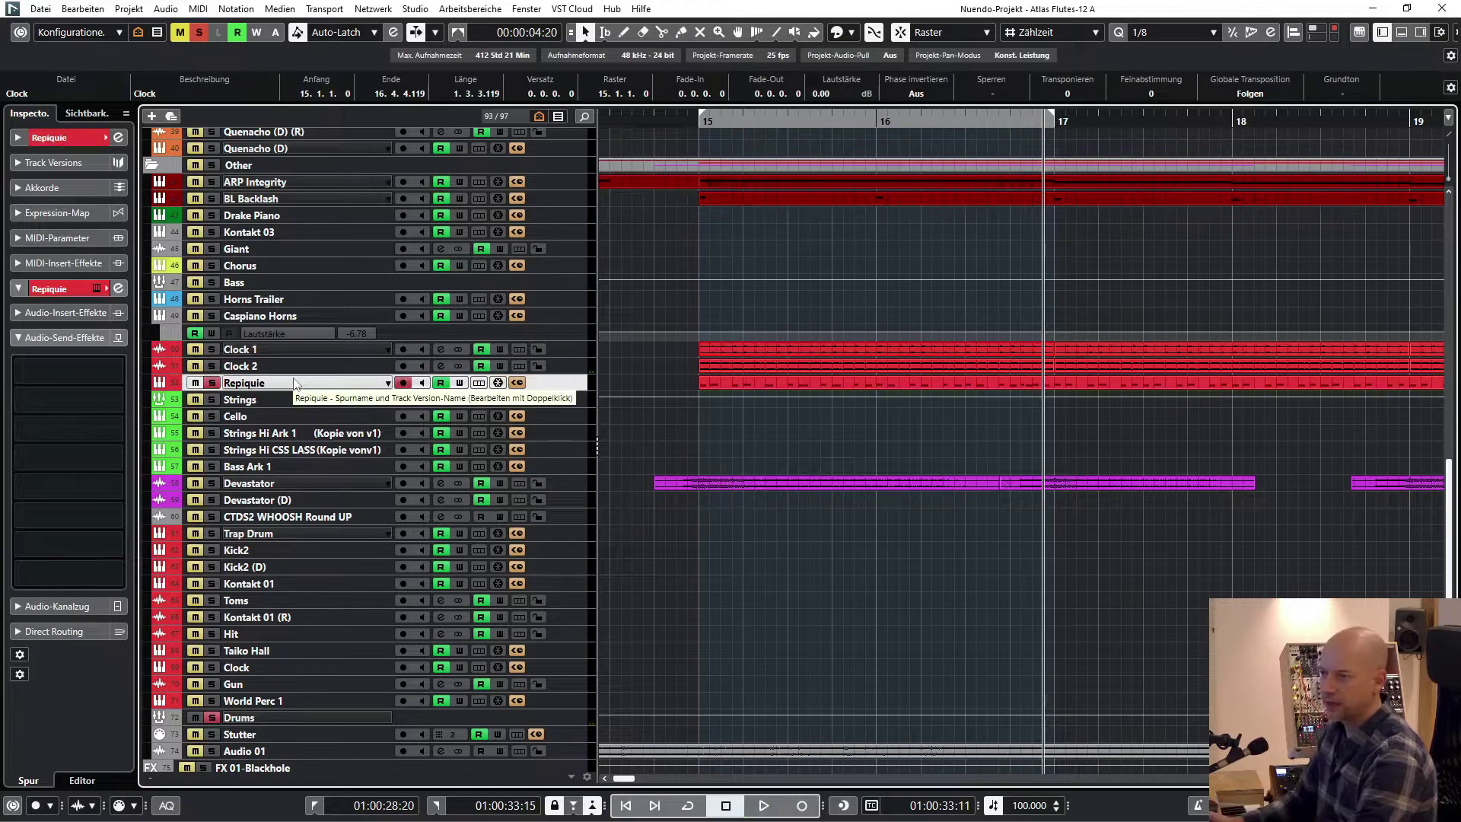
{"action": "key", "text": "1"}
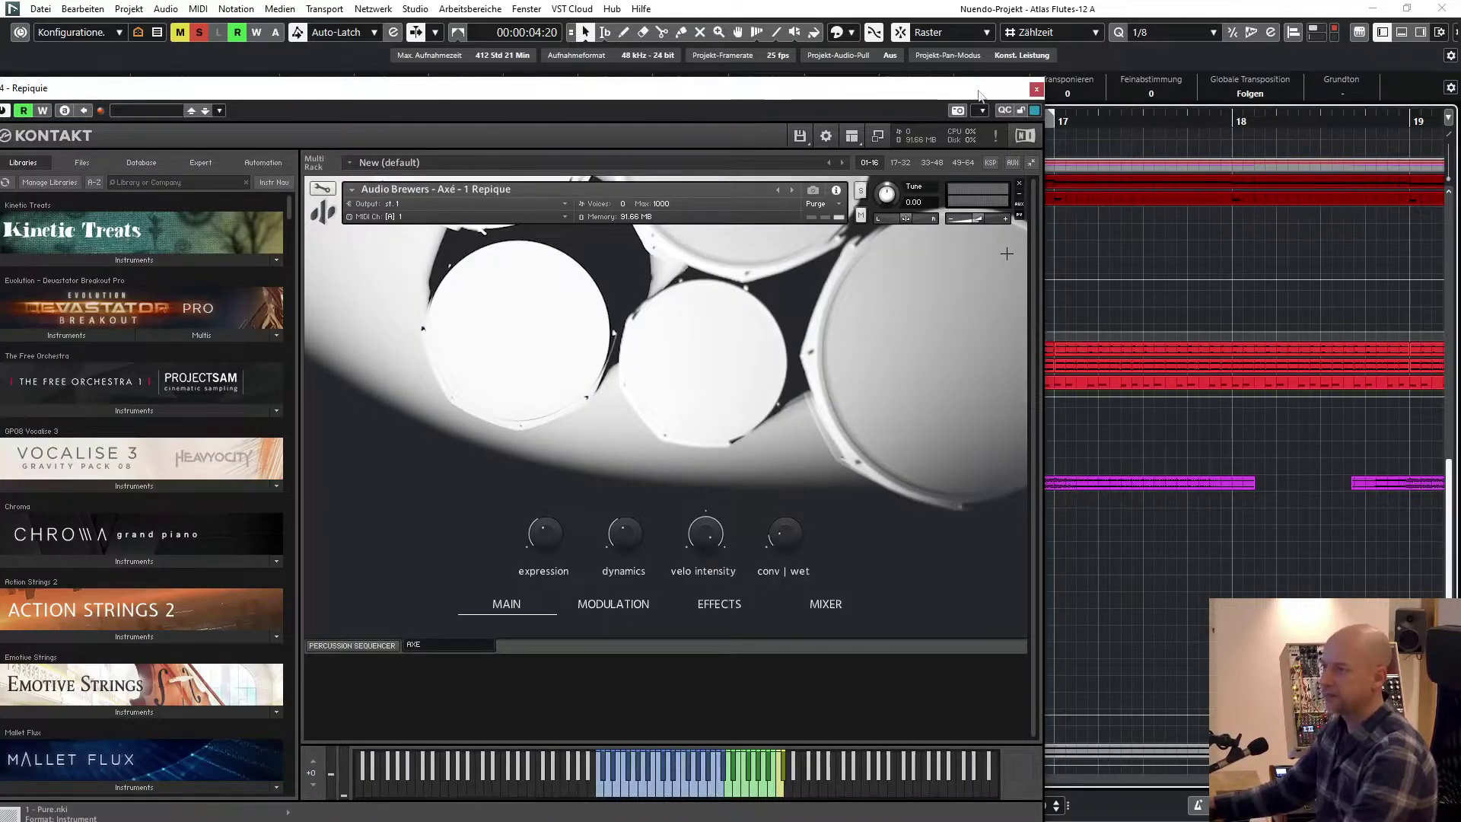
{"action": "left_click", "coordinate": [1037, 90]}
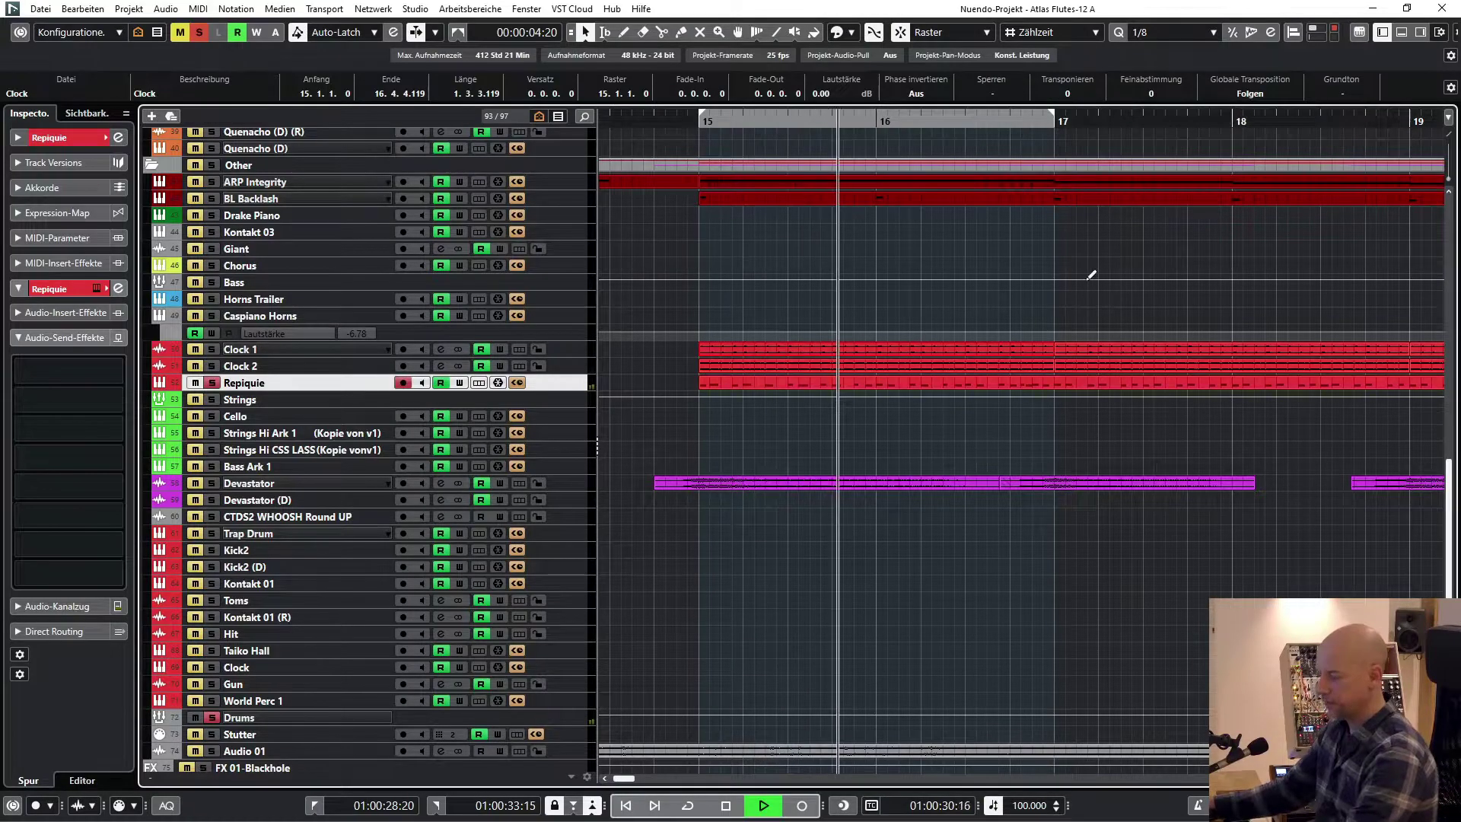
{"action": "scroll", "coordinate": [1089, 262], "scroll_direction": "down", "scroll_amount": 4}
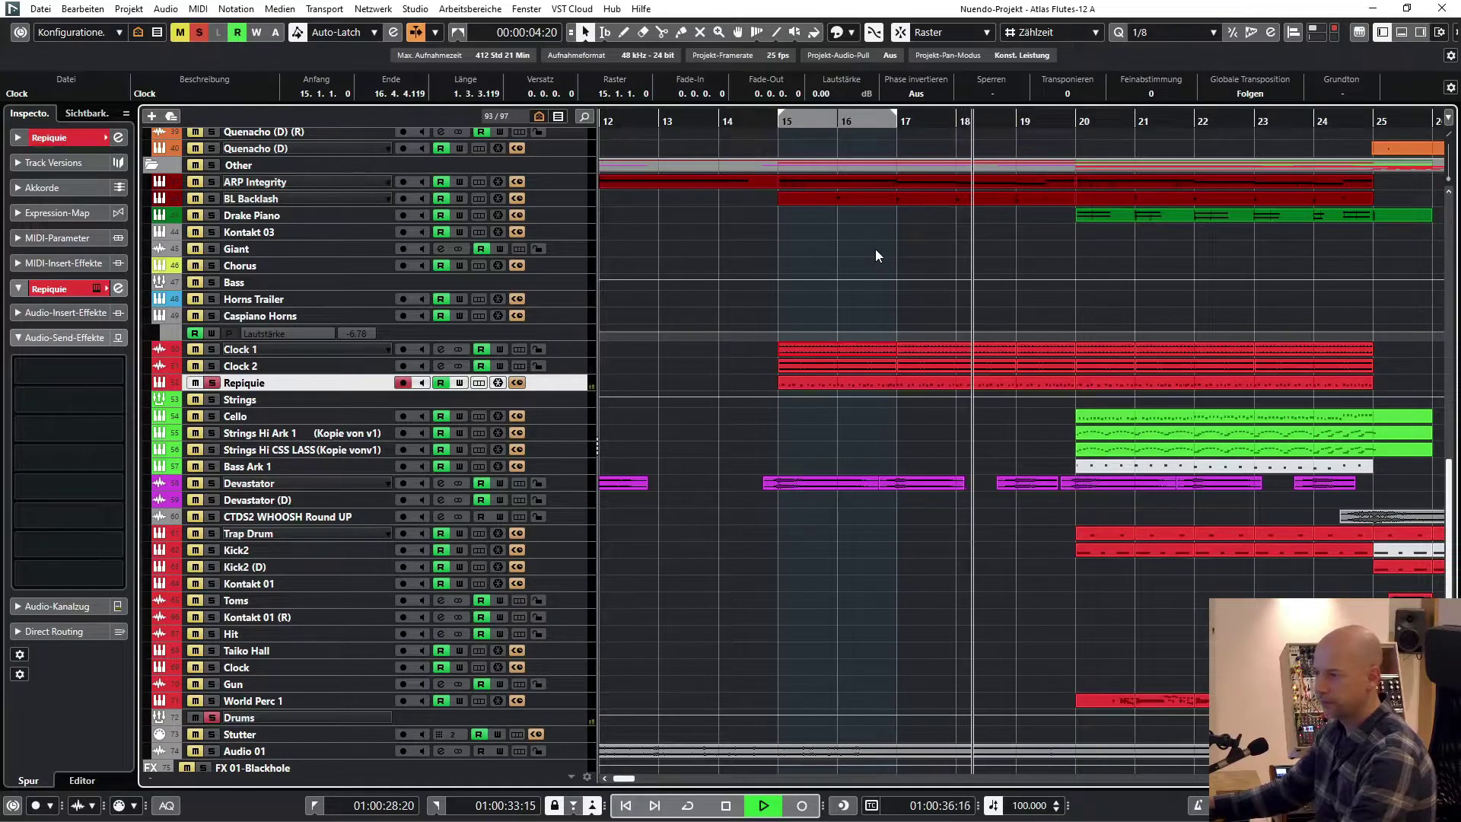
{"action": "key", "text": "space"}
{"action": "key", "text": "s"}
Solo the Devastator track and audition it from the start of its clip just before bar 15.
{"action": "left_click", "coordinate": [269, 486]}
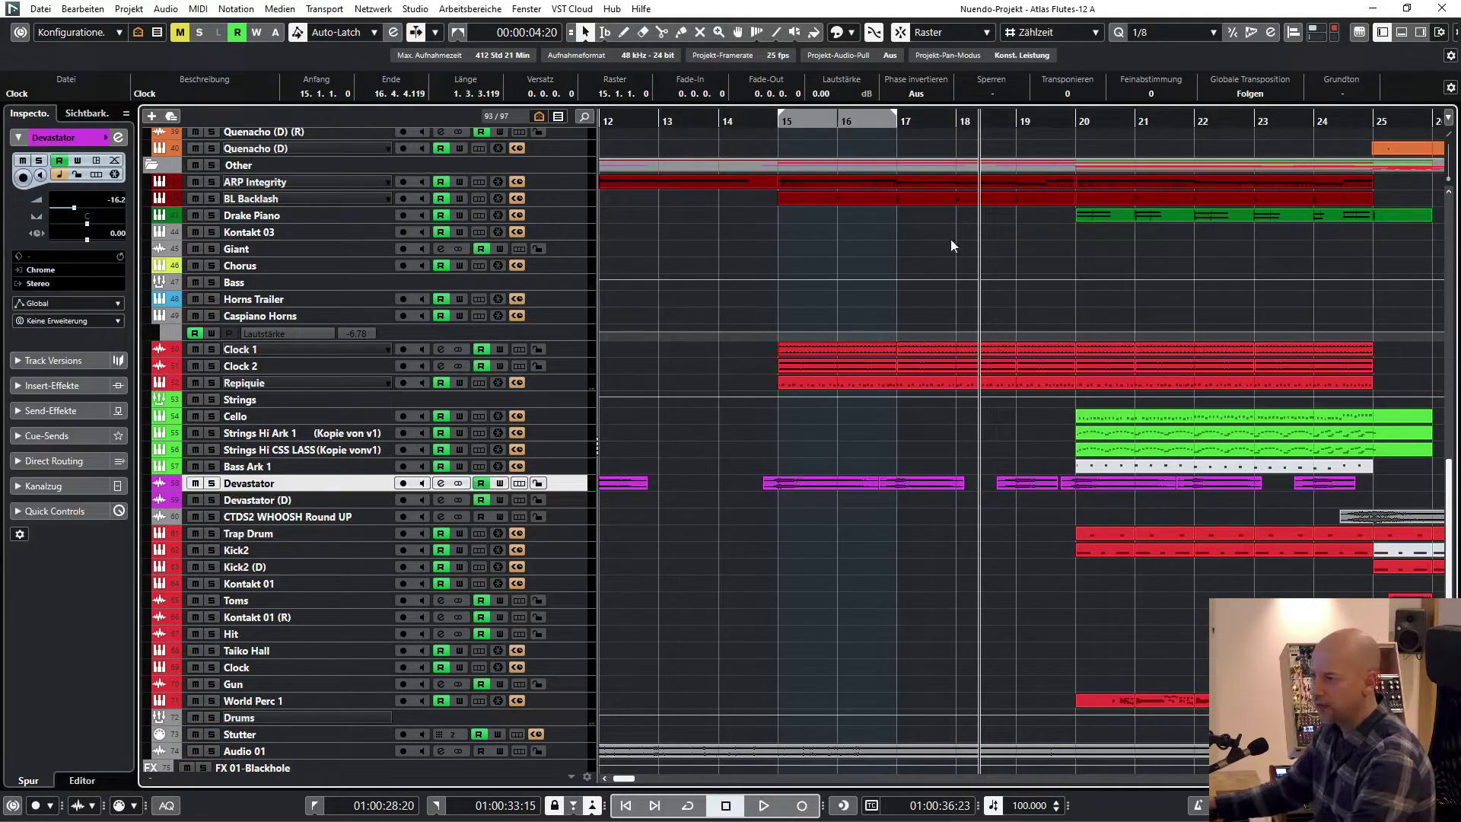
{"action": "key", "text": "KP_1"}
{"action": "left_click", "coordinate": [767, 121]}
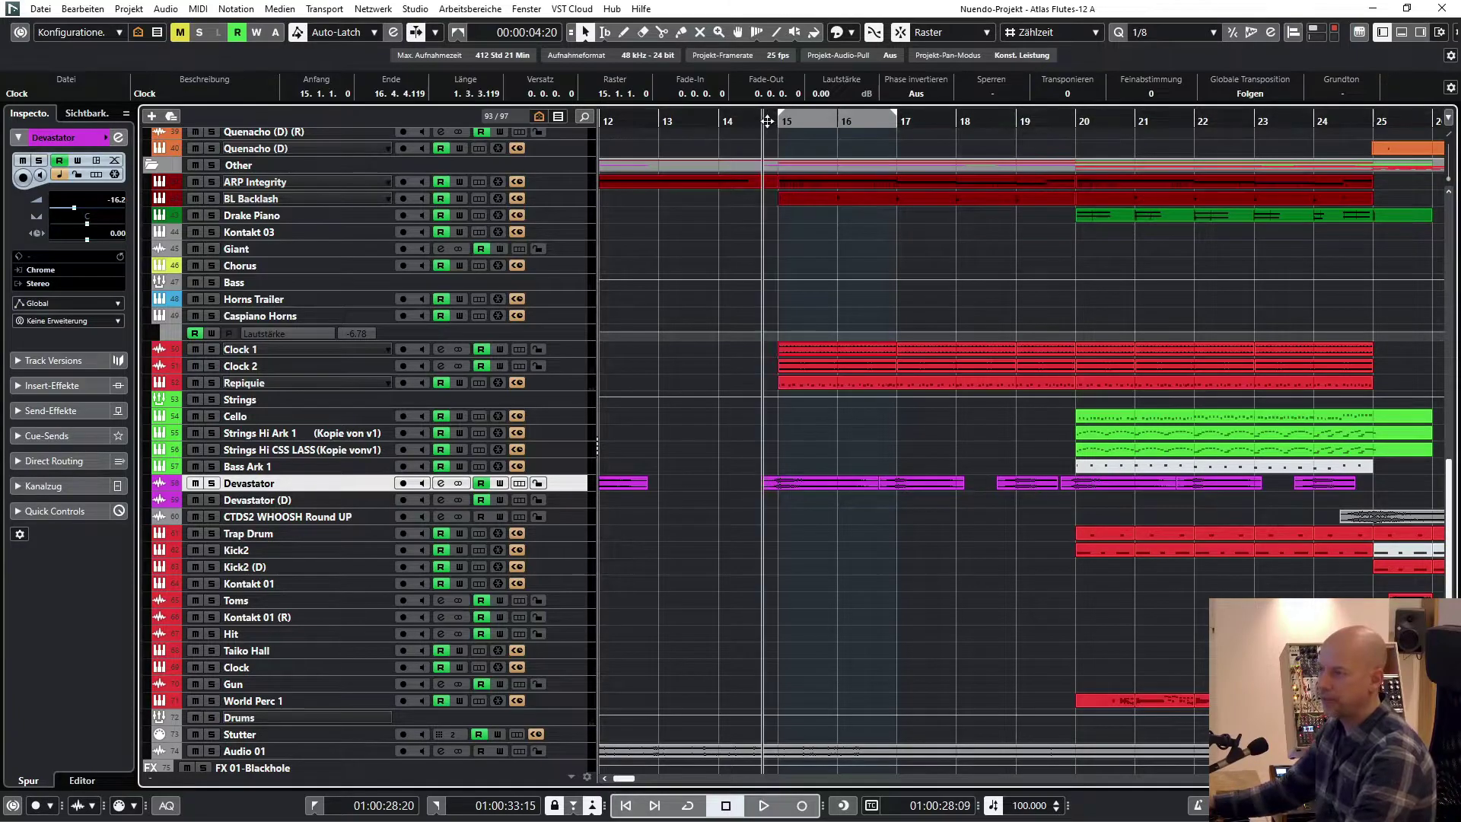
{"action": "key", "text": "s"}
{"action": "key", "text": "space"}
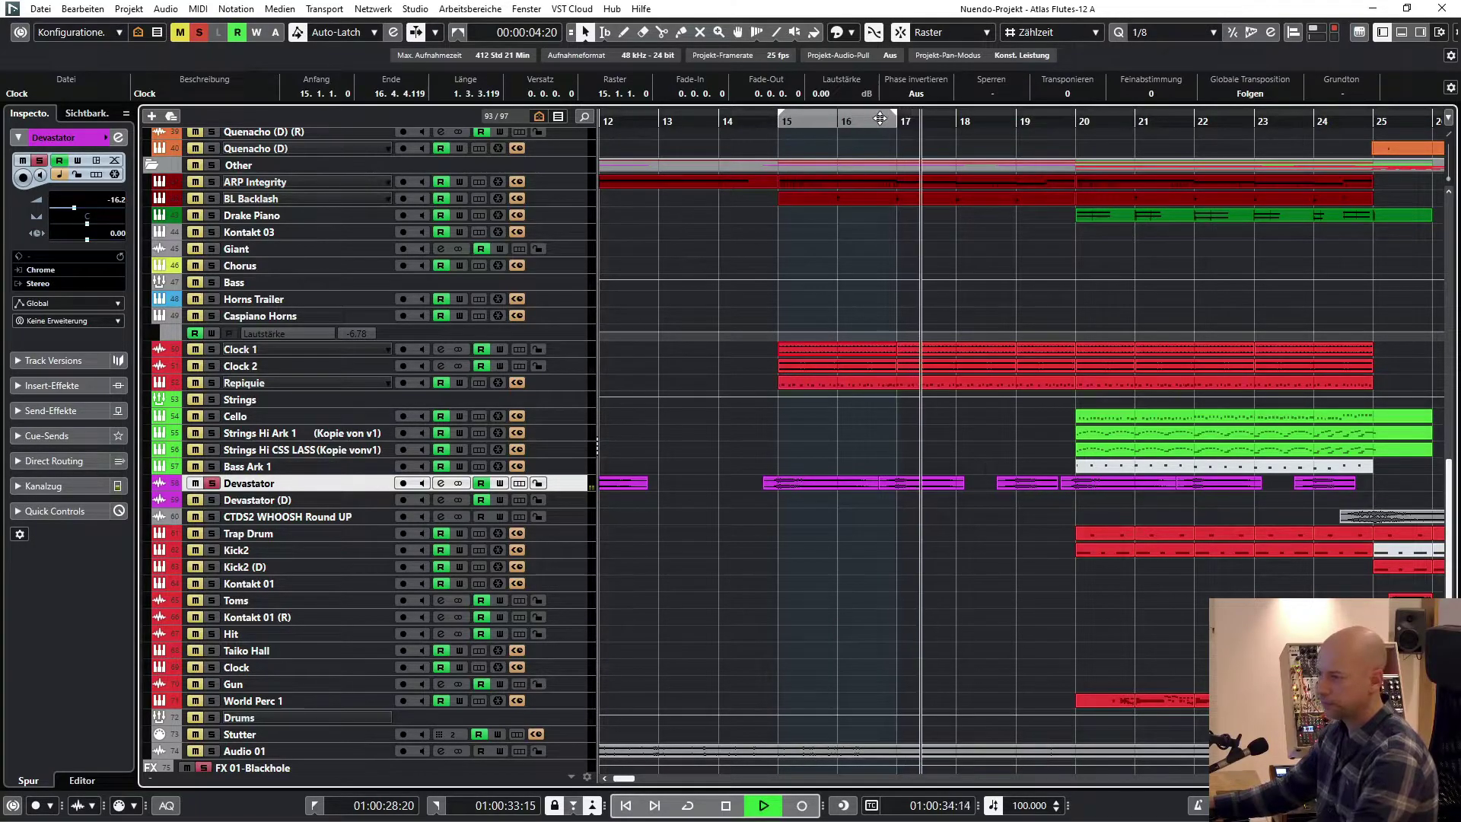
Set the locators around the Drake Piano part at bar 20 and play the full mix from there with auto-scroll on.
{"action": "left_click", "coordinate": [1098, 223]}
{"action": "key", "text": "p"}
{"action": "key", "text": "space"}
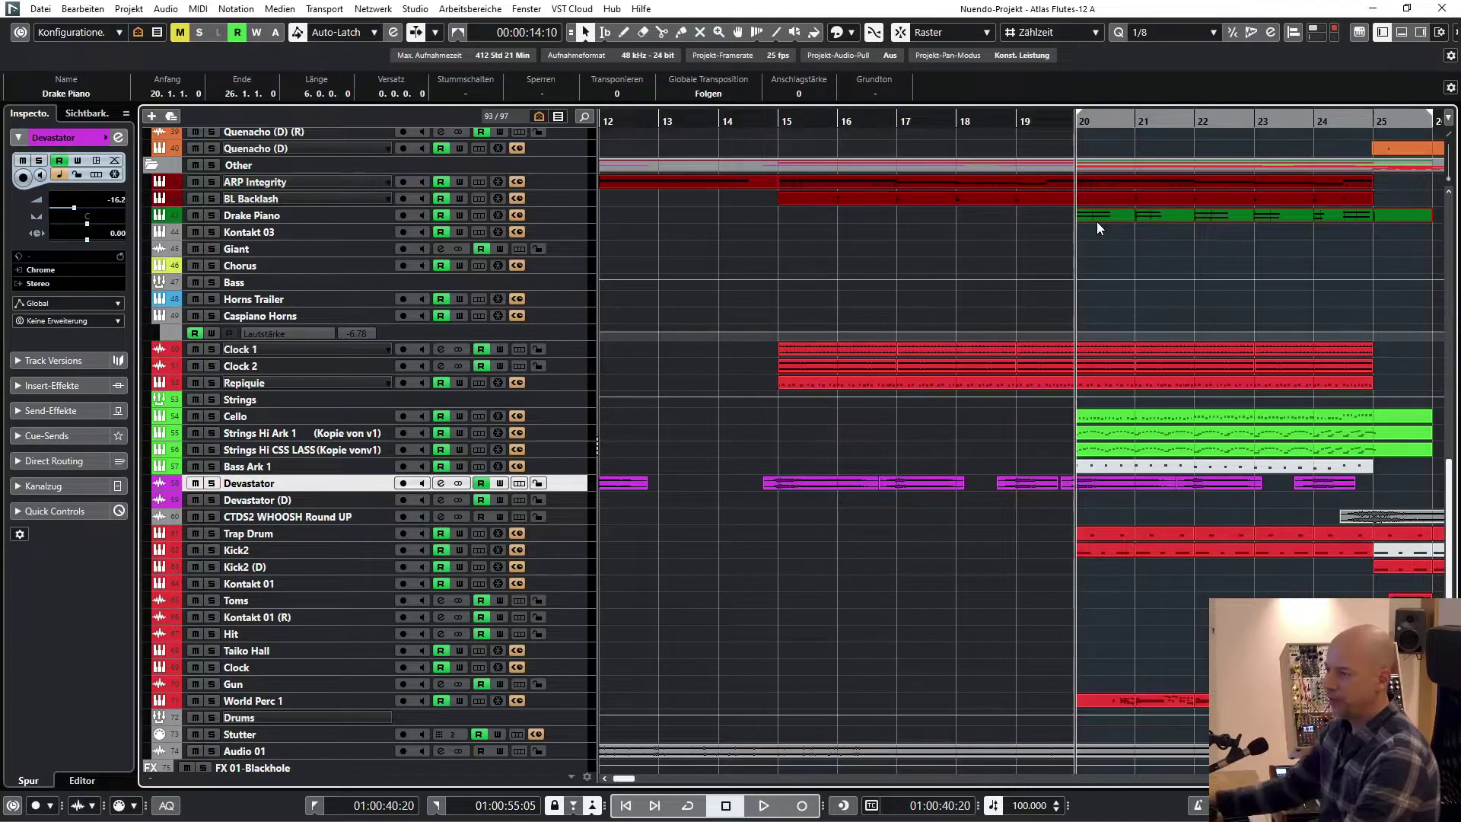
{"action": "key", "text": "space"}
{"action": "left_click", "coordinate": [1010, 231]}
{"action": "key", "text": "f"}
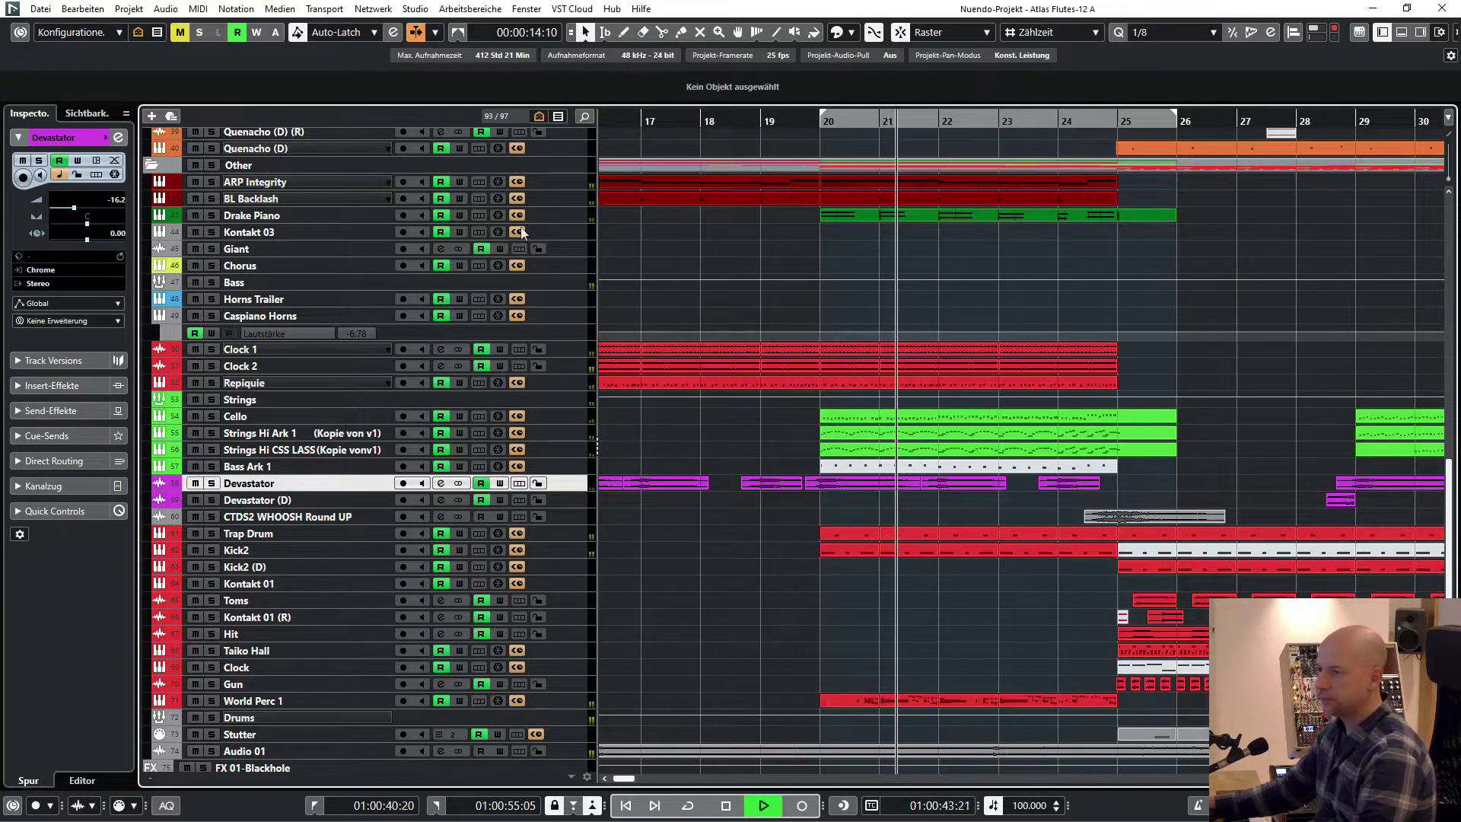
Select the Drake Piano track and look through the flute and other tracks while the full mix plays on into bar 25.
{"action": "left_click", "coordinate": [330, 218]}
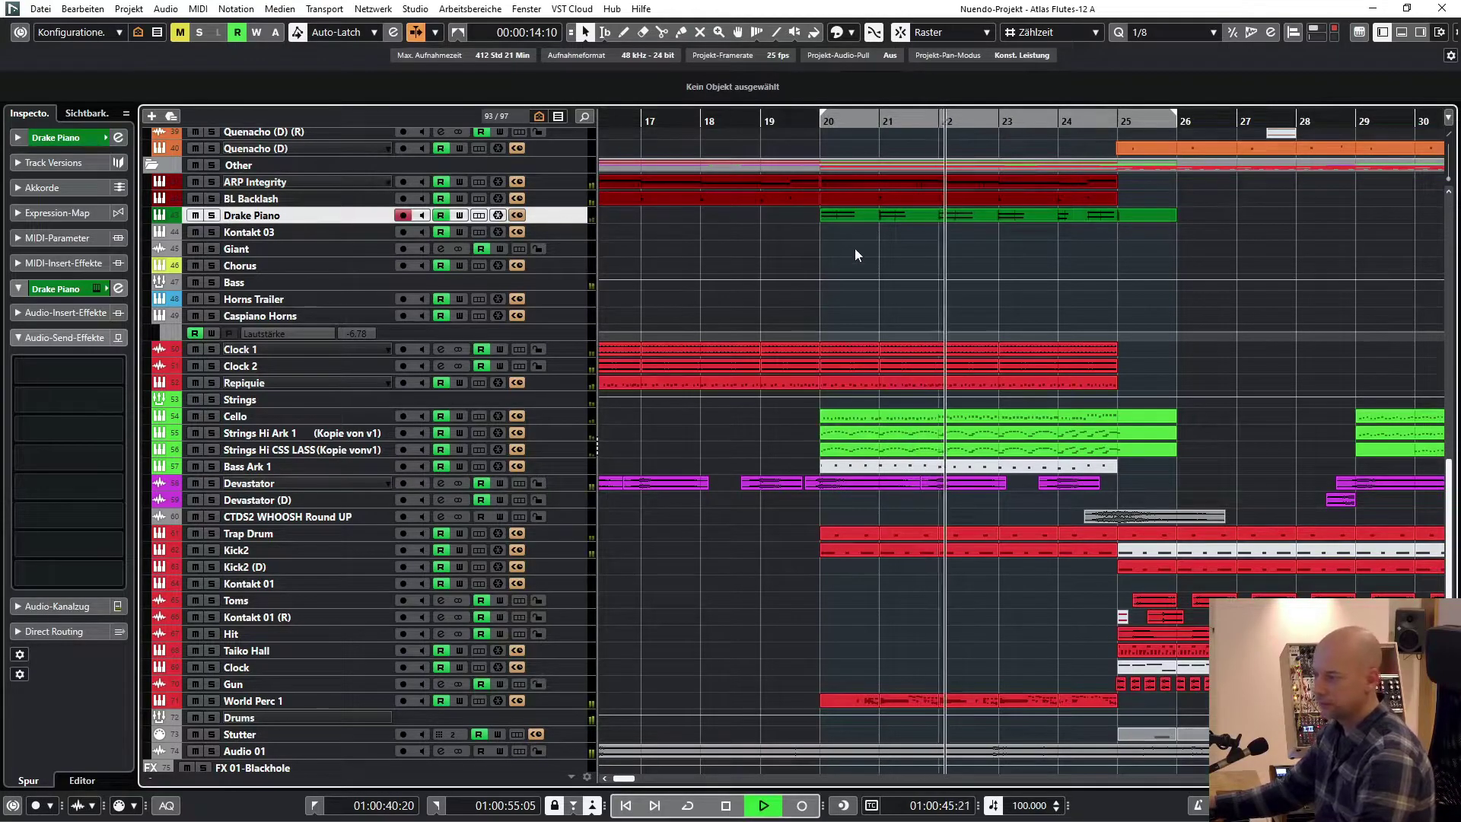
{"action": "scroll", "coordinate": [855, 248], "scroll_direction": "up", "scroll_amount": 3}
{"action": "scroll", "coordinate": [855, 248], "scroll_direction": "up", "scroll_amount": 3}
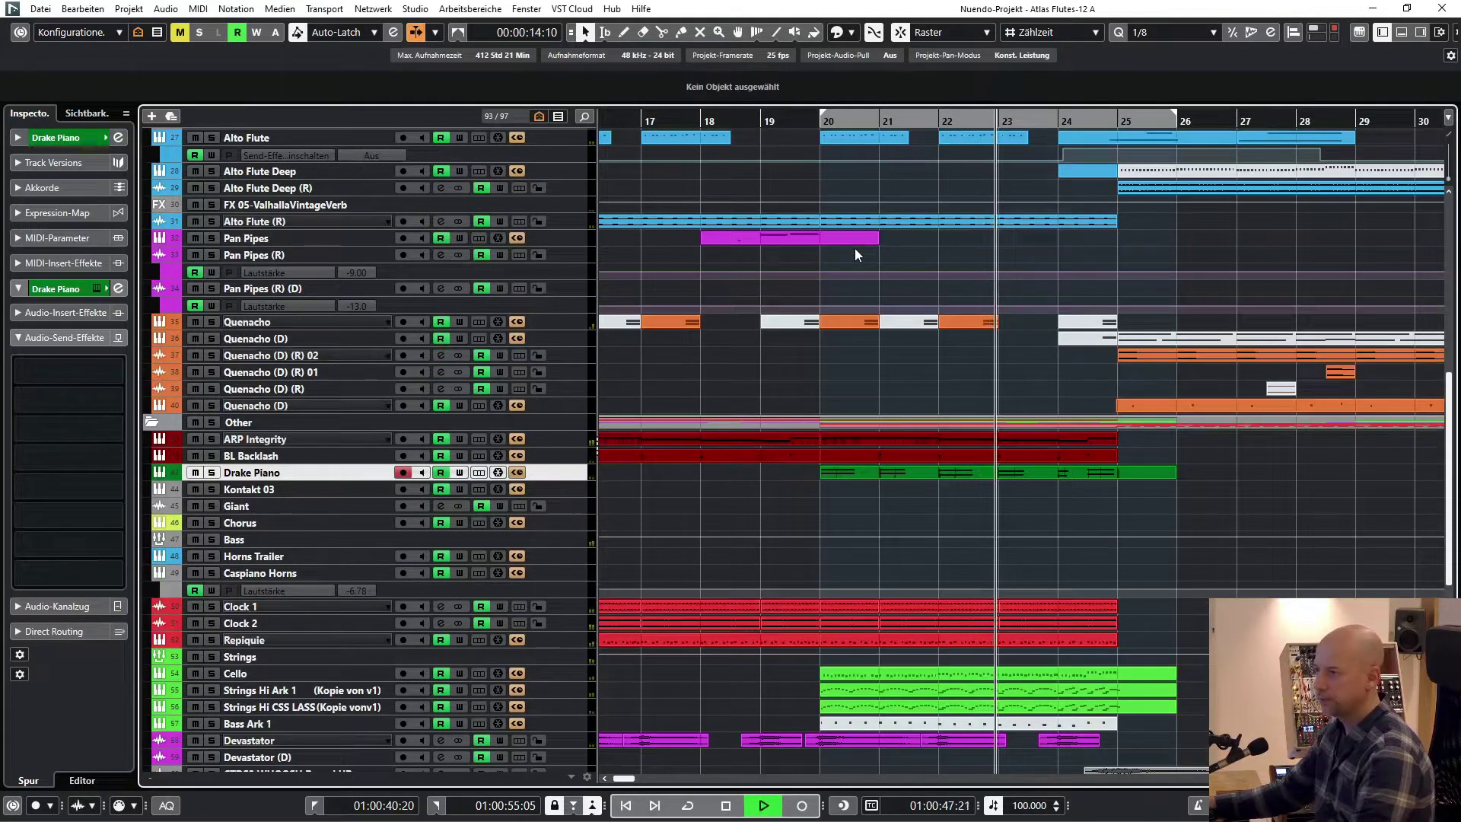
{"action": "scroll", "coordinate": [855, 248], "scroll_direction": "up", "scroll_amount": 6}
{"action": "scroll", "coordinate": [855, 248], "scroll_direction": "down", "scroll_amount": 6}
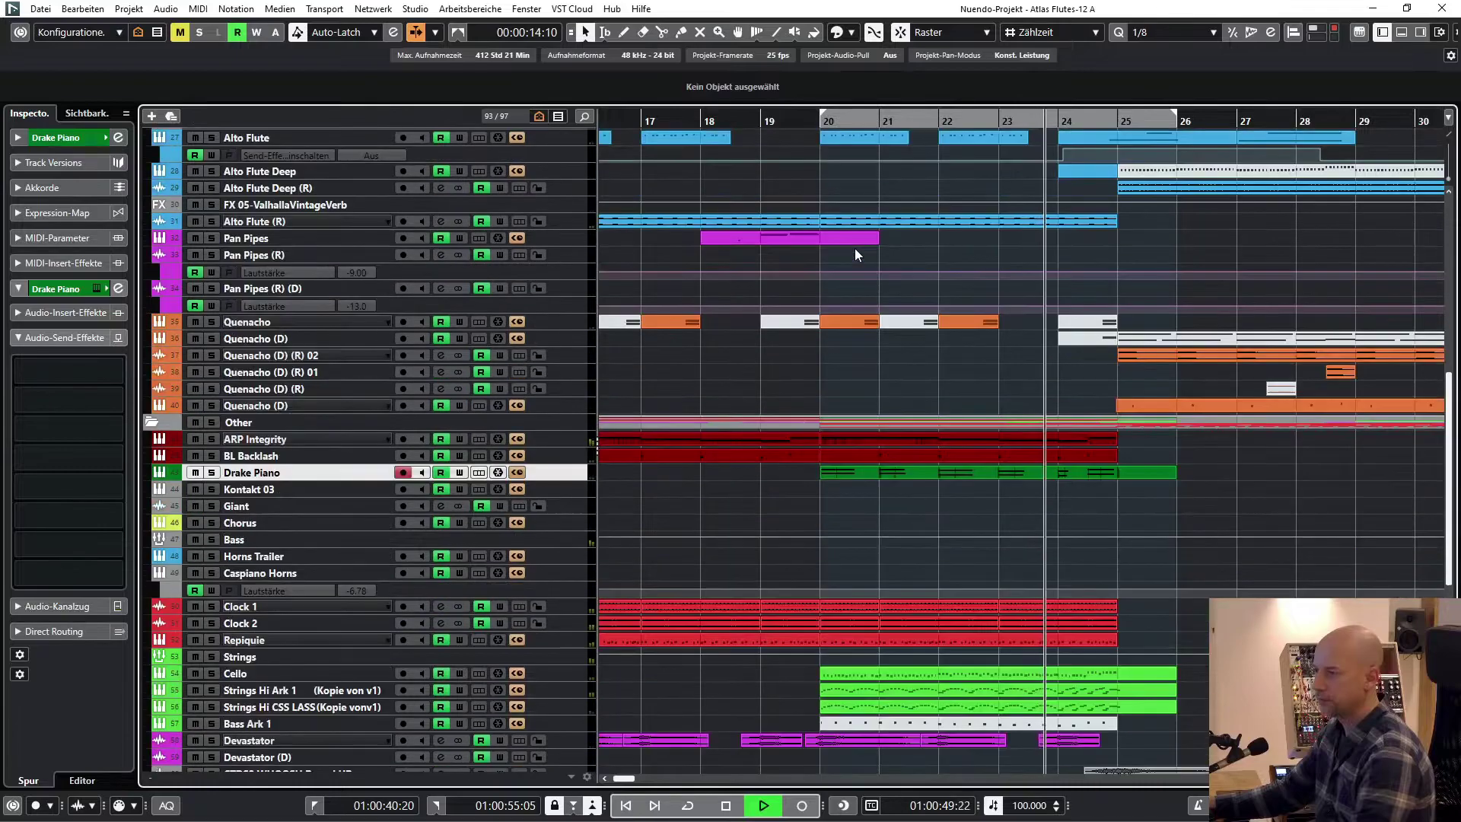
{"action": "scroll", "coordinate": [856, 249], "scroll_direction": "up", "scroll_amount": 3}
{"action": "scroll", "coordinate": [860, 246], "scroll_direction": "up", "scroll_amount": 3}
{"action": "scroll", "coordinate": [861, 245], "scroll_direction": "down", "scroll_amount": 3}
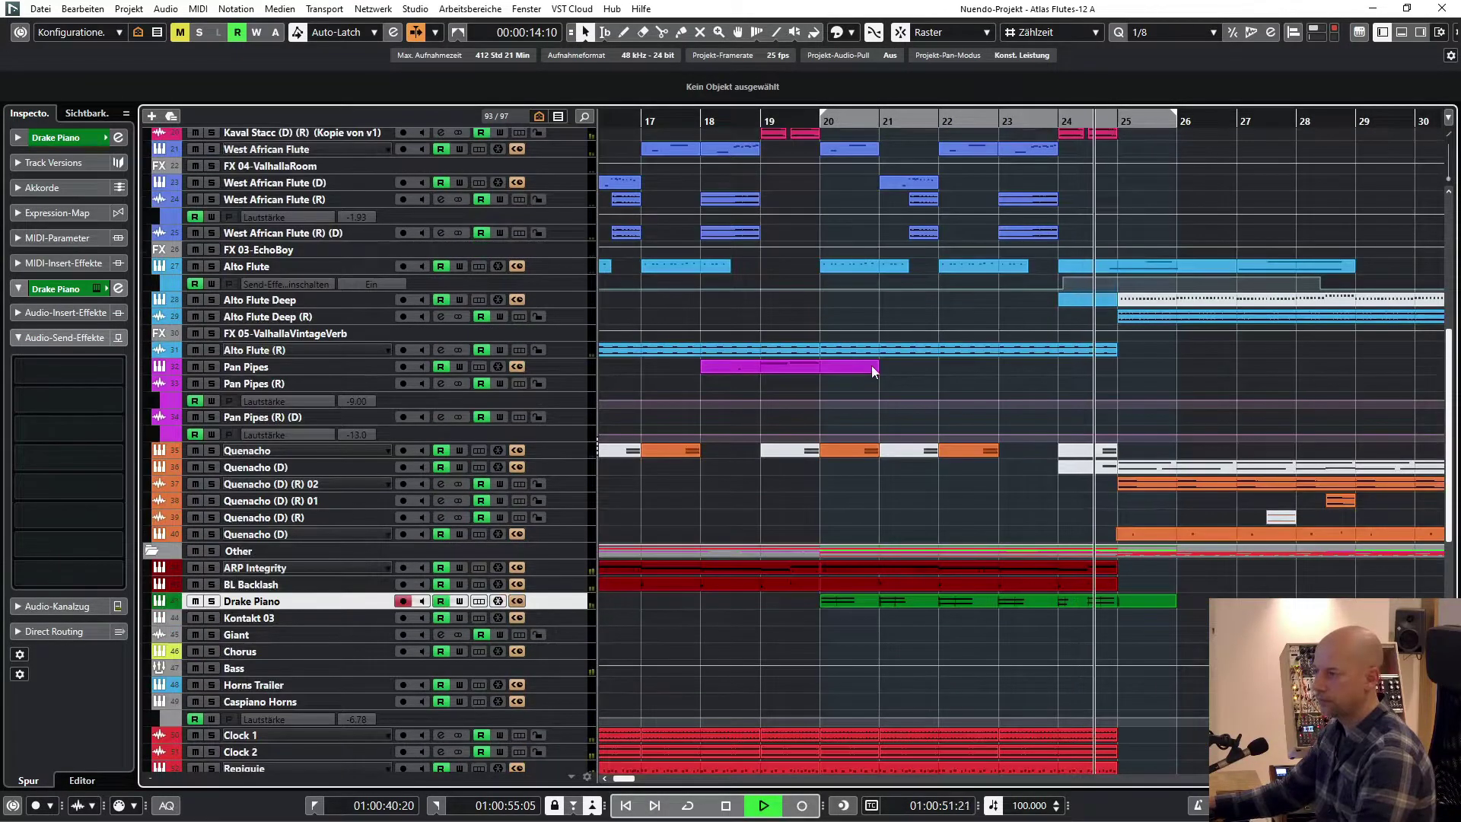
{"action": "scroll", "coordinate": [879, 353], "scroll_direction": "down", "scroll_amount": 5}
{"action": "key", "text": "space"}
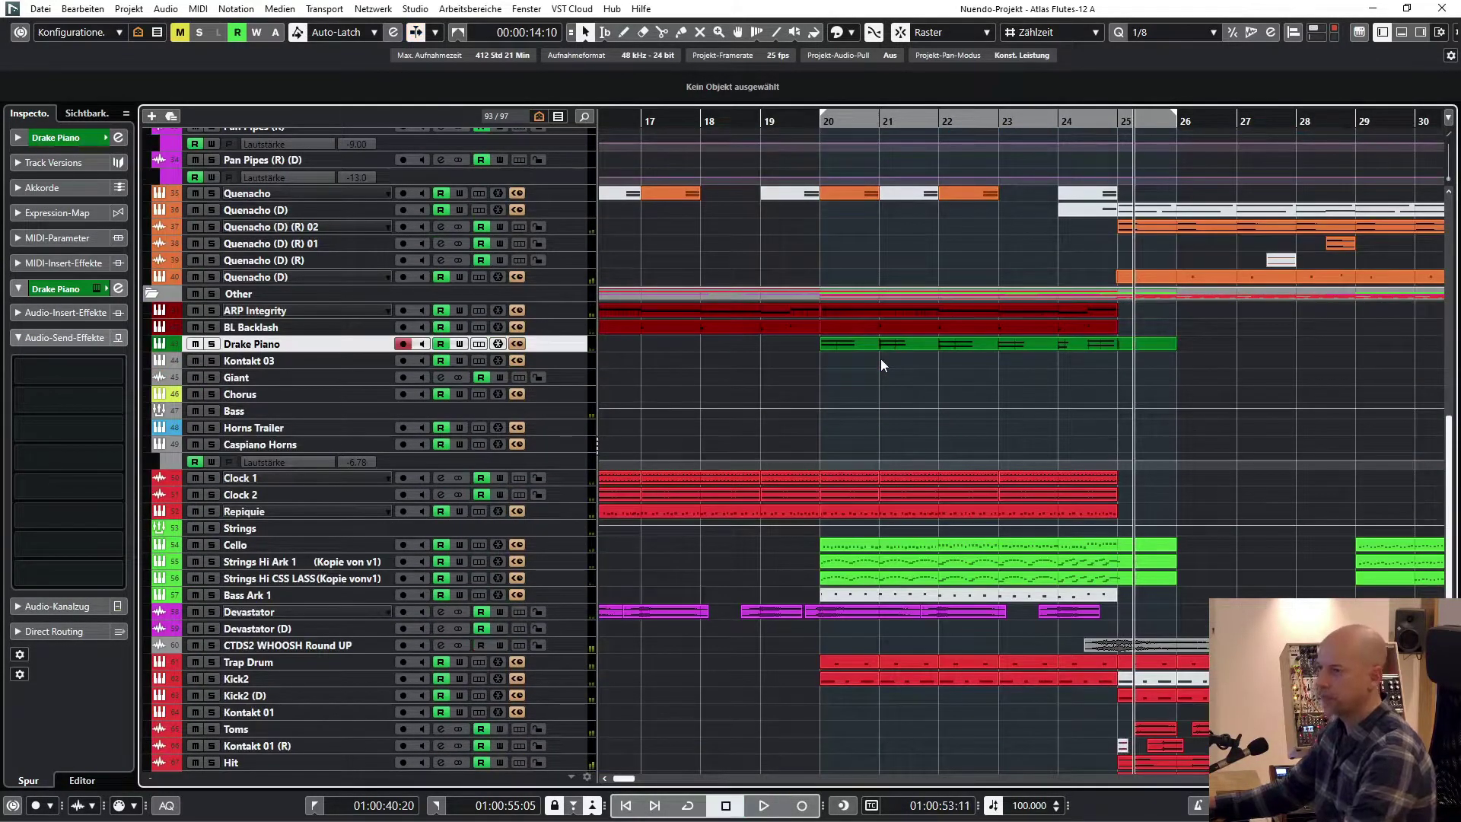
Solo the Drake Piano track, audition it from bar 20, and release the solo.
{"action": "key", "text": "s"}
{"action": "key", "text": "KP_1"}
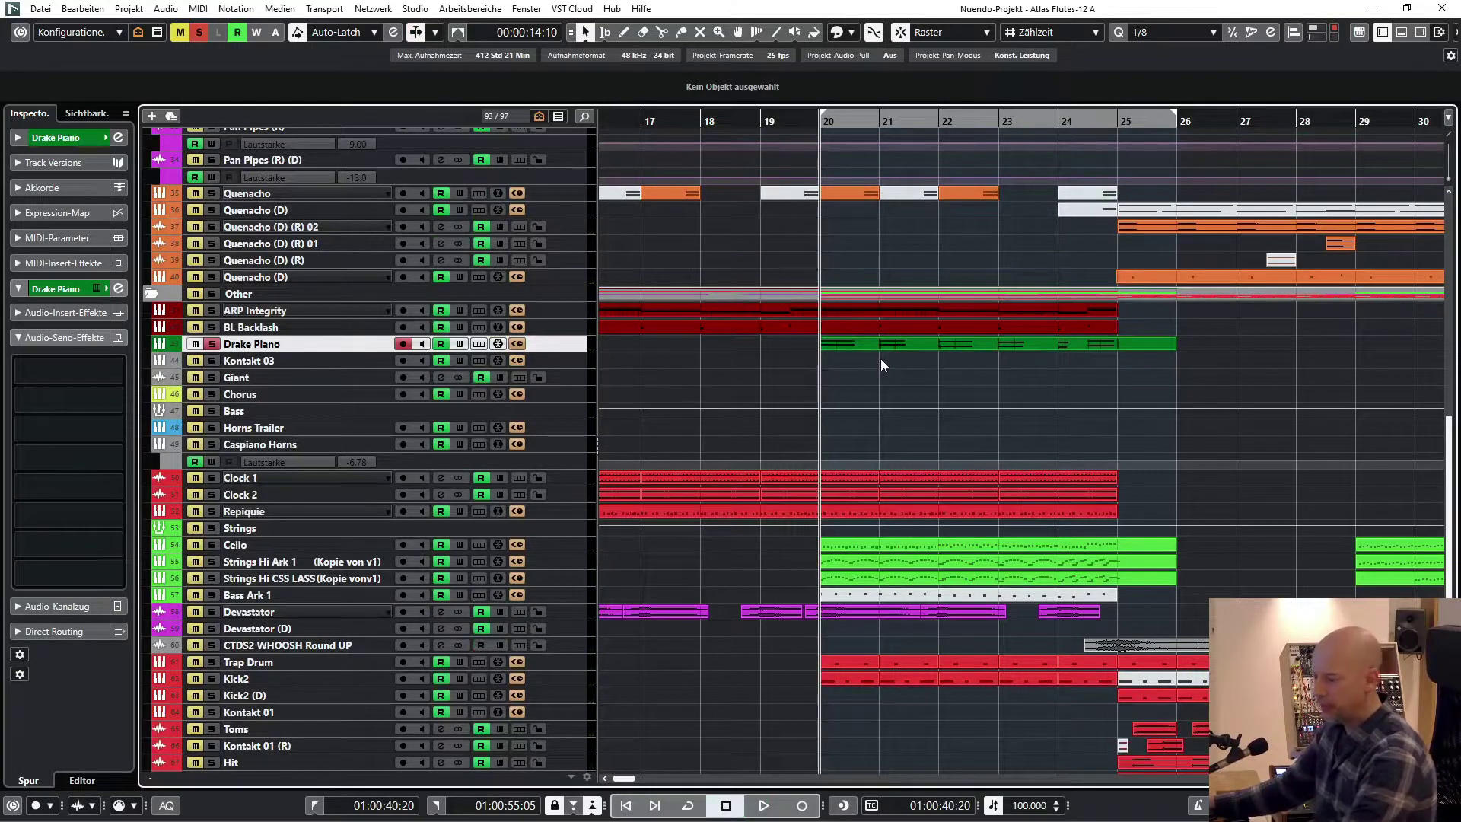
{"action": "key", "text": "space"}
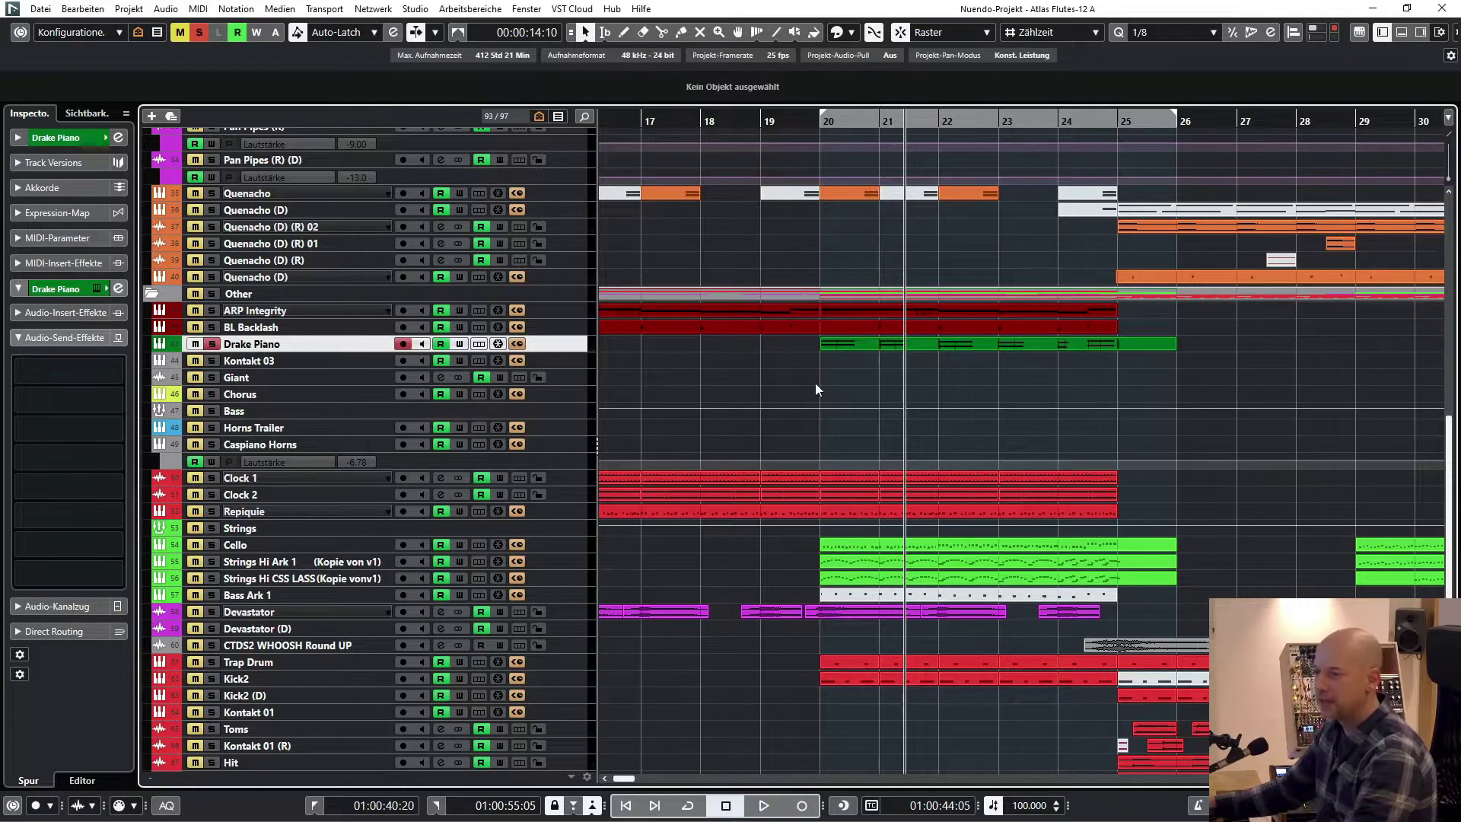
{"action": "key", "text": "s"}
Select the Bass Ark 1 track and its clip at bar 20, and look over the arrangement that follows.
{"action": "left_click", "coordinate": [281, 594]}
{"action": "scroll", "coordinate": [681, 551], "scroll_direction": "down", "scroll_amount": 4}
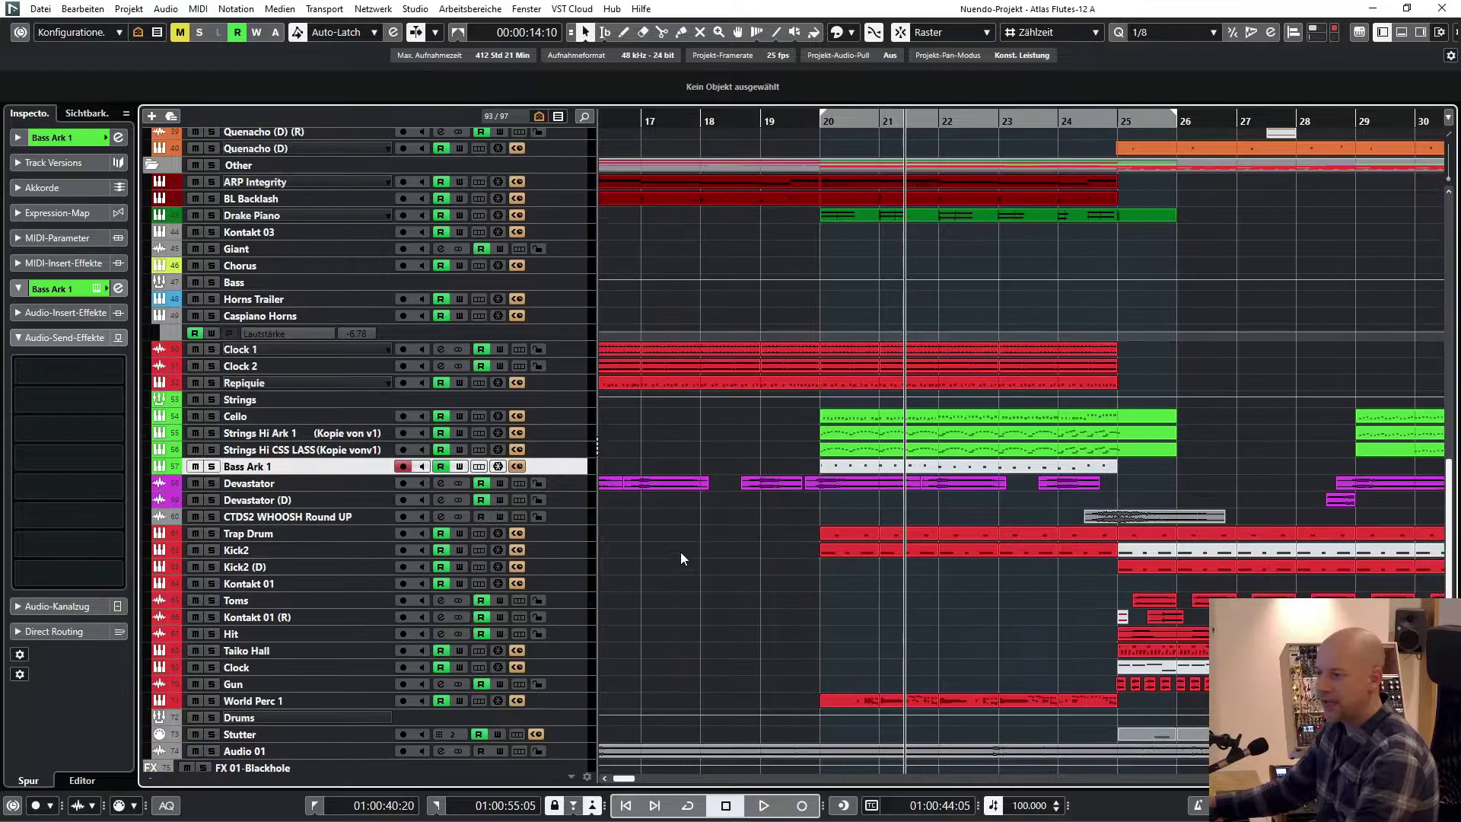
{"action": "left_click", "coordinate": [888, 469]}
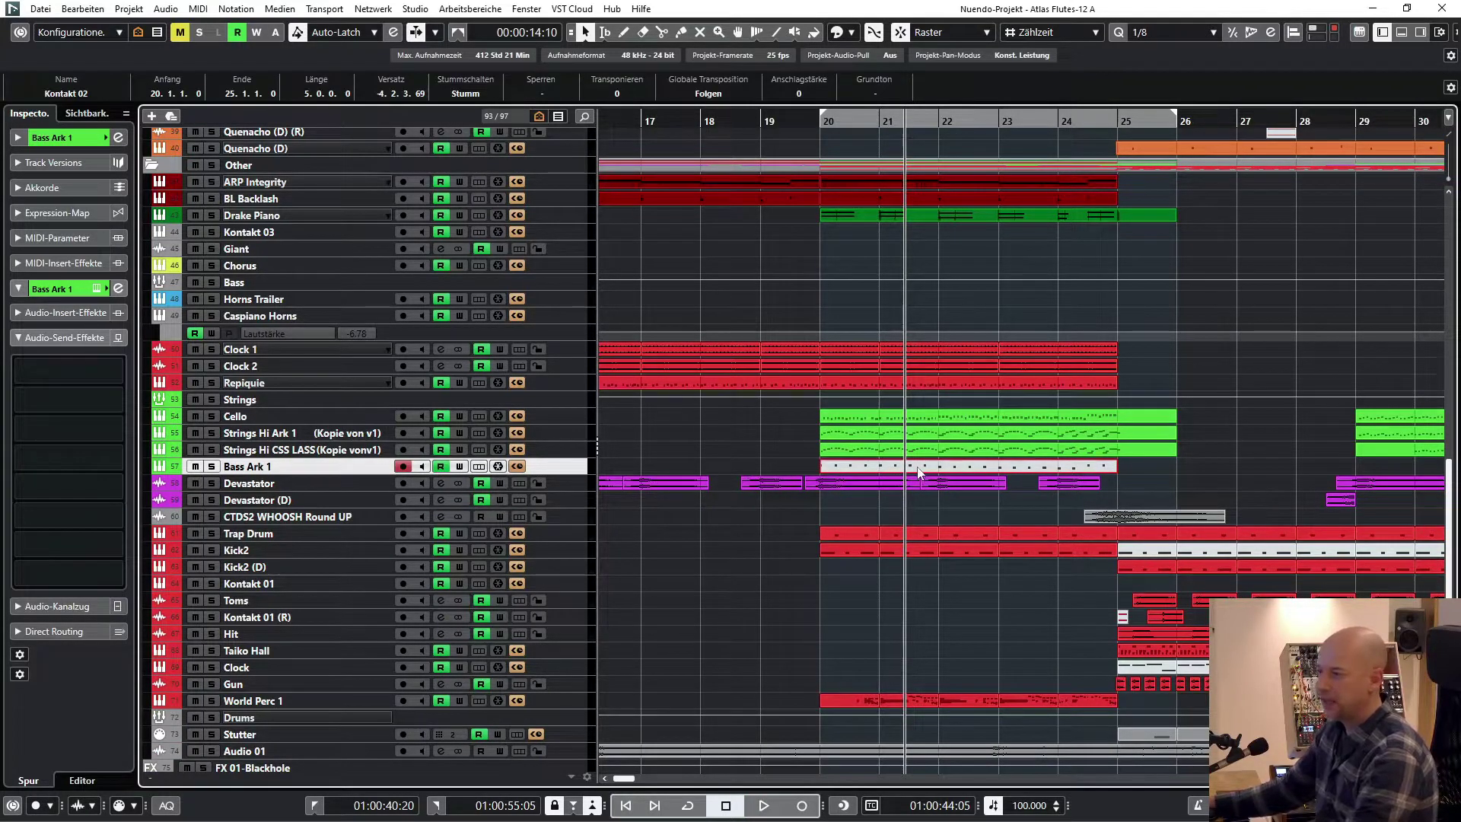
{"action": "scroll", "coordinate": [918, 467], "scroll_direction": "right", "scroll_amount": 7}
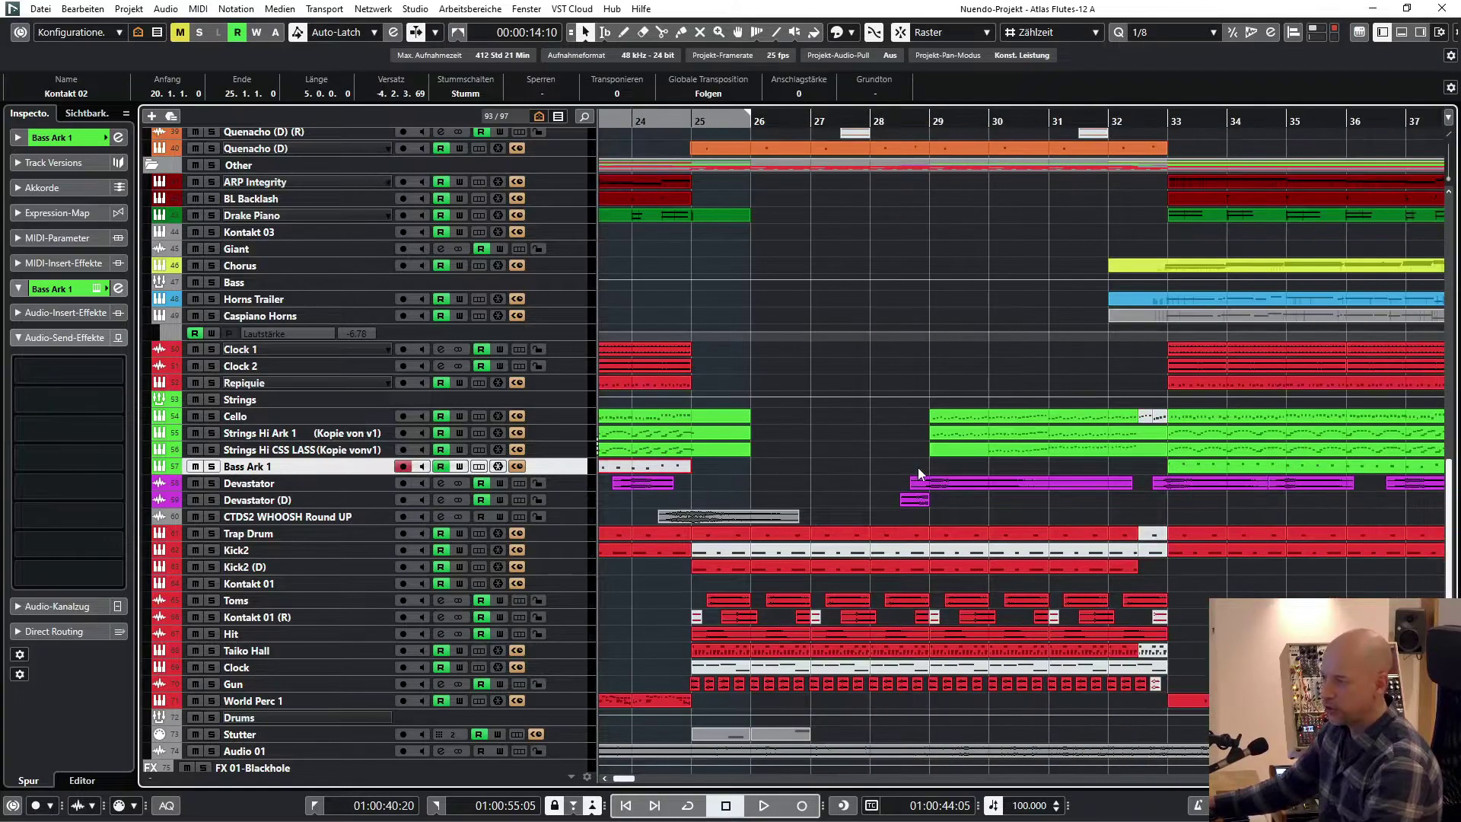
{"action": "scroll", "coordinate": [1114, 464], "scroll_direction": "left", "scroll_amount": 6}
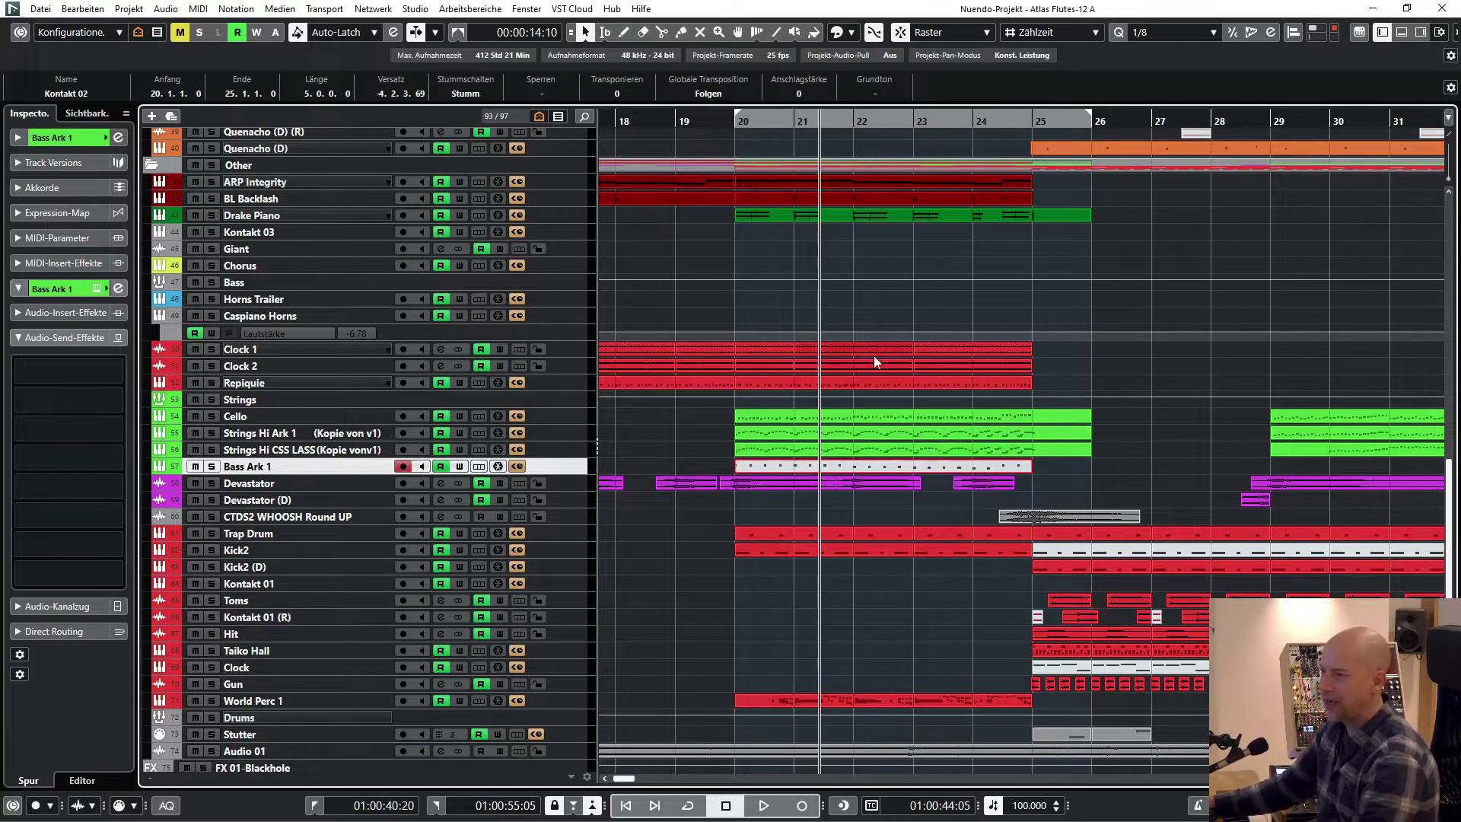
Solo the Cello track, audition it from bar 20, and examine its Kontakt instrument.
{"action": "left_click", "coordinate": [309, 416]}
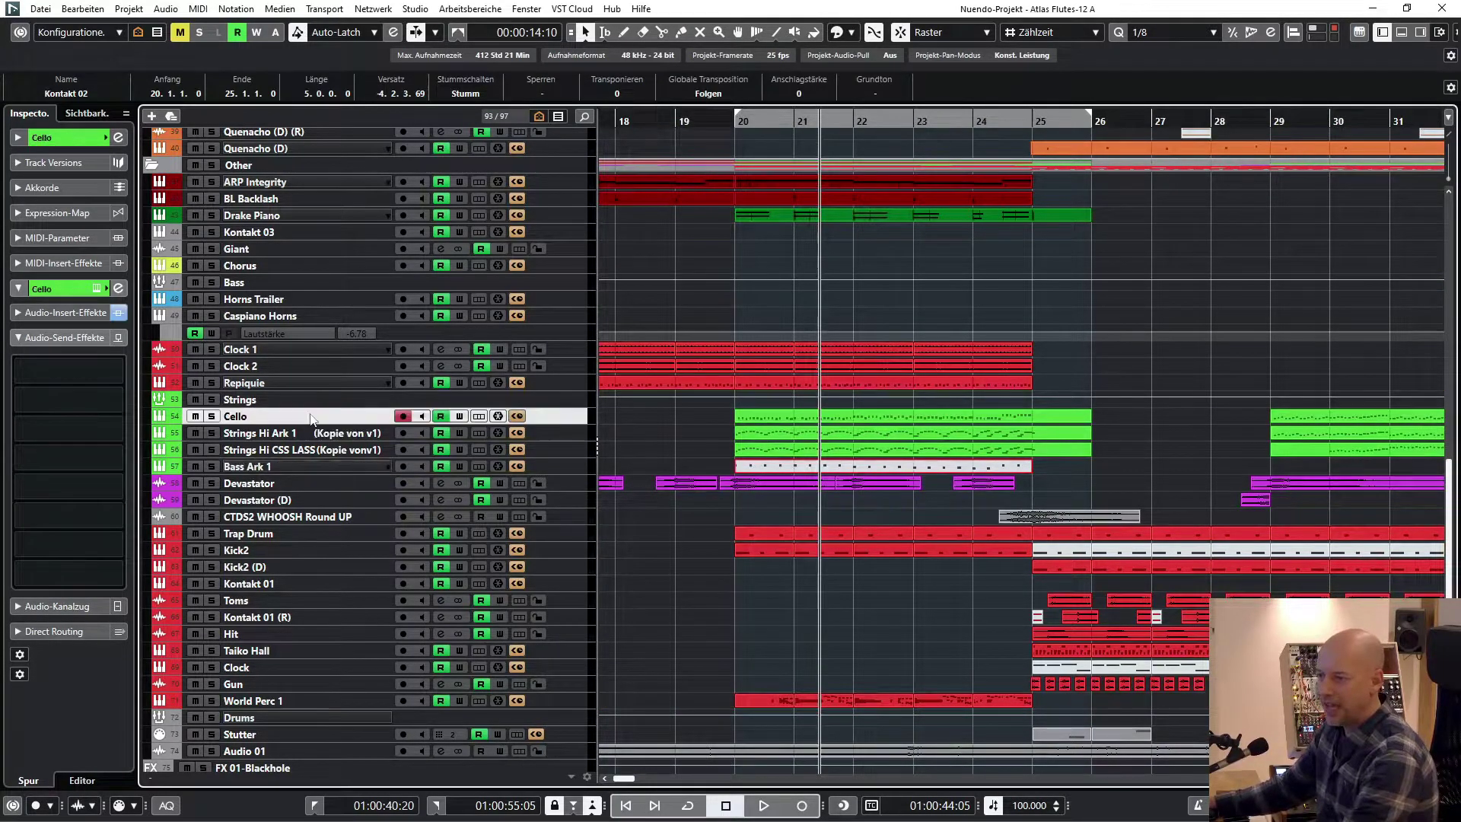
{"action": "left_click", "coordinate": [826, 420]}
{"action": "key", "text": "KP_1"}
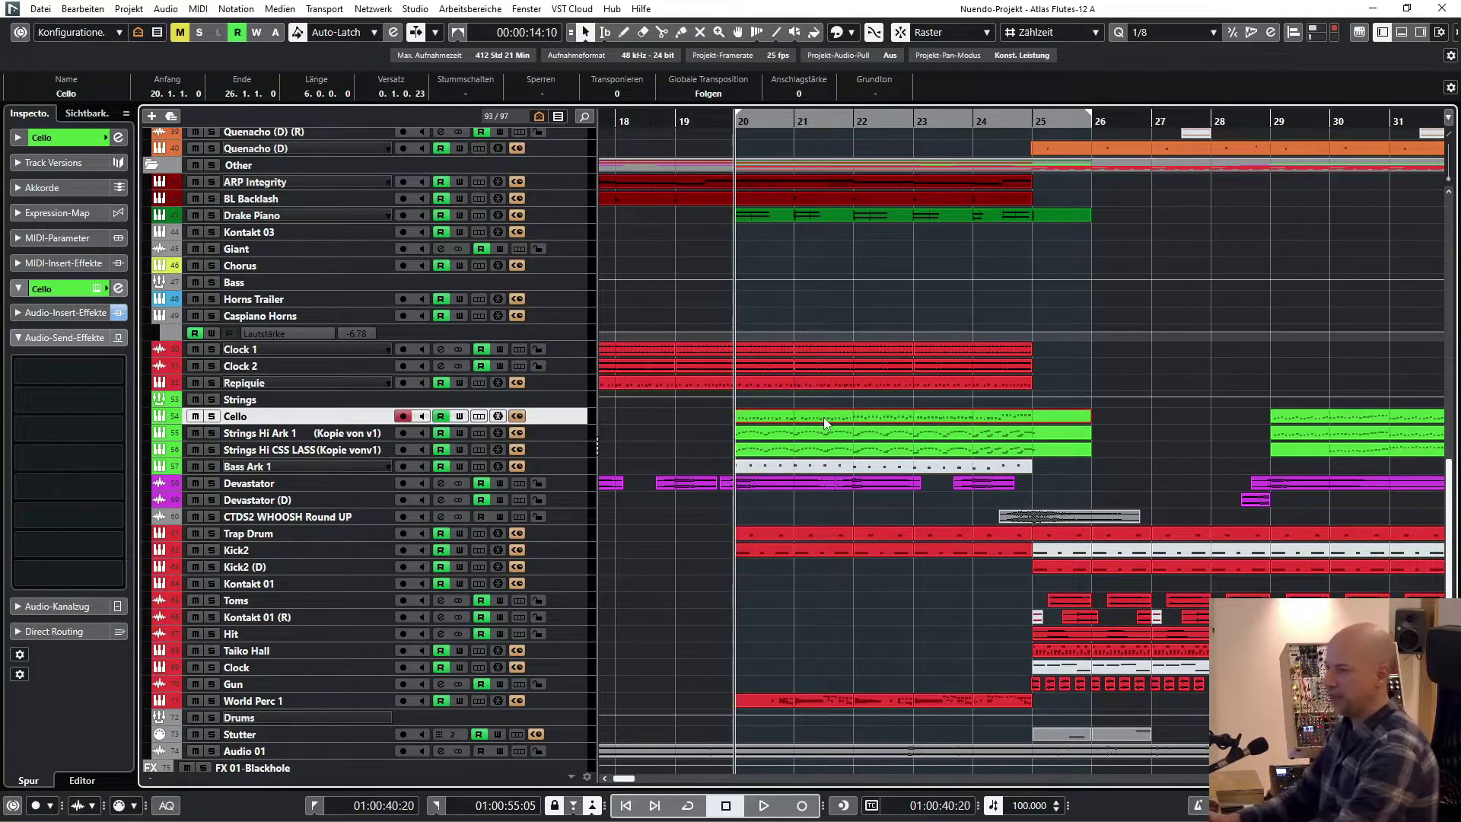
{"action": "key", "text": "s"}
{"action": "key", "text": "space"}
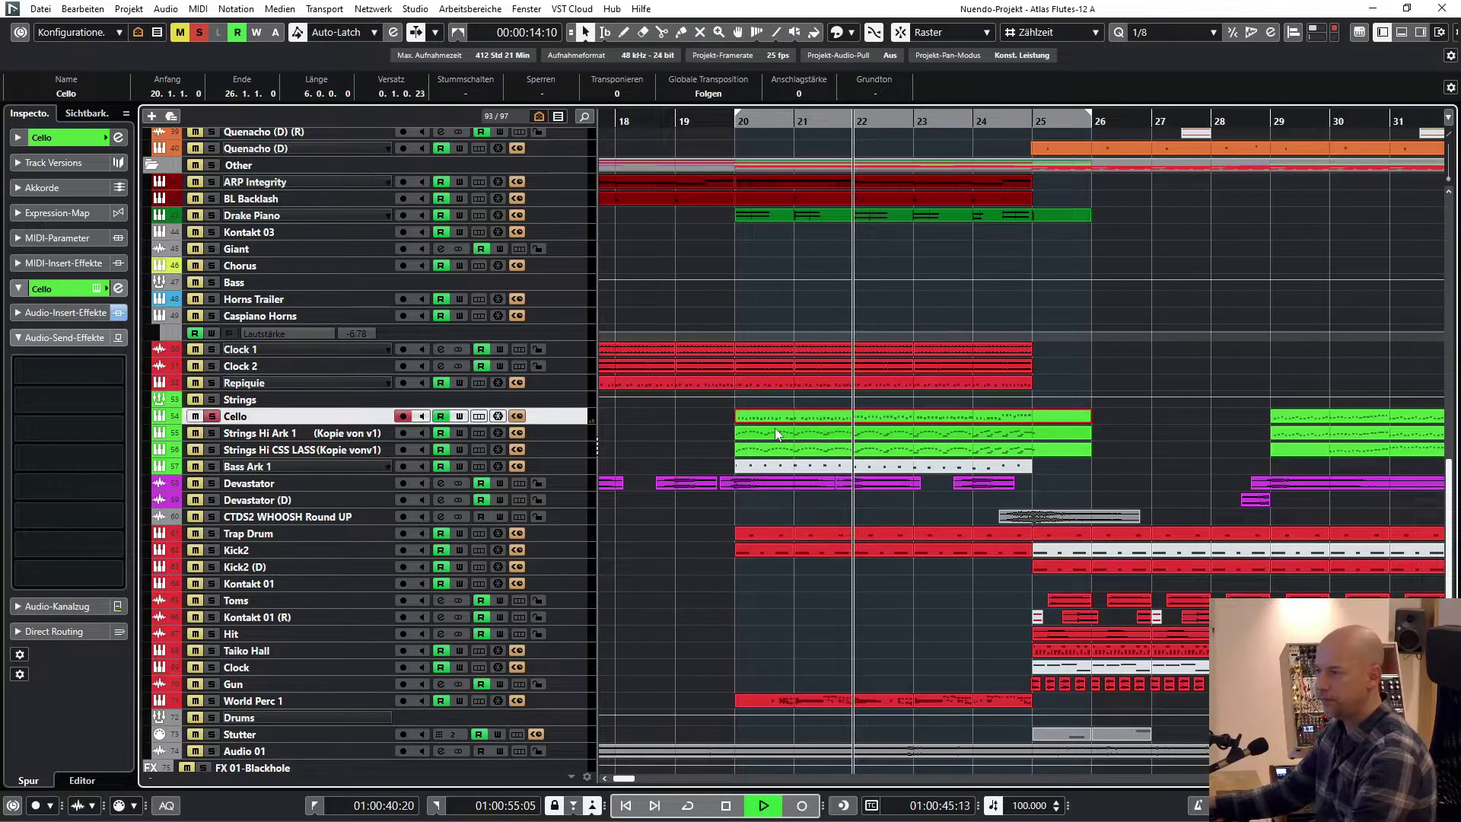
{"action": "key", "text": "space"}
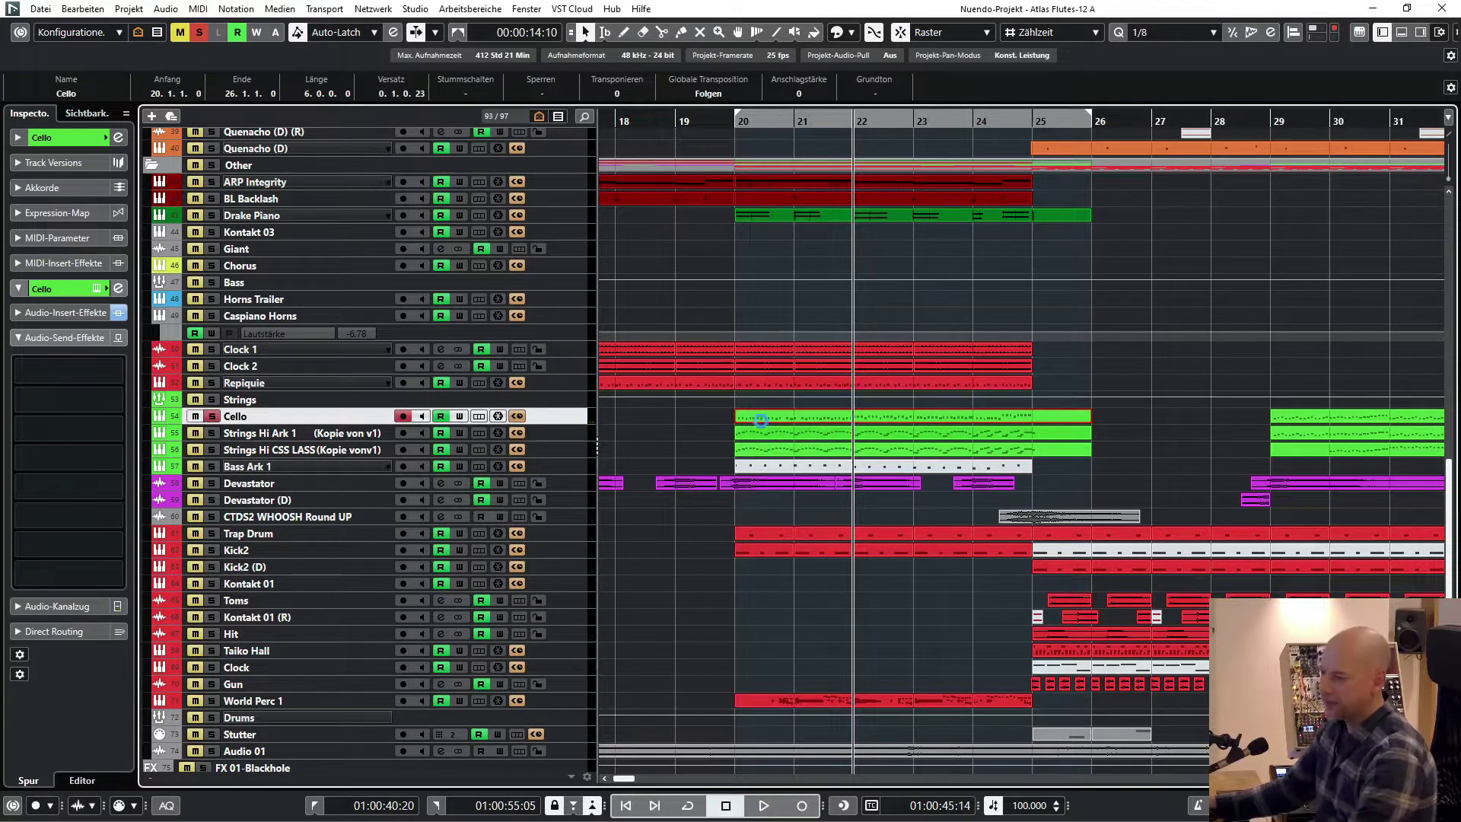
{"action": "left_click", "coordinate": [479, 416]}
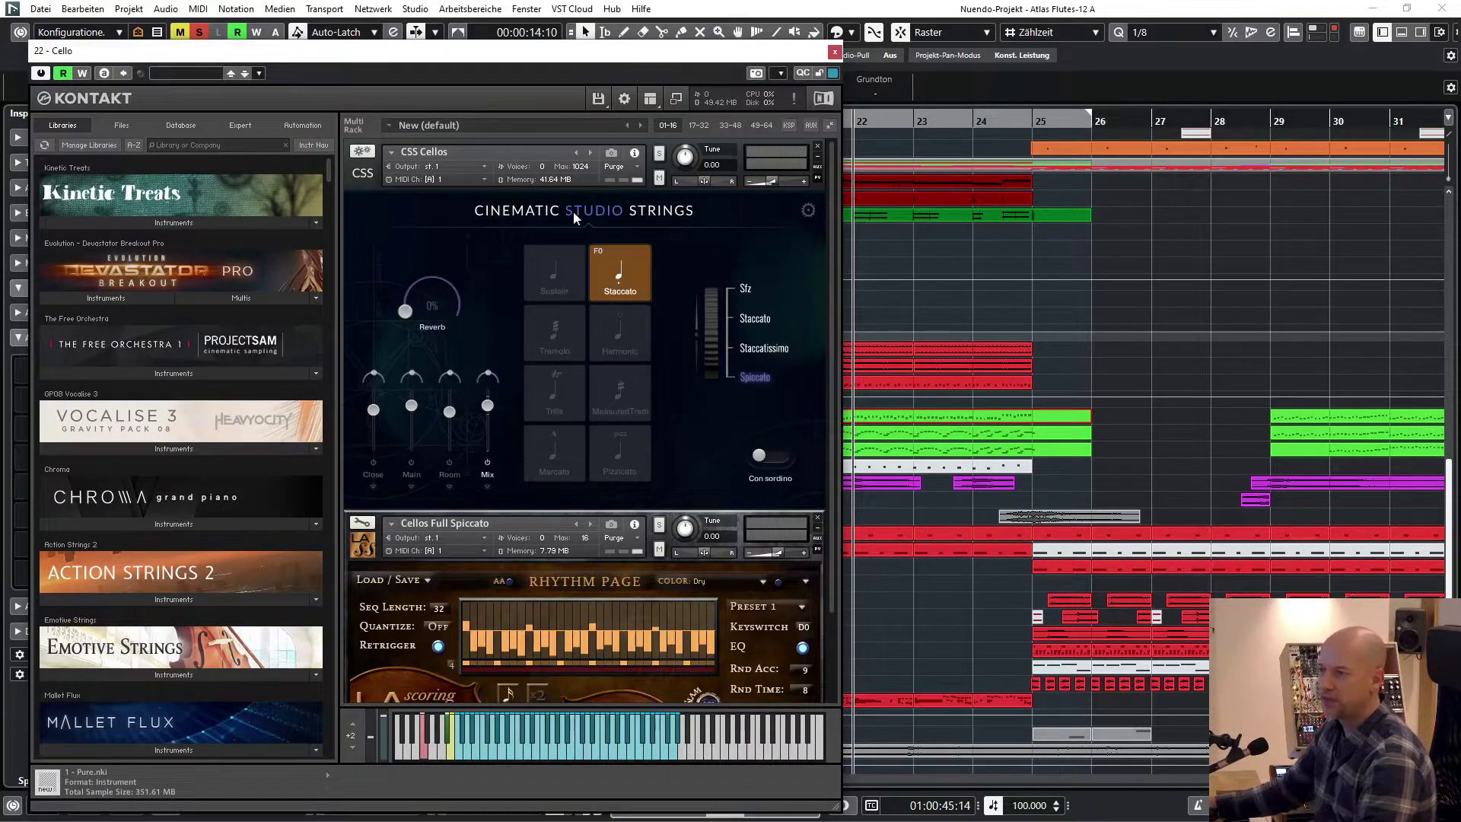
{"action": "left_click", "coordinate": [833, 52]}
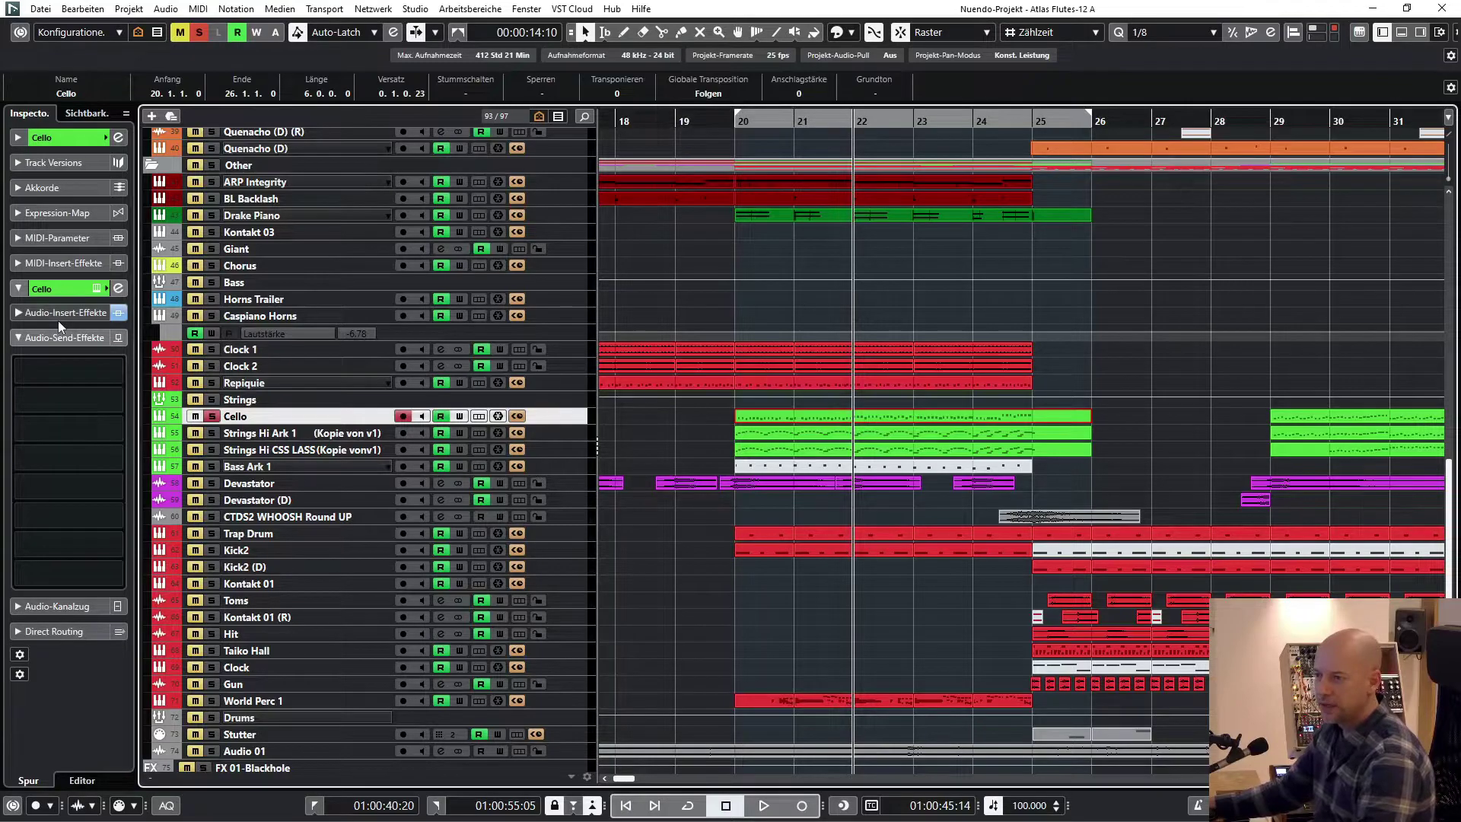
Solo the Strings Hi Ark 1 and Strings Hi CSS LASS tracks and examine the Kontakt instrument of each.
{"action": "left_click", "coordinate": [266, 436]}
{"action": "left_click", "coordinate": [211, 433]}
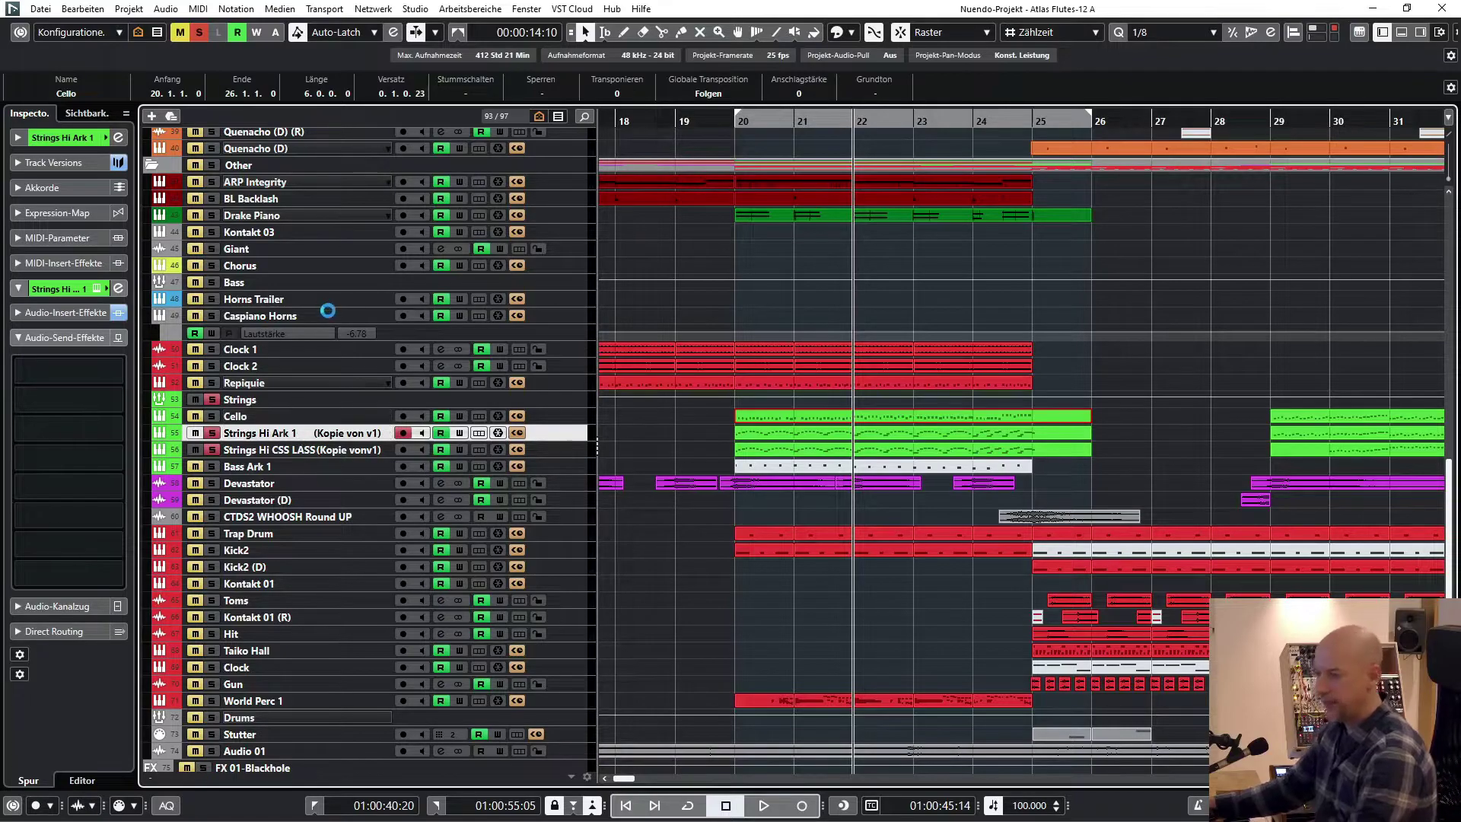
{"action": "key", "text": "e"}
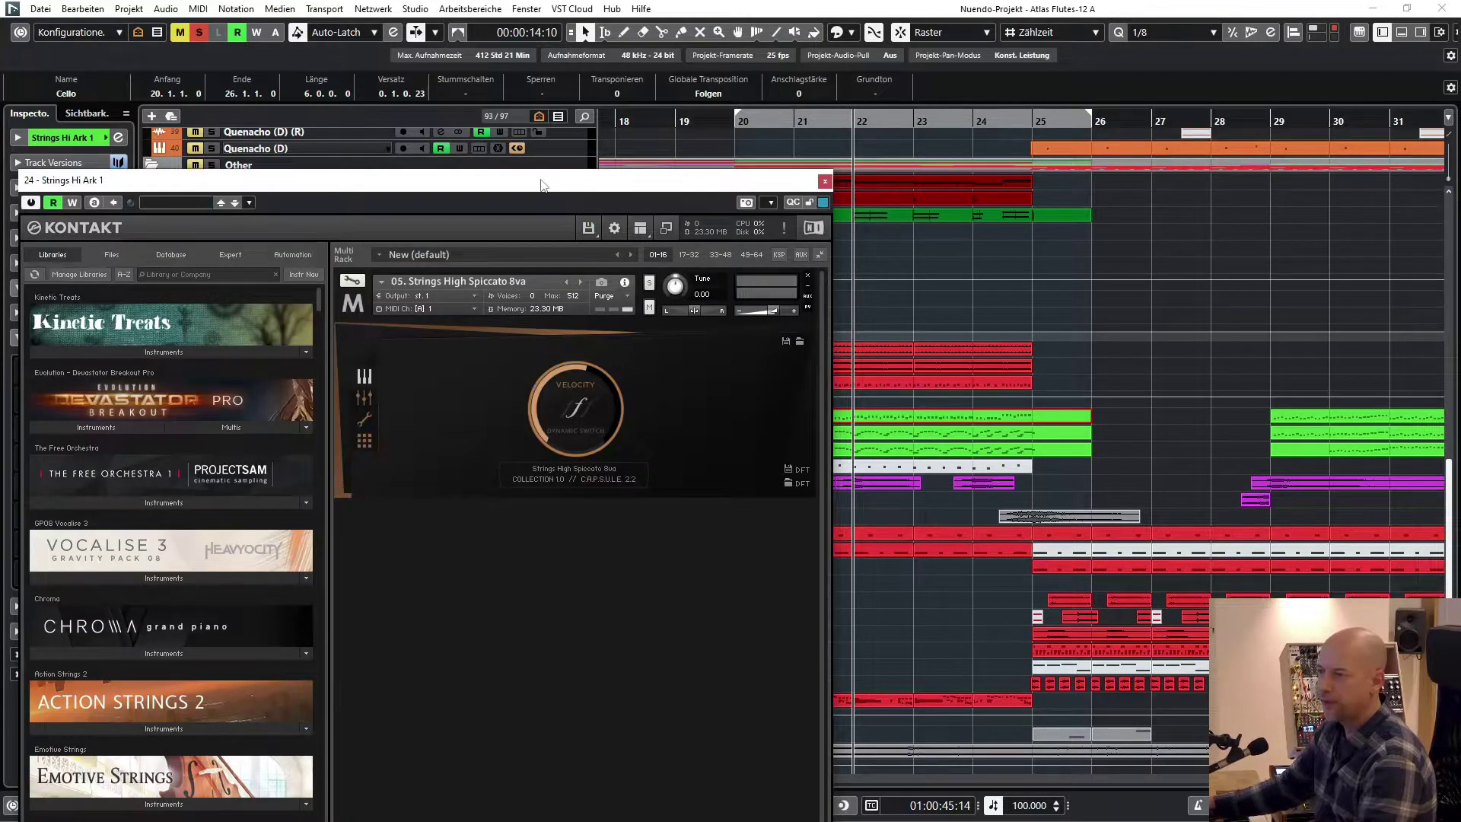
{"action": "left_click_drag", "start_coordinate": [542, 185], "coordinate": [569, 105]}
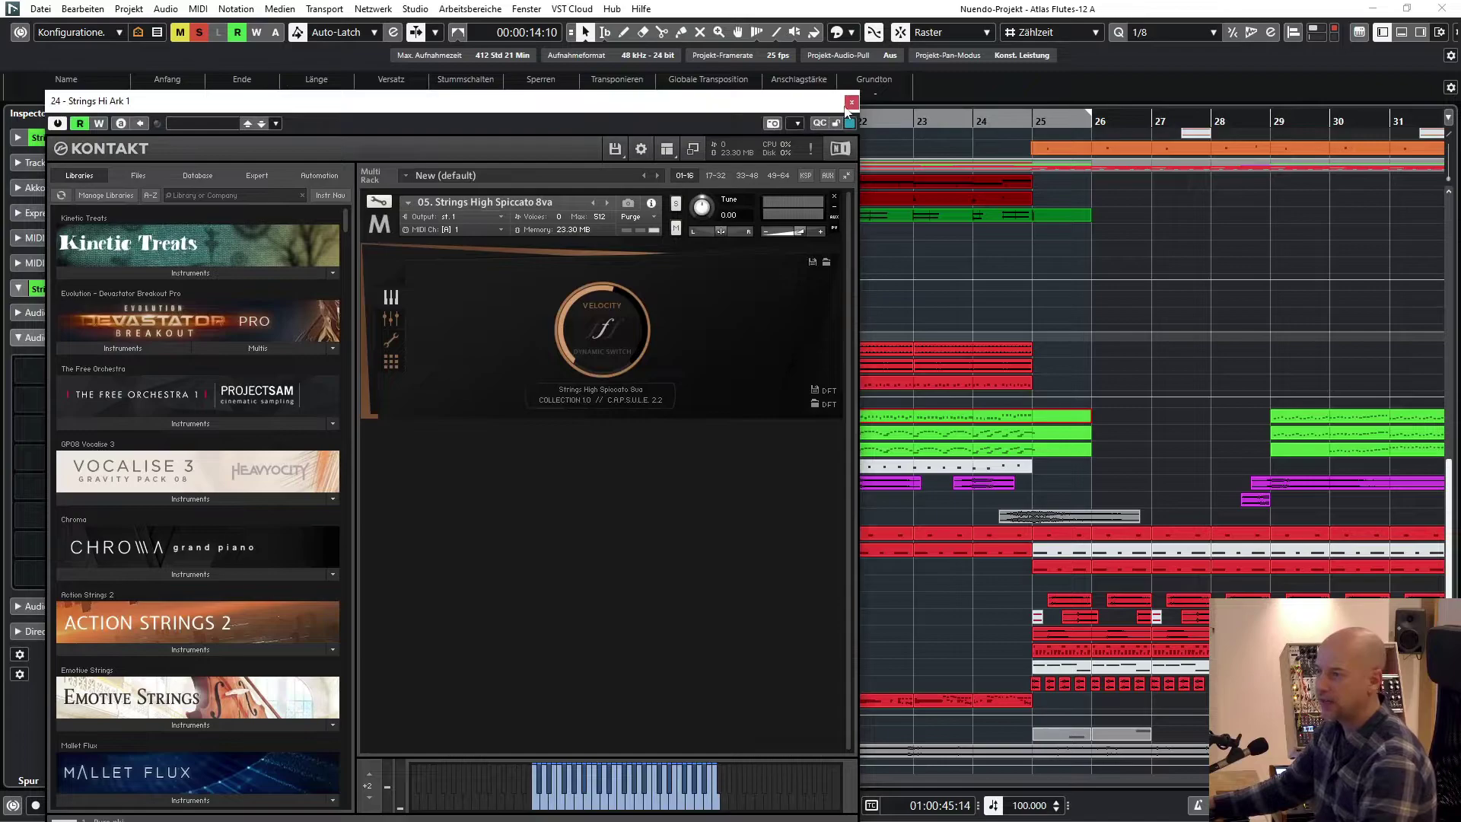
{"action": "left_click", "coordinate": [852, 102]}
{"action": "left_click", "coordinate": [343, 449]}
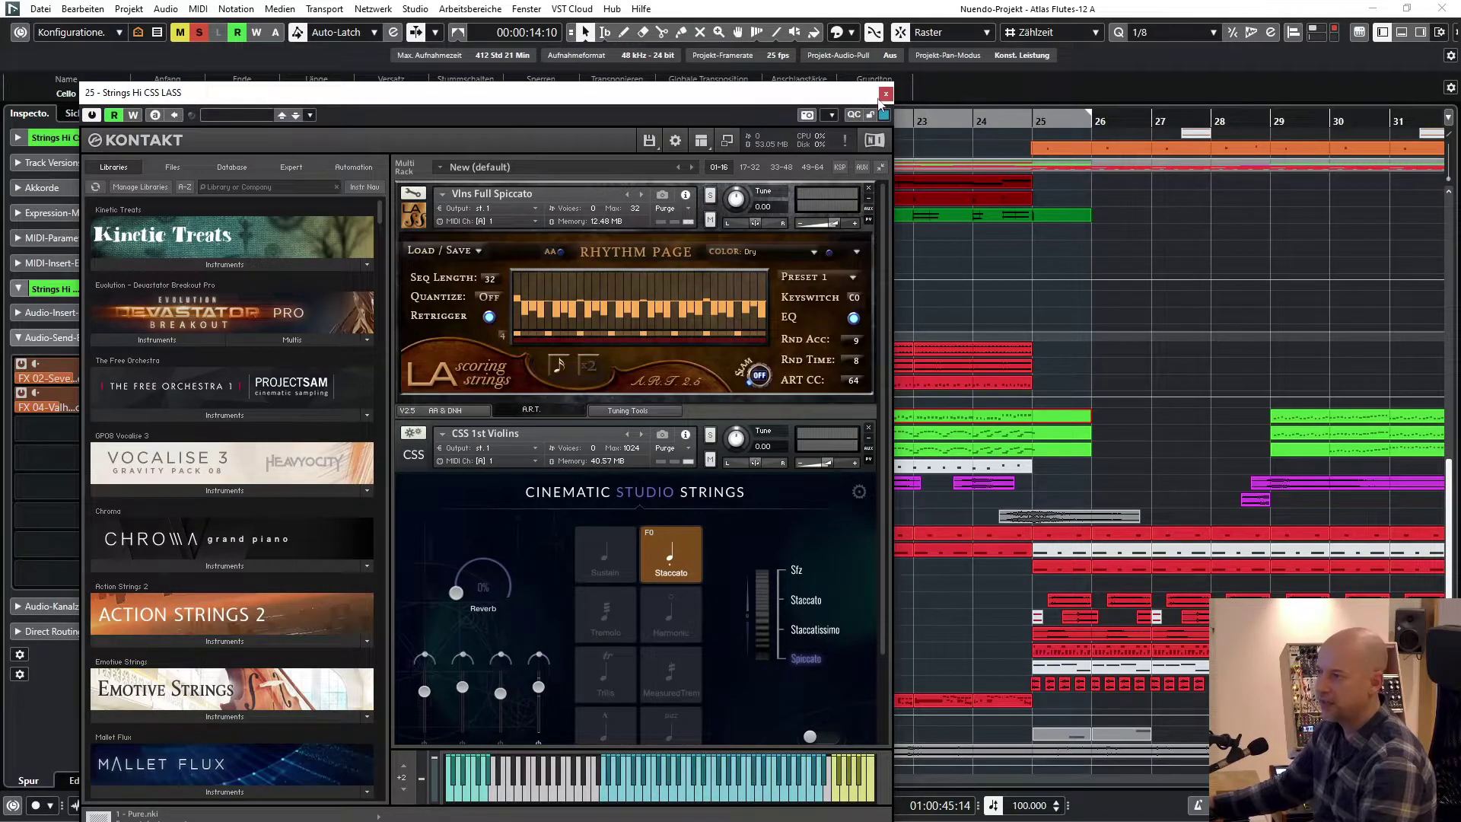
{"action": "left_click", "coordinate": [885, 94]}
Audition the two soloed high strings tracks and release the solo.
{"action": "key", "text": "KP_0"}
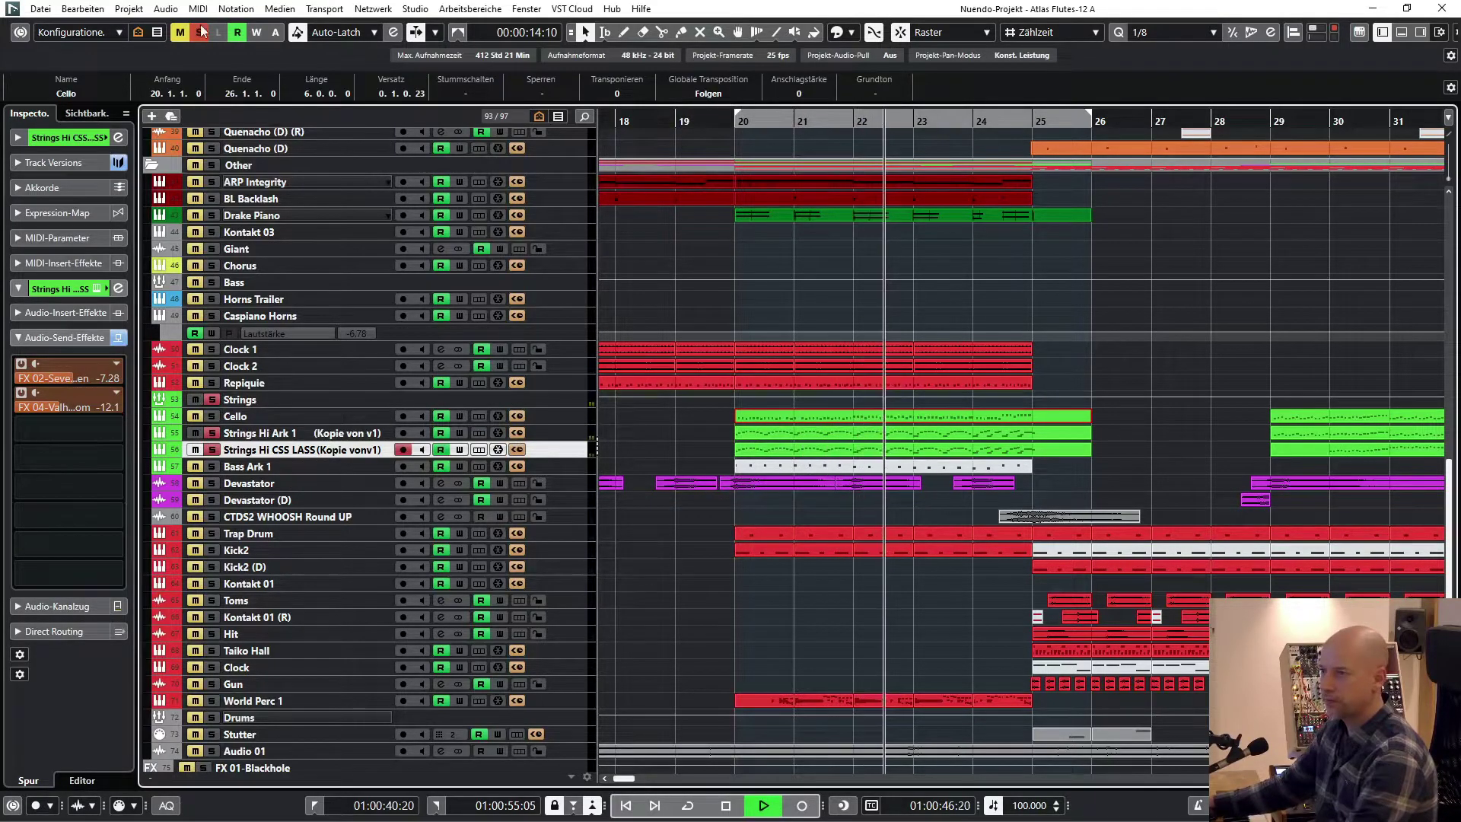
{"action": "key", "text": "space"}
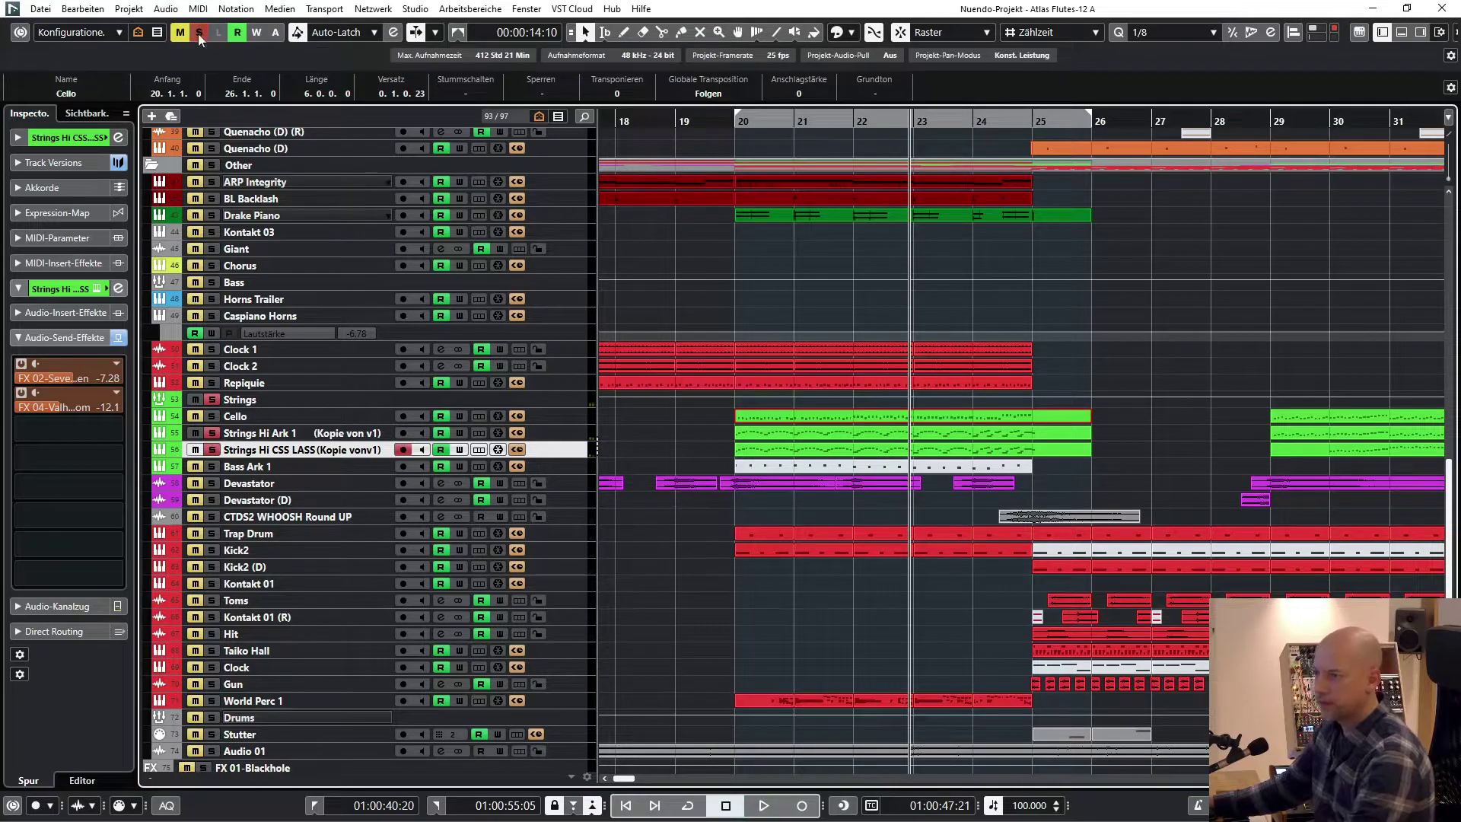
{"action": "left_click", "coordinate": [198, 33]}
Solo the Trap Drum and Kick2 tracks, audition them from bar 20, and examine the Trap Drum's Kontakt instrument.
{"action": "scroll", "coordinate": [604, 529], "scroll_direction": "down", "scroll_amount": 2}
{"action": "left_click", "coordinate": [358, 482]}
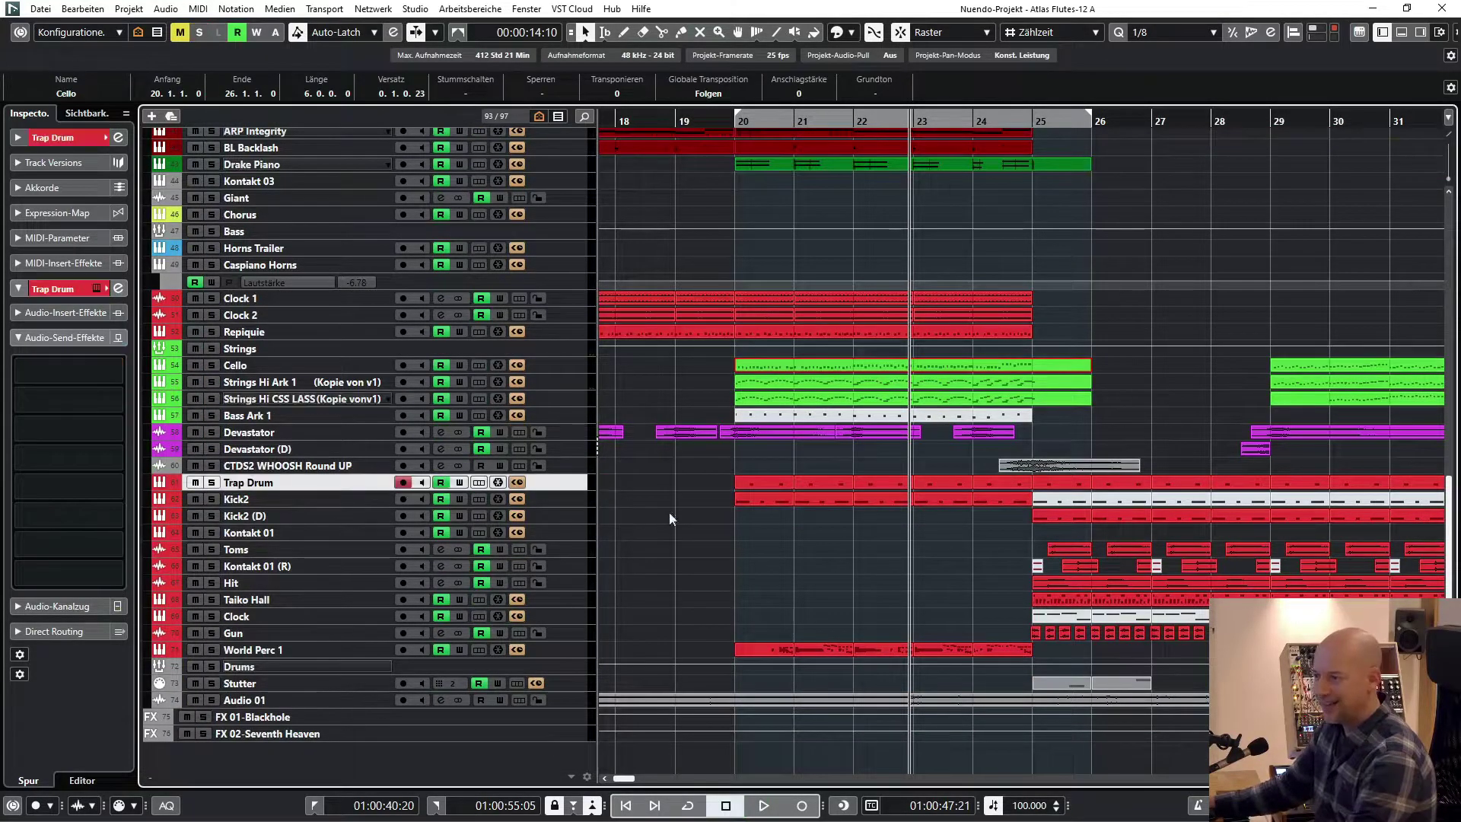
{"action": "scroll", "coordinate": [705, 522], "scroll_direction": "right", "scroll_amount": 2}
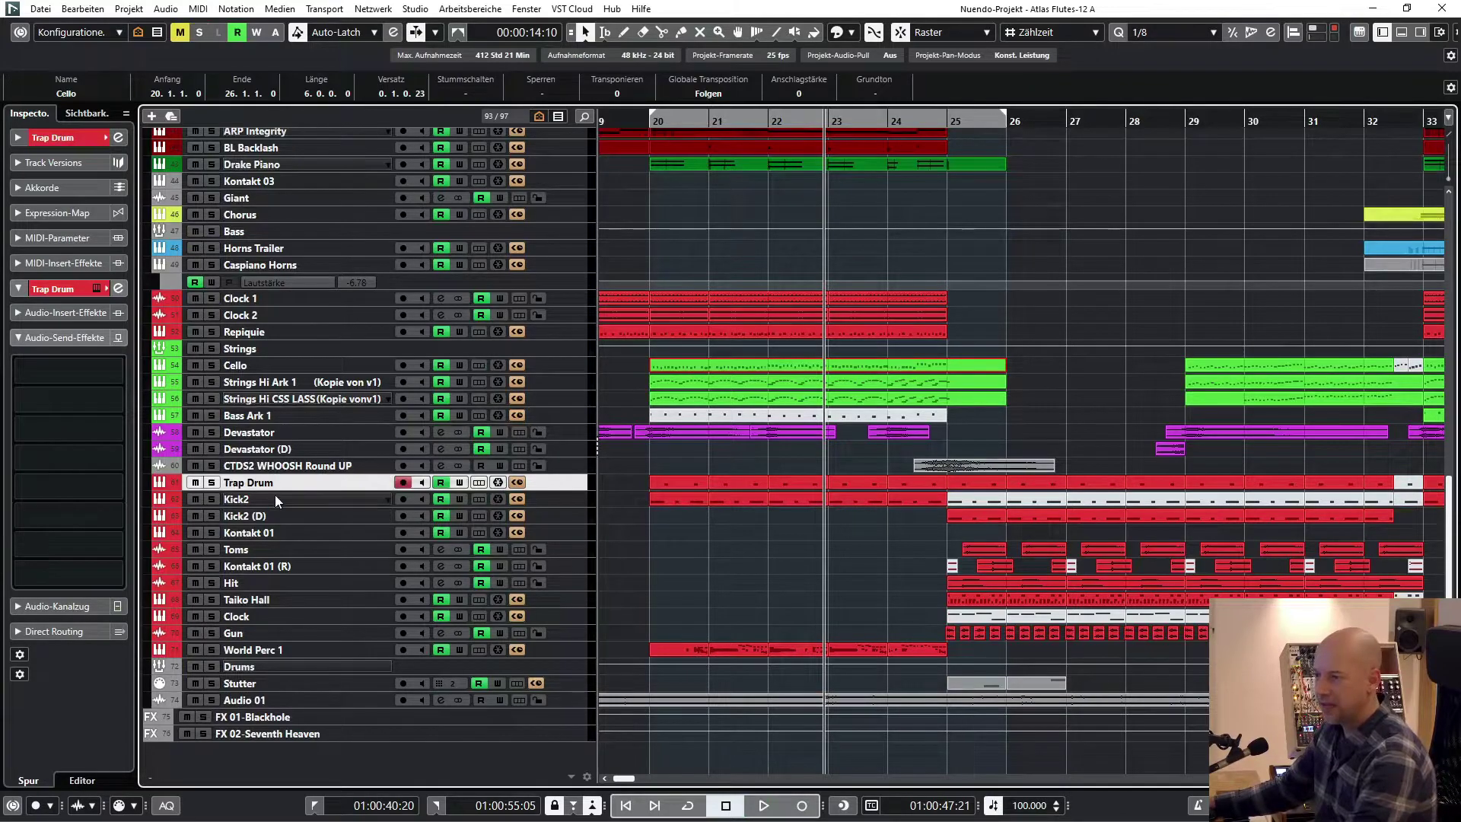
{"action": "left_click", "coordinate": [212, 499]}
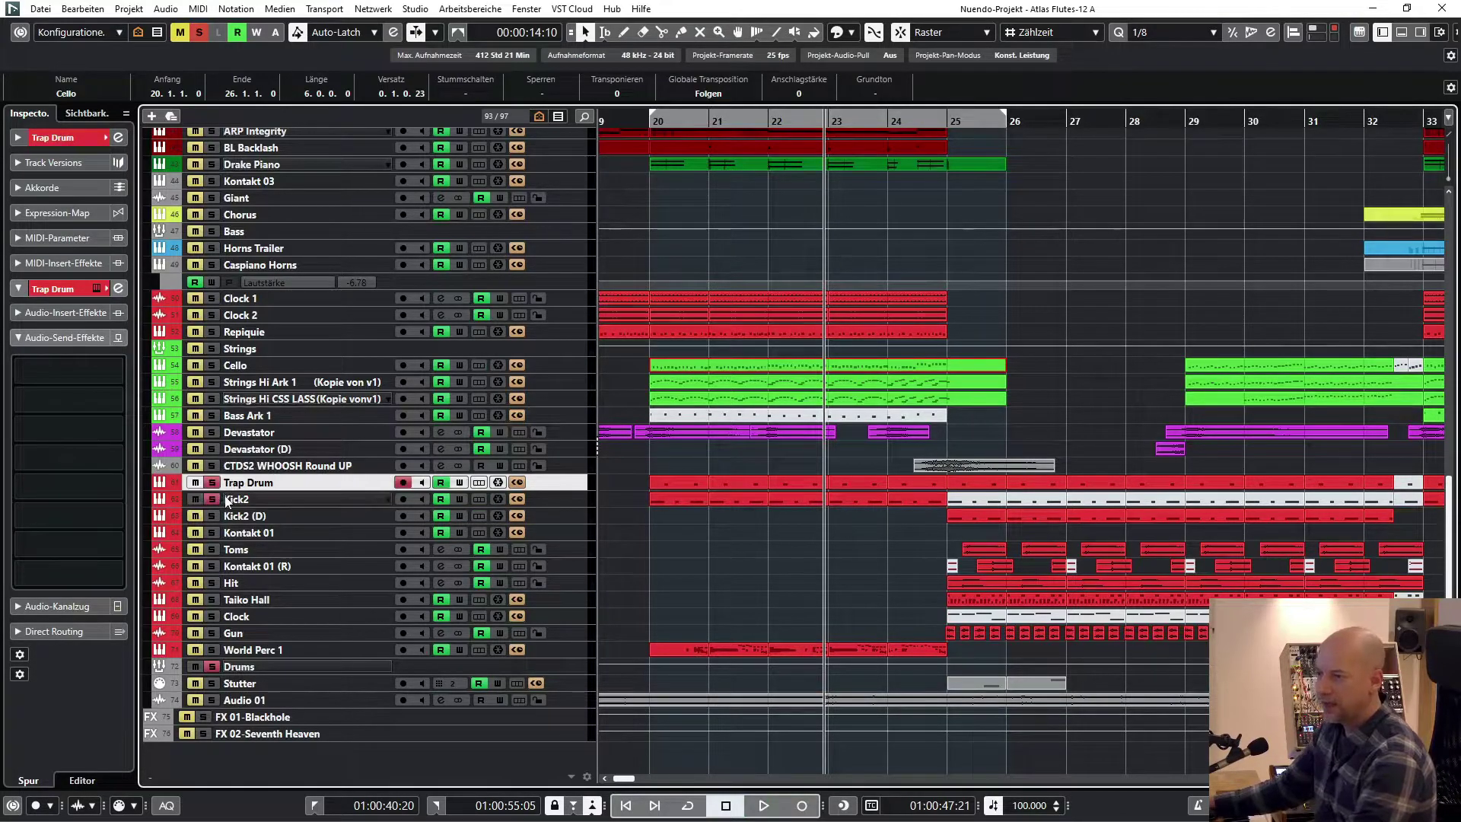
{"action": "key", "text": "KP_1"}
{"action": "key", "text": "space"}
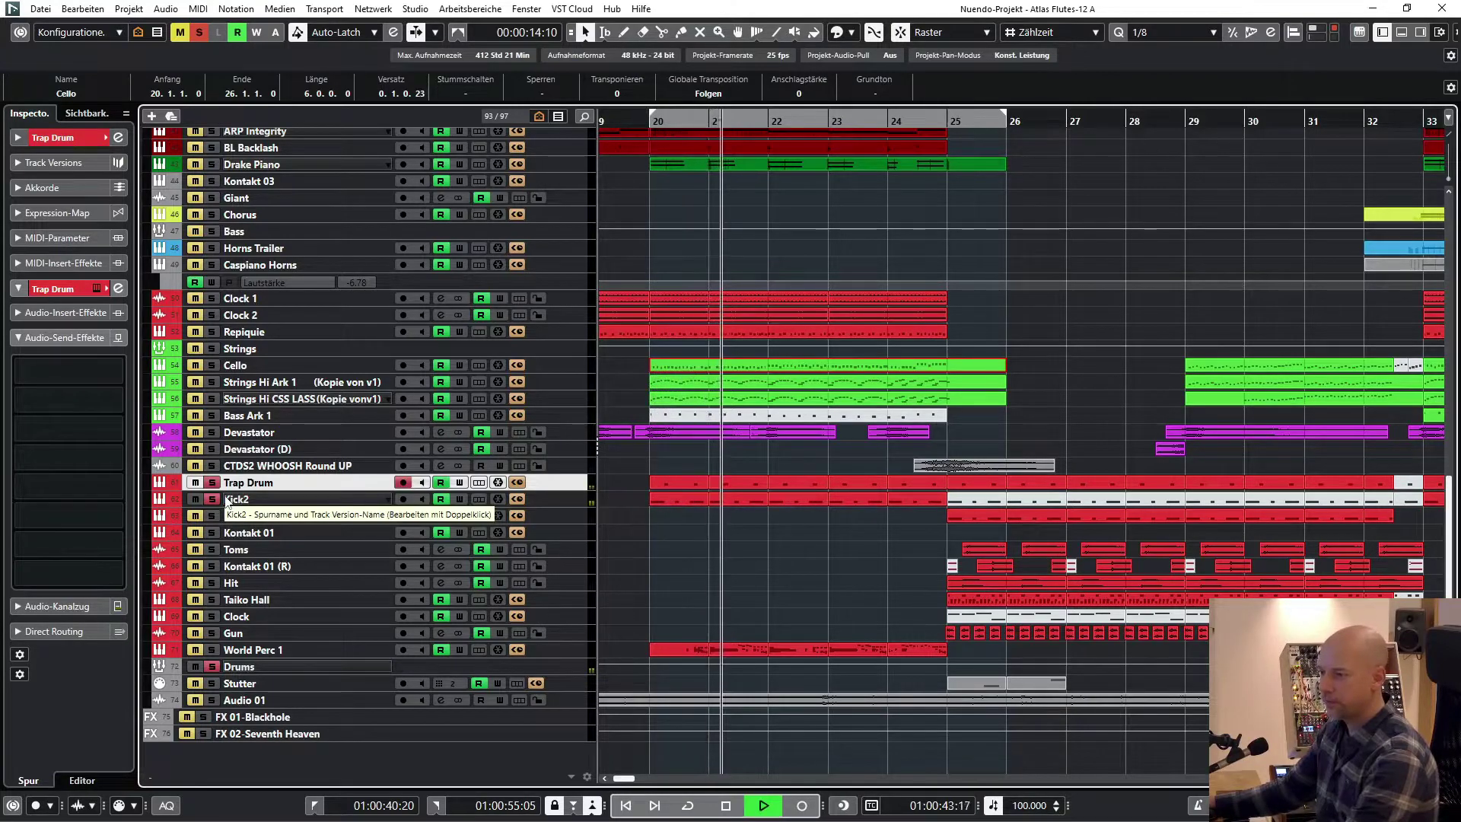
{"action": "key", "text": "space"}
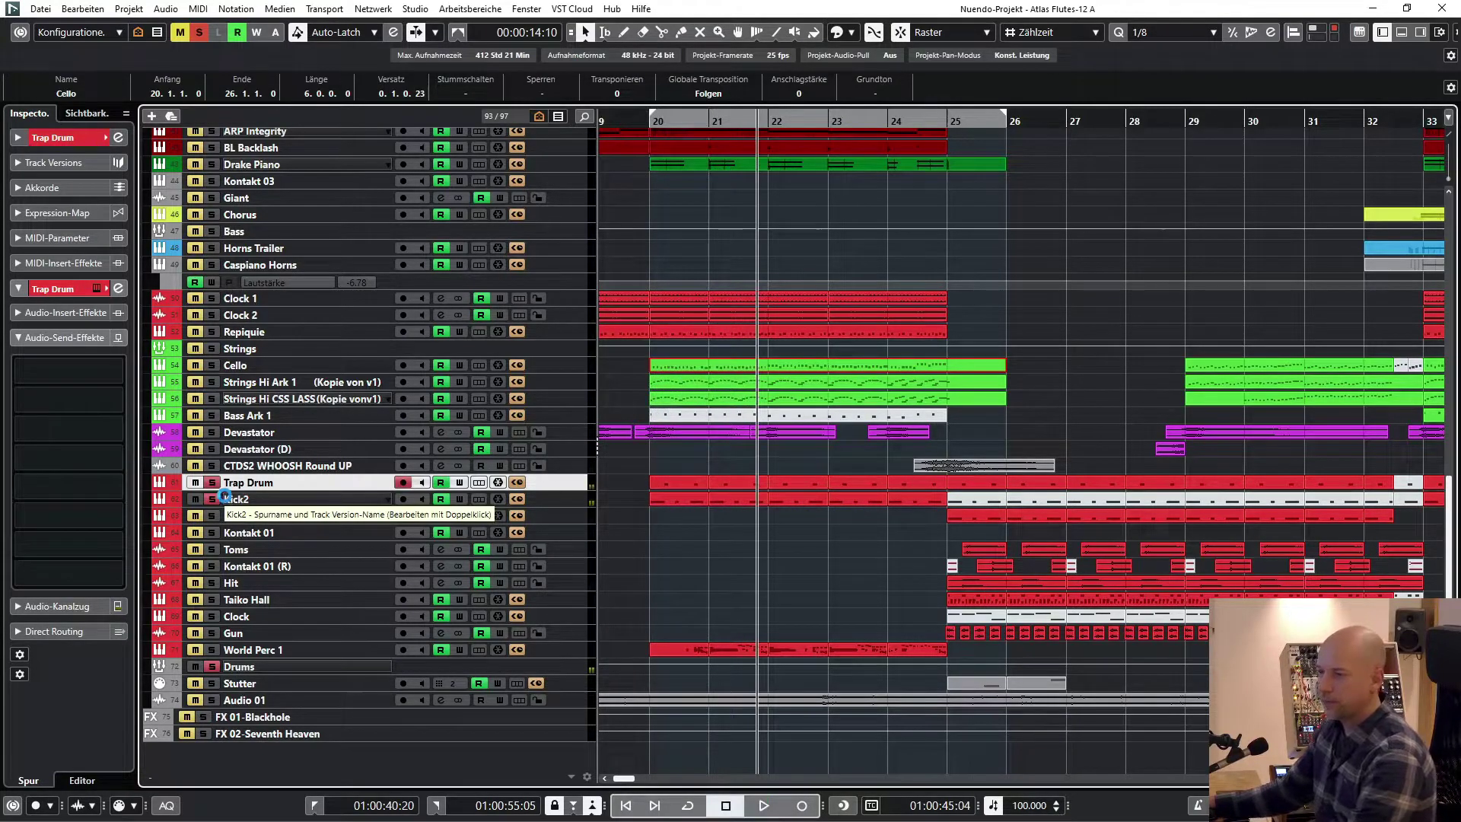
{"action": "left_click", "coordinate": [478, 482]}
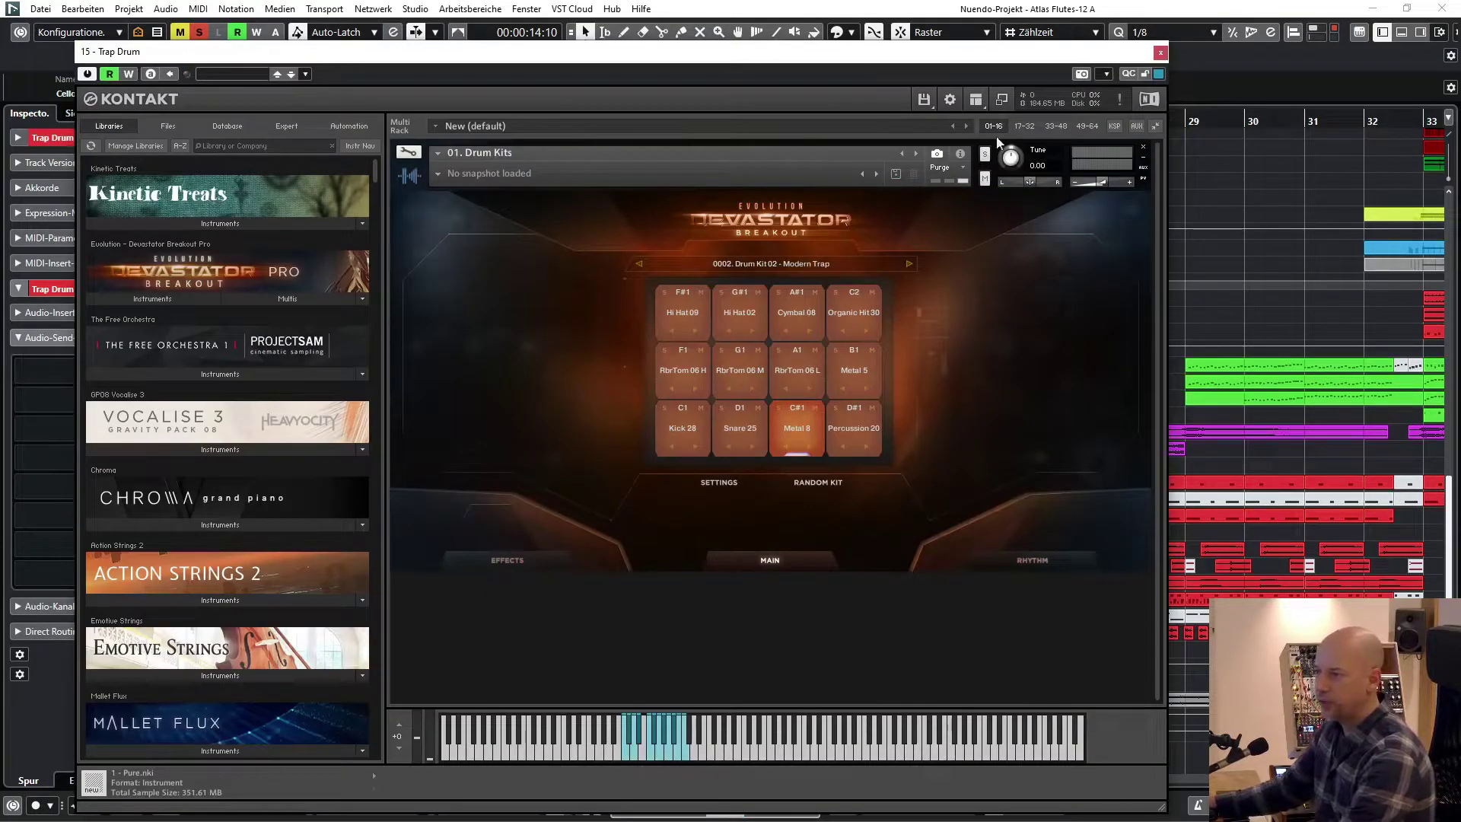
{"action": "left_click", "coordinate": [1161, 52]}
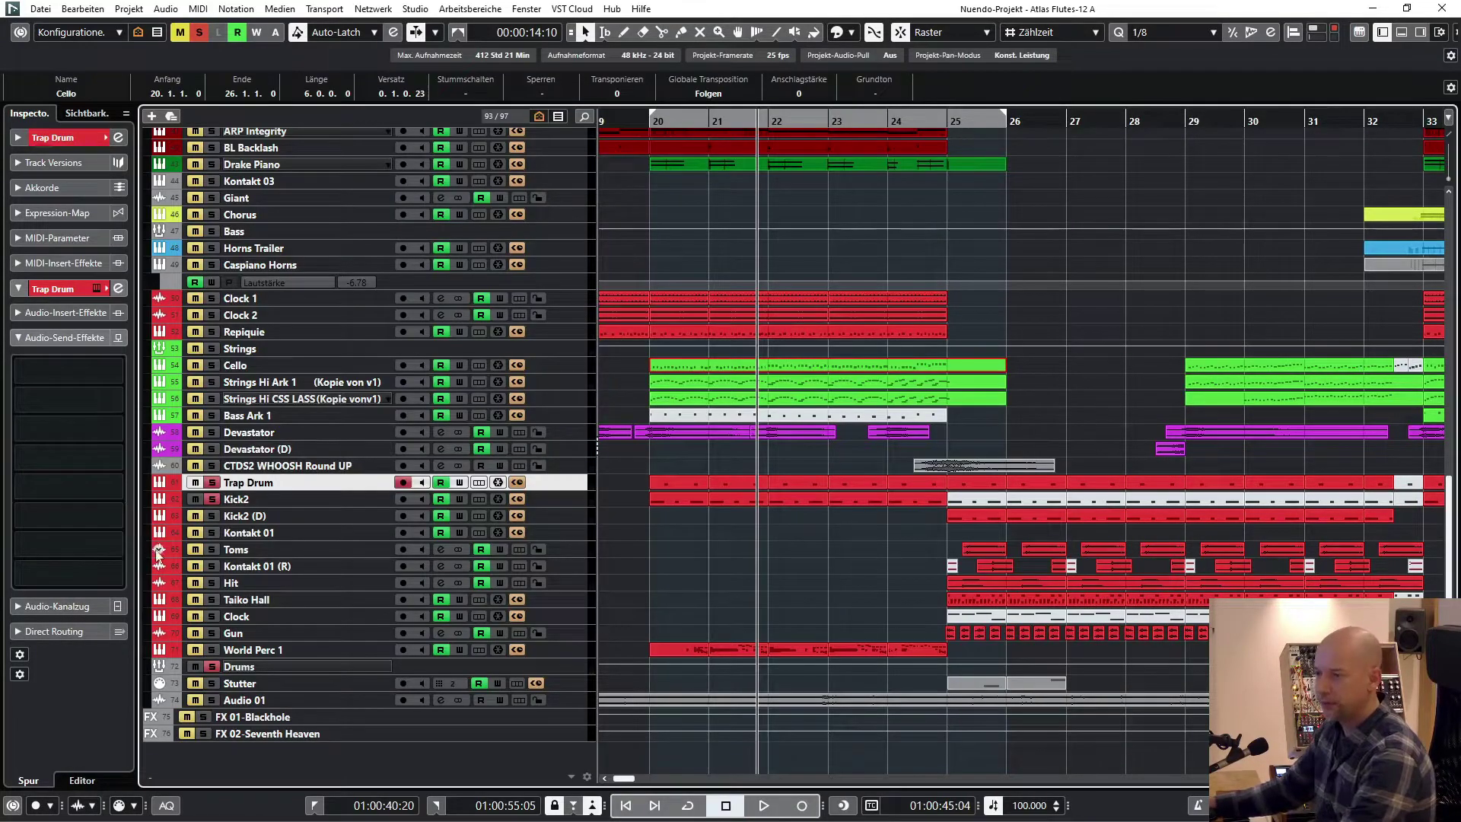
Examine the Kick 2 instrument on the Kick2 track, including the low end of its pitch curve.
{"action": "left_click", "coordinate": [274, 498]}
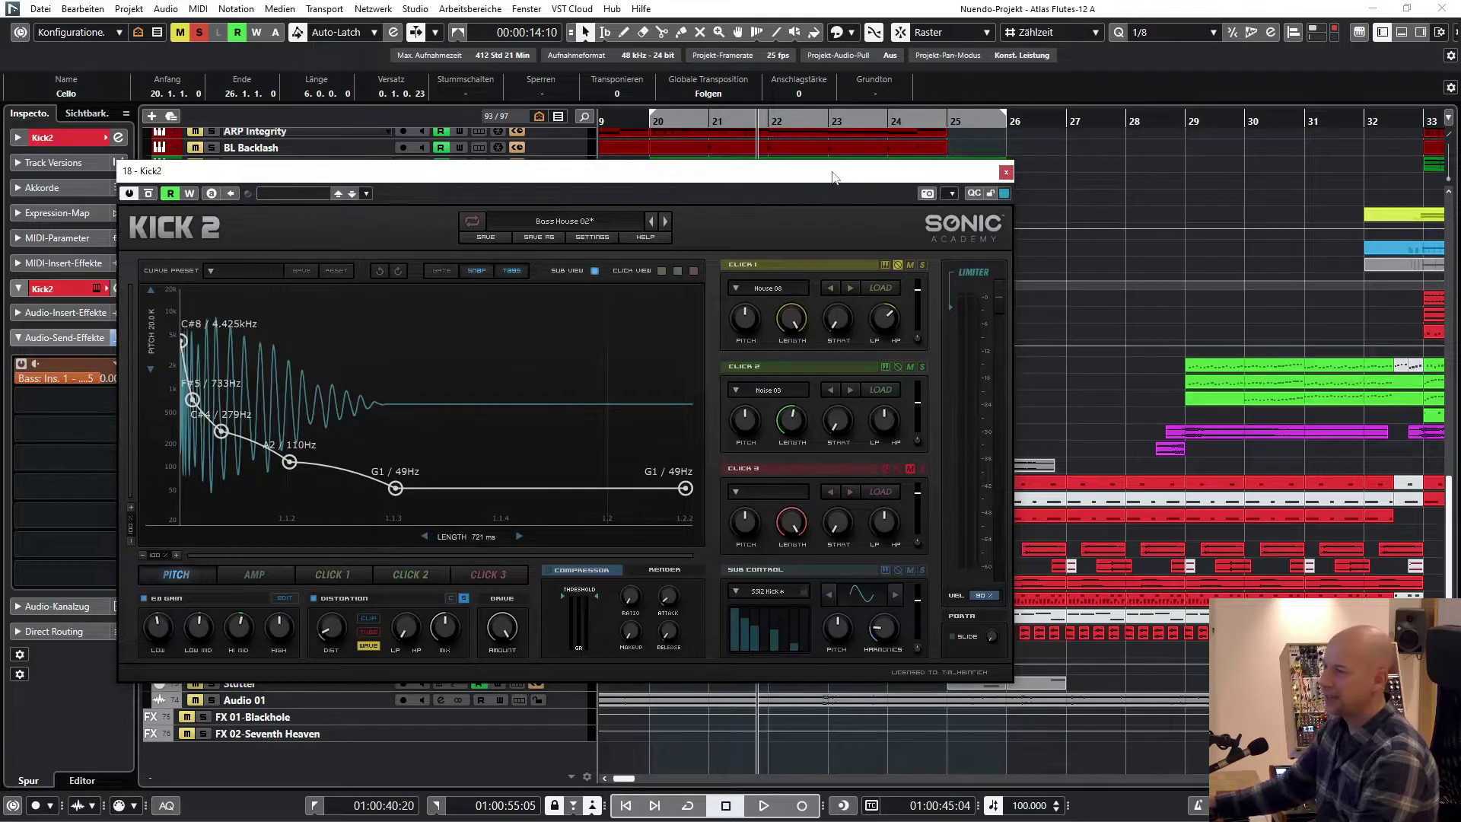
{"action": "left_click_drag", "start_coordinate": [833, 177], "coordinate": [799, 110]}
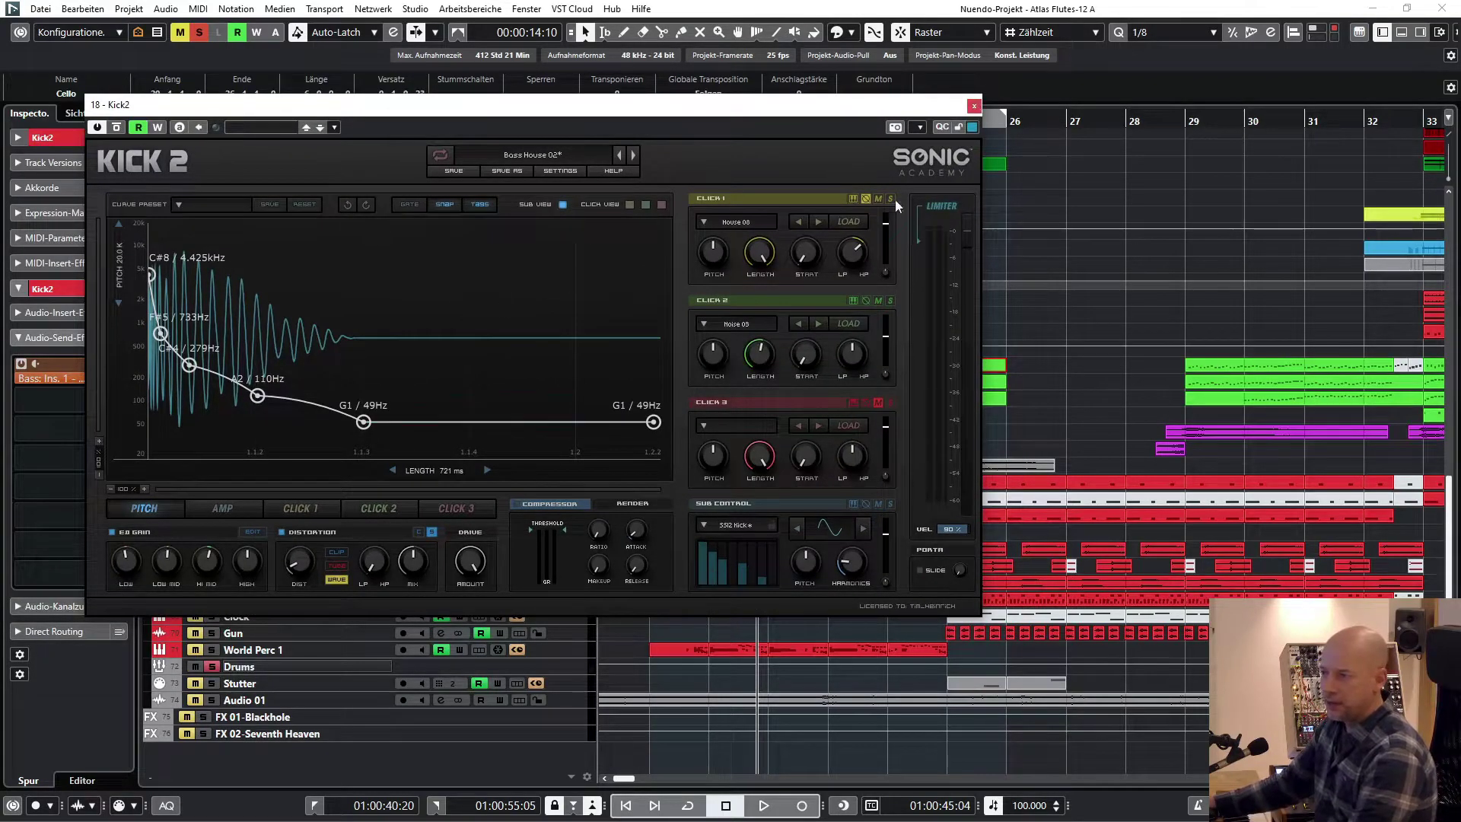
{"action": "left_click", "coordinate": [974, 106]}
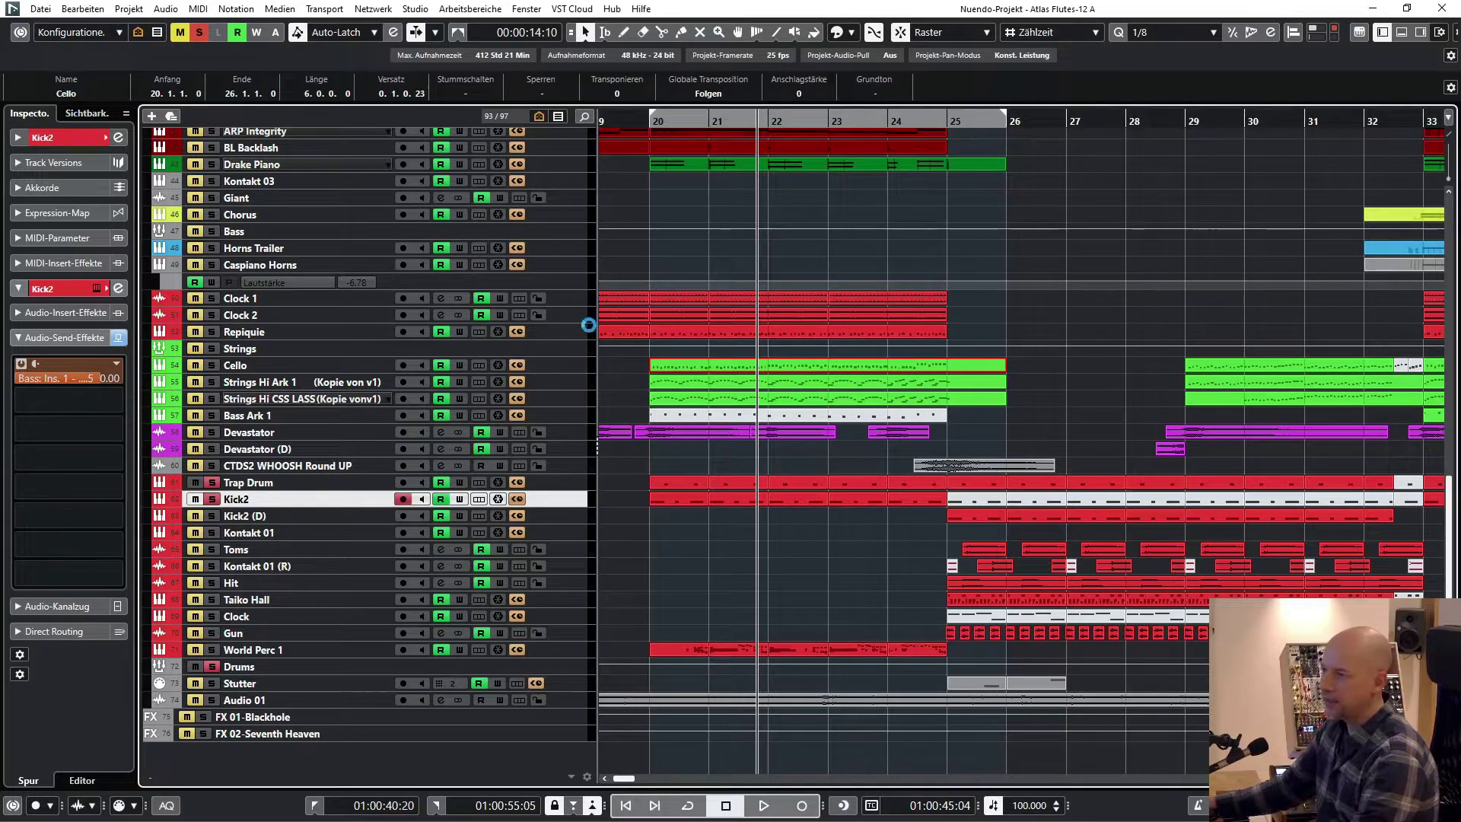
{"action": "key", "text": "e"}
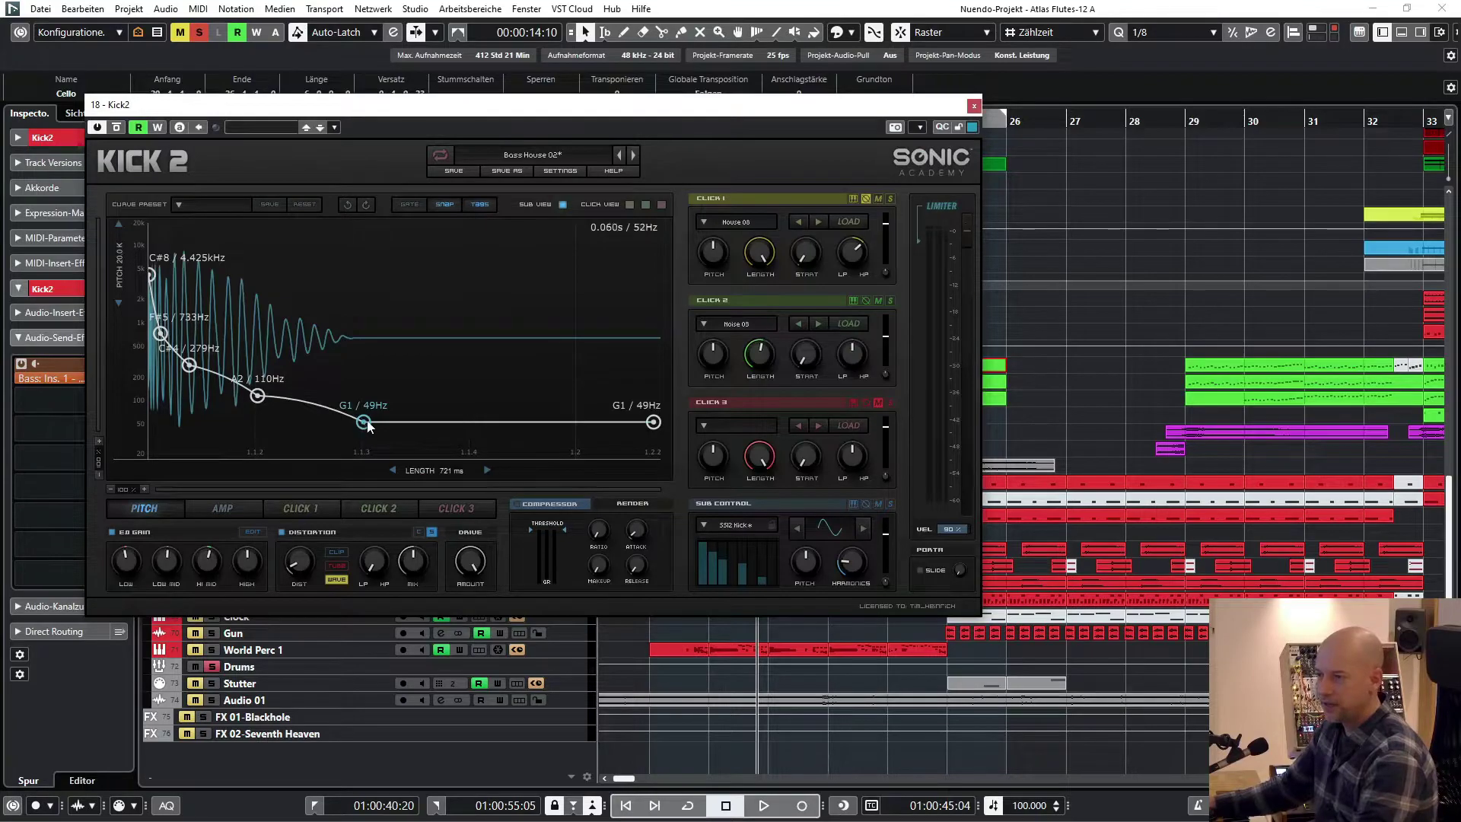
{"action": "left_click", "coordinate": [972, 106]}
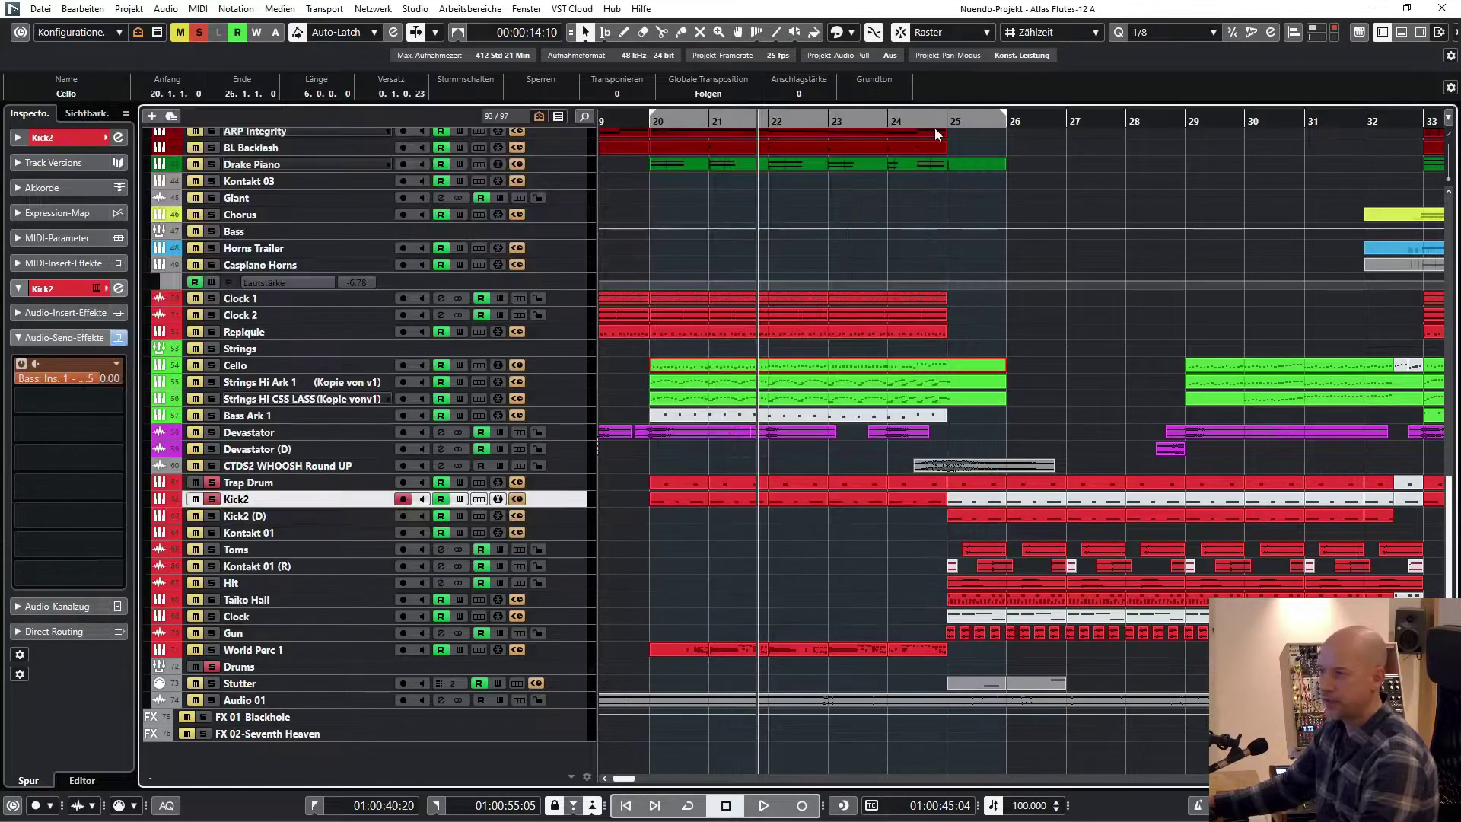
Examine the pitch curve in the duplicate Kick2 (D) track's Kick 2 instrument and release the solo.
{"action": "left_click", "coordinate": [254, 516]}
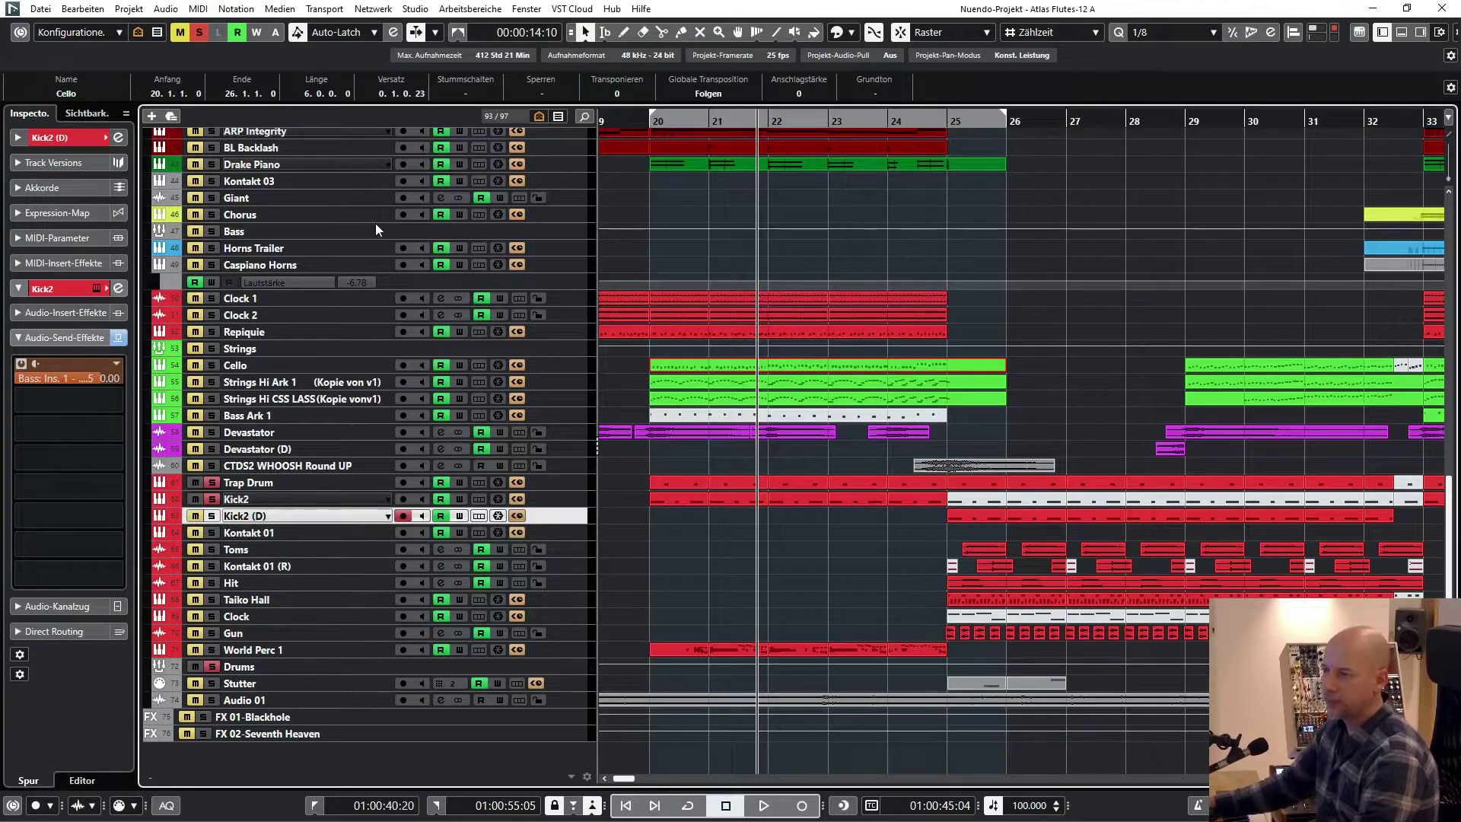
{"action": "key", "text": "Return"}
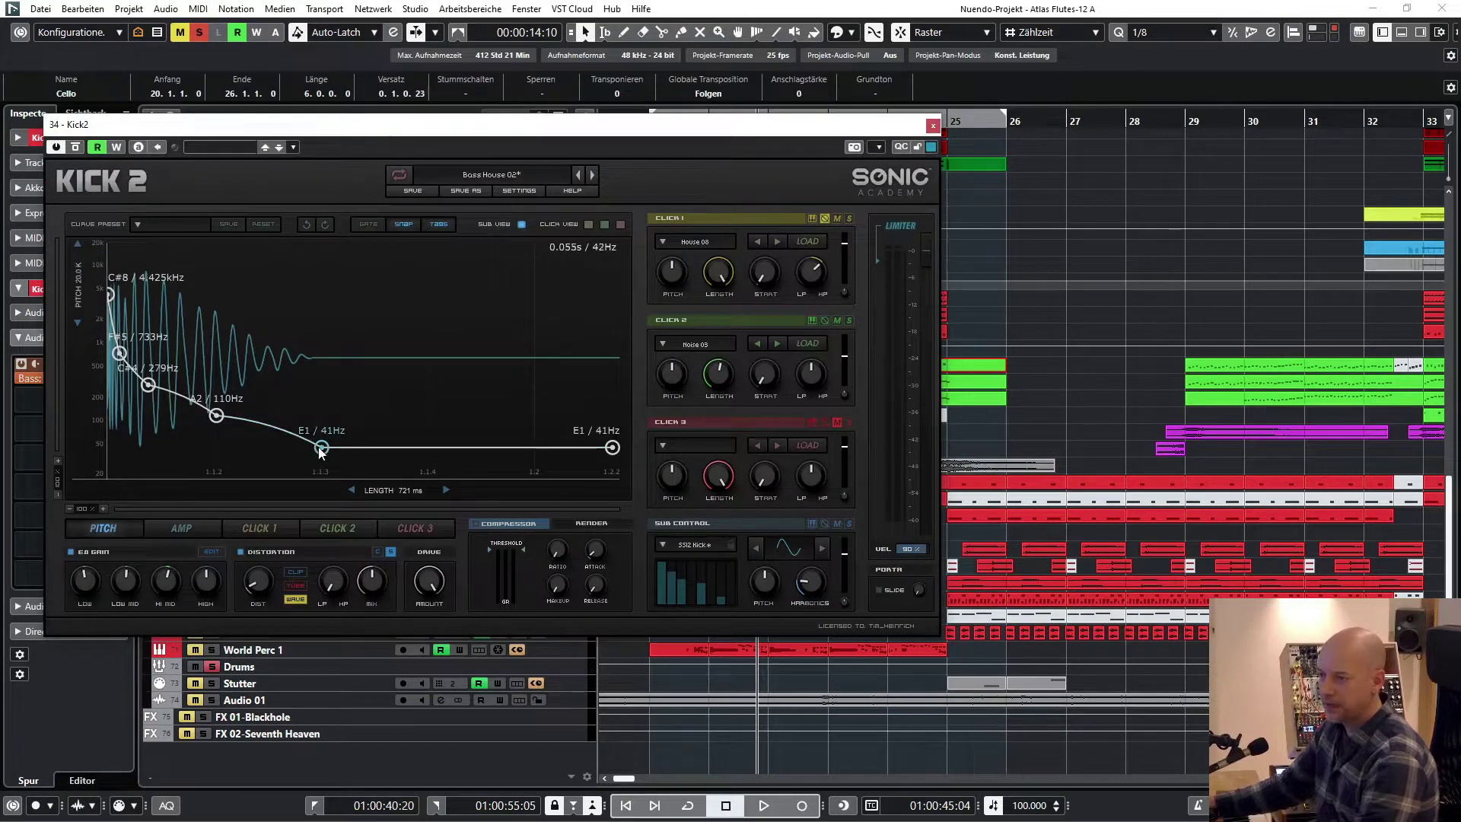
{"action": "key", "text": "Return"}
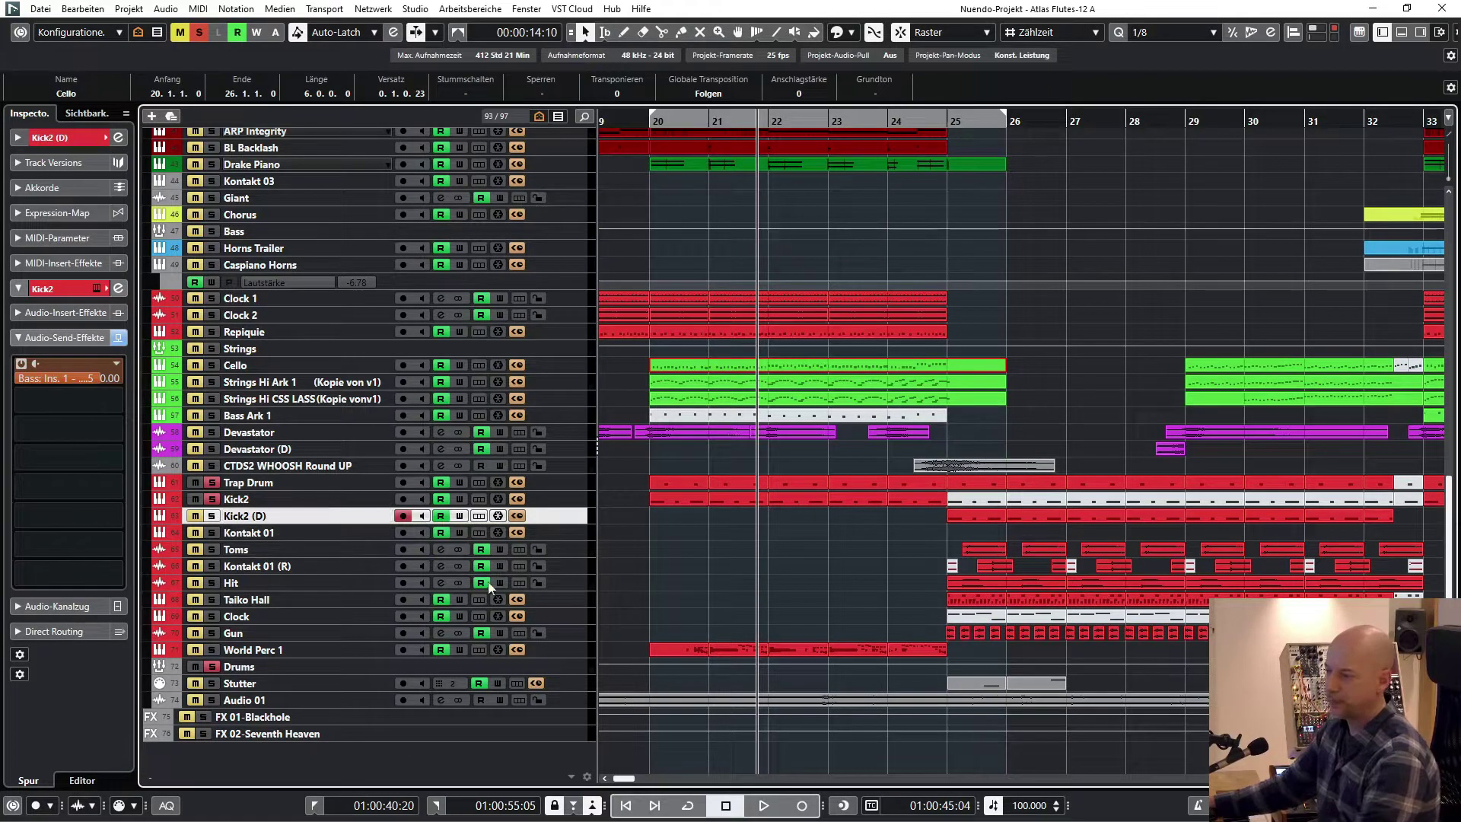
{"action": "left_click", "coordinate": [197, 35]}
Examine the World Percussion Creator instrument on the World Perc 1 track and close it.
{"action": "left_click", "coordinate": [289, 646]}
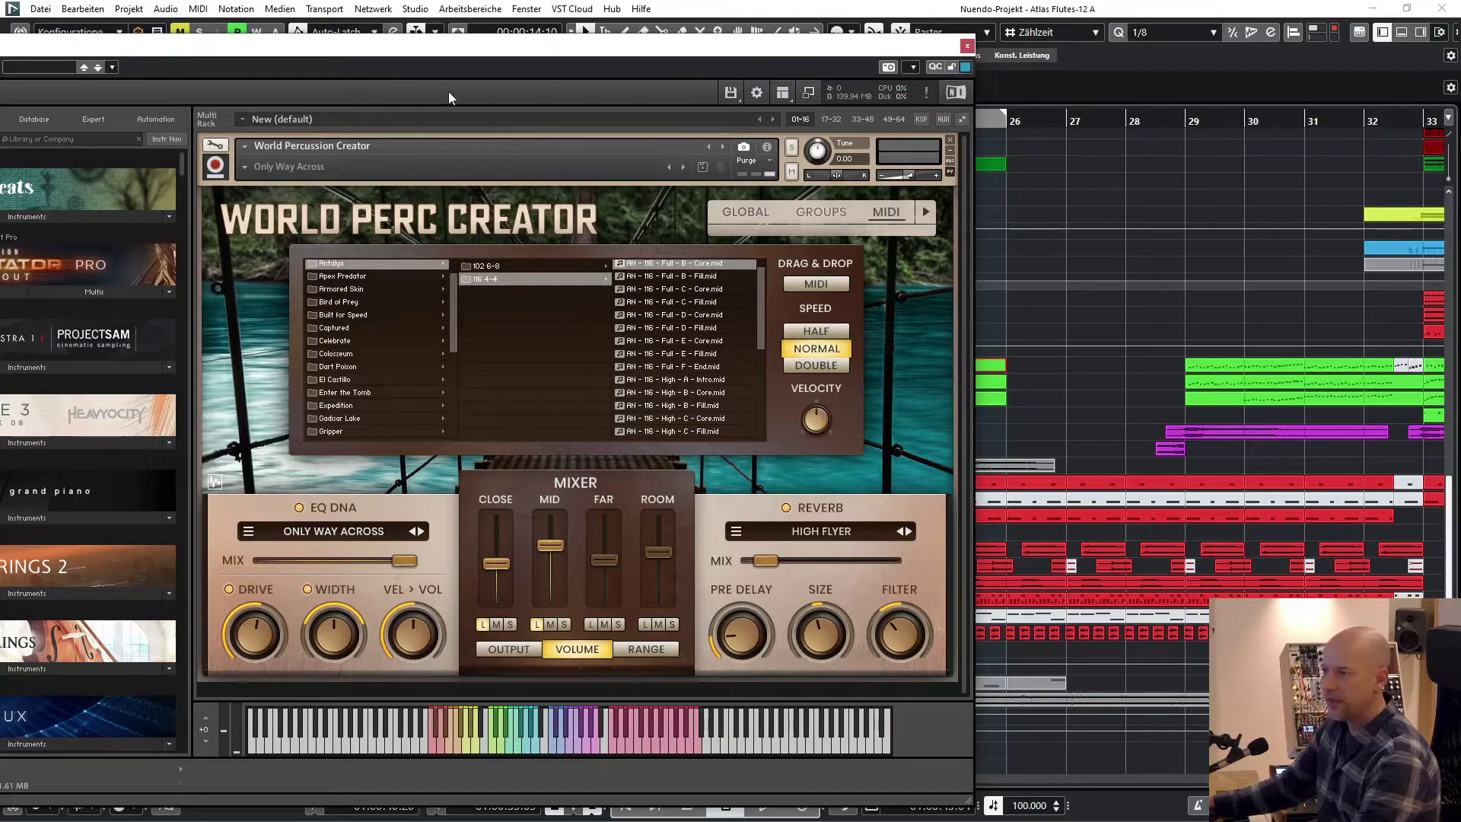
{"action": "left_click_drag", "start_coordinate": [469, 50], "coordinate": [510, 49]}
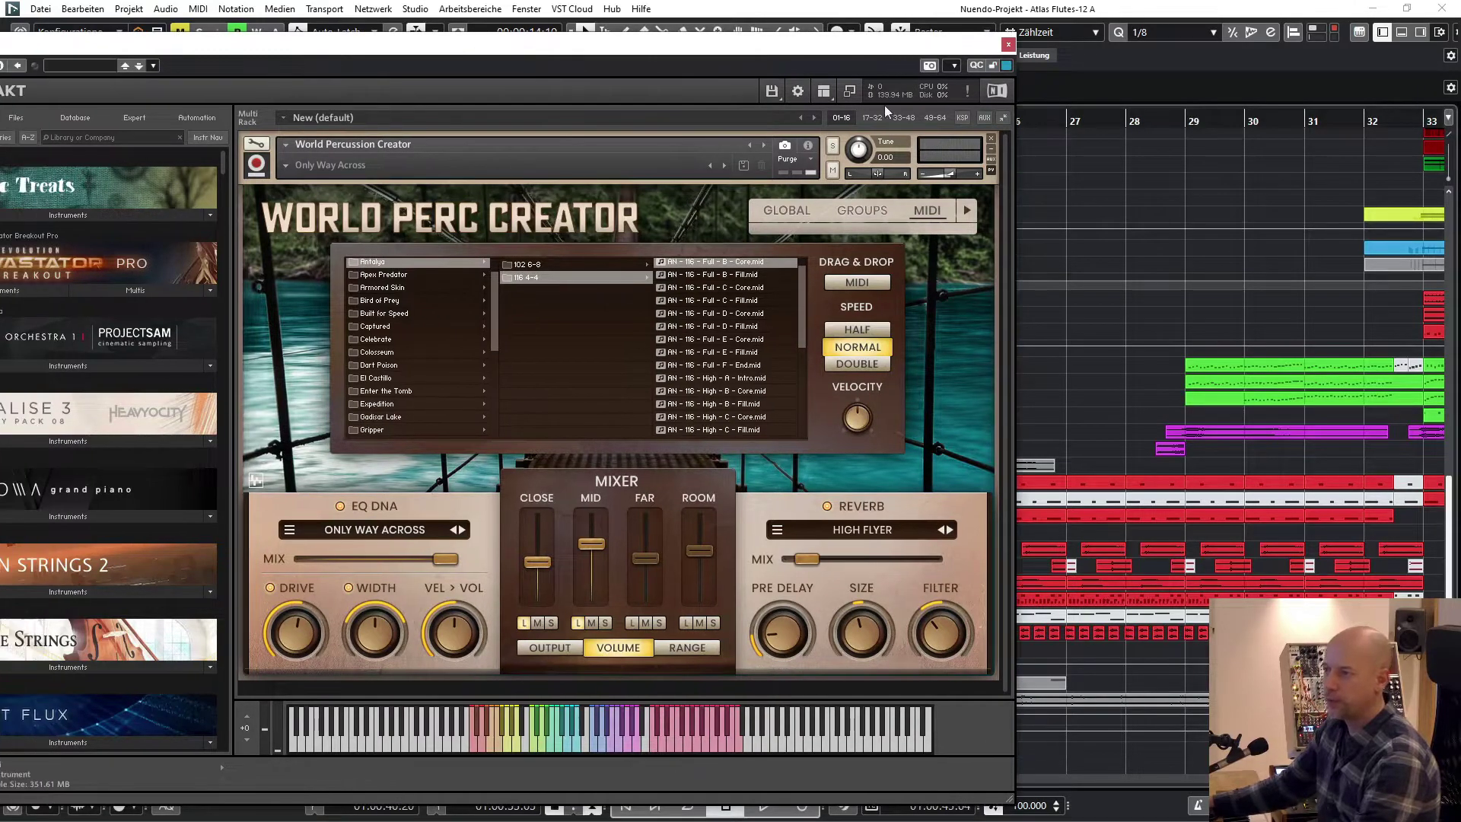
{"action": "left_click", "coordinate": [1006, 45]}
Audition the soloed World Perc 1 track from bar 20, adding Trap Drum and Kick2 to the solo, and release all solos.
{"action": "key", "text": "space"}
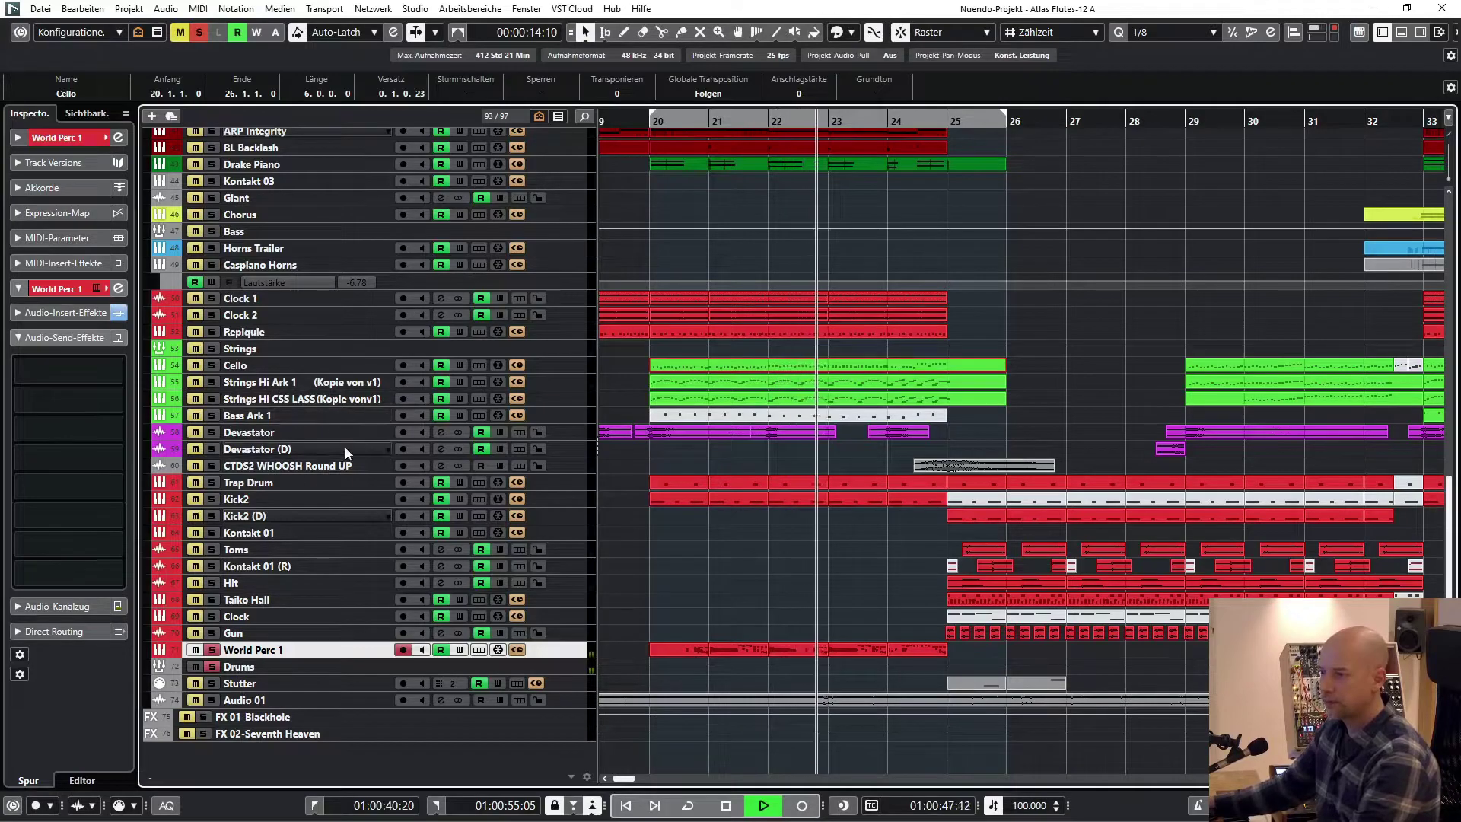
{"action": "key", "text": "KP_1"}
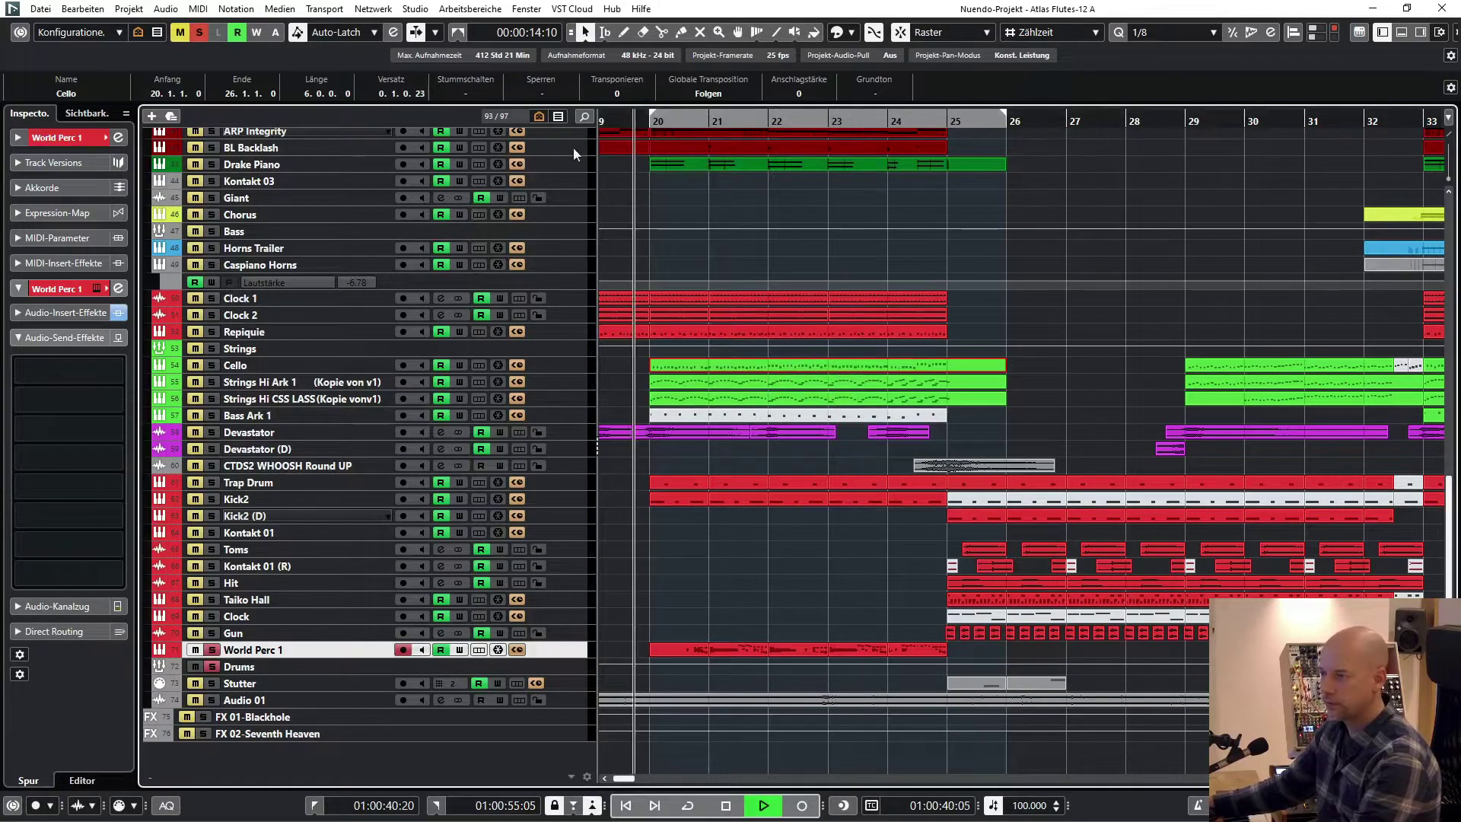
{"action": "left_click", "coordinate": [212, 483]}
{"action": "left_click", "coordinate": [212, 500]}
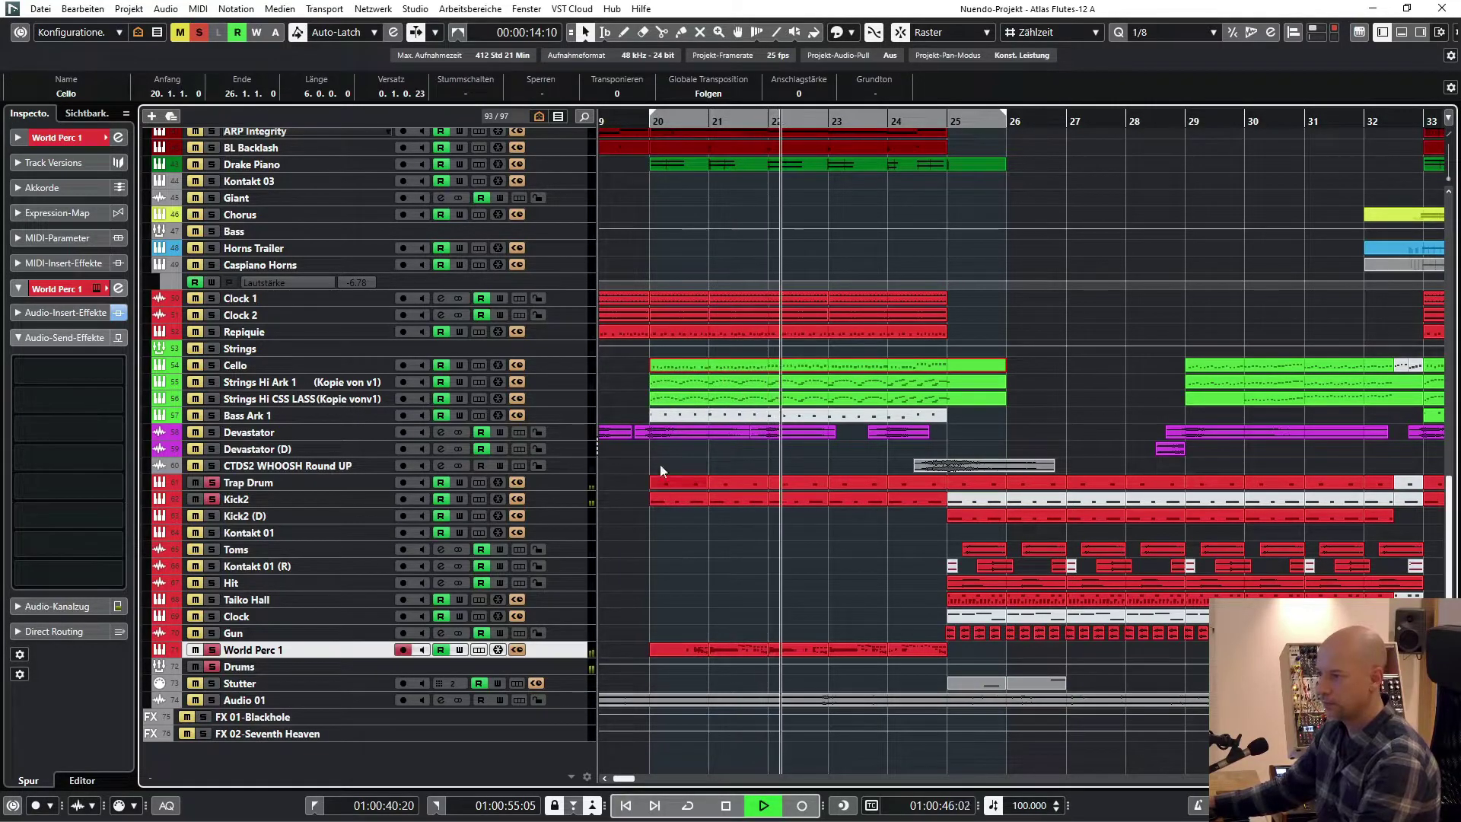
{"action": "key", "text": "space"}
{"action": "left_click", "coordinate": [200, 33]}
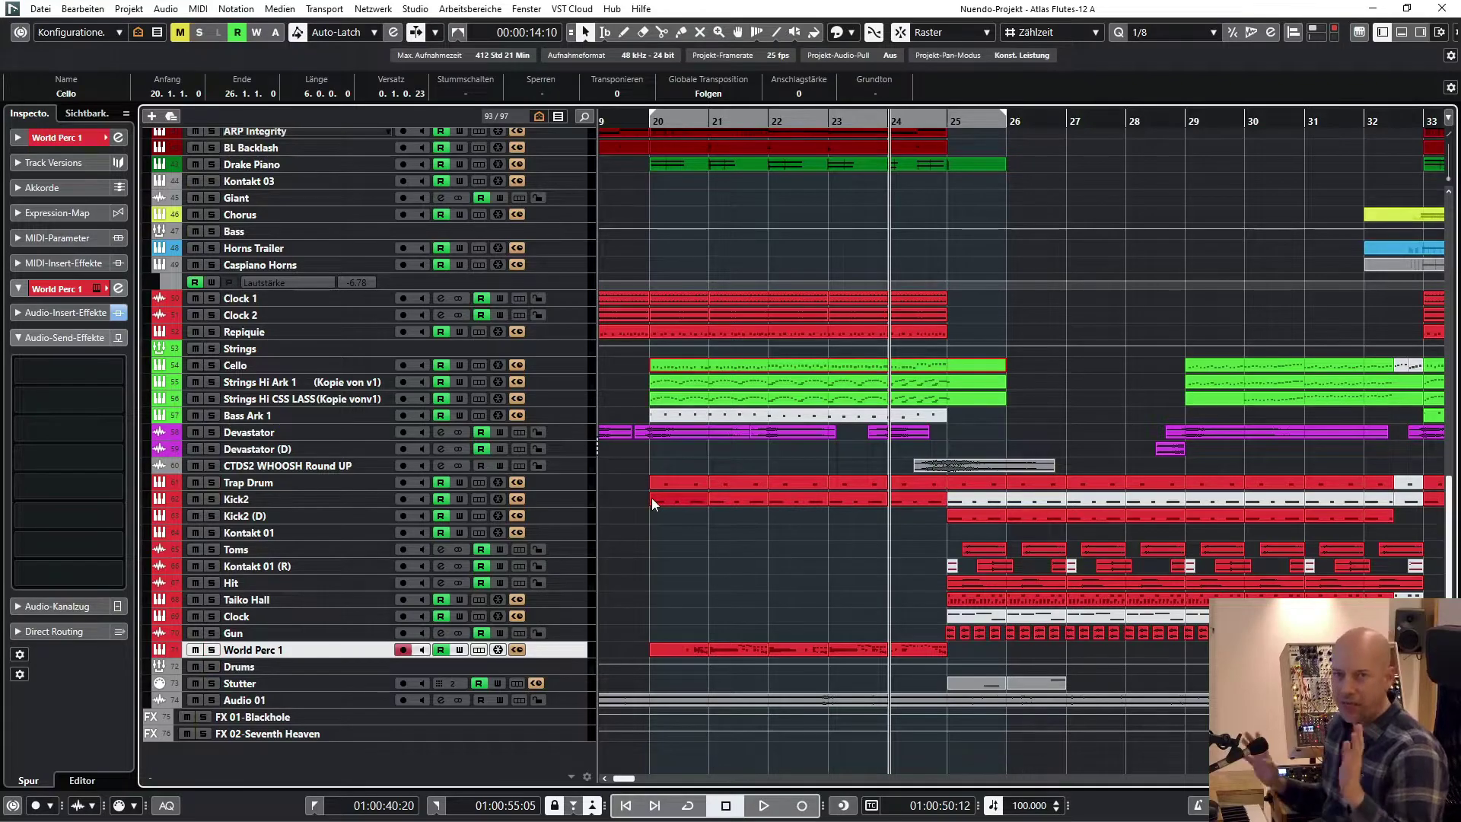
Set the locators to the Trap Drum part at bar 25 and play the full arrangement from there past bar 33.
{"action": "scroll", "coordinate": [798, 518], "scroll_direction": "right", "scroll_amount": 4}
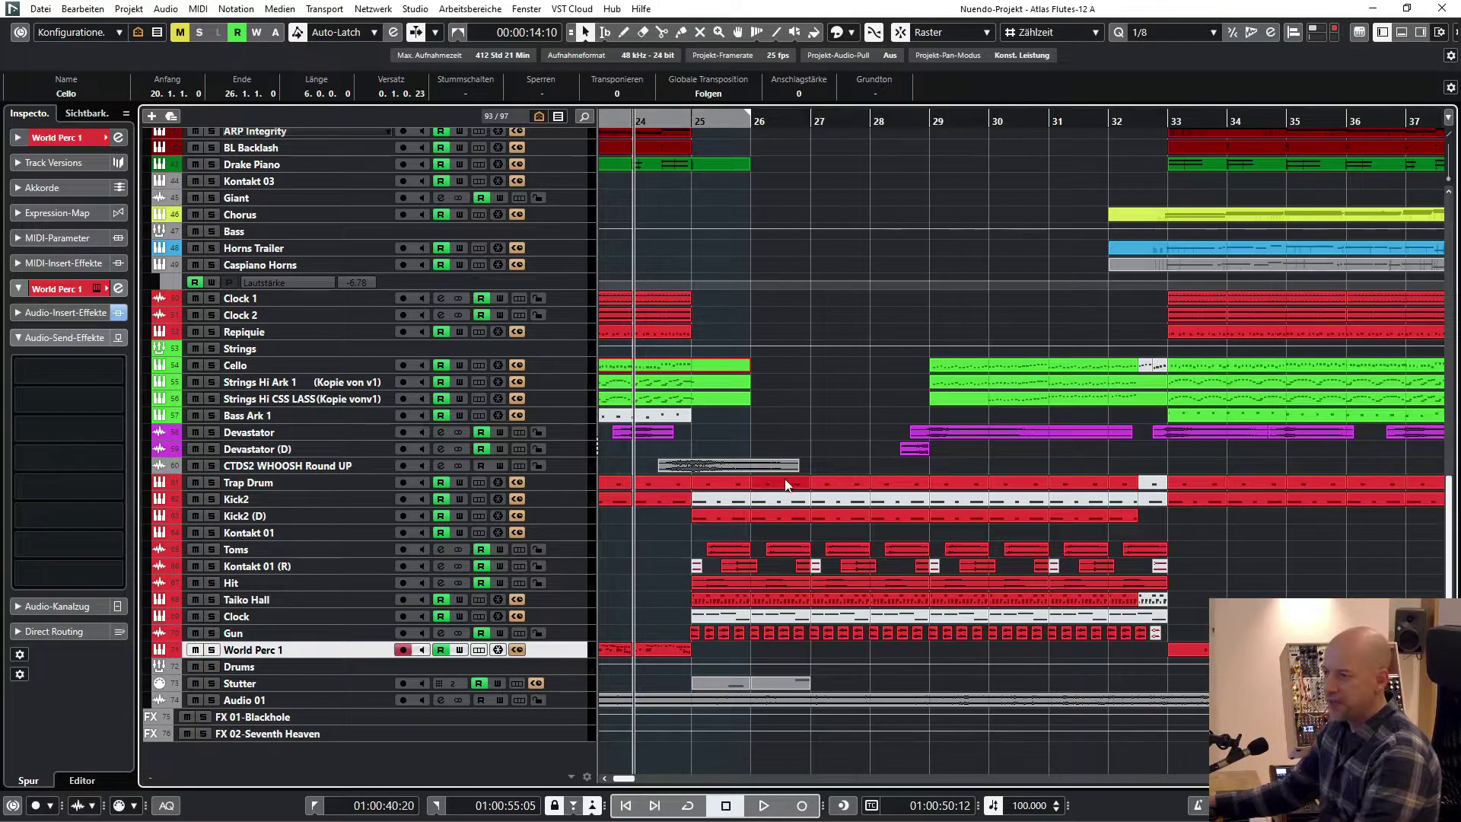
{"action": "left_click", "coordinate": [802, 487]}
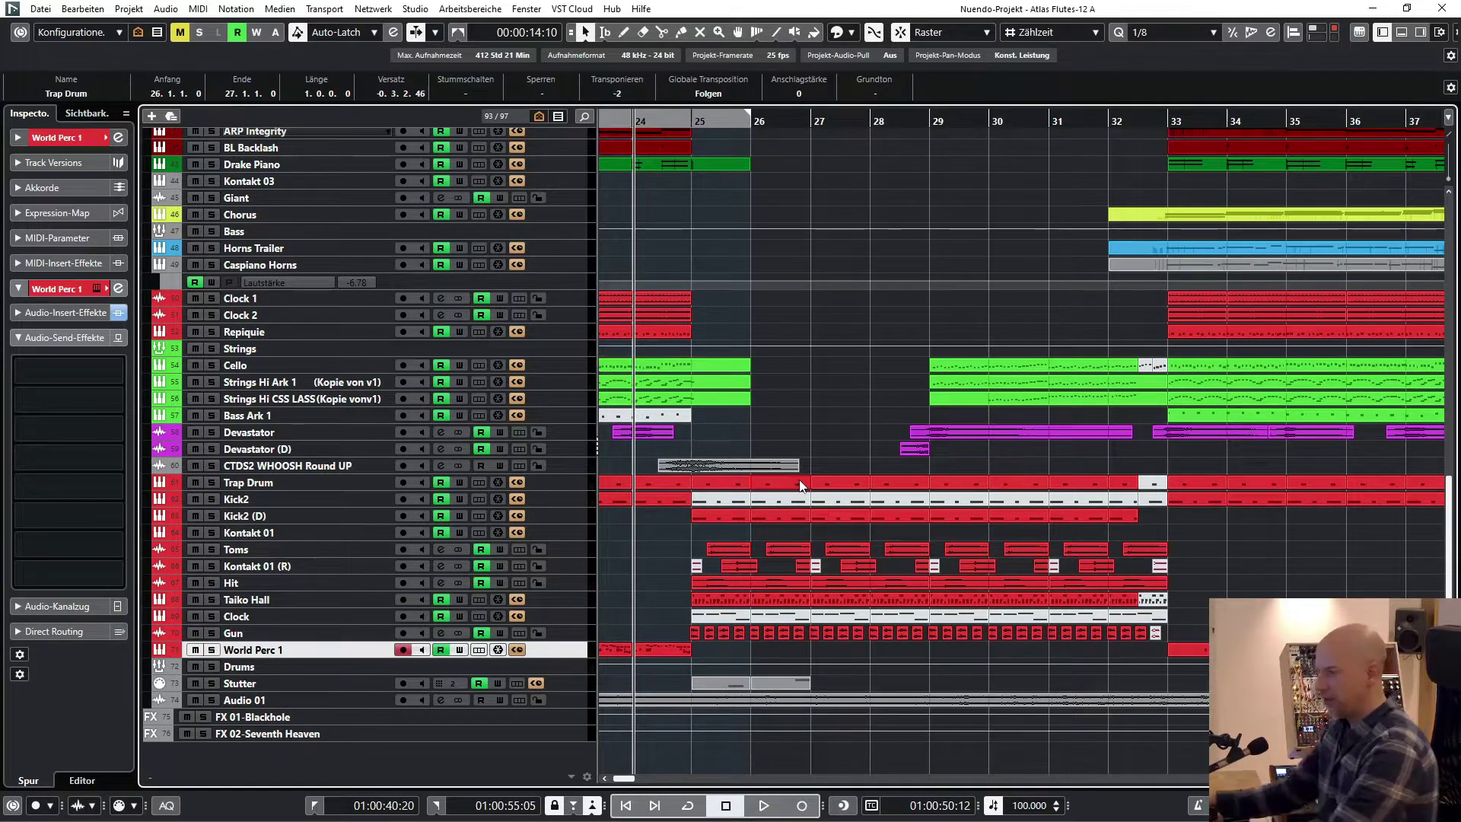
{"action": "left_click", "coordinate": [707, 488]}
{"action": "key", "text": "p"}
{"action": "key", "text": "space"}
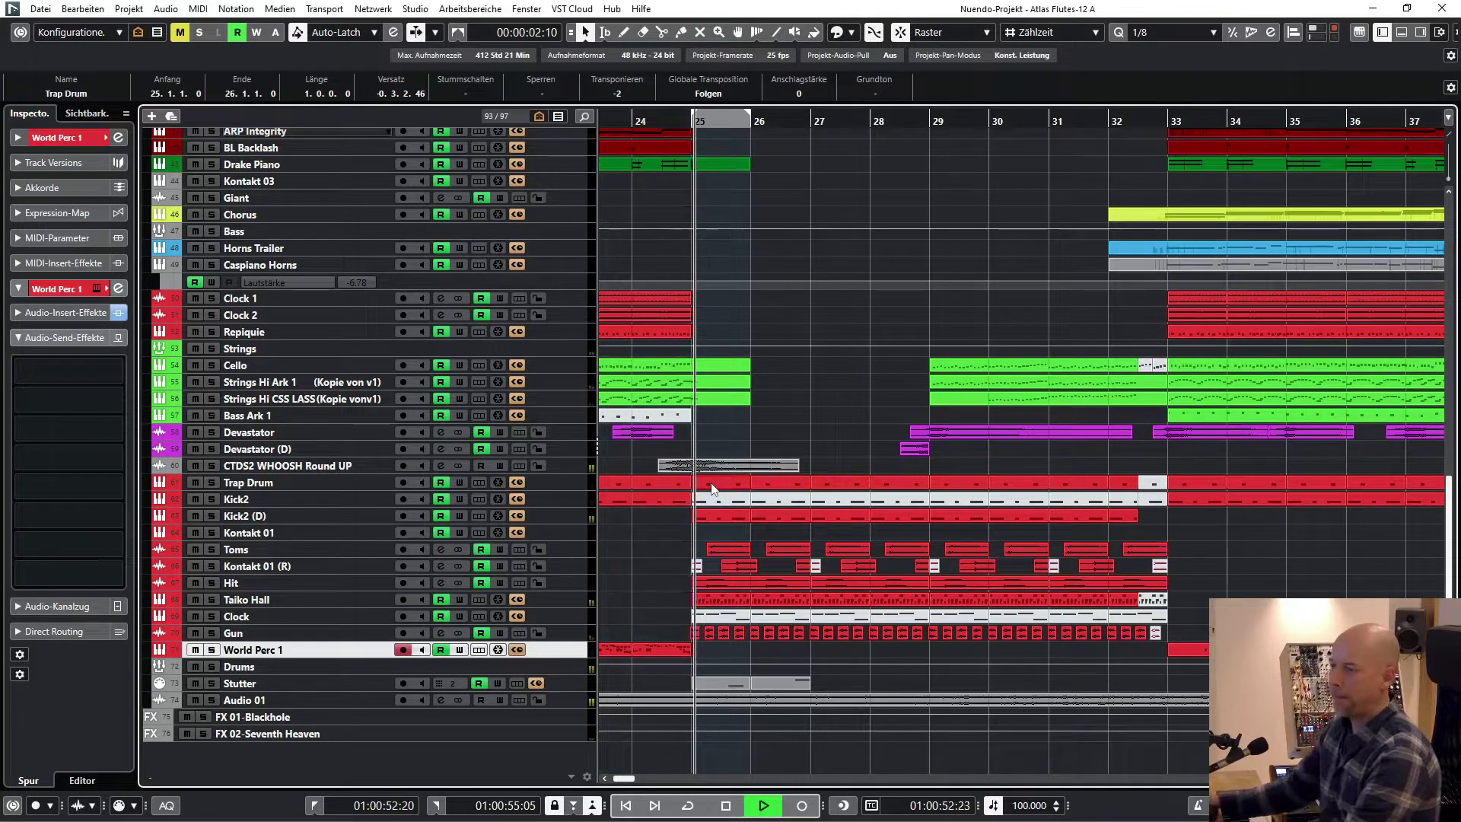
{"action": "scroll", "coordinate": [779, 432], "scroll_direction": "up", "scroll_amount": 5}
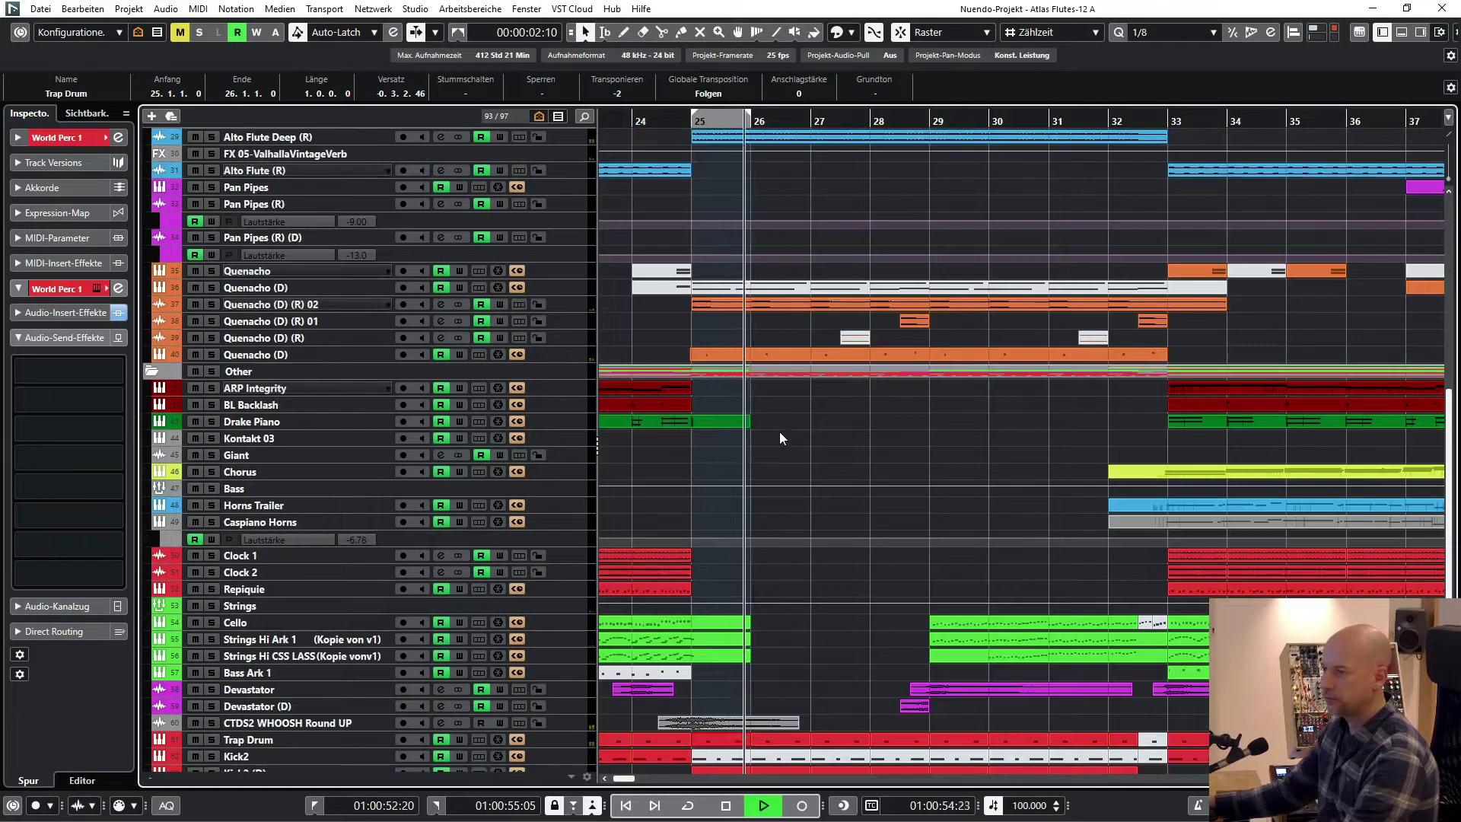
{"action": "scroll", "coordinate": [779, 431], "scroll_direction": "up", "scroll_amount": 3}
{"action": "scroll", "coordinate": [793, 423], "scroll_direction": "down", "scroll_amount": 8}
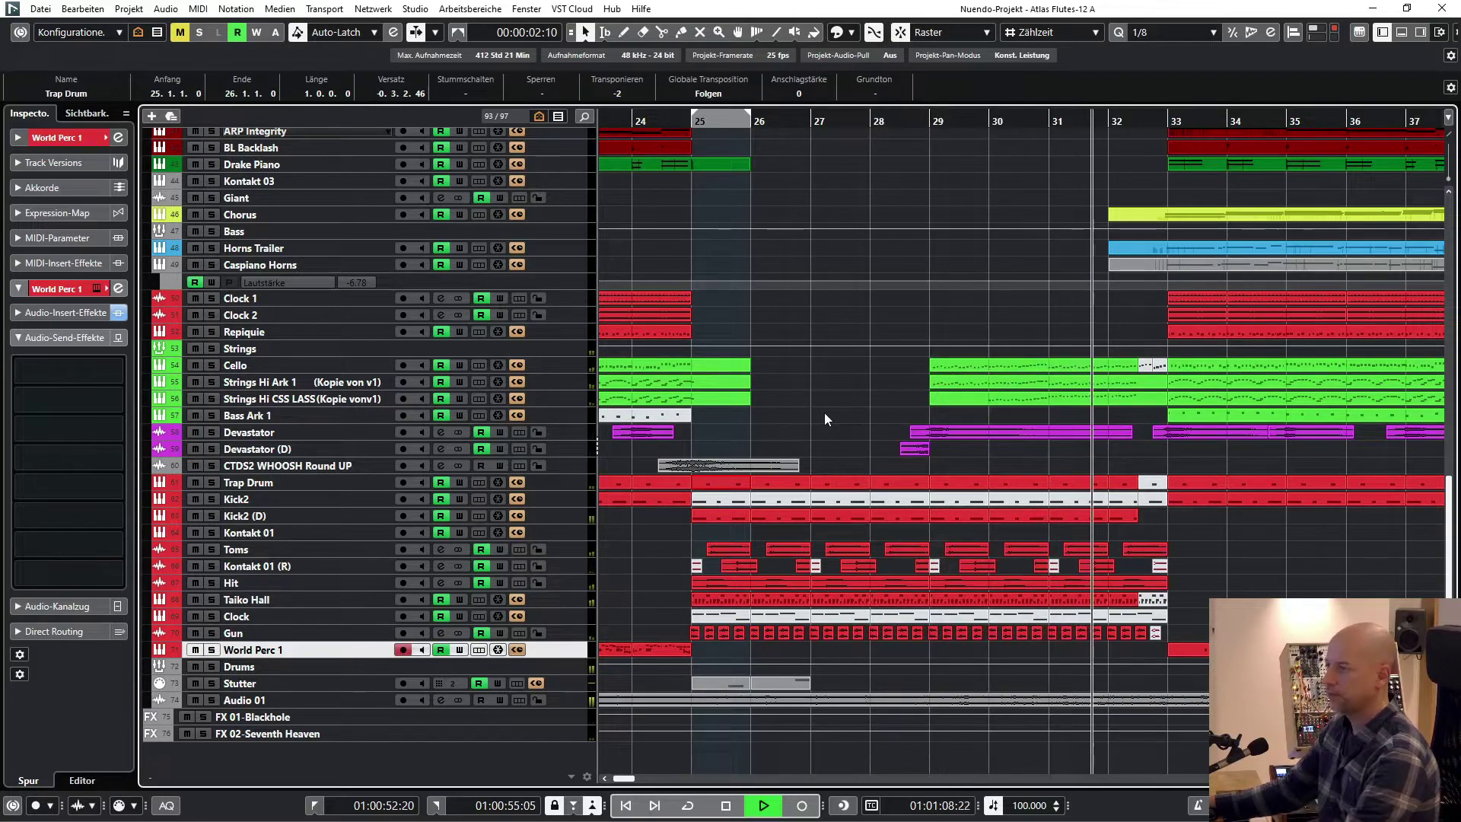
{"action": "left_click", "coordinate": [824, 413]}
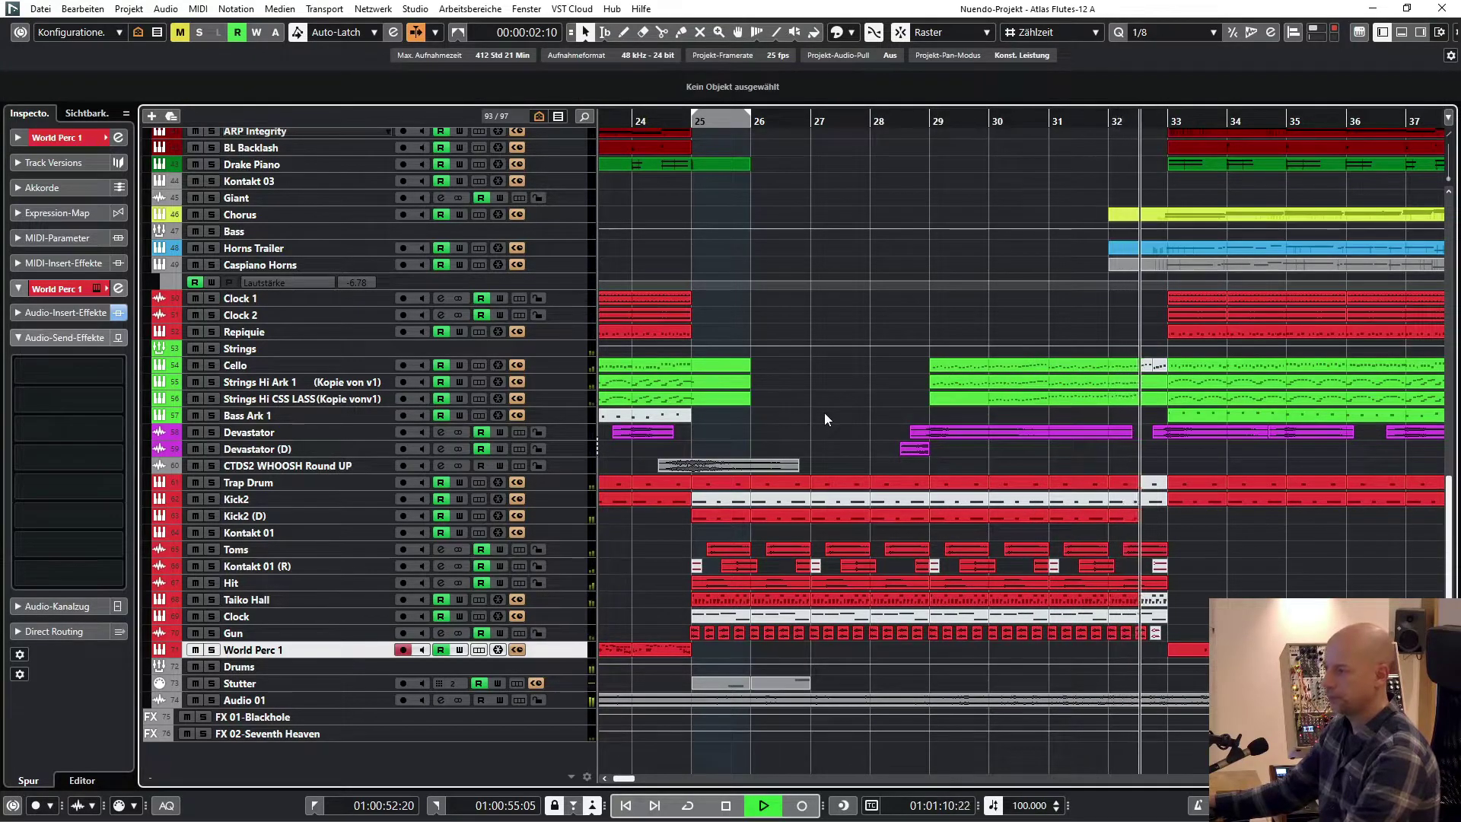
{"action": "key", "text": "space"}
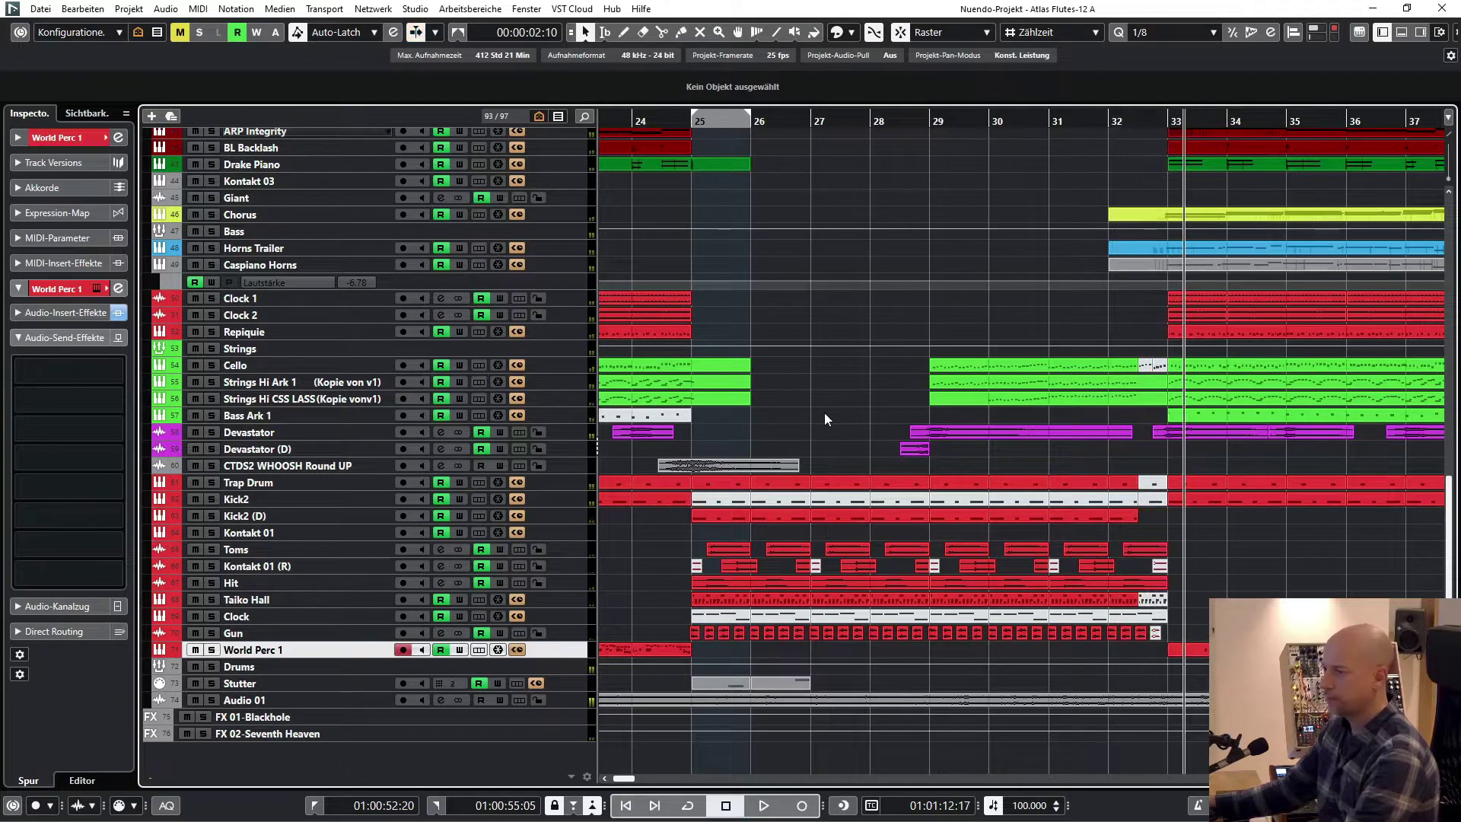
Solo all tracks from Trap Drum to World Perc 1, audition them from bar 25, and release the solo.
{"action": "key", "text": "KP_1"}
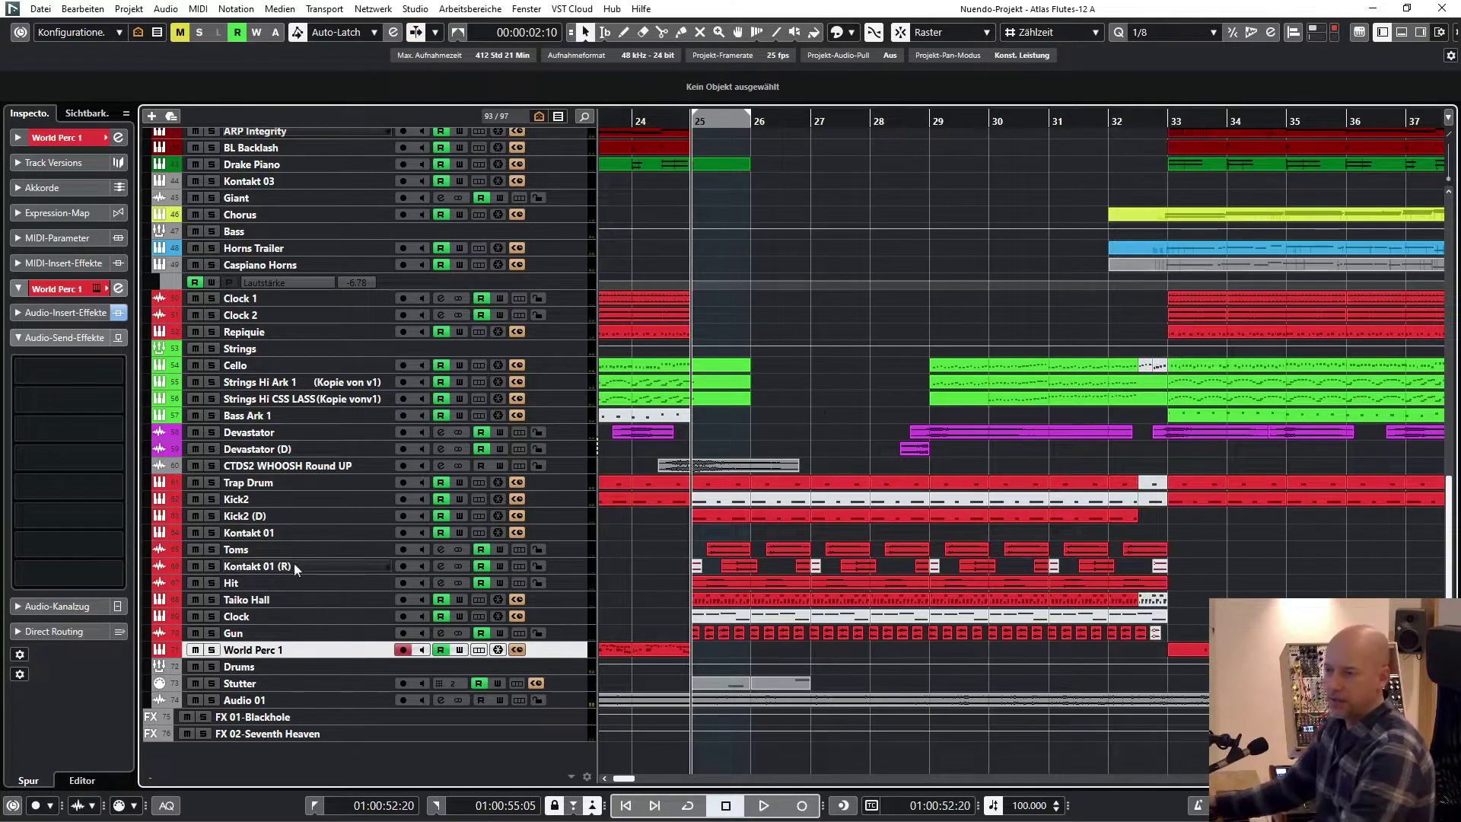
{"action": "left_click", "coordinate": [243, 484], "text": "shift"}
{"action": "key", "text": "s"}
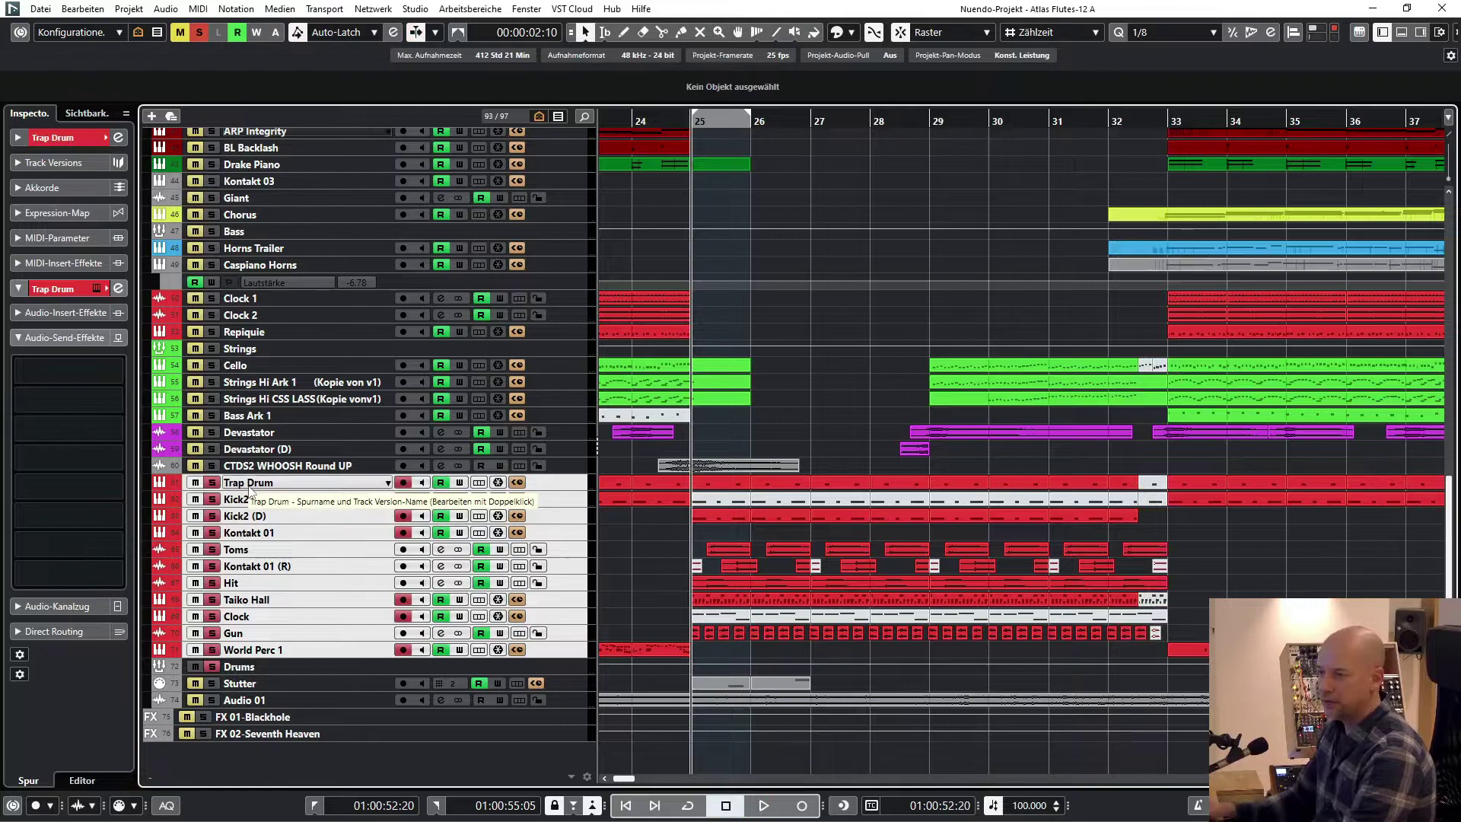
{"action": "key", "text": "space"}
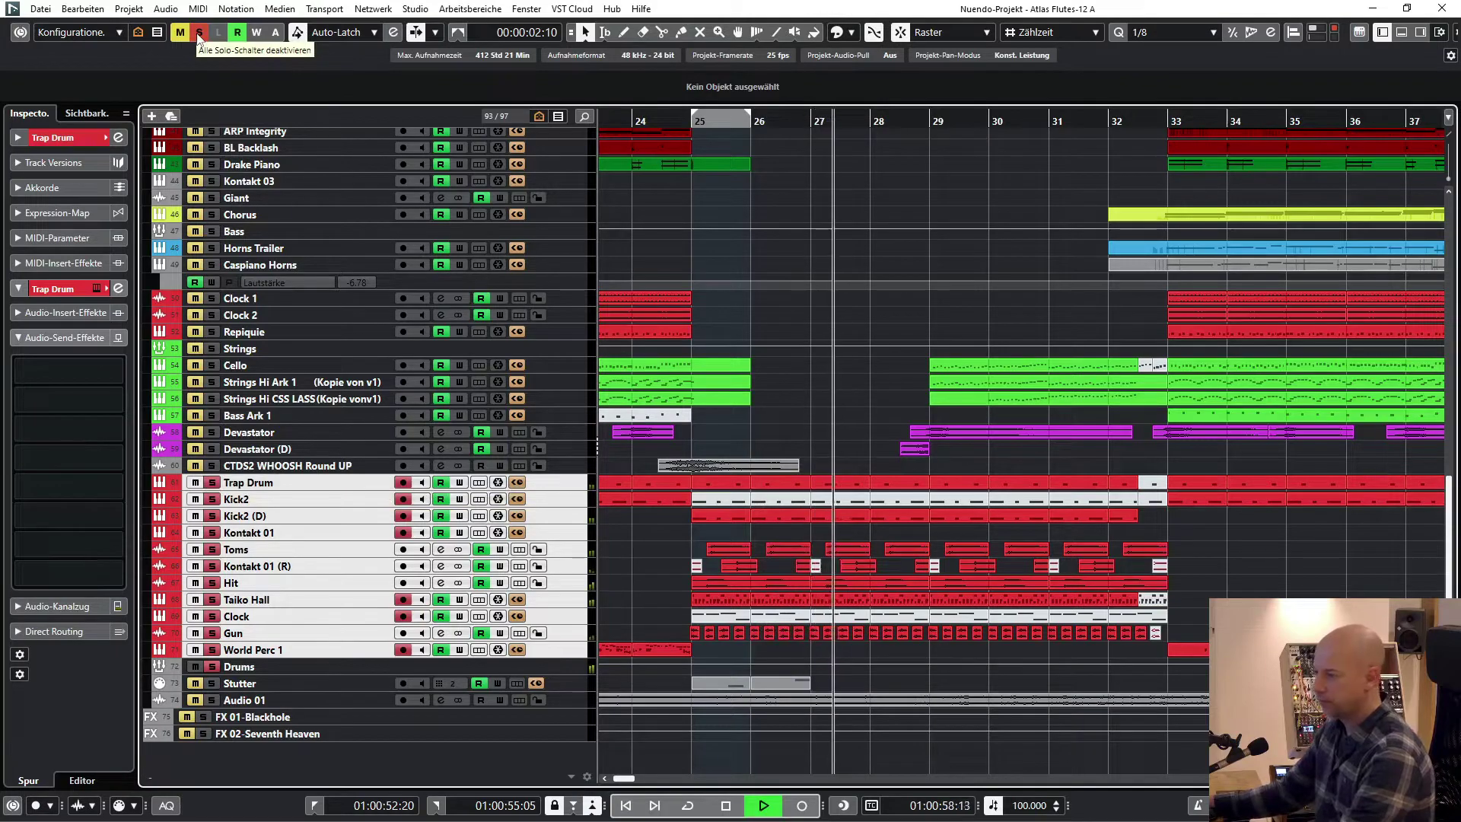
{"action": "key", "text": "space"}
{"action": "left_click", "coordinate": [200, 34]}
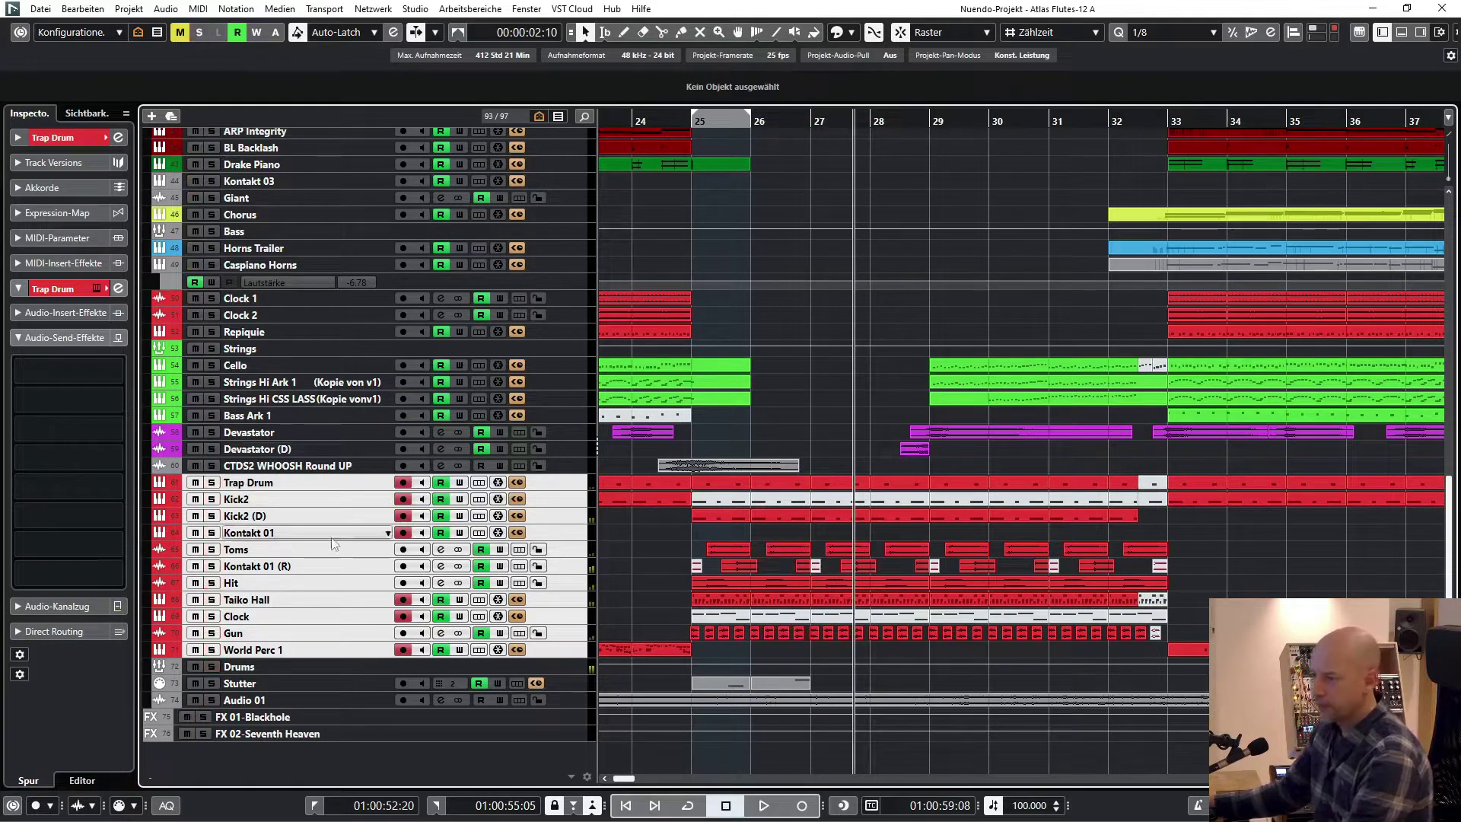
Solo the Taiko Hall track and examine its Kontakt instrument during playback from bar 25.
{"action": "left_click", "coordinate": [273, 599]}
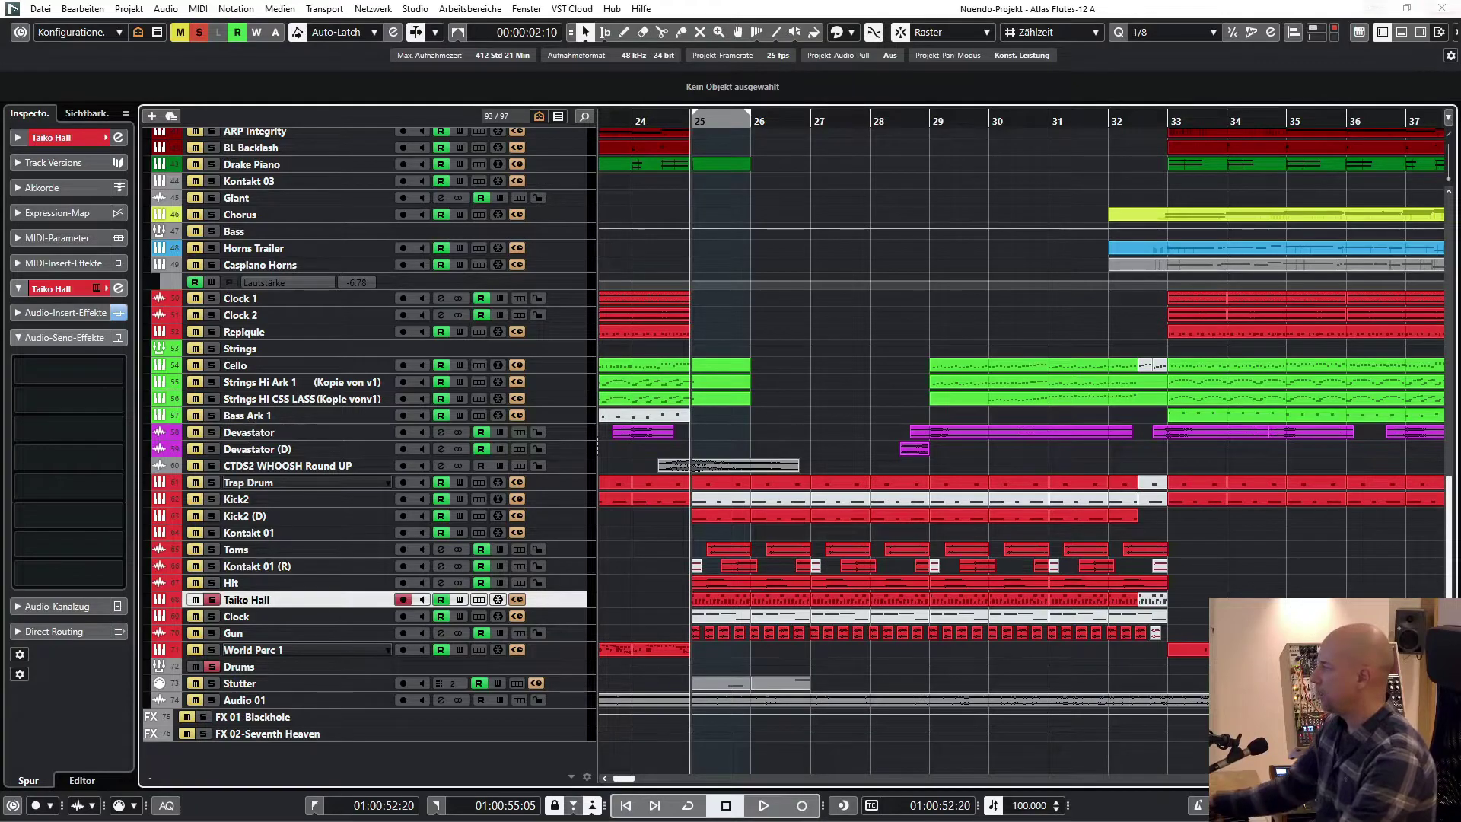
{"action": "key", "text": "space"}
{"action": "left_click_drag", "start_coordinate": [1011, 165], "coordinate": [509, 29]}
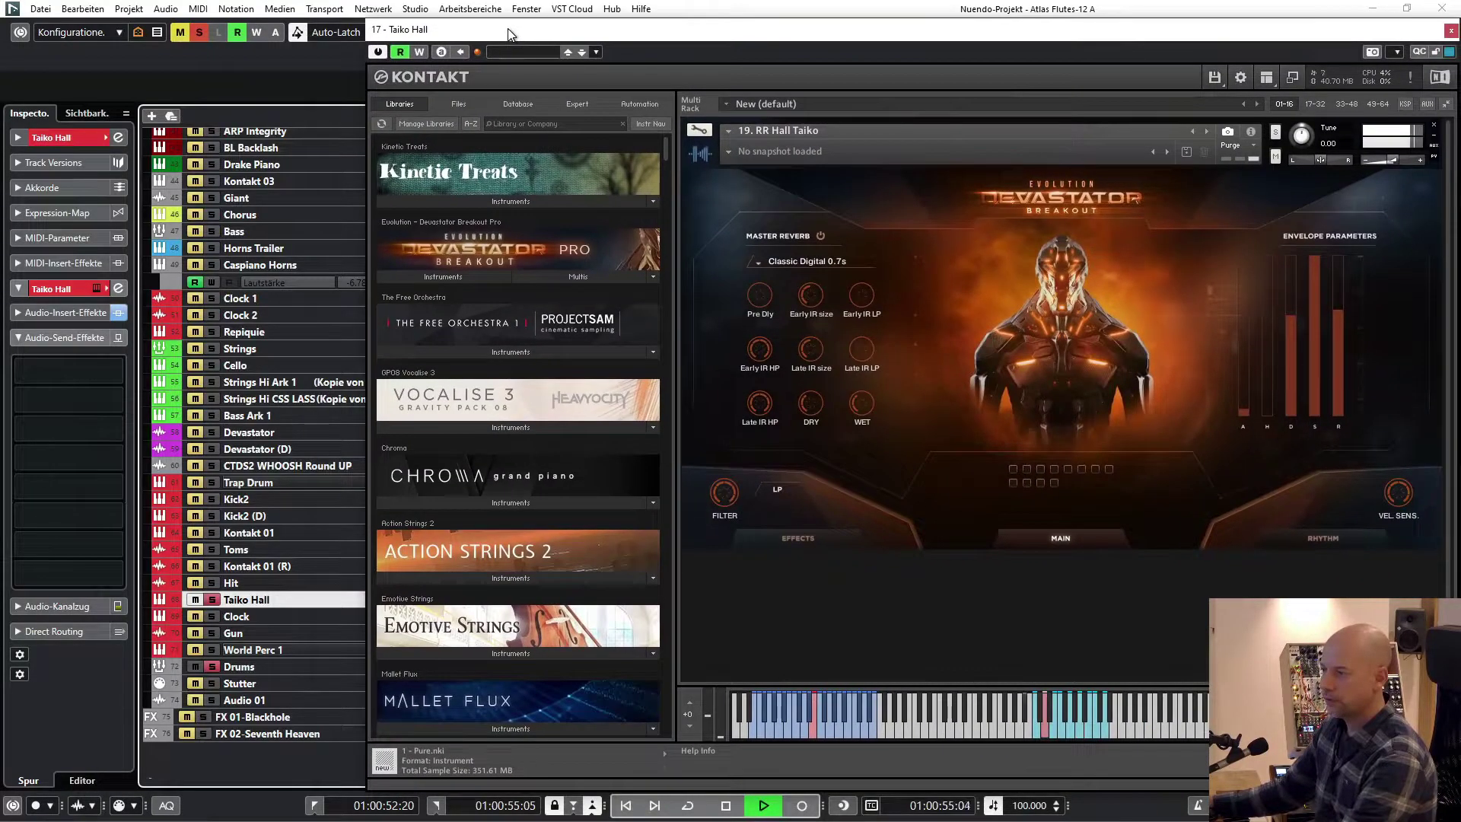
Examine the Pro-Q 3 insert on Taiko Hall, comparing it bypassed and active during playback, and close the plug-in windows.
{"action": "left_click", "coordinate": [45, 311]}
{"action": "left_click", "coordinate": [38, 343]}
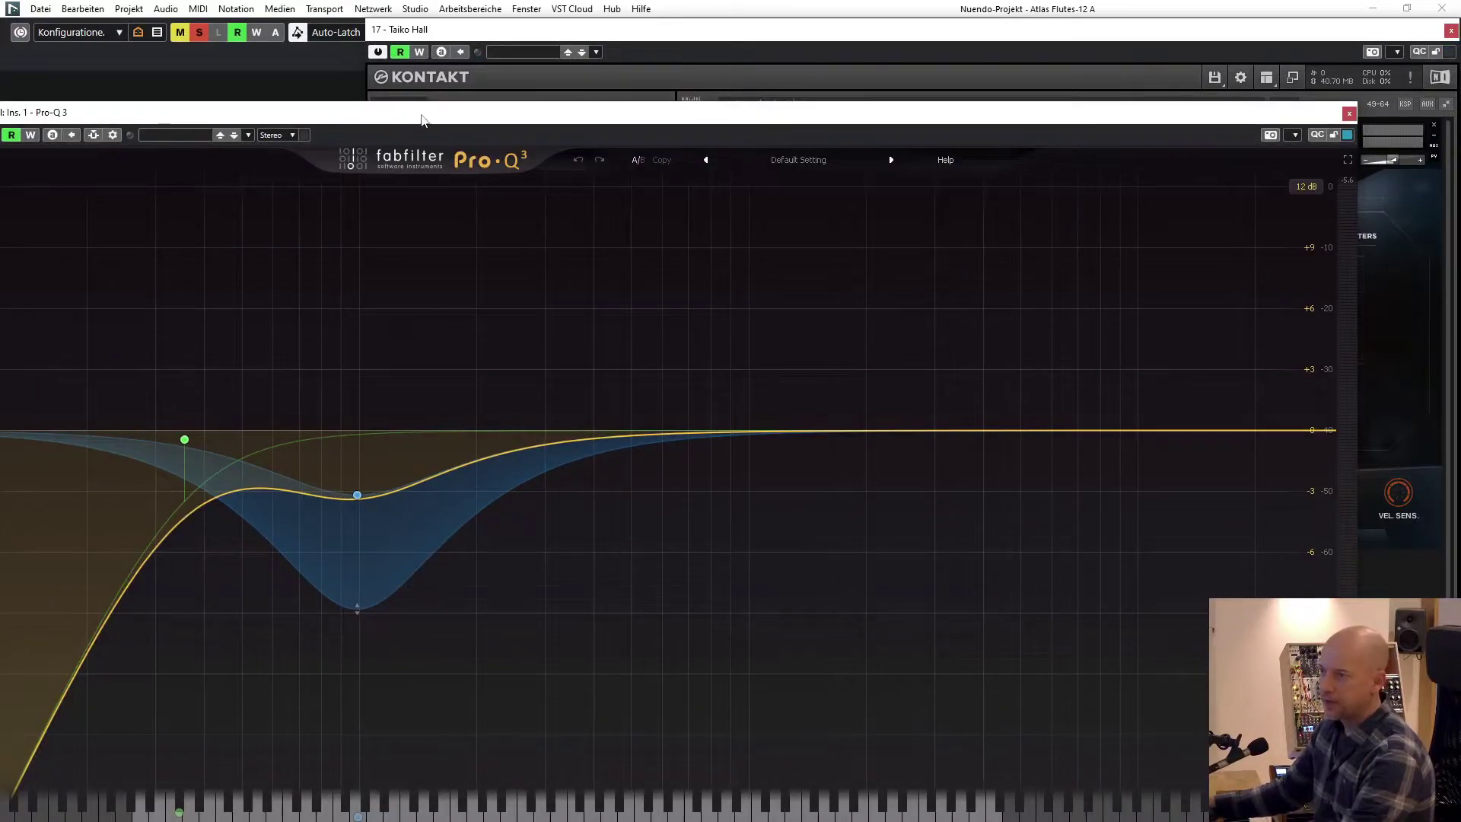
{"action": "left_click_drag", "start_coordinate": [423, 119], "coordinate": [487, 97]}
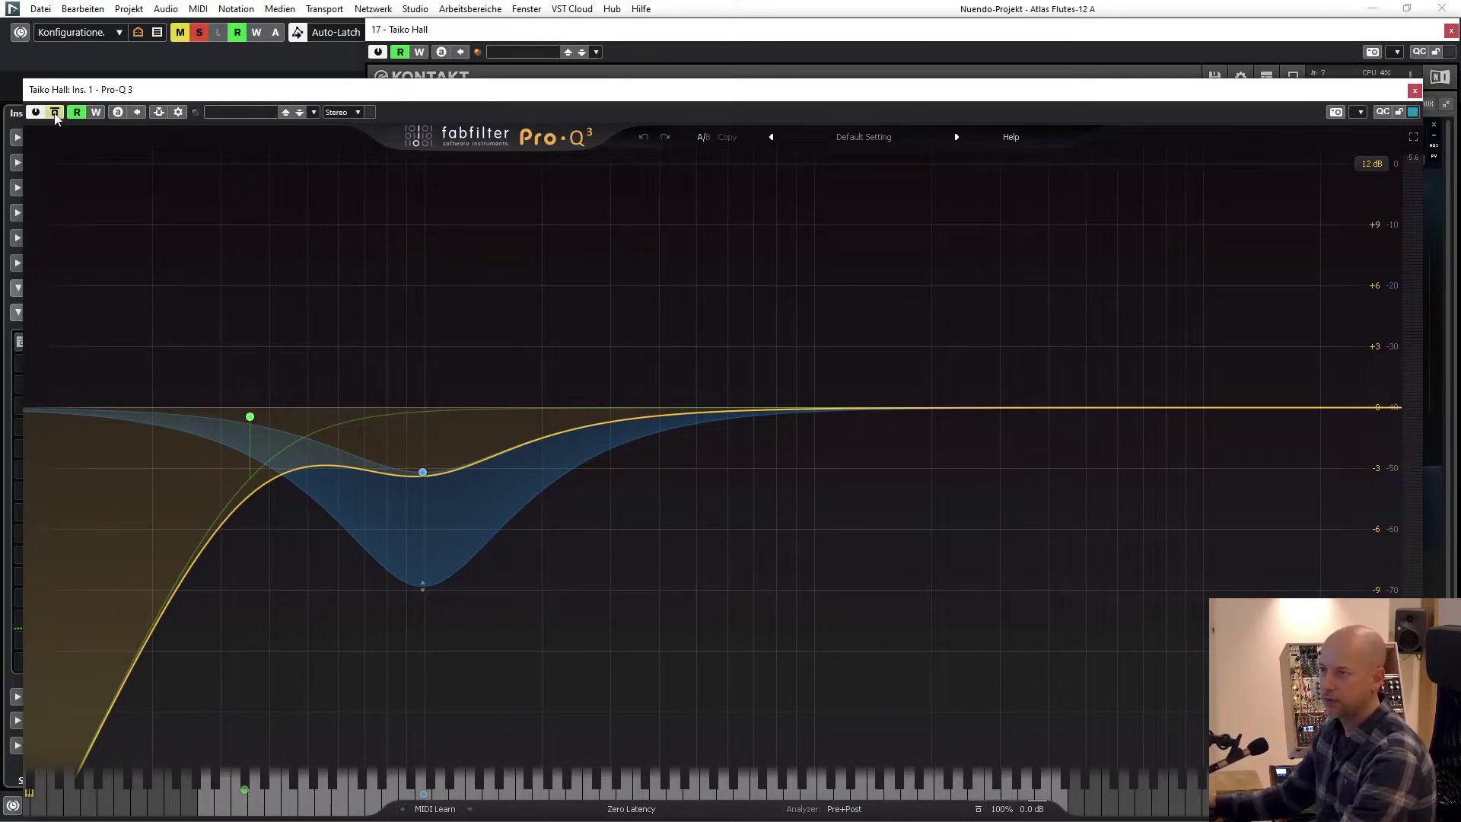
{"action": "key", "text": "space"}
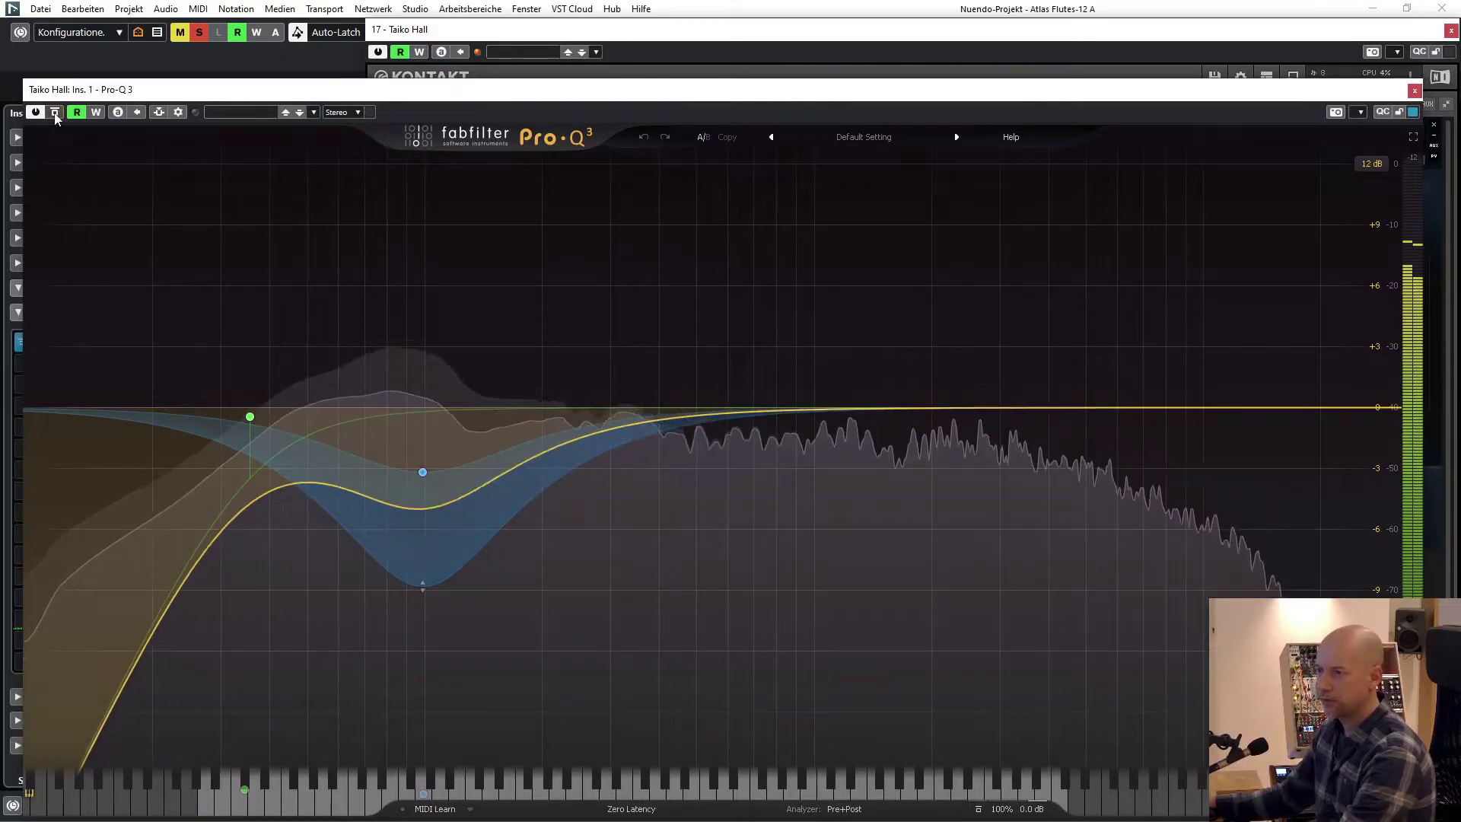
{"action": "left_click", "coordinate": [1414, 90]}
{"action": "left_click", "coordinate": [1450, 32]}
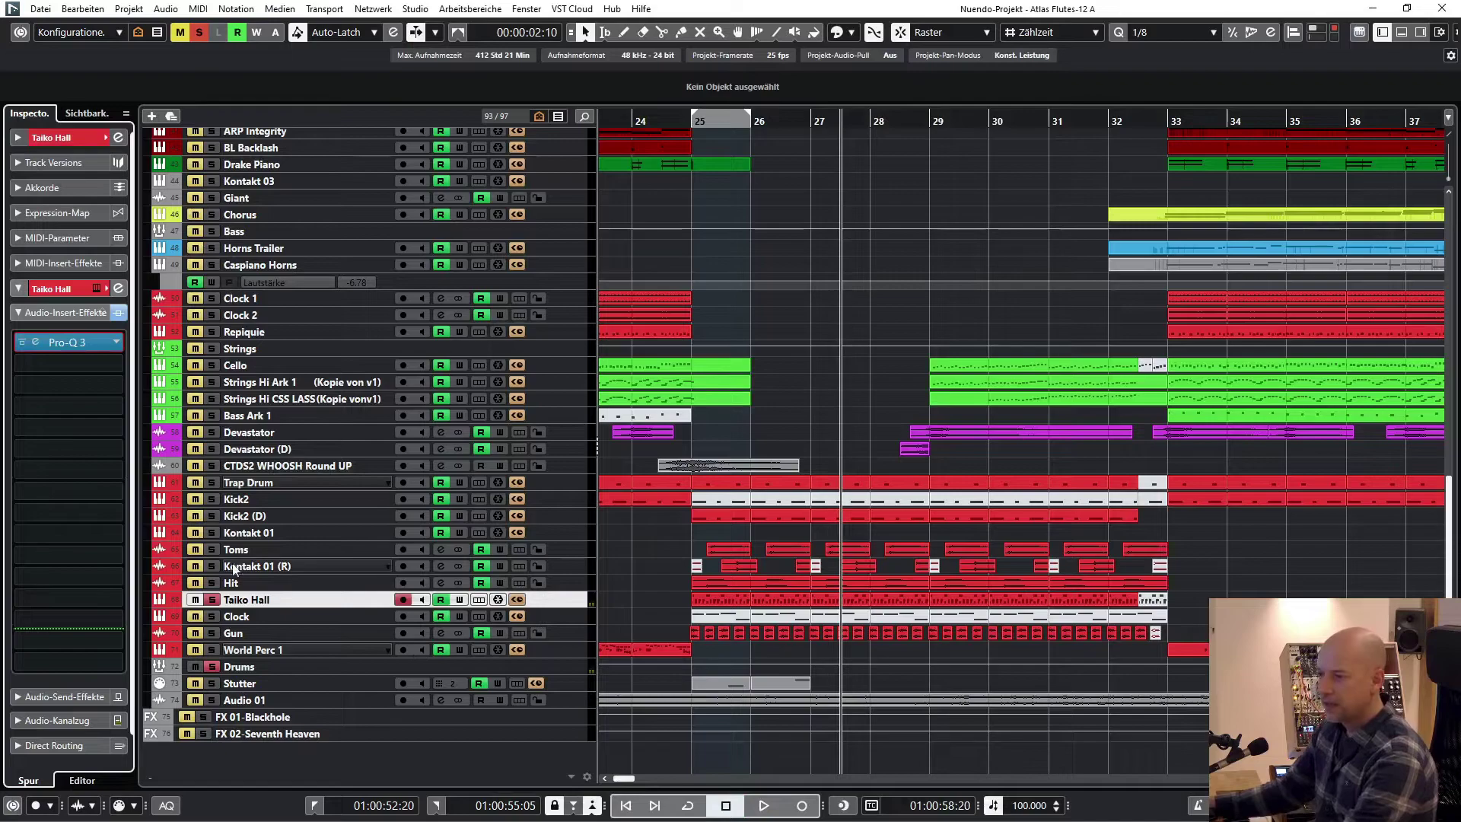
Add Trap Drum, Kick2 (D), Toms, Kontakt 01 (R) and Hit to the Taiko Hall solo and audition them from bar 25.
{"action": "left_click", "coordinate": [212, 482]}
{"action": "left_click", "coordinate": [212, 516]}
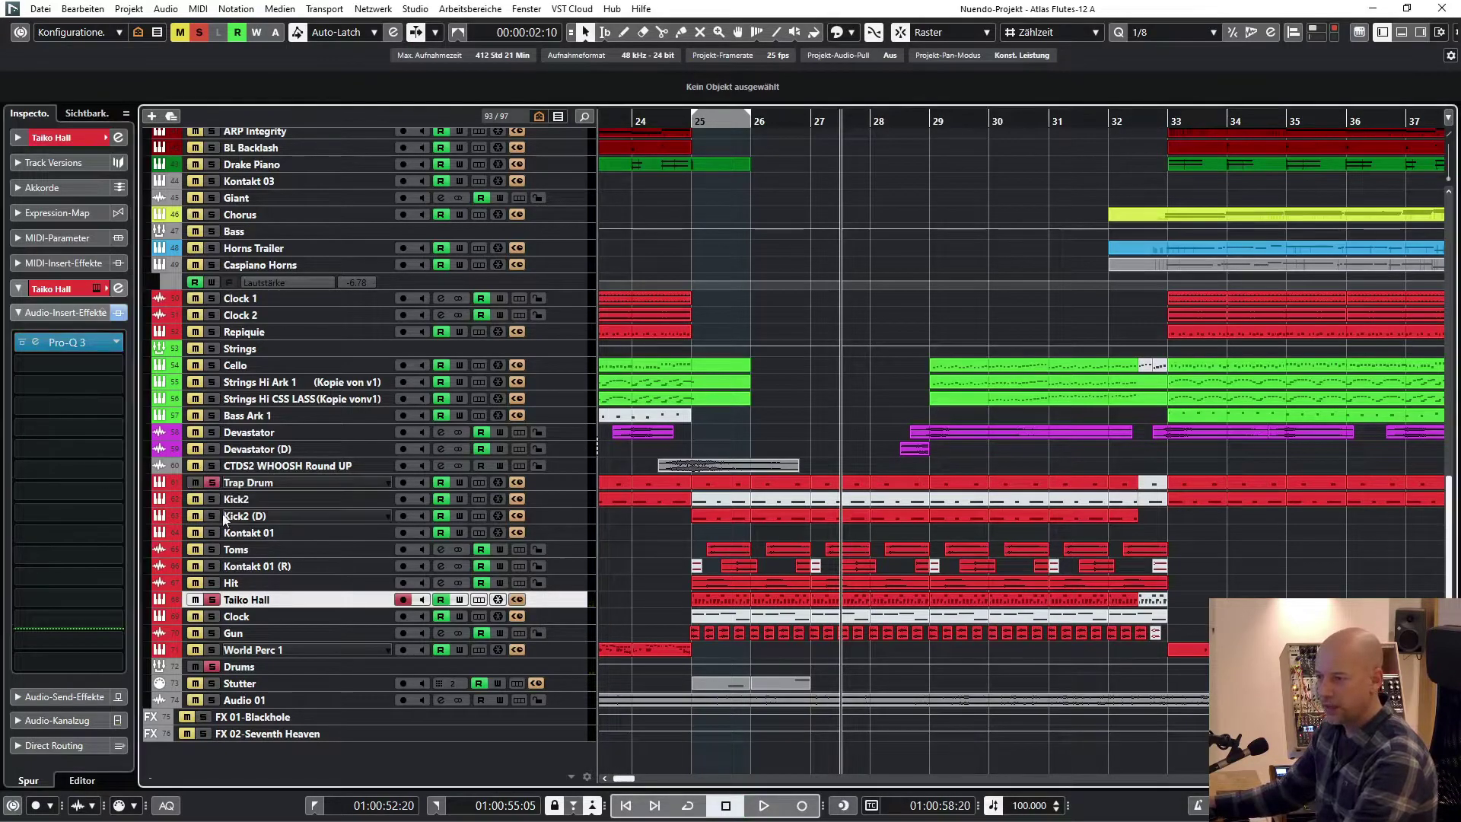
{"action": "key", "text": "space"}
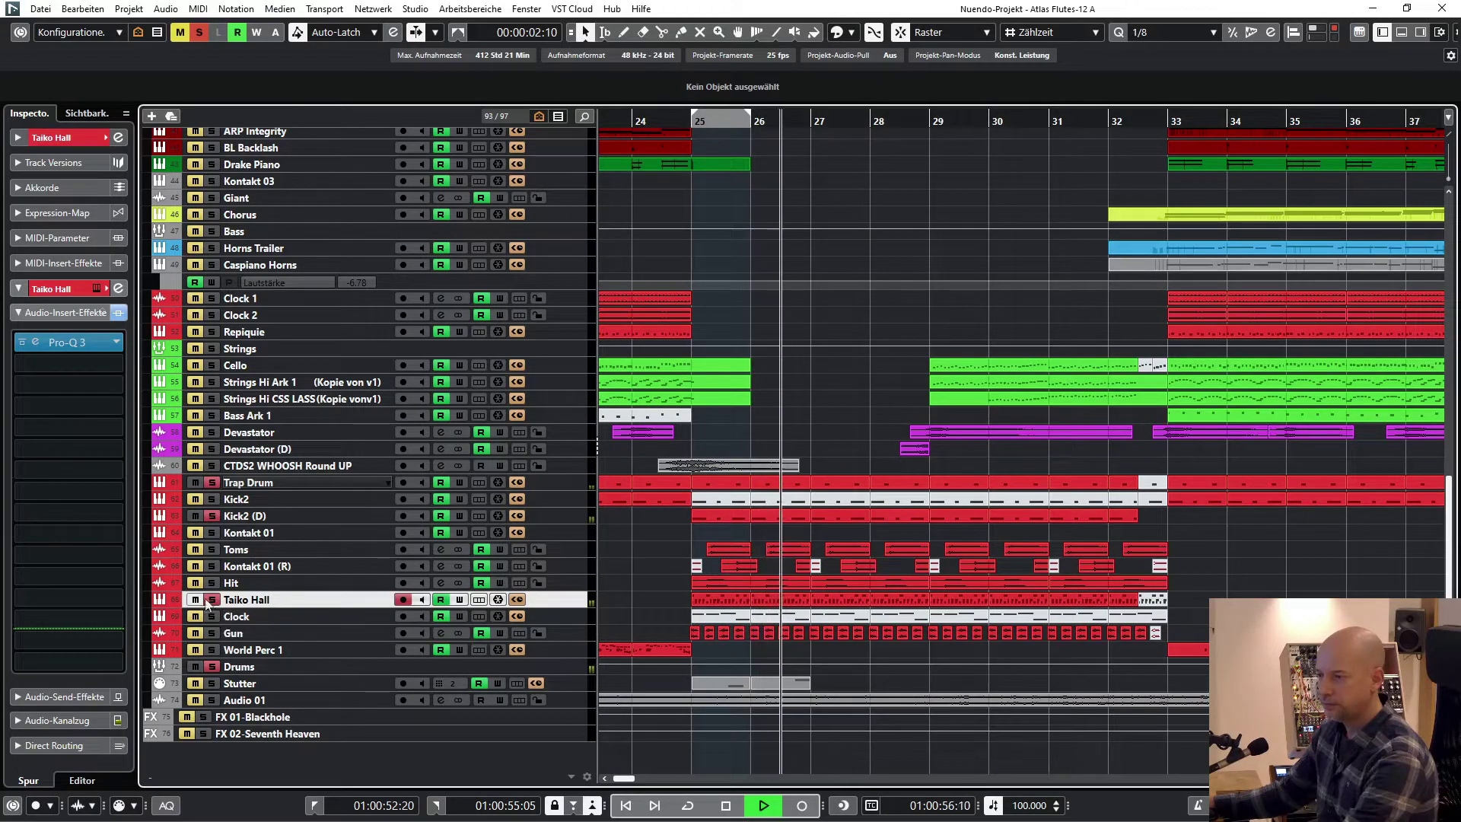
{"action": "key", "text": "space"}
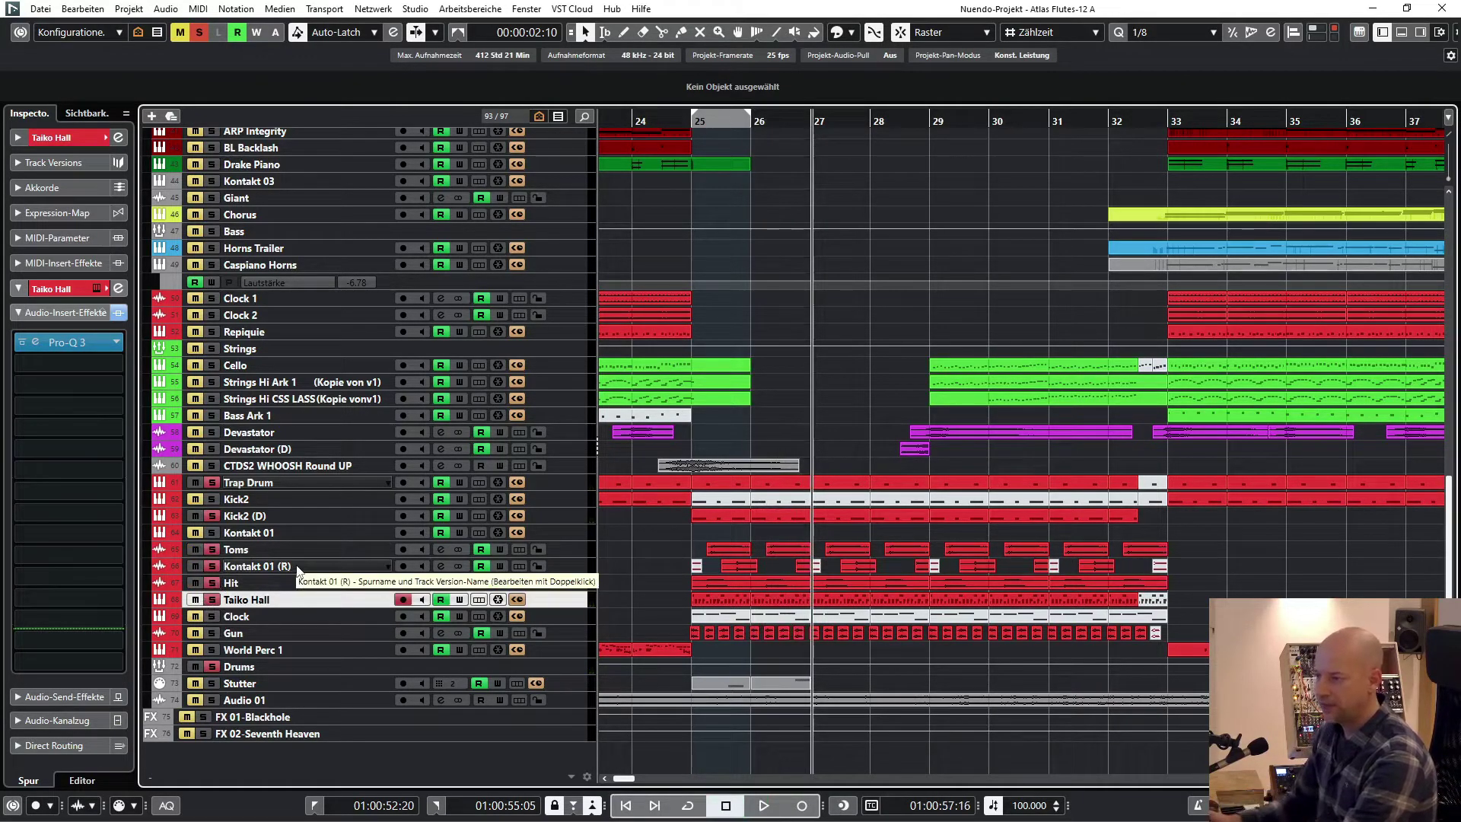
{"action": "key", "text": "space"}
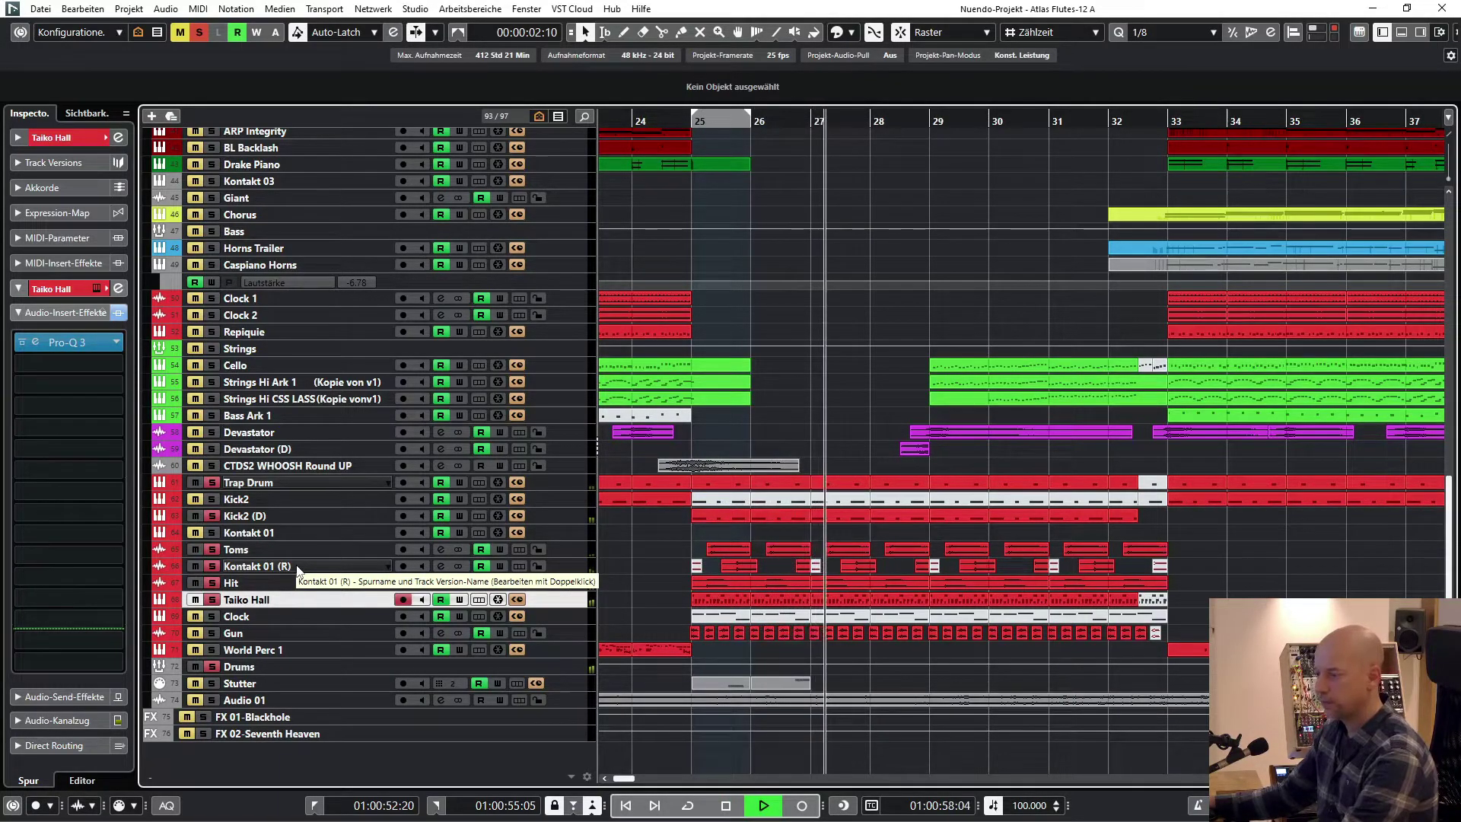
{"action": "key", "text": "space"}
Inspect the drum parts from bar 25 at enlarged track height and audition them with the Gun track added to the solo.
{"action": "key", "text": "shift+h"}
{"action": "key", "text": "shift+h"}
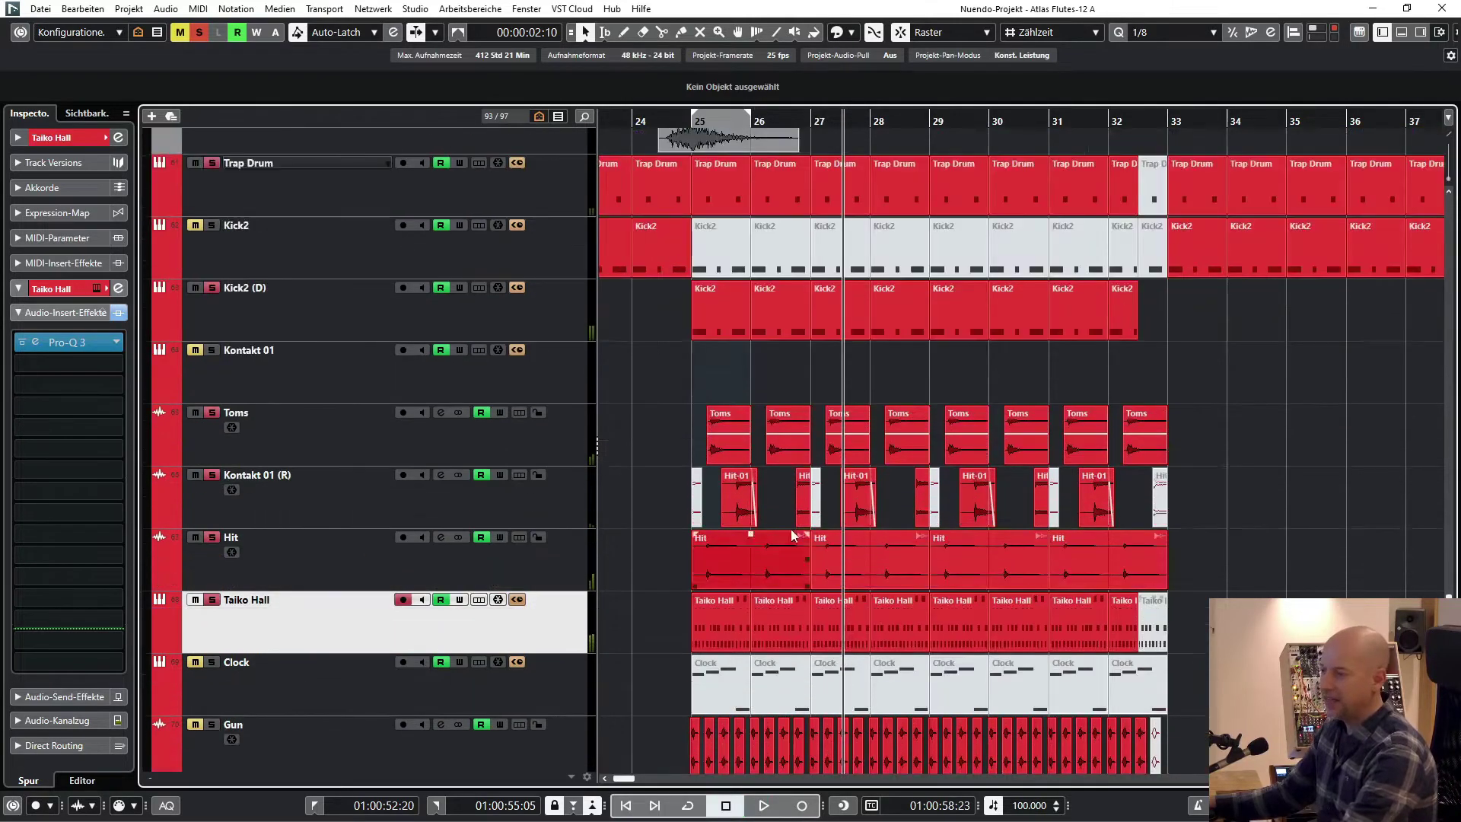
{"action": "key", "text": "h"}
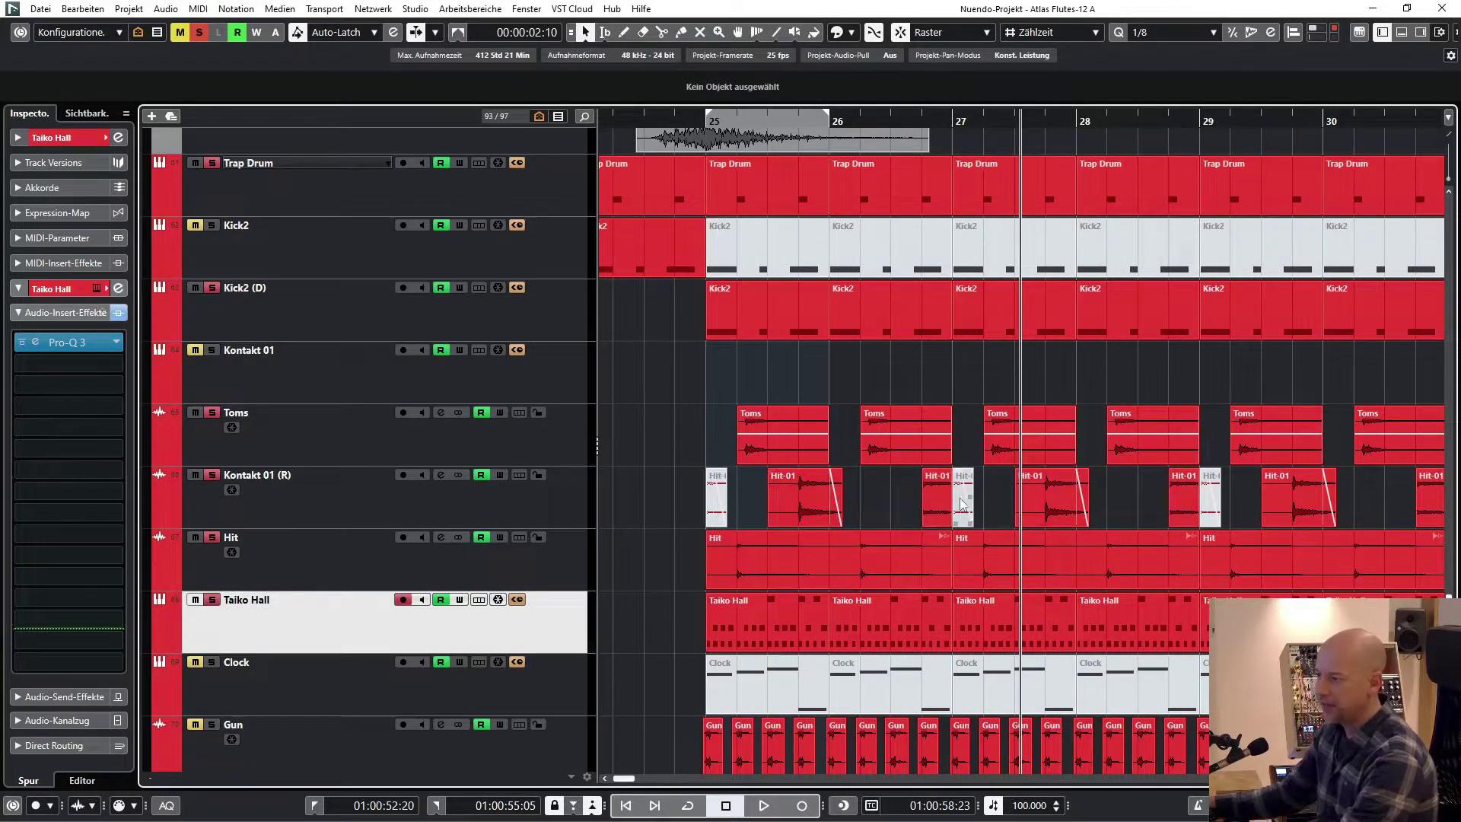
{"action": "scroll", "coordinate": [733, 481], "scroll_direction": "down", "scroll_amount": 4}
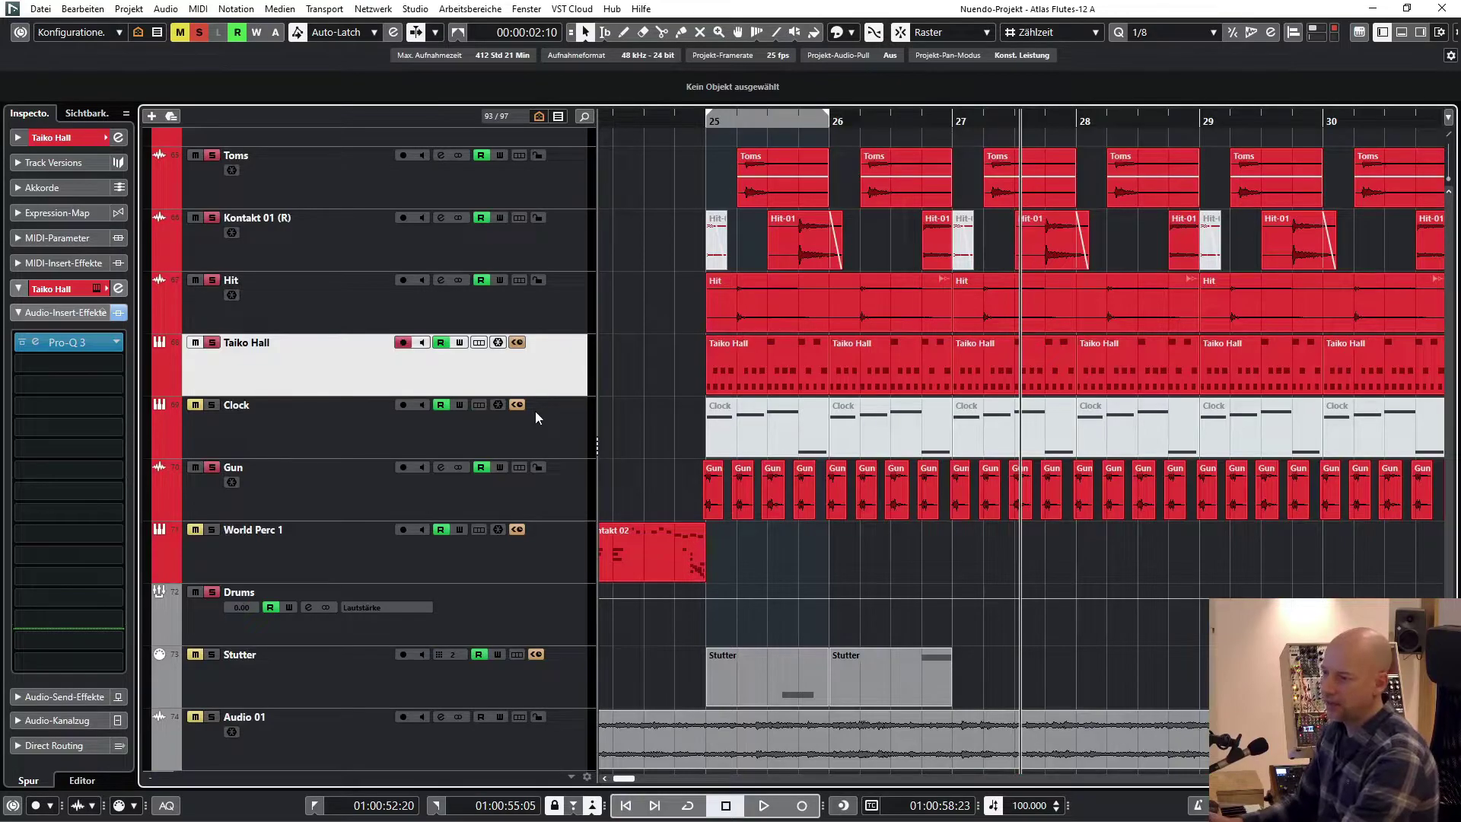
{"action": "key", "text": "space"}
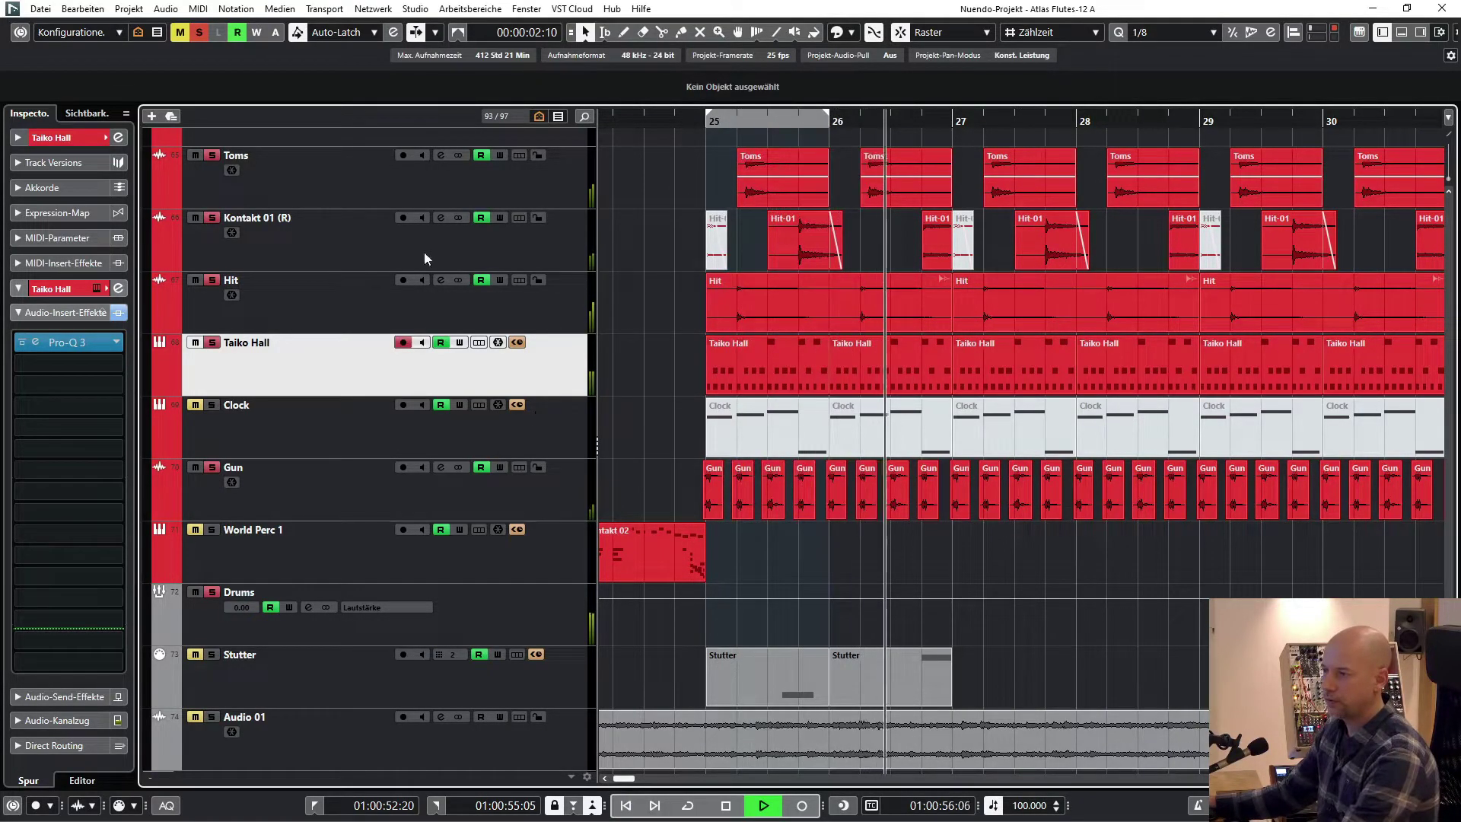
{"action": "key", "text": "space"}
Solo only the Gun track and audition it from bar 25.
{"action": "left_click", "coordinate": [213, 343]}
{"action": "left_click", "coordinate": [335, 496]}
{"action": "key", "text": "s"}
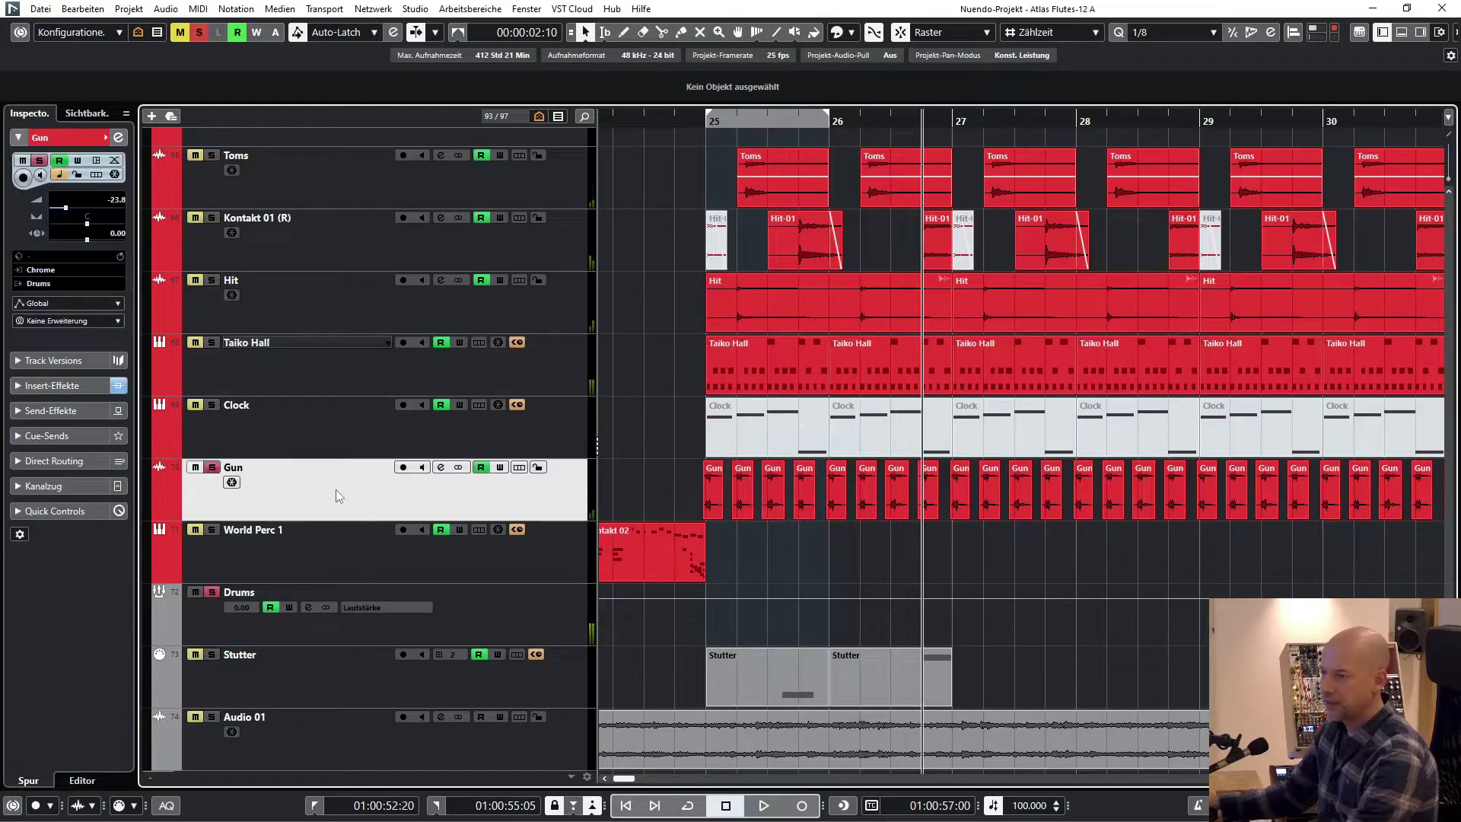
{"action": "key", "text": "space"}
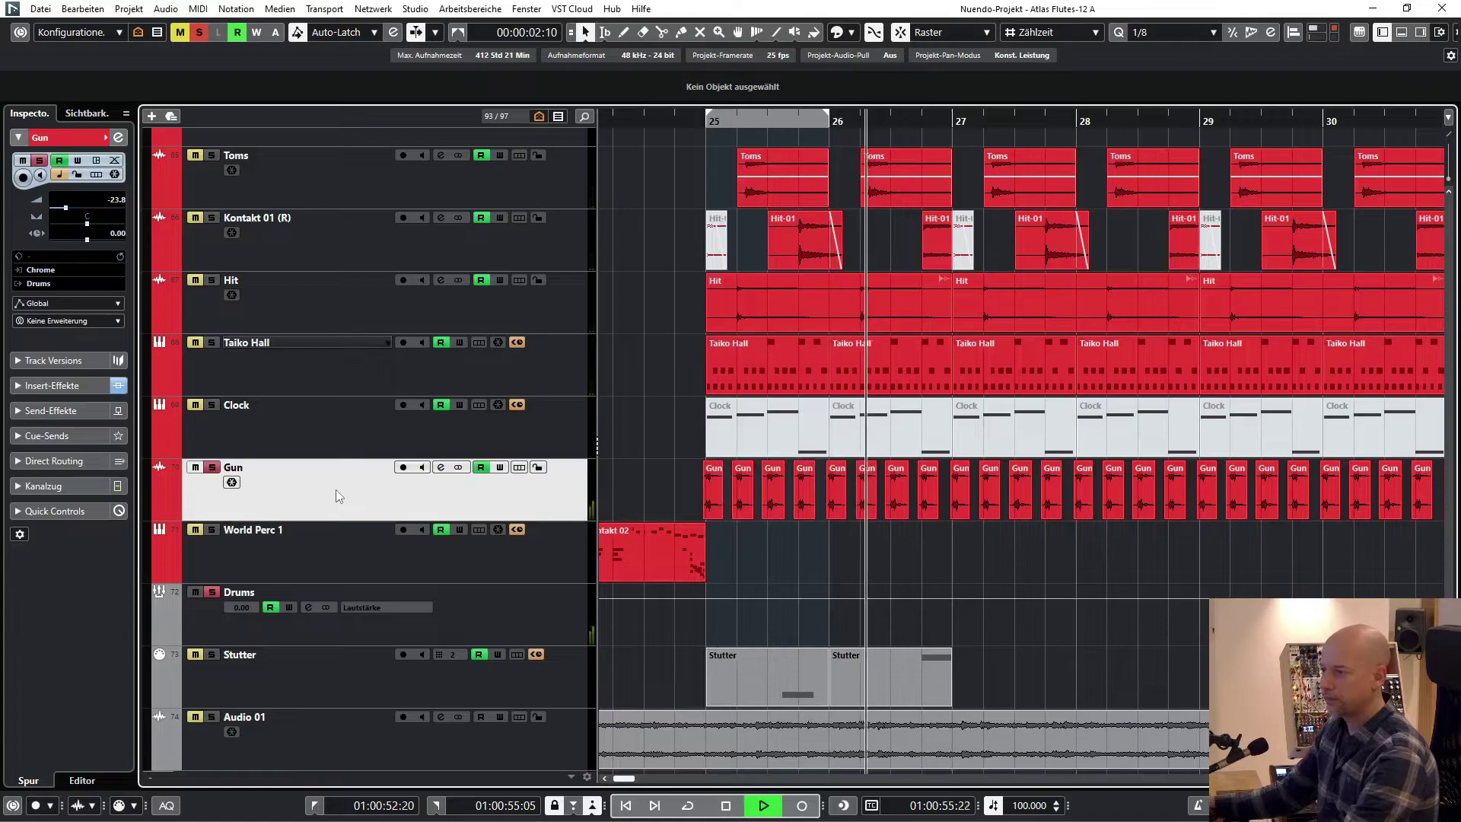
{"action": "key", "text": "space"}
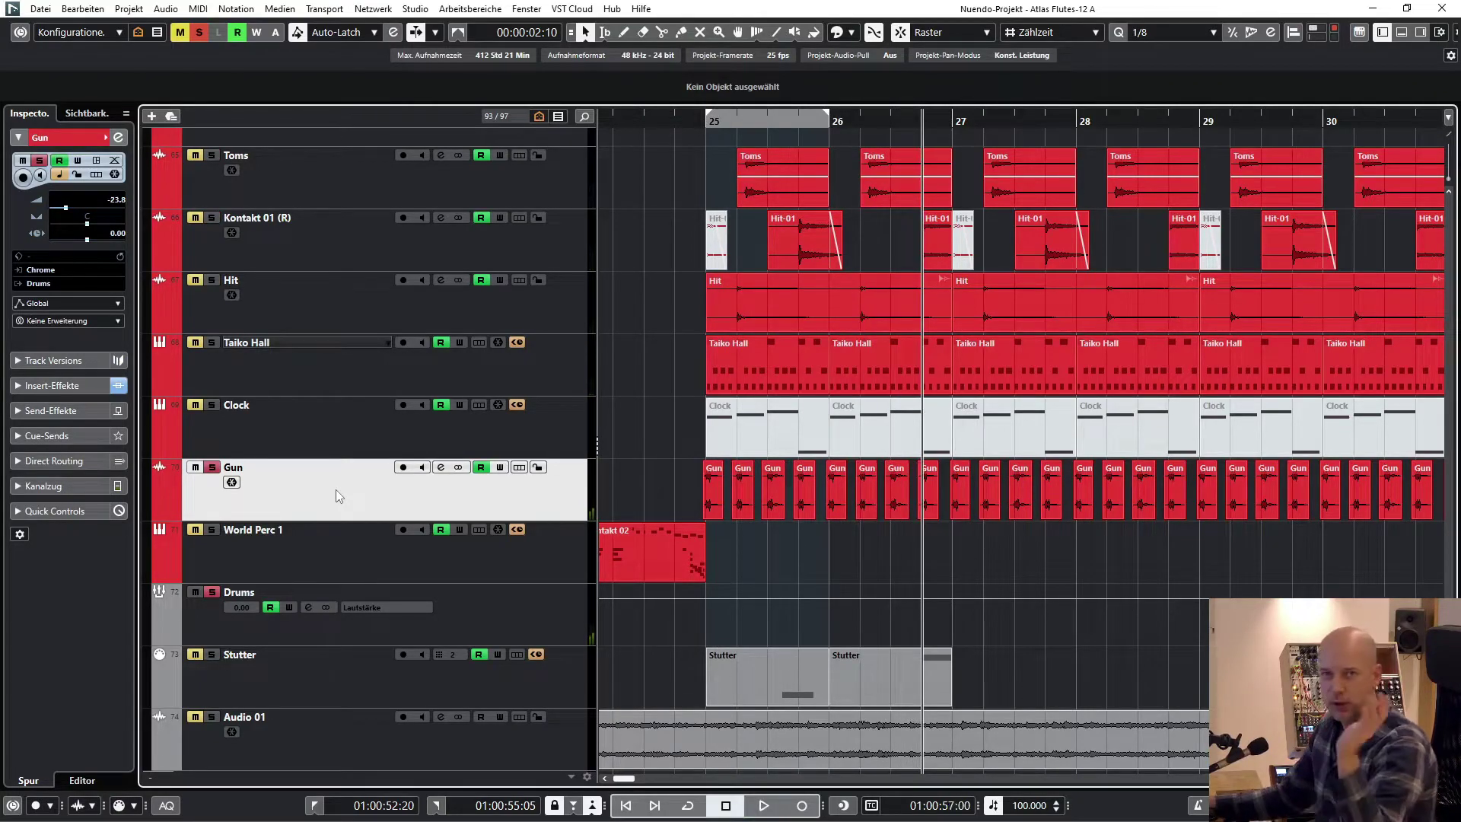
Open the ShaperBox 3 insert on the Gun track and nudge the pan curve's last upper breakpoint slightly forward in time.
{"action": "left_click", "coordinate": [52, 389]}
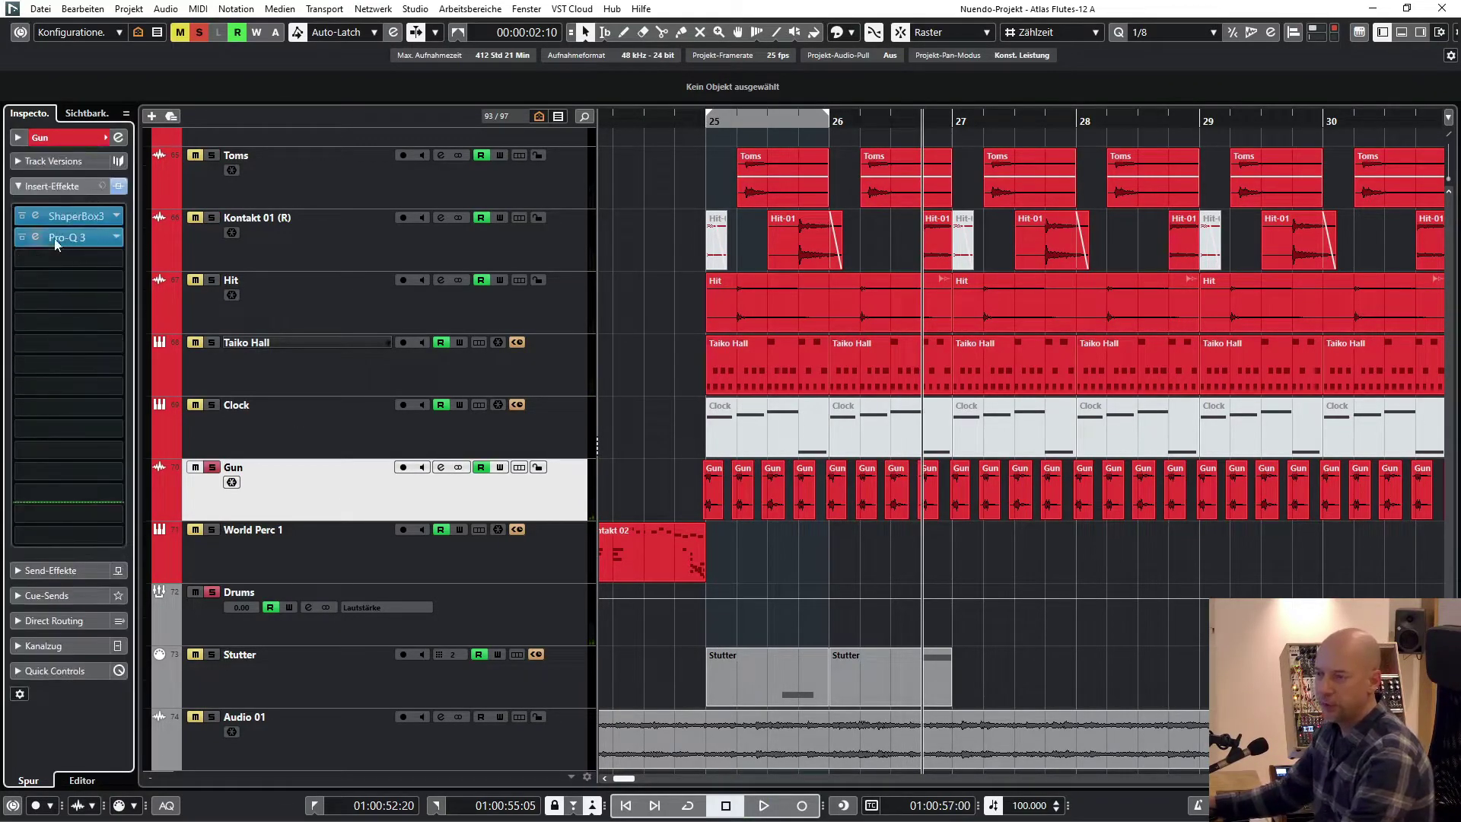
{"action": "left_click", "coordinate": [45, 219]}
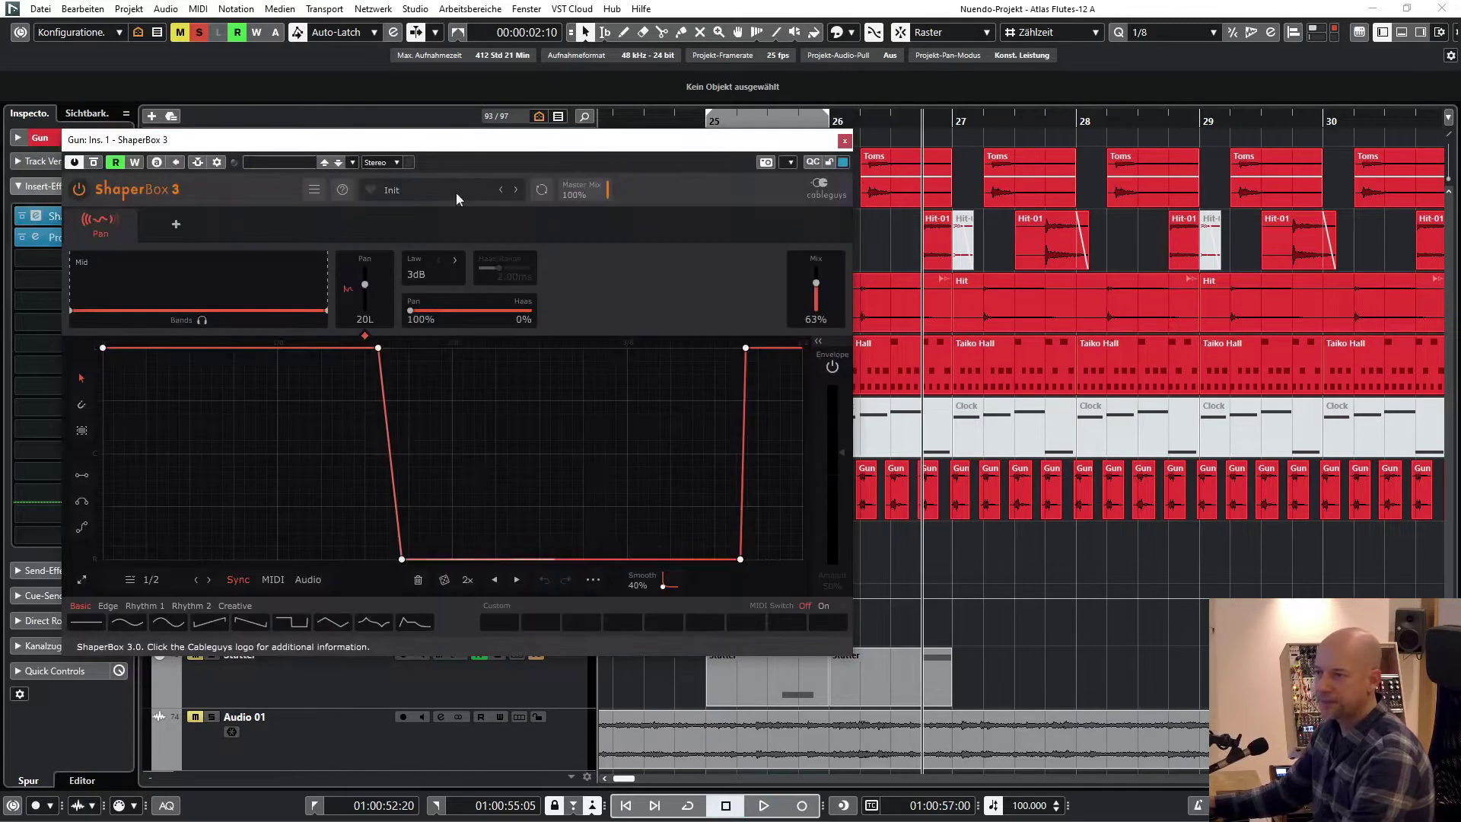
{"action": "left_click_drag", "start_coordinate": [561, 147], "coordinate": [573, 134]}
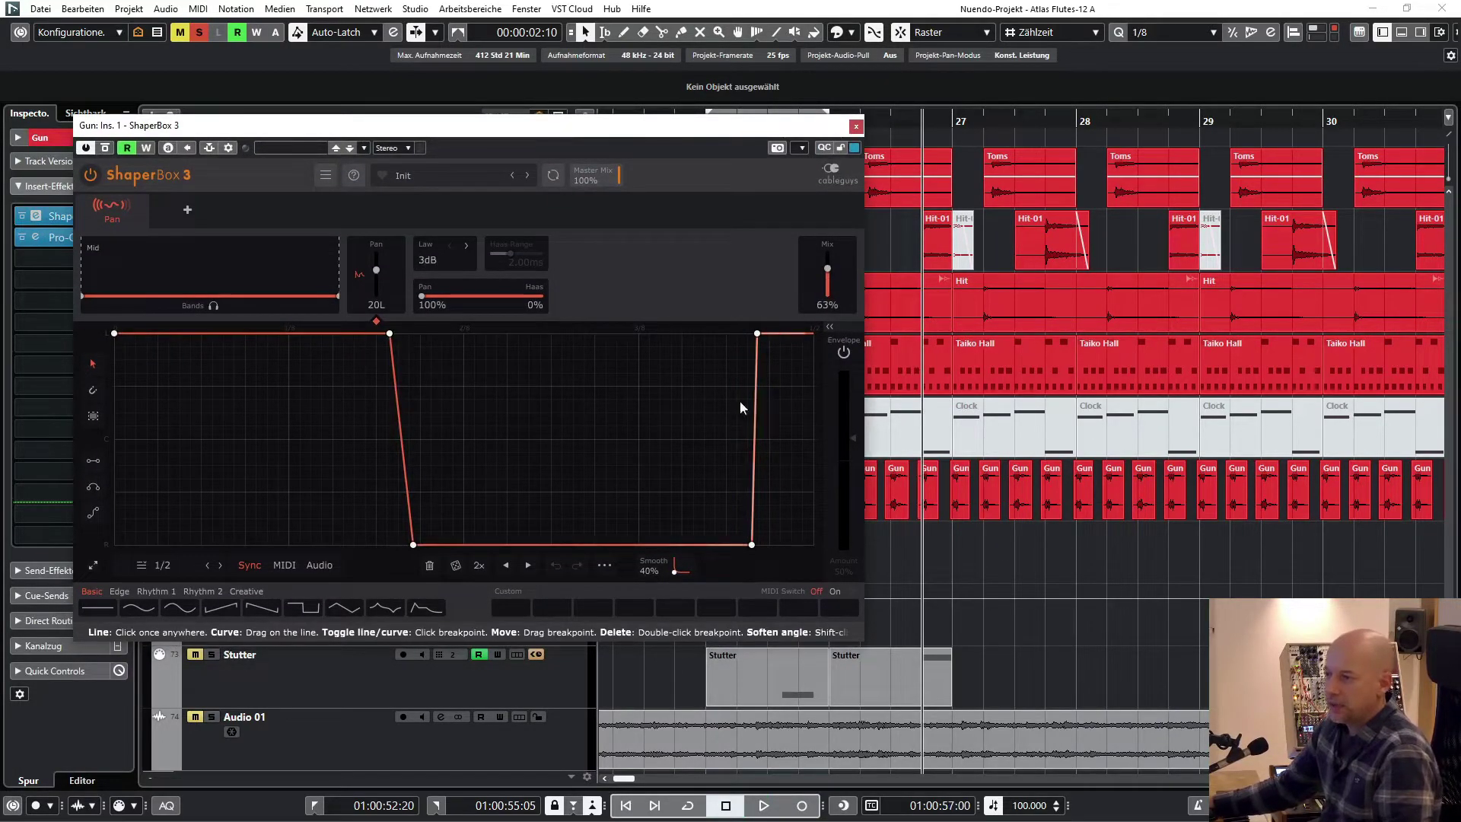
{"action": "left_click_drag", "start_coordinate": [757, 334], "coordinate": [760, 335]}
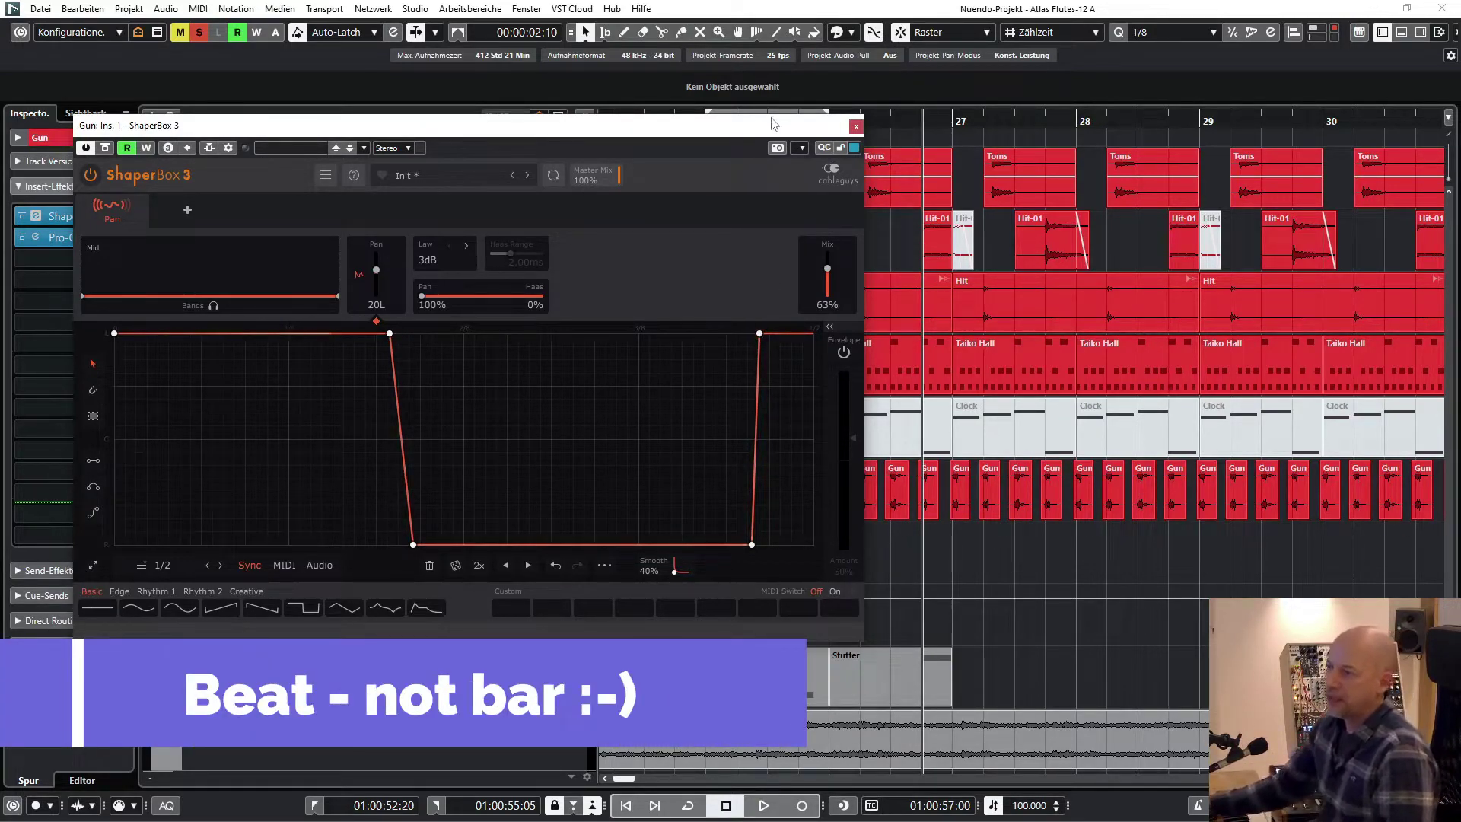
{"action": "left_click_drag", "start_coordinate": [762, 133], "coordinate": [731, 128]}
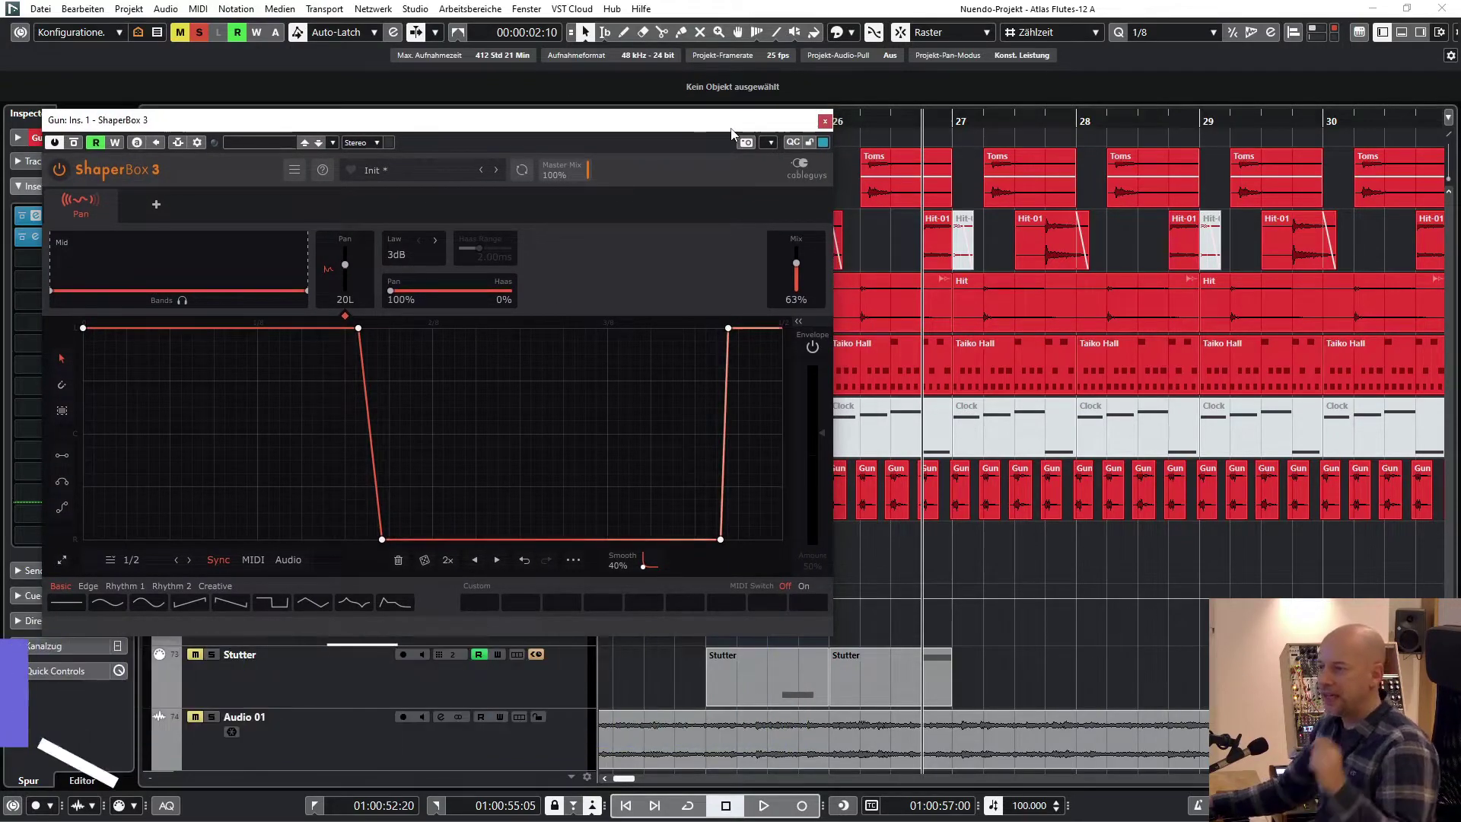
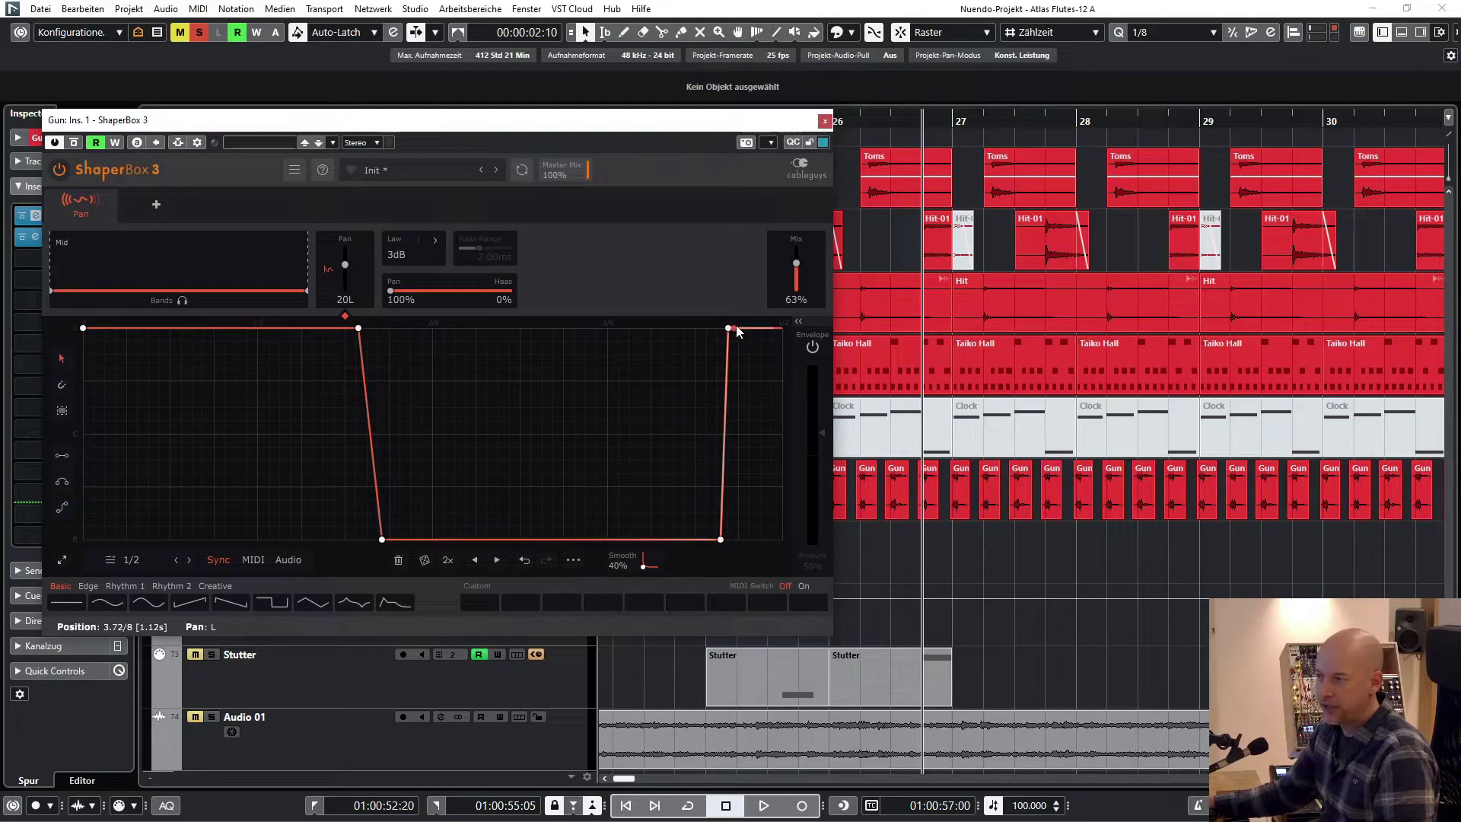
Audition the soloed Gun track while watching its ShaperBox 3 panning curve, and close the plug-in window.
{"action": "left_click", "coordinate": [1448, 120]}
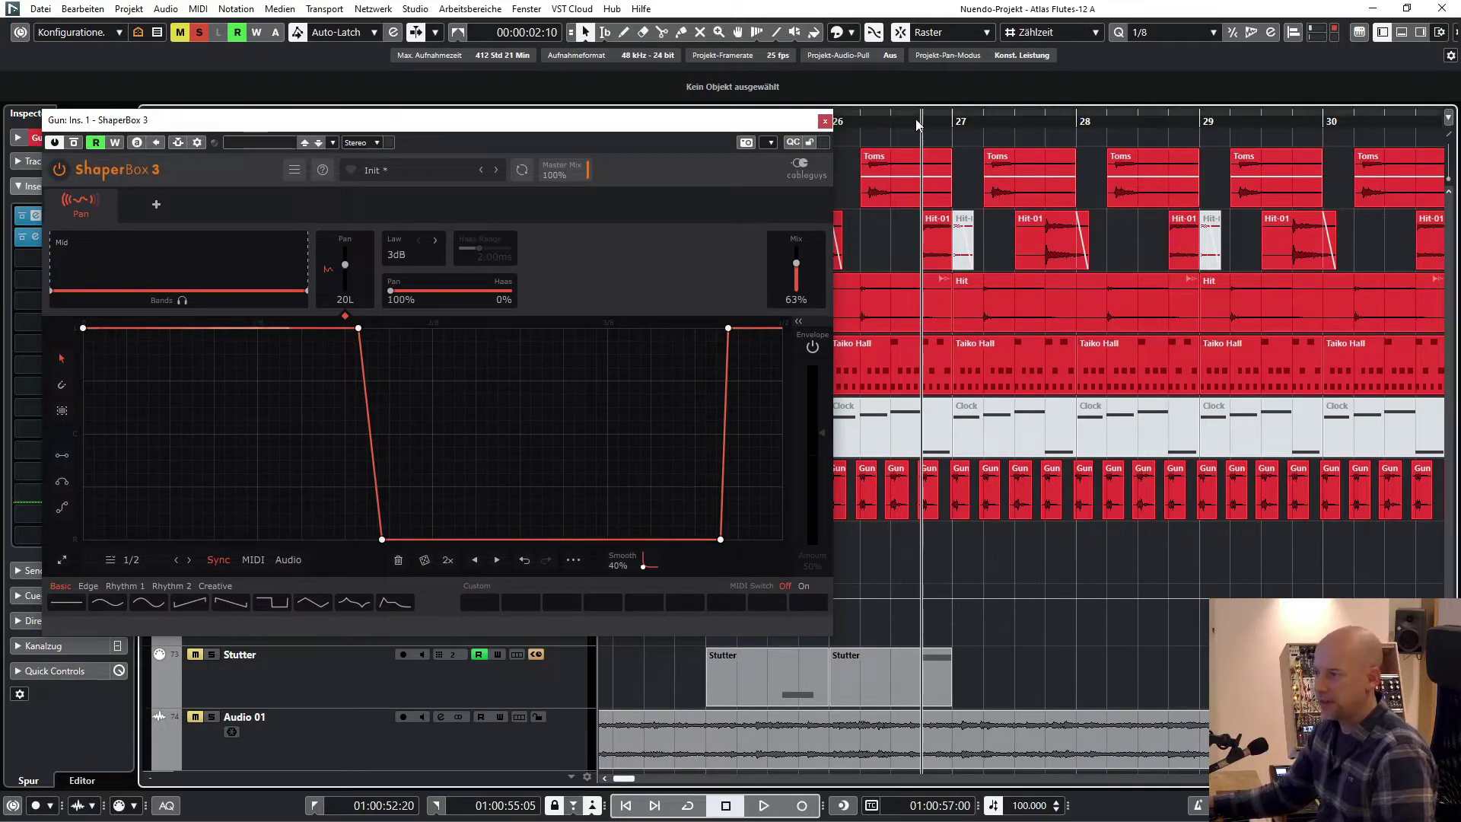
{"action": "key", "text": "space"}
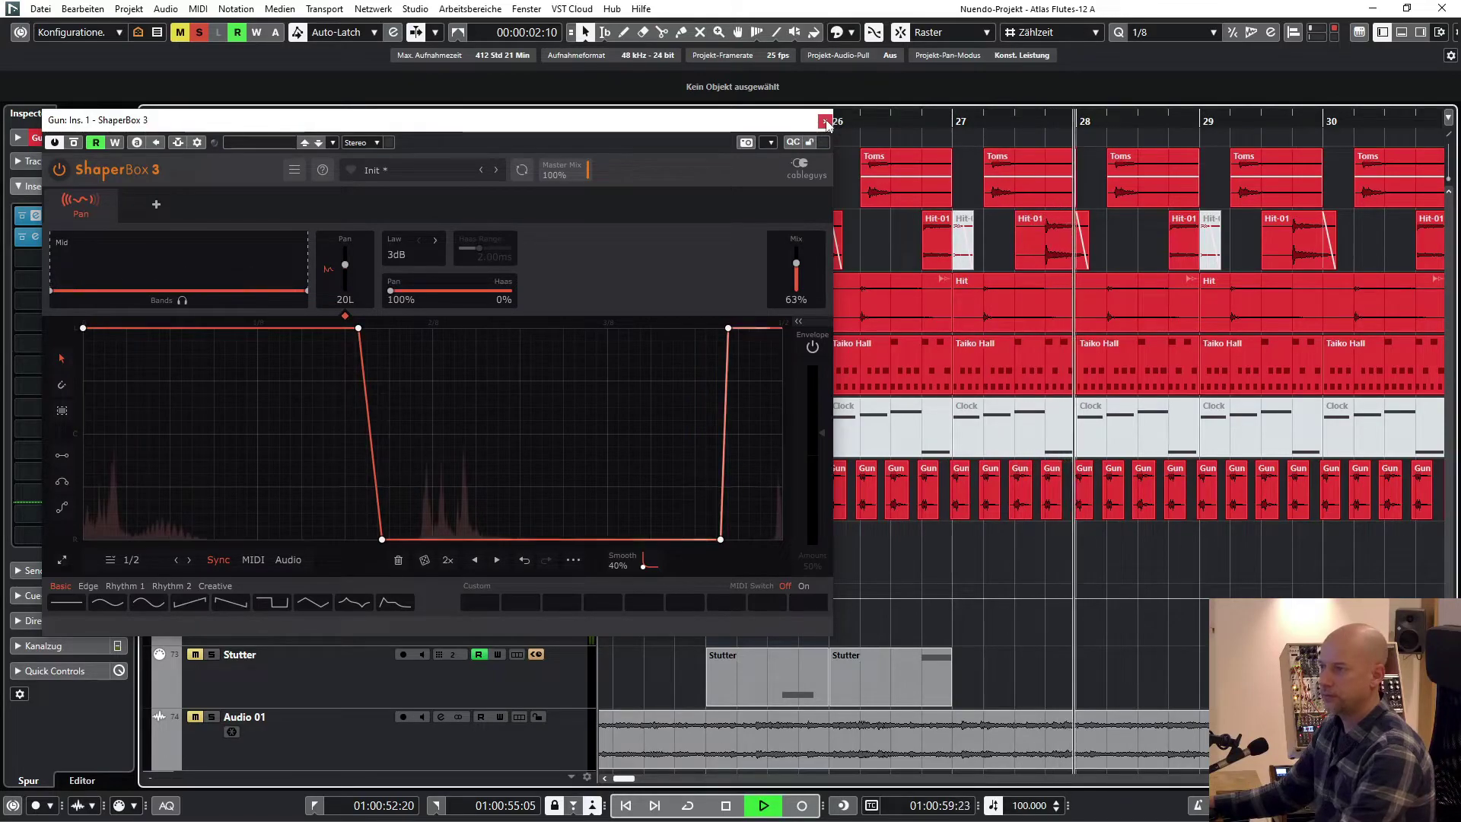
{"action": "key", "text": "space"}
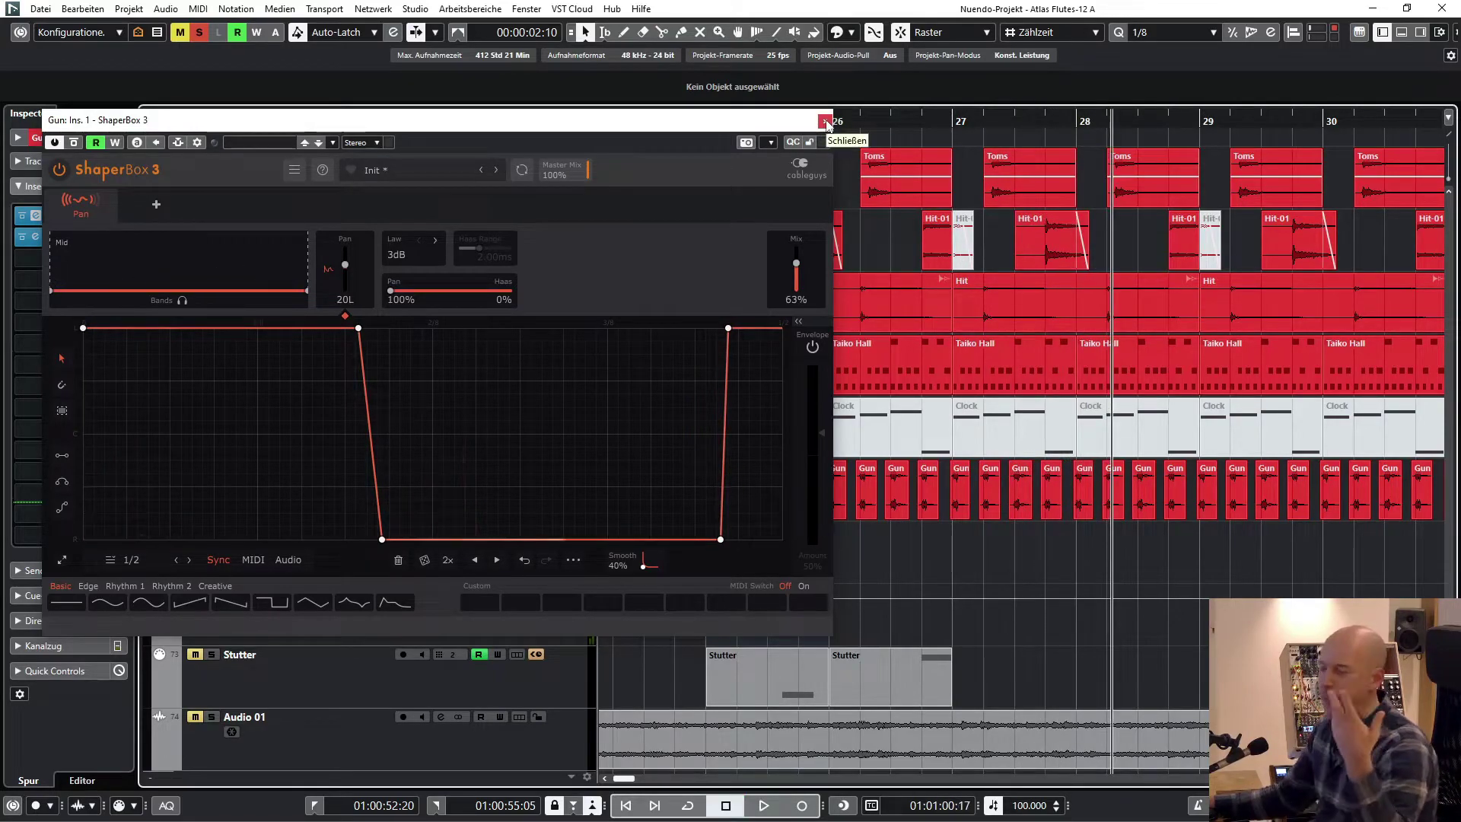
{"action": "left_click", "coordinate": [825, 122]}
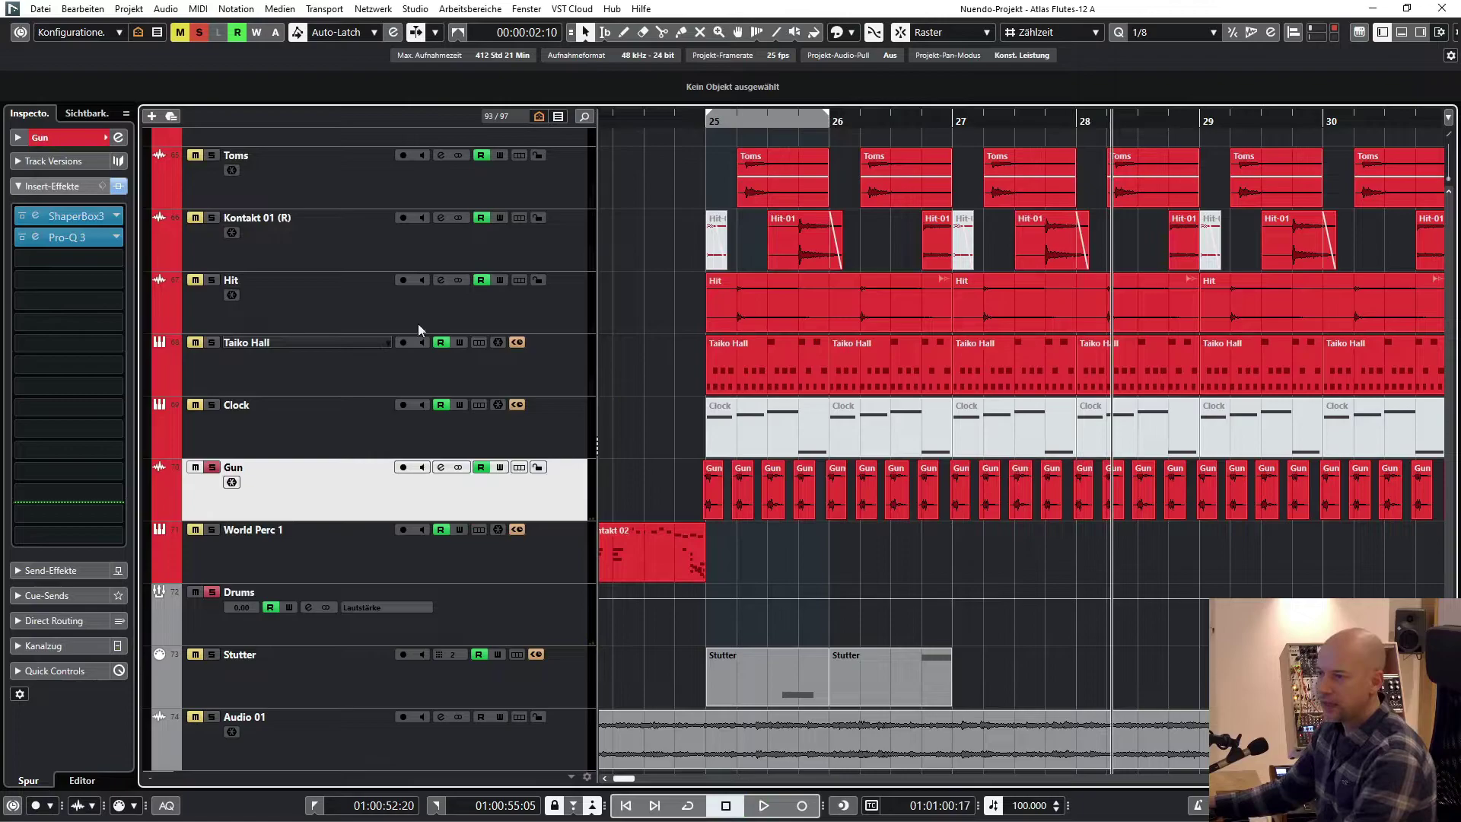
Clear the solo, solo the four tracks from Quenacho (D) (R) 02 to the lower Quenacho (D), and audition them from bar 25.
{"action": "left_click", "coordinate": [200, 33]}
{"action": "scroll", "coordinate": [682, 542], "scroll_direction": "up", "scroll_amount": 8}
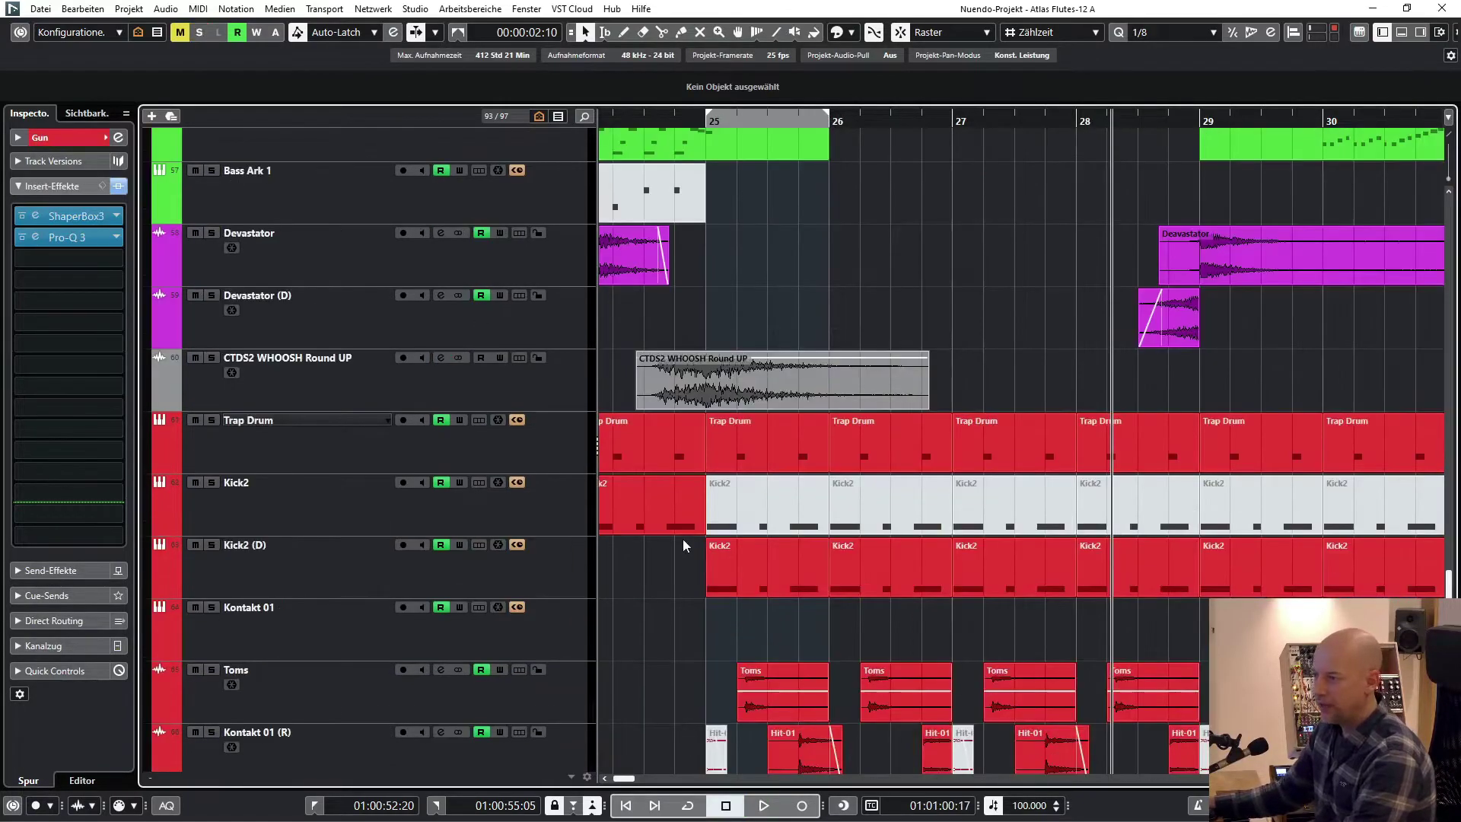
{"action": "scroll", "coordinate": [648, 456], "scroll_direction": "up", "scroll_amount": 20}
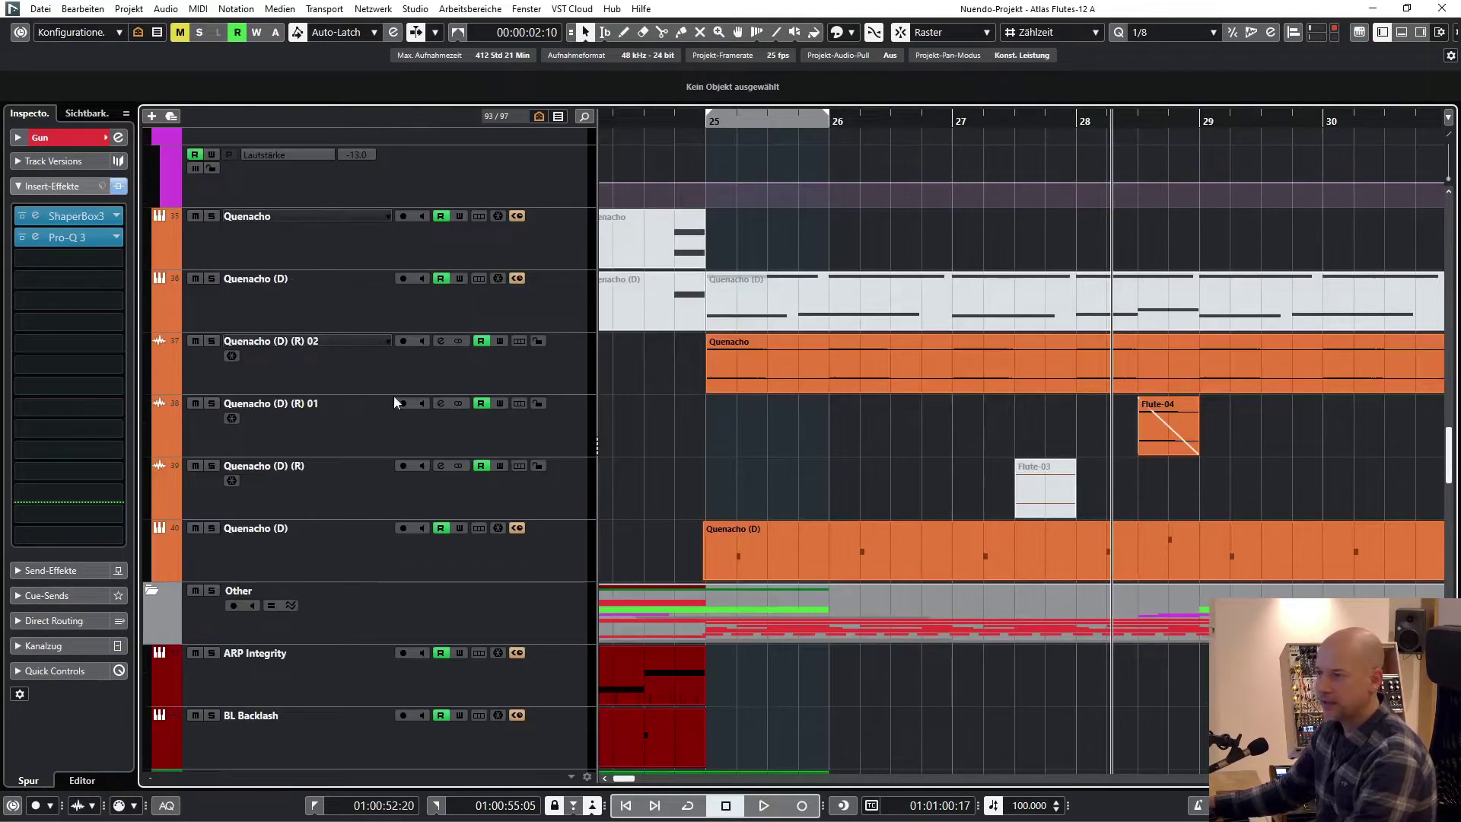
{"action": "left_click", "coordinate": [413, 384]}
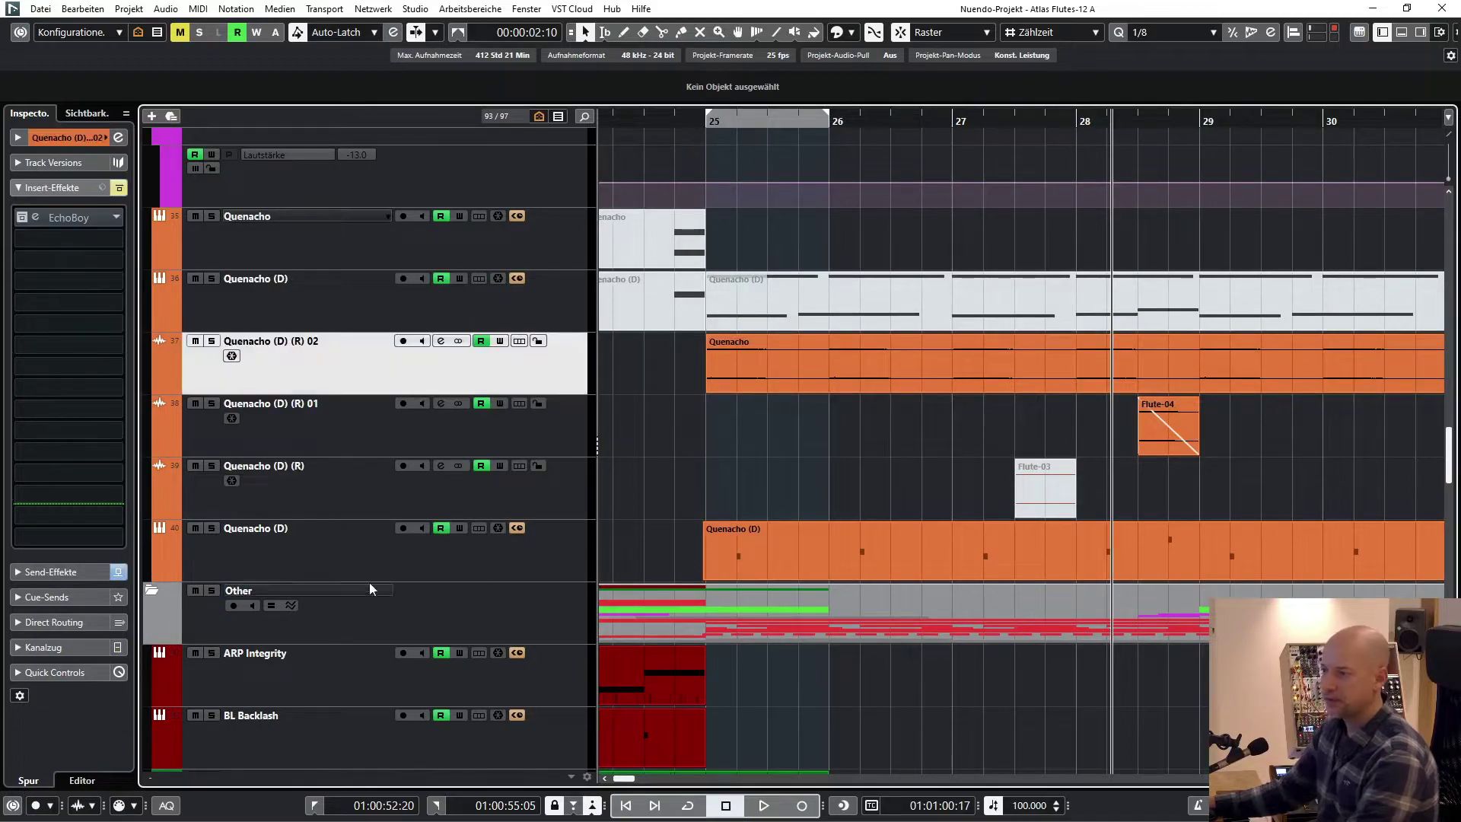
{"action": "left_click", "coordinate": [262, 536], "text": "shift"}
{"action": "key", "text": "s"}
{"action": "key", "text": "space"}
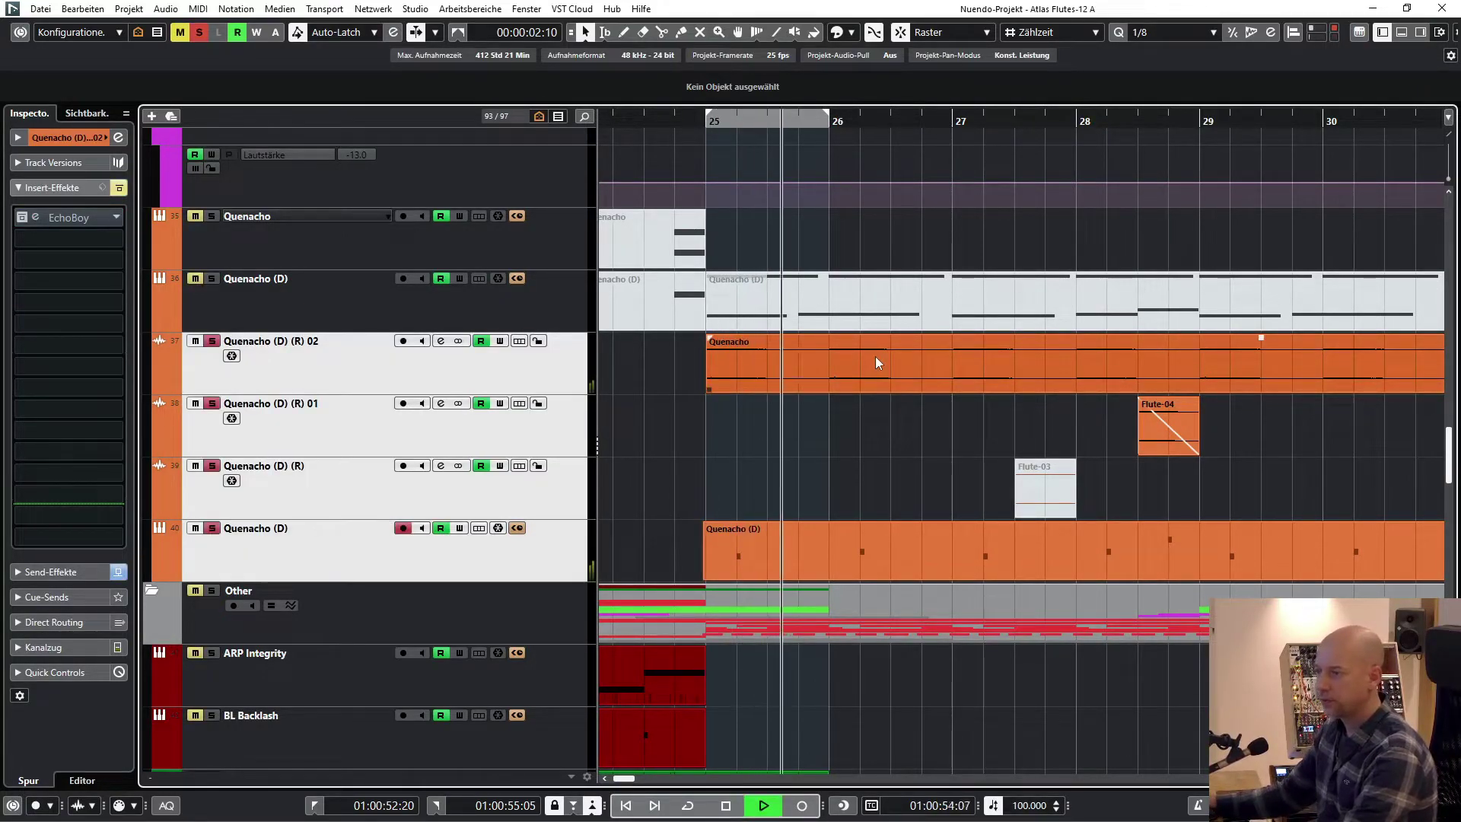
{"action": "scroll", "coordinate": [975, 460], "scroll_direction": "up", "scroll_amount": 2}
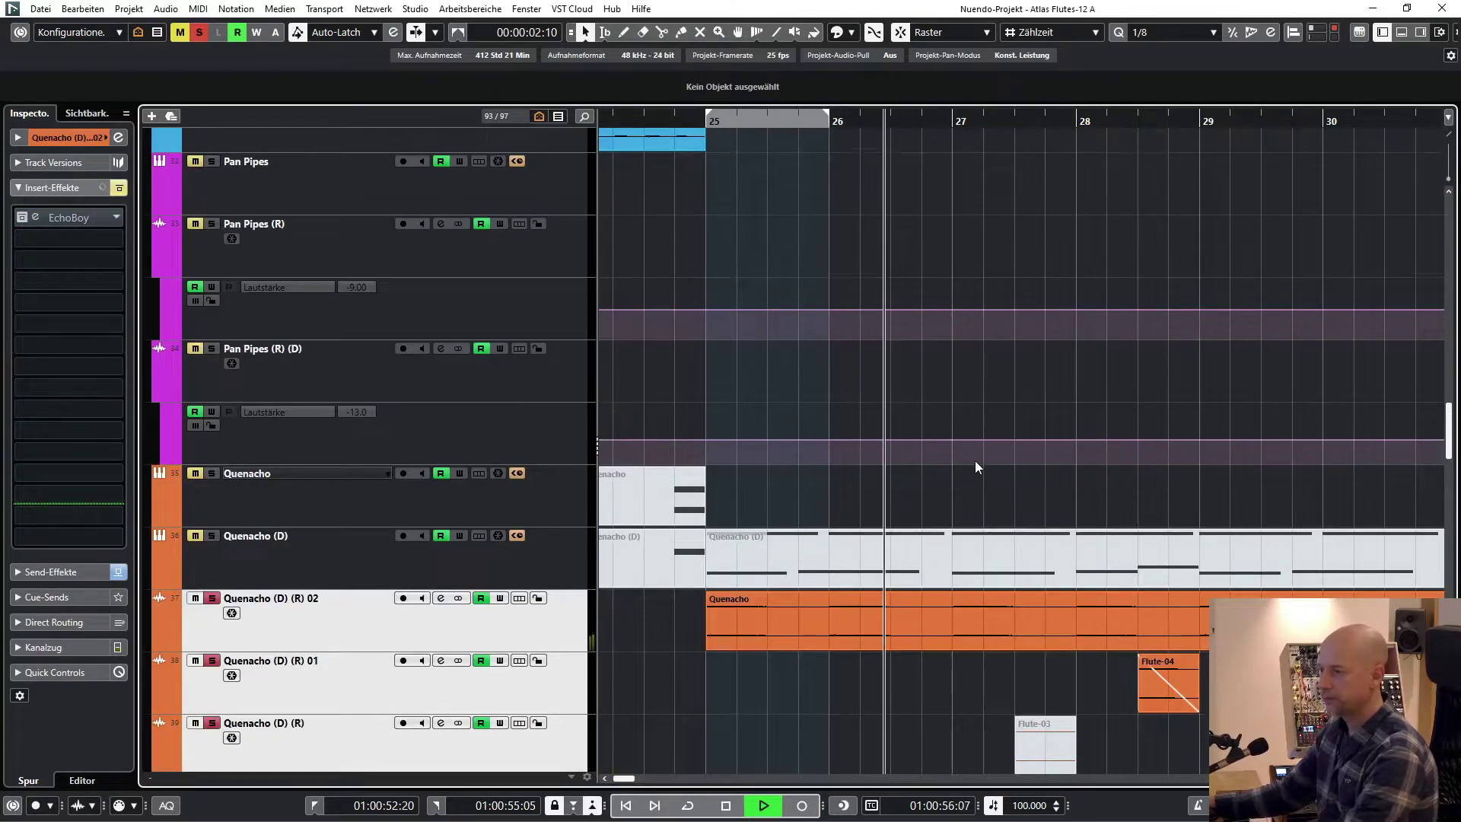
{"action": "scroll", "coordinate": [975, 459], "scroll_direction": "up", "scroll_amount": 7}
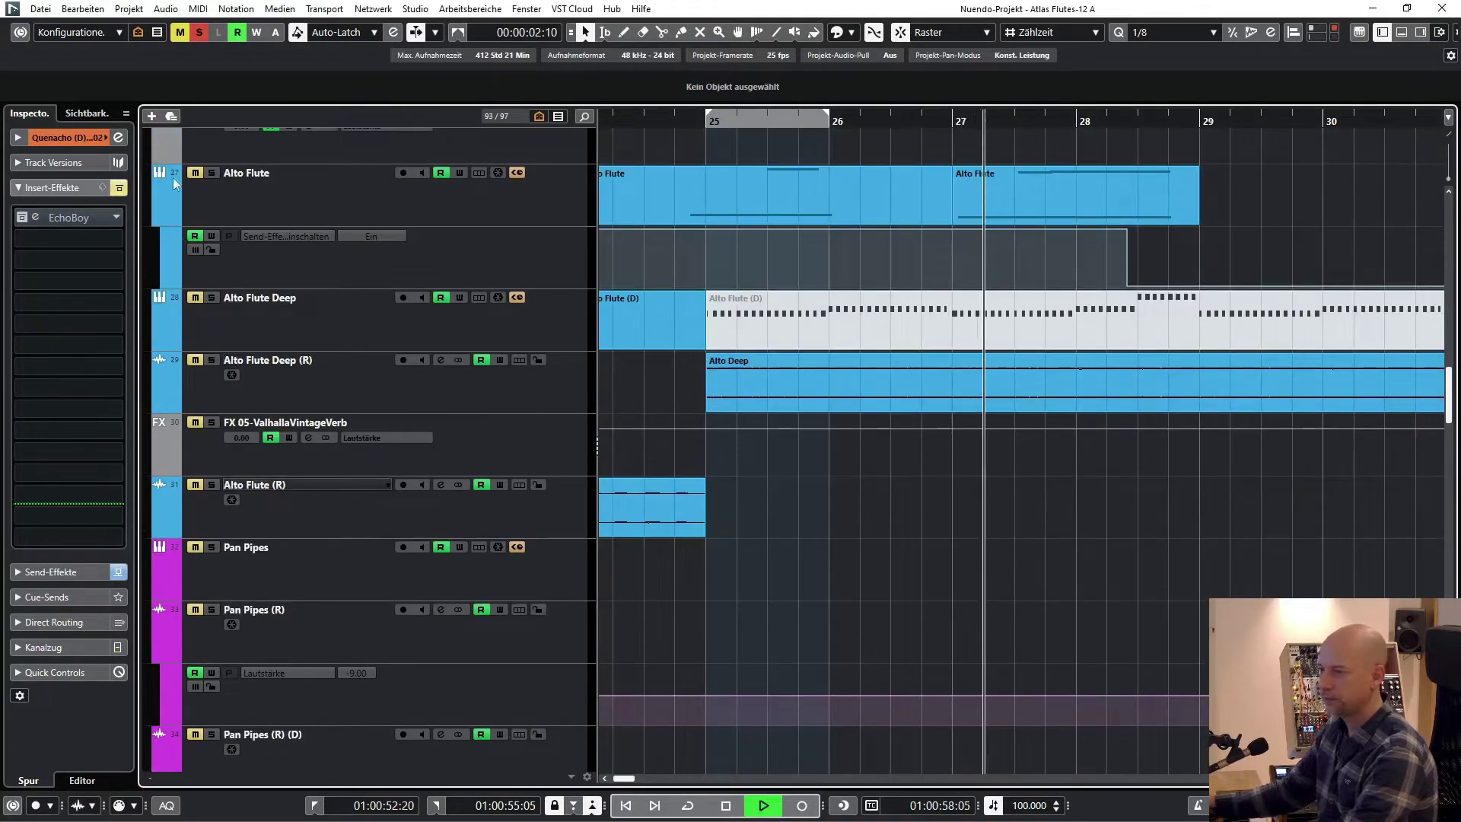
{"action": "key", "text": "space"}
Replace the Quenacho solos with Alto Flute Deep (R) and audition its Alto Deep clip from bar 25.
{"action": "left_click", "coordinate": [201, 32]}
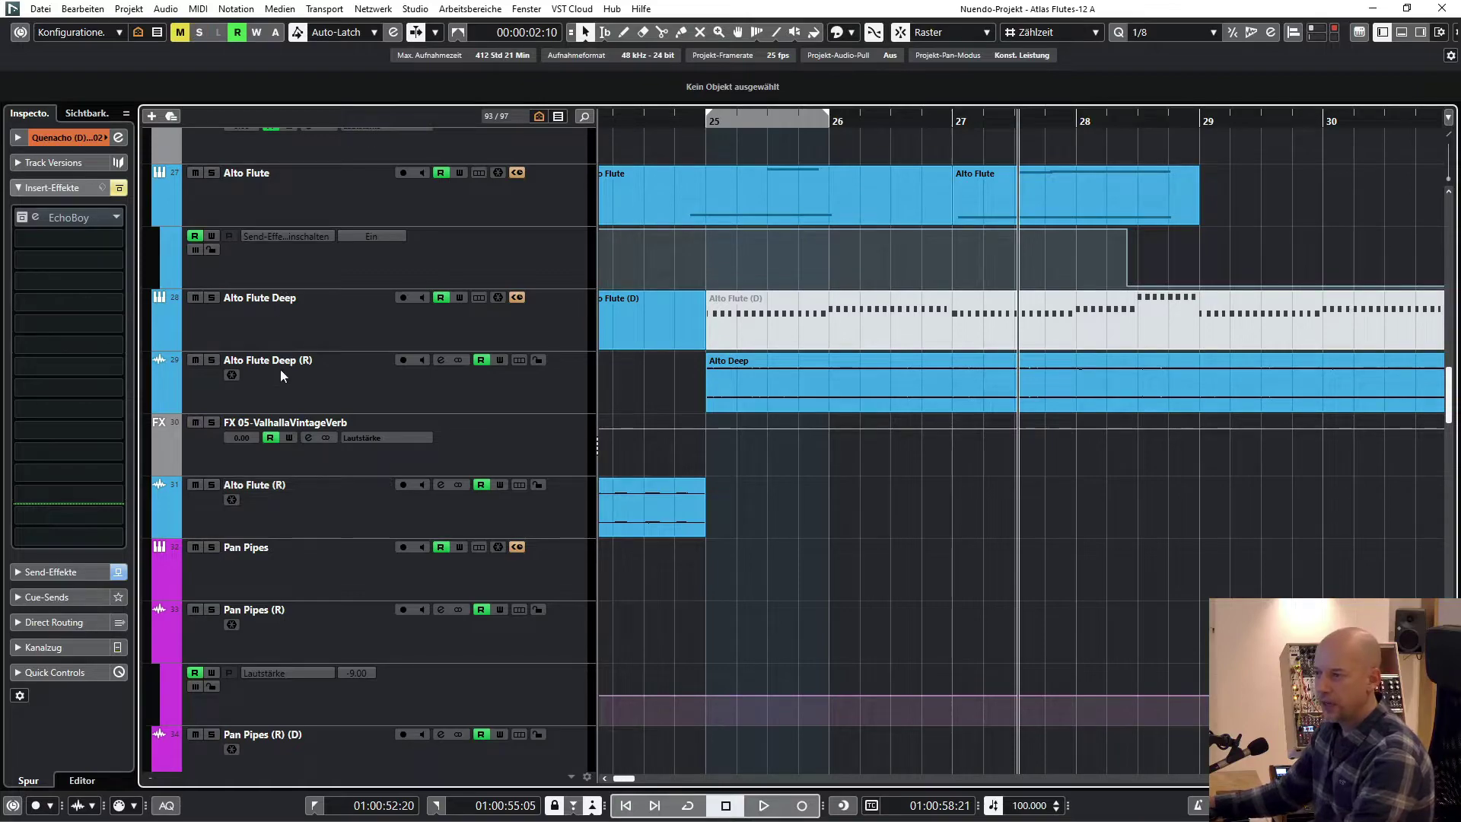
{"action": "left_click", "coordinate": [280, 368]}
{"action": "key", "text": "s"}
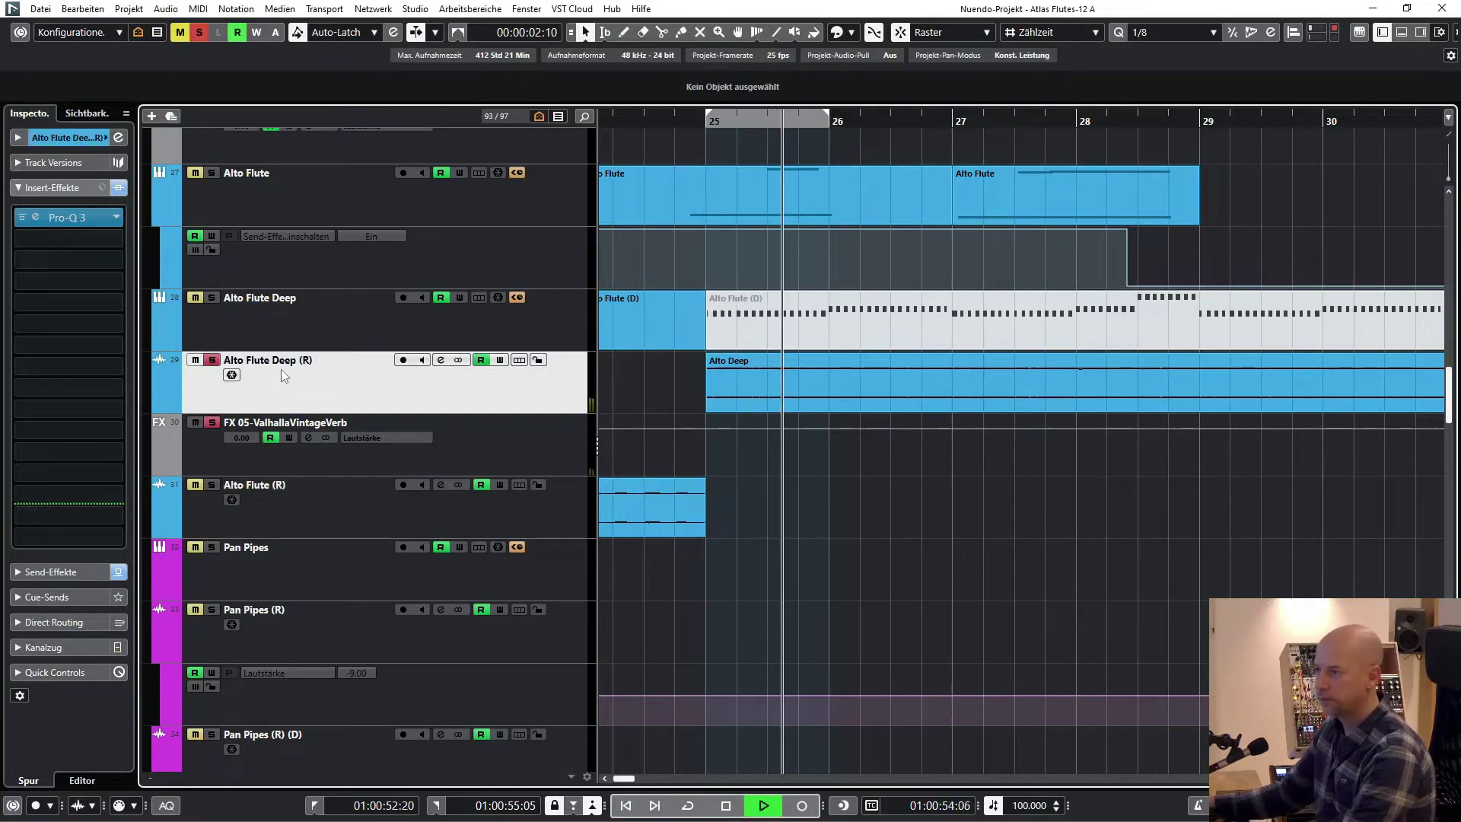
{"action": "left_click", "coordinate": [839, 370]}
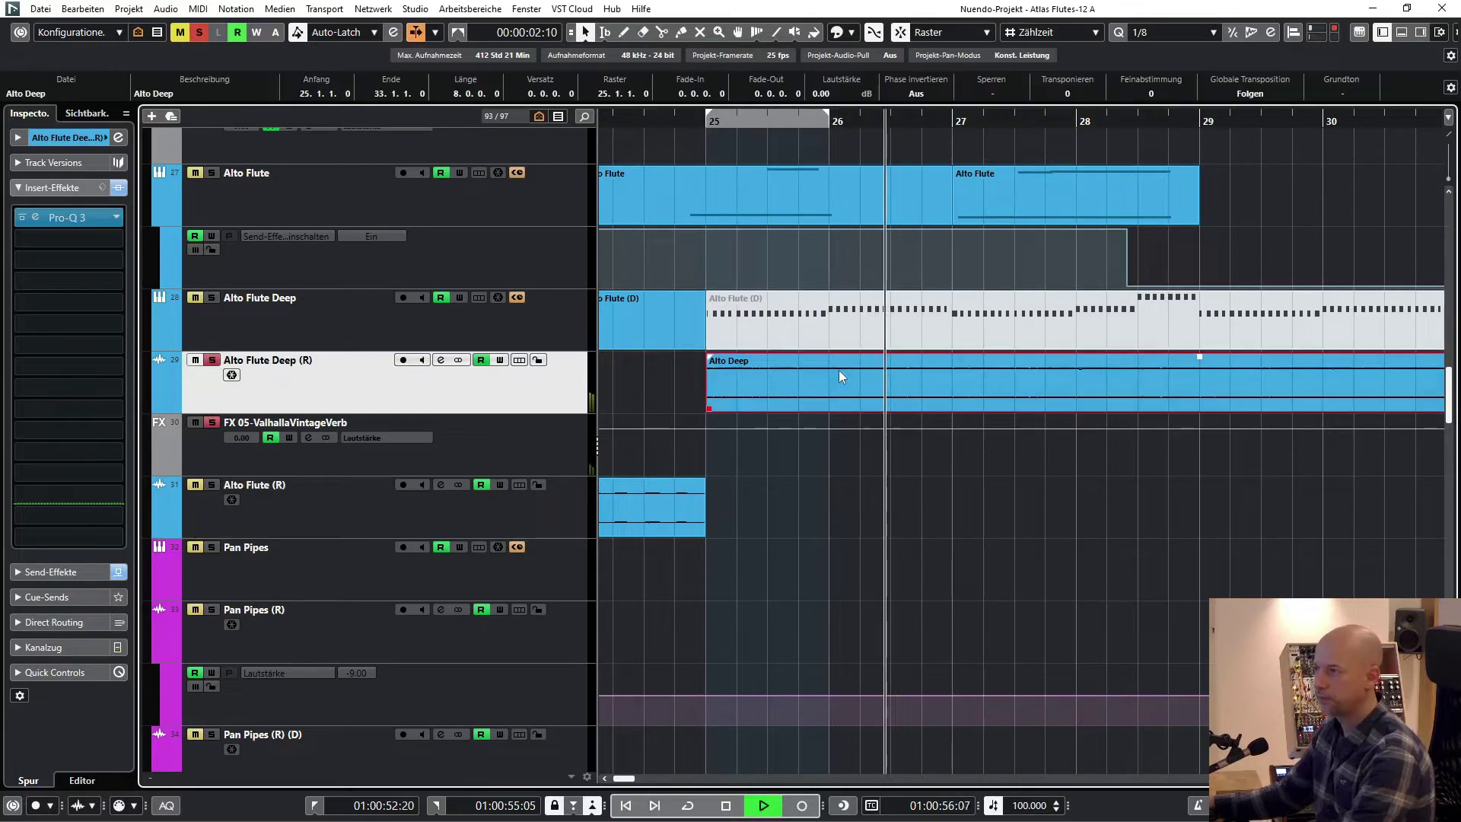
{"action": "key", "text": "space"}
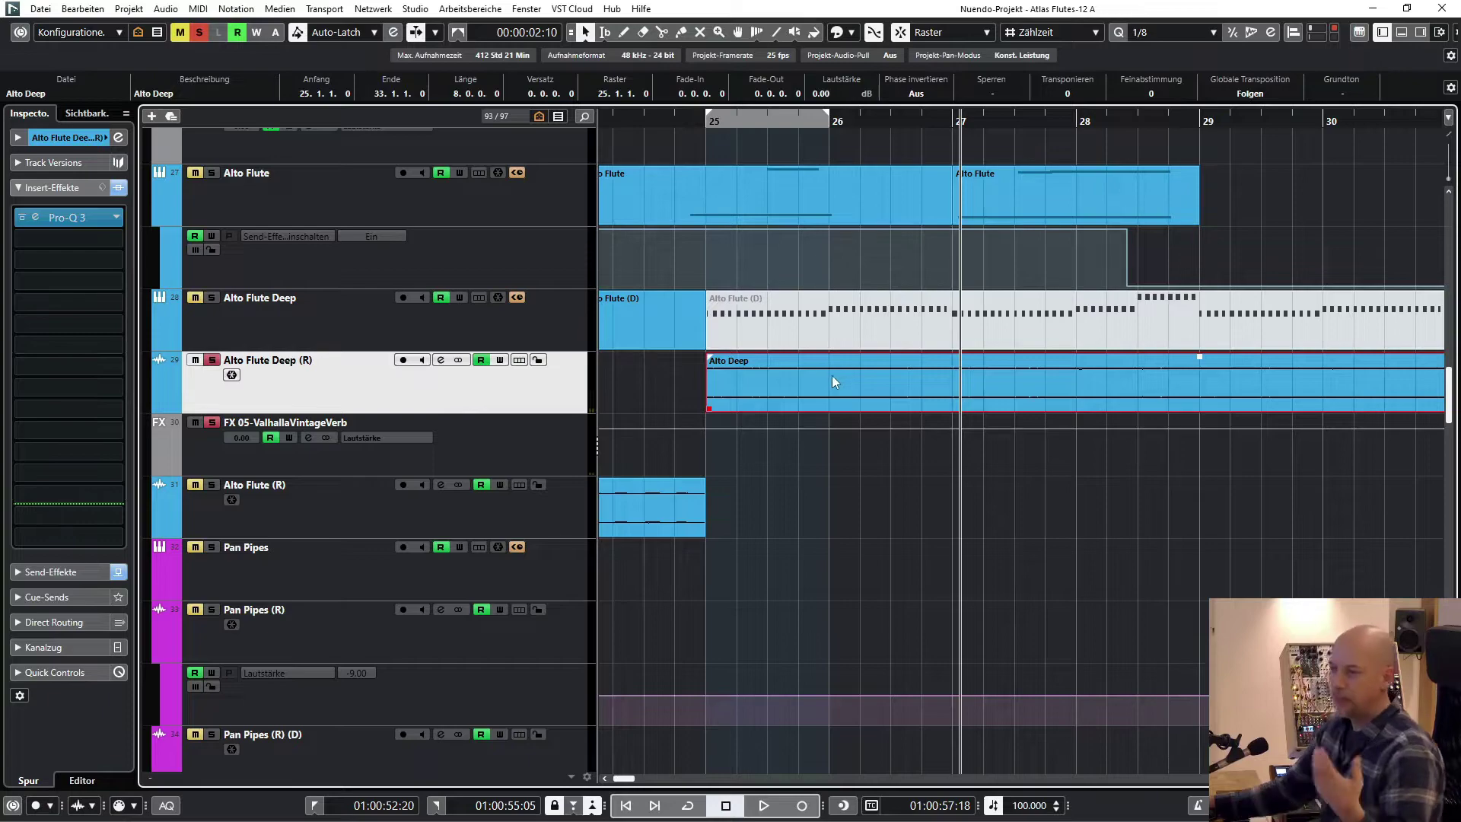
Temporarily unmute the Alto Flute (D) part, audition the Alto Flute Deep track in solo, and restore the part's mute and solo state.
{"action": "left_click", "coordinate": [212, 360]}
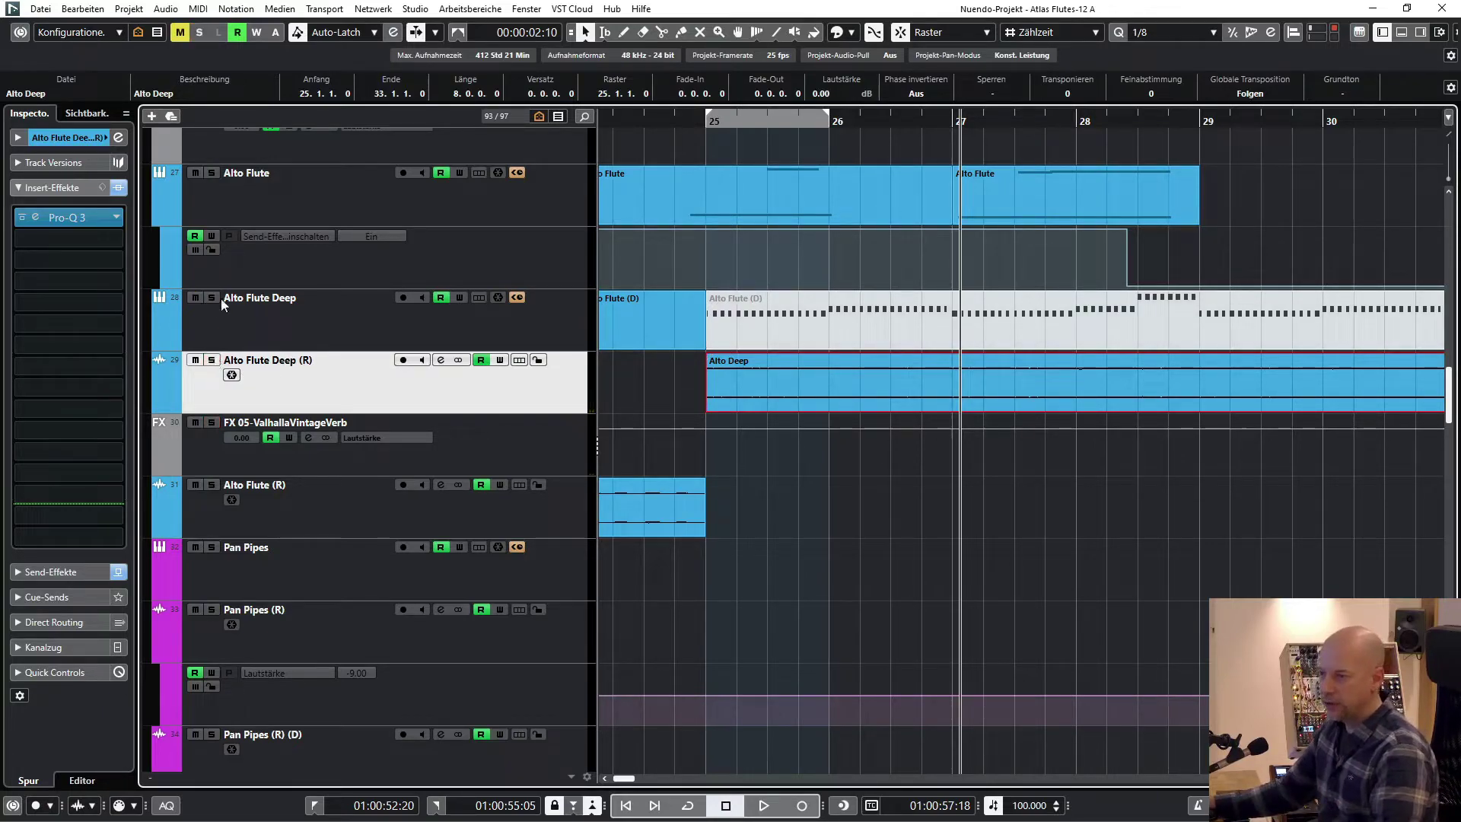
{"action": "key", "text": "Up"}
{"action": "key", "text": "7"}
{"action": "left_click", "coordinate": [1006, 321]}
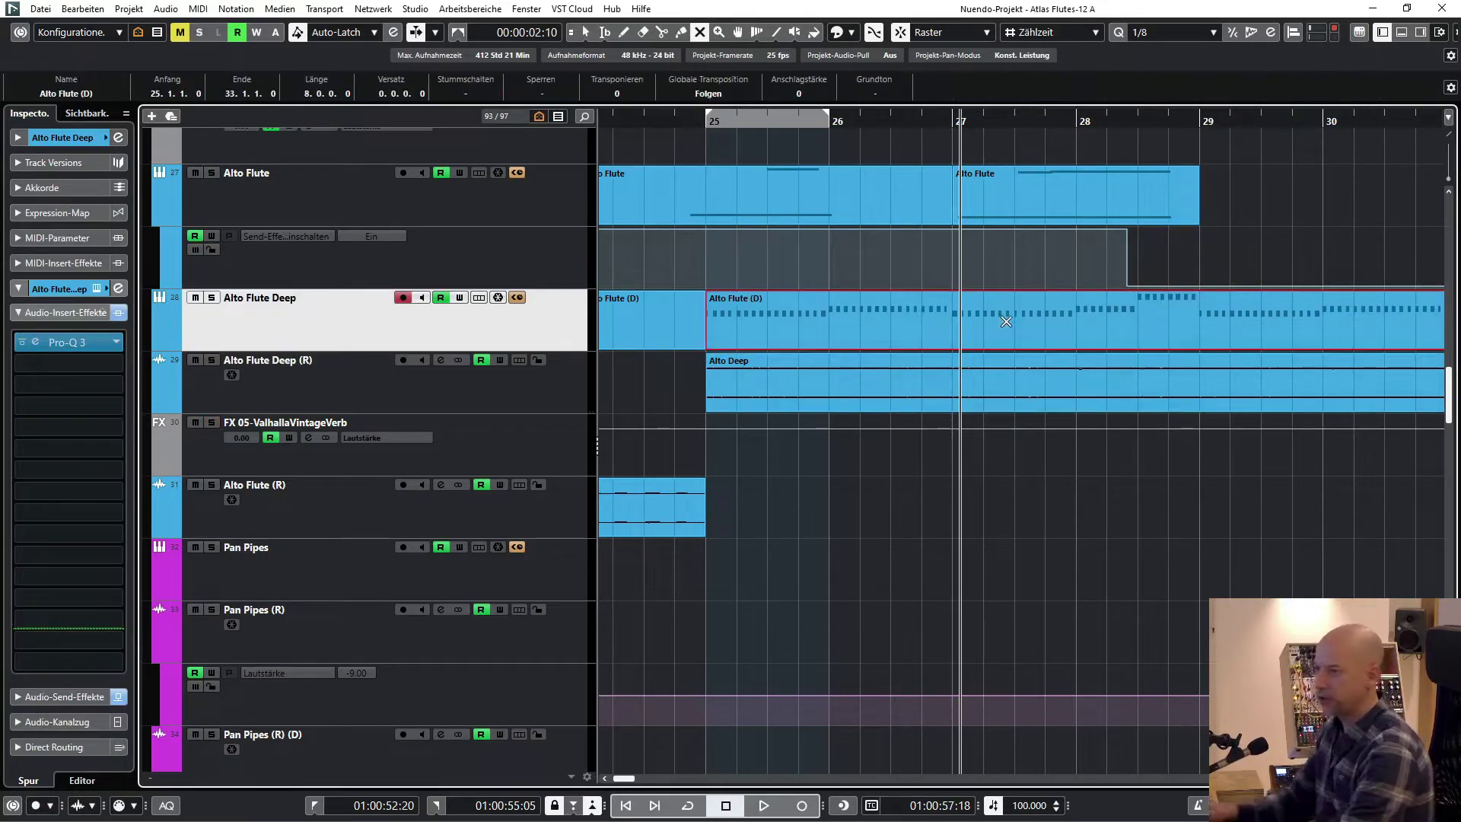
{"action": "key", "text": "s"}
{"action": "key", "text": "KP_1"}
{"action": "key", "text": "space"}
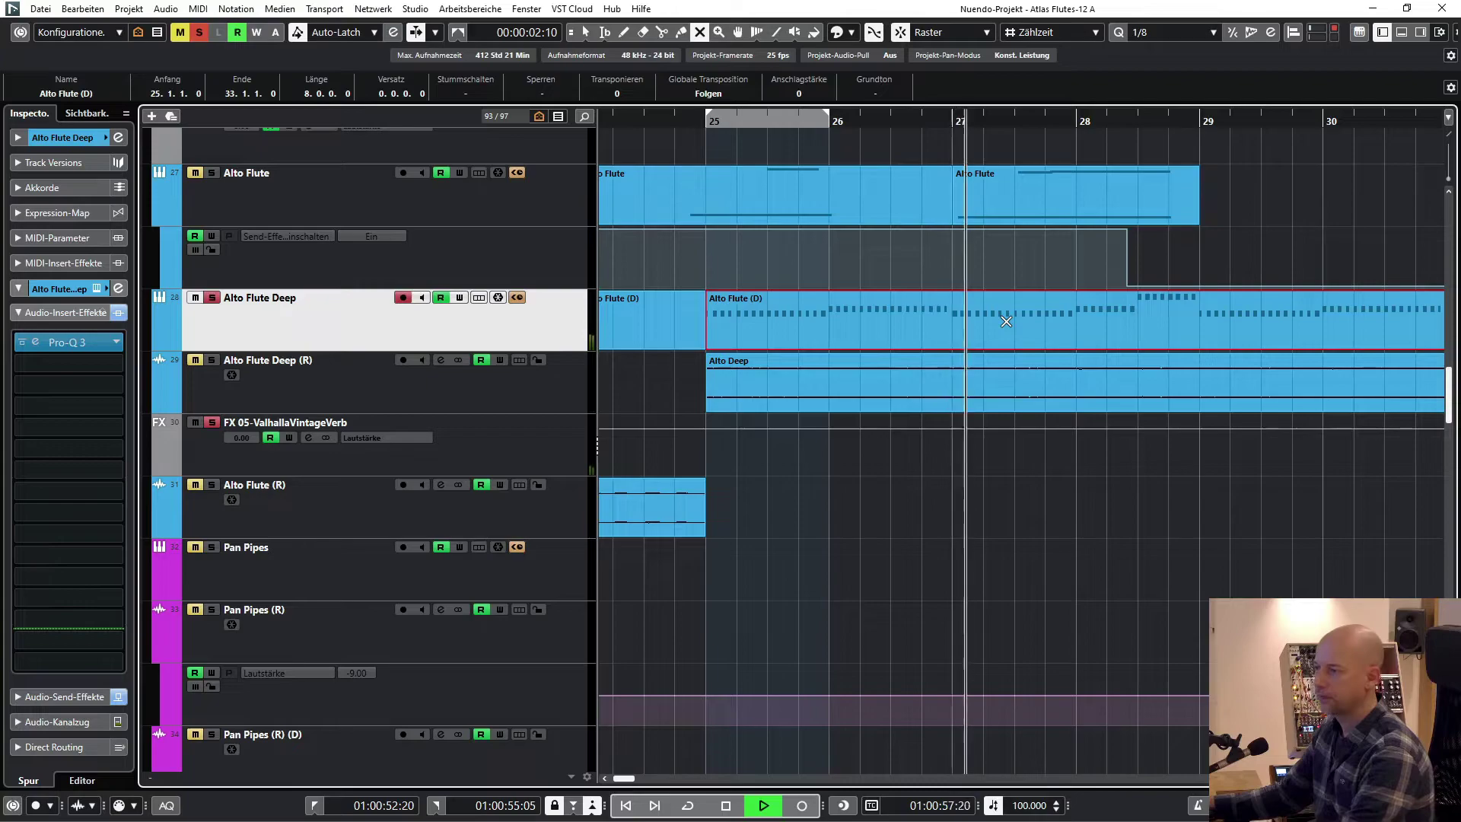
{"action": "key", "text": "space"}
{"action": "left_click", "coordinate": [995, 339]}
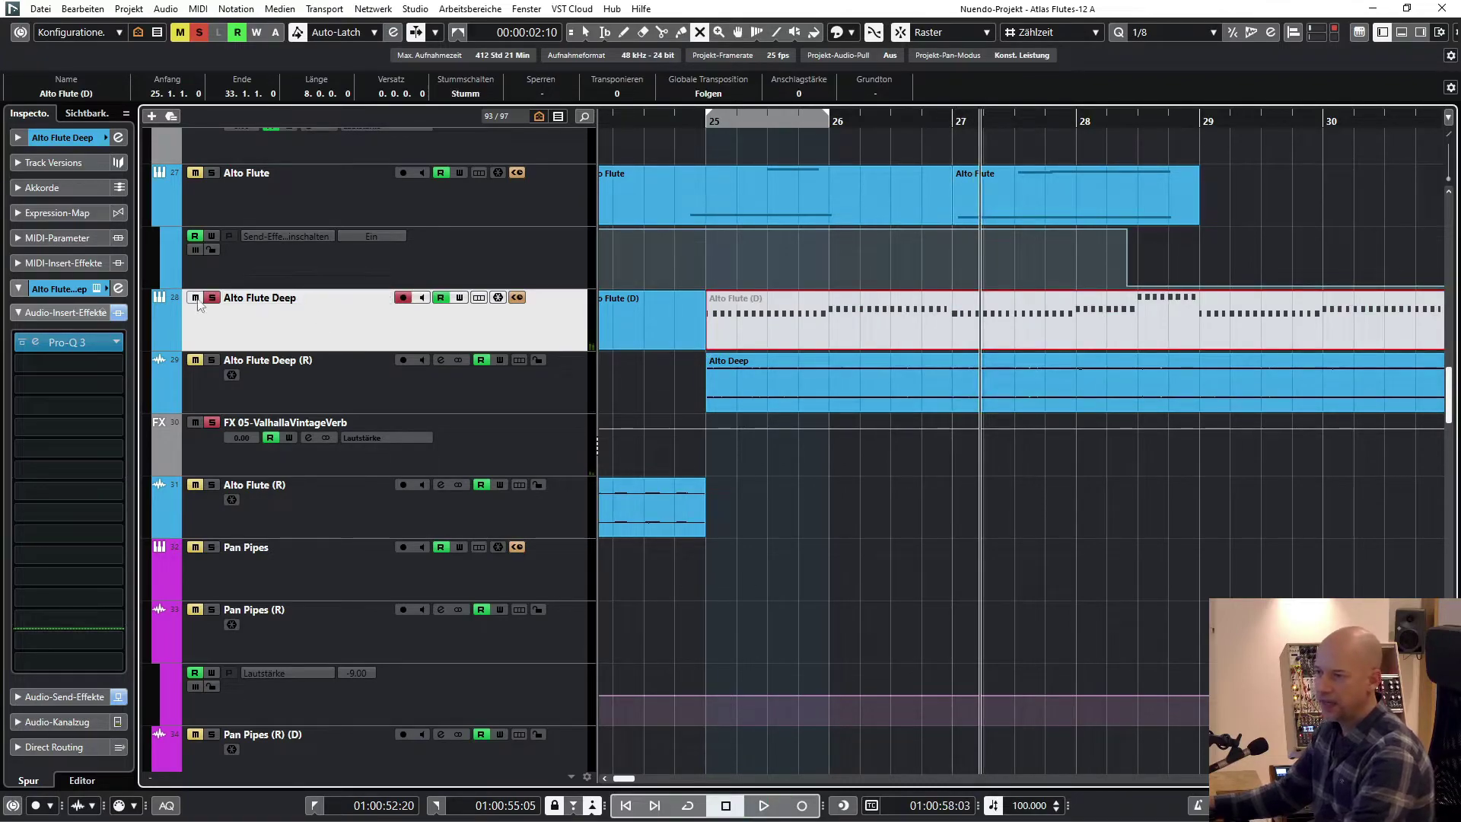
{"action": "left_click", "coordinate": [197, 300]}
Examine the Pitch-Shift process in the Alto Deep clip's direct offline processing window and close the window.
{"action": "left_click", "coordinate": [831, 366]}
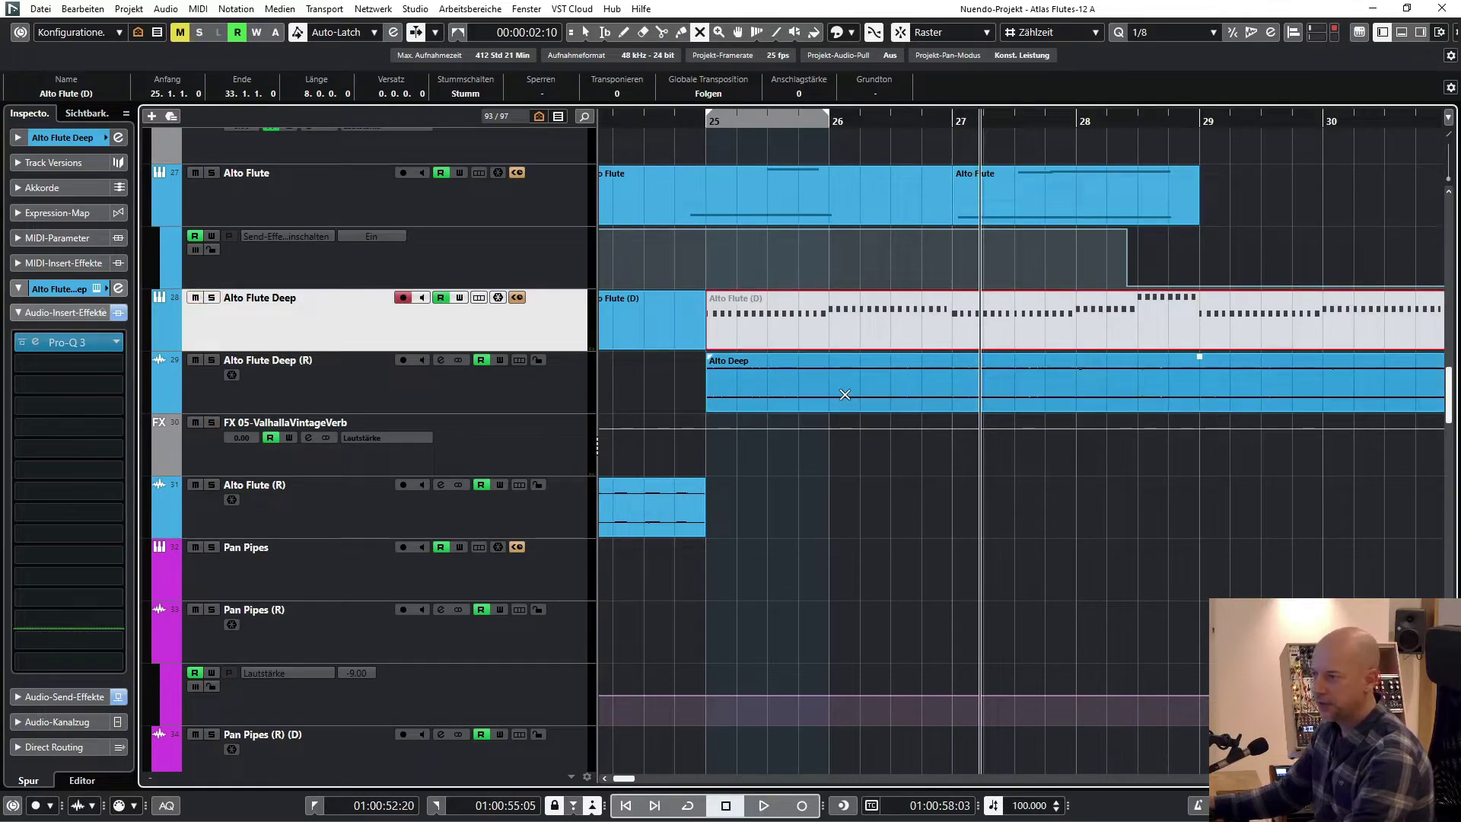
{"action": "key", "text": "F7"}
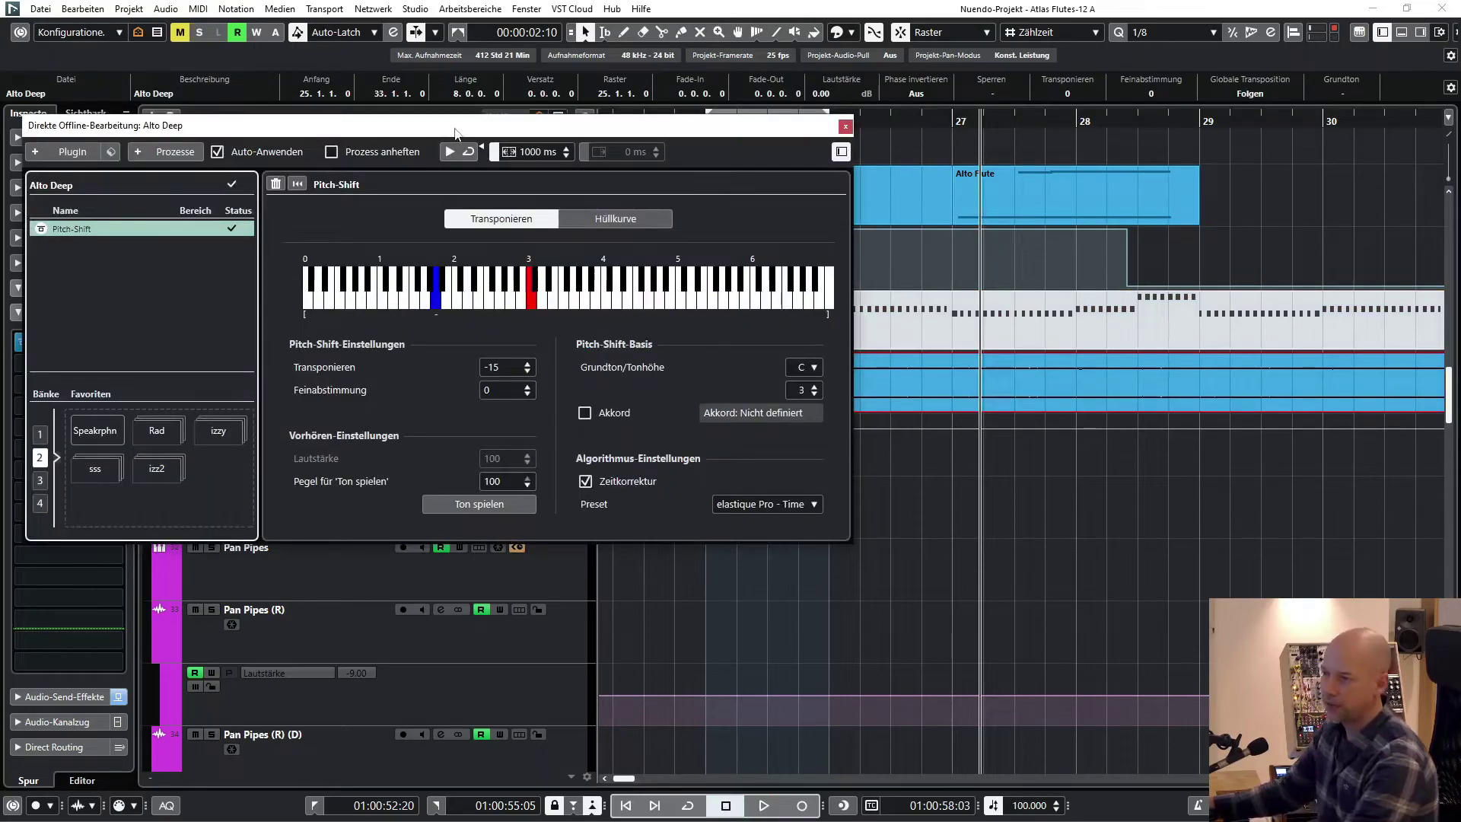
{"action": "left_click_drag", "start_coordinate": [457, 125], "coordinate": [684, 196]}
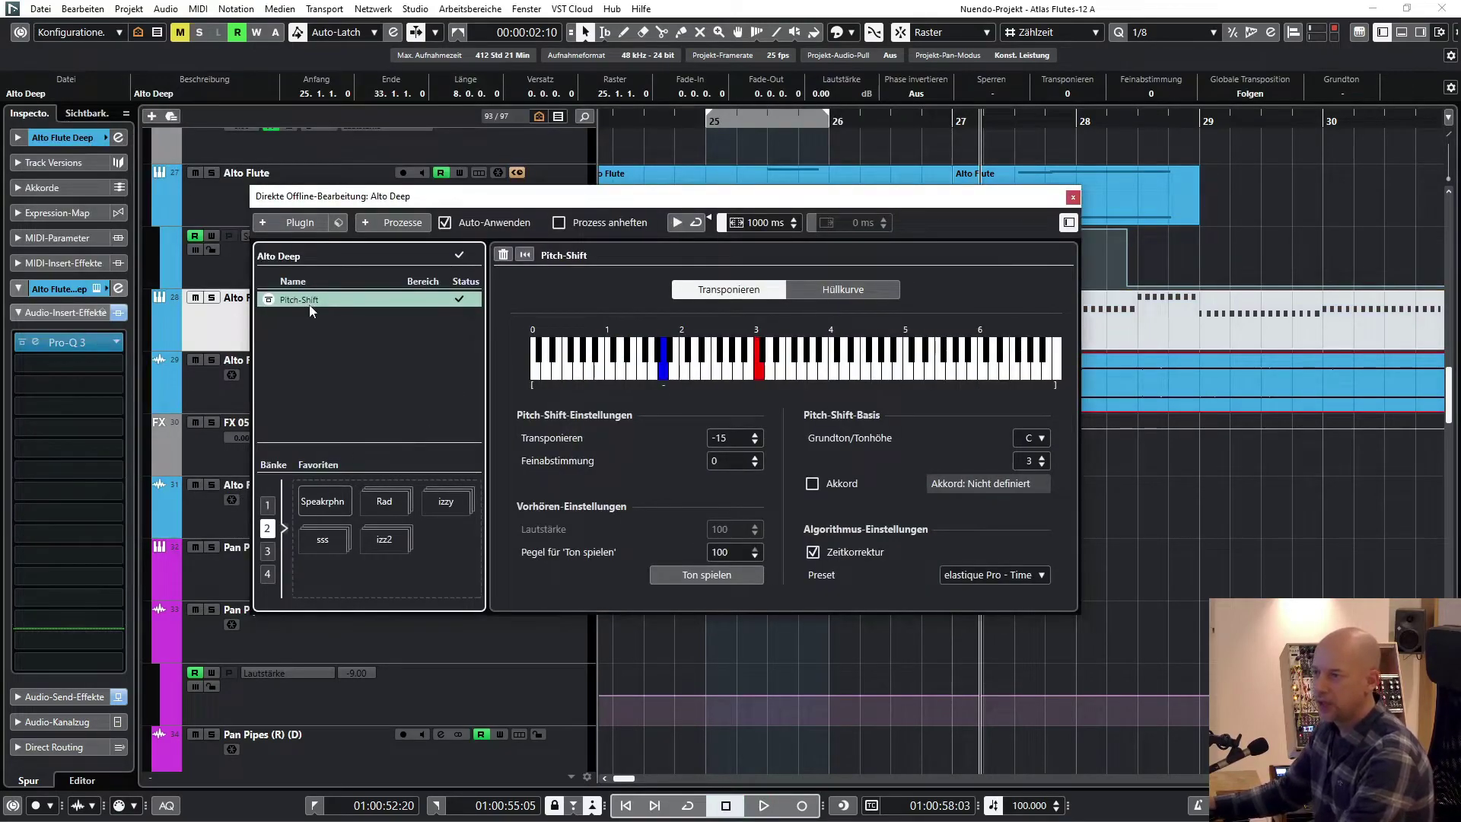
{"action": "left_click", "coordinate": [1072, 199]}
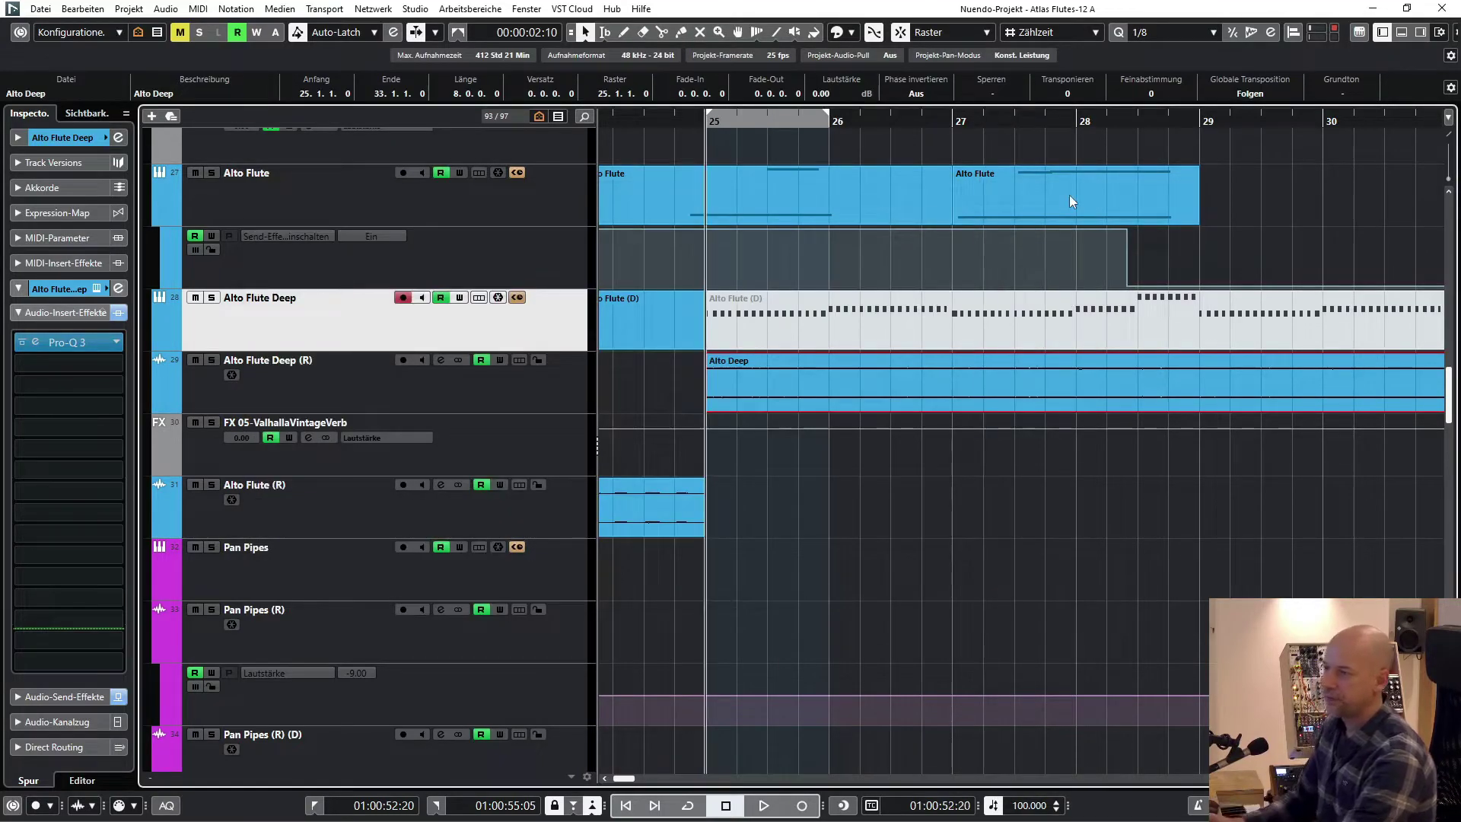
Solo the Alto Flute Deep (R) track again and audition the pitch-shifted clip from bar 25.
{"action": "left_click", "coordinate": [326, 384]}
{"action": "key", "text": "s"}
{"action": "key", "text": "space"}
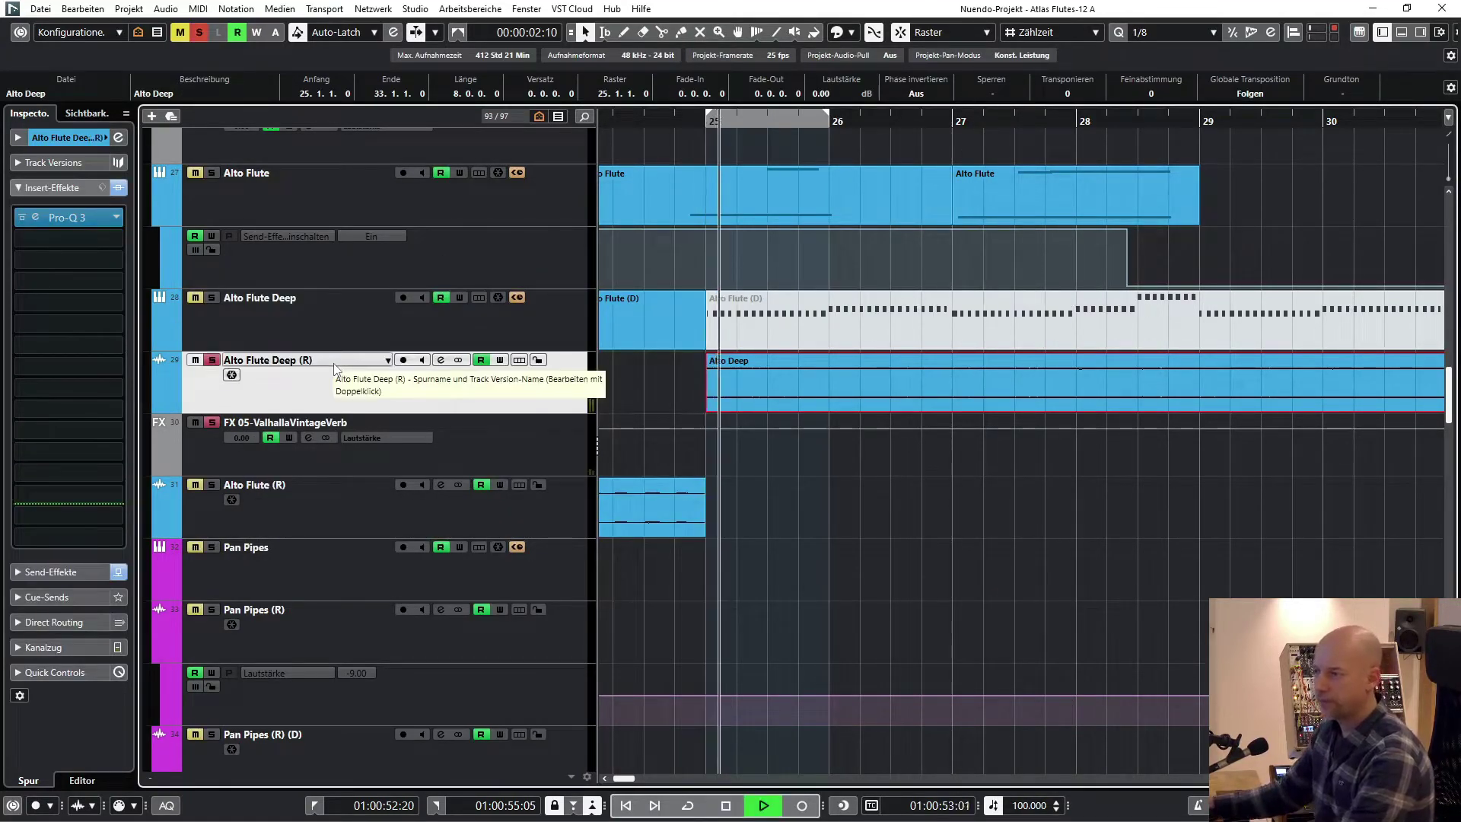
{"action": "scroll", "coordinate": [870, 527], "scroll_direction": "down", "scroll_amount": 2}
{"action": "scroll", "coordinate": [872, 532], "scroll_direction": "up", "scroll_amount": 4}
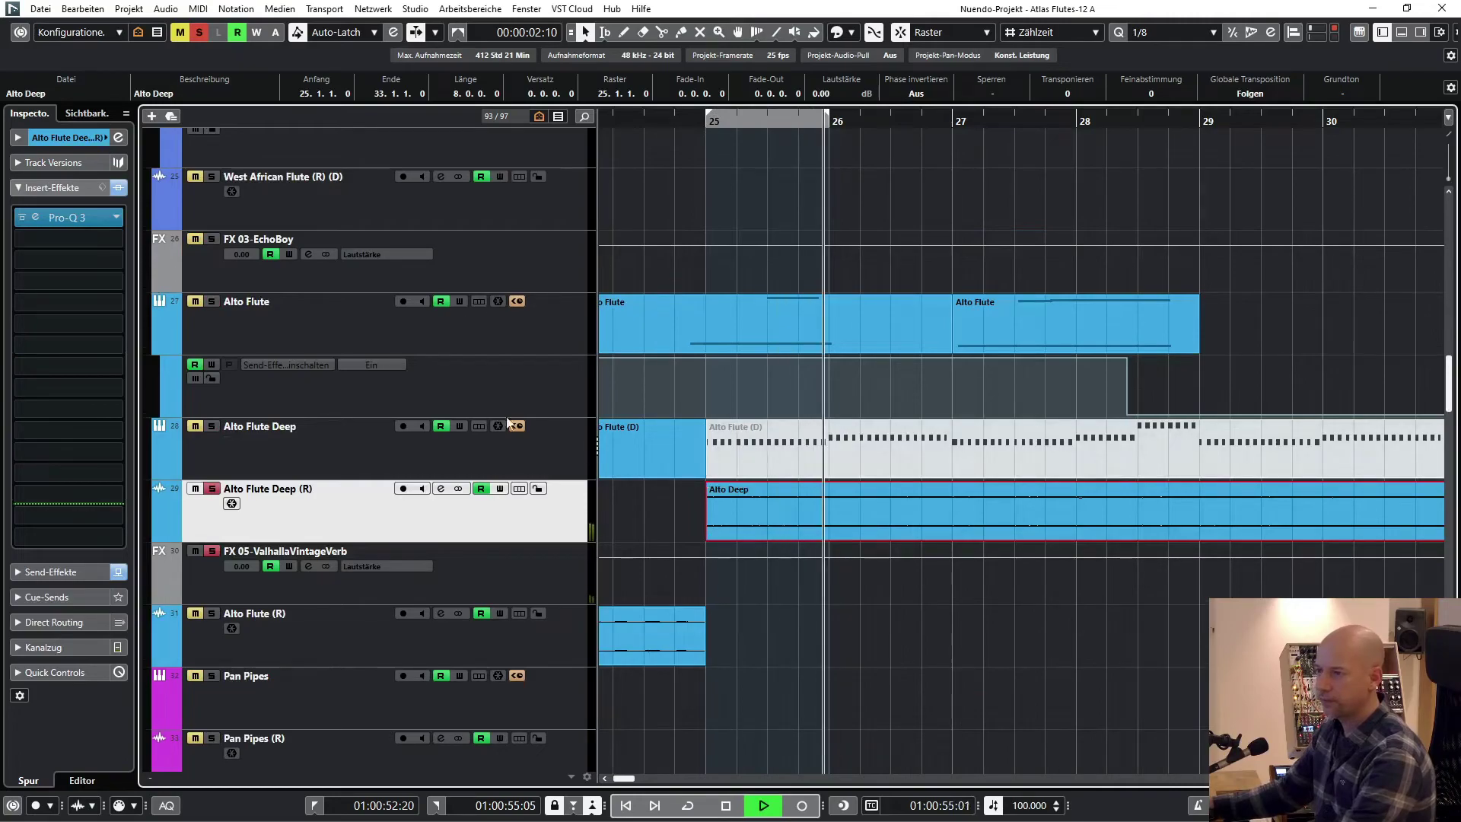
{"action": "scroll", "coordinate": [611, 433], "scroll_direction": "up", "scroll_amount": 2}
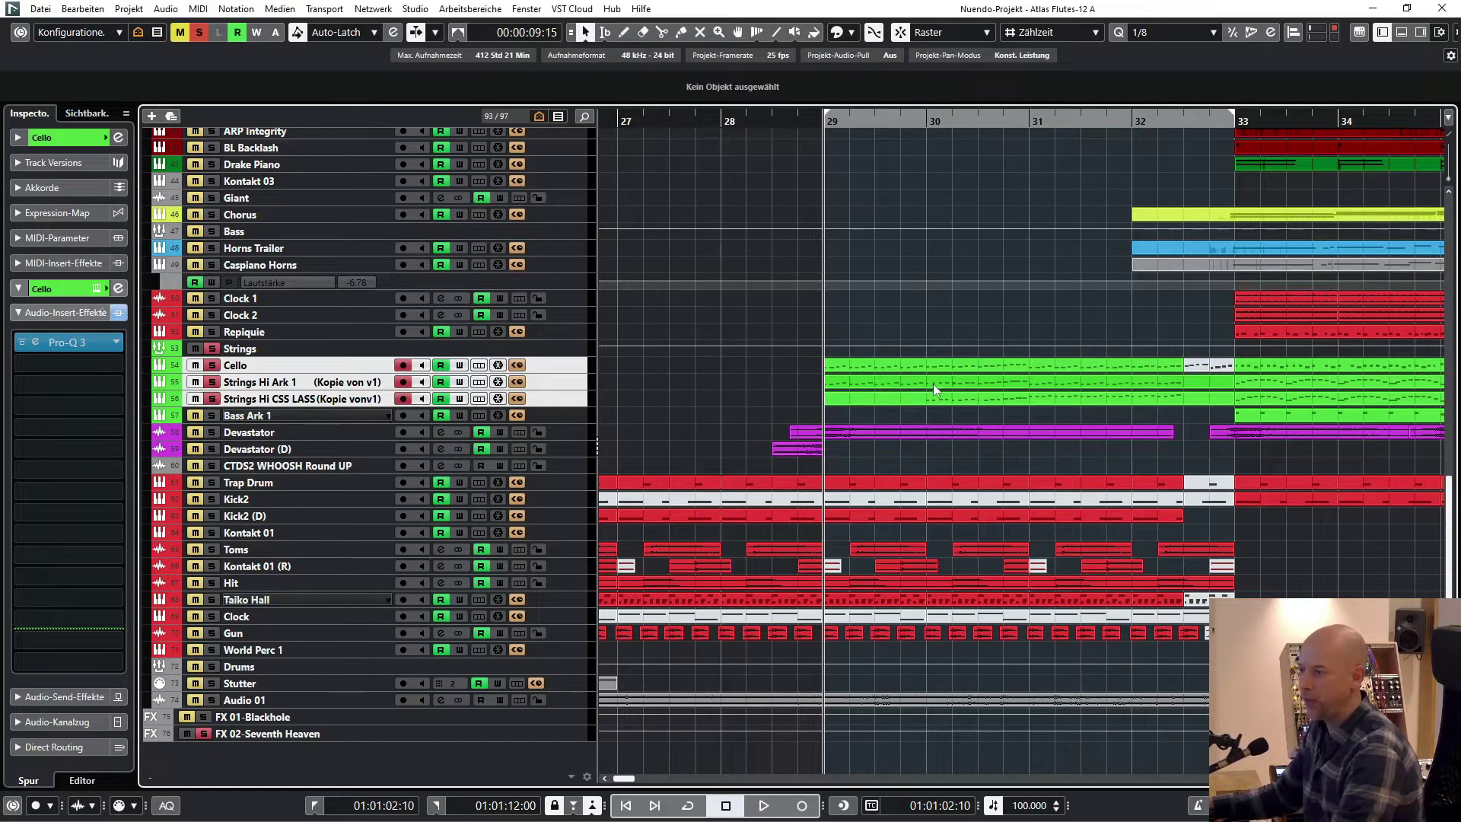
Audition the soloed strings from bar 29 while examining the Cello part's notes in the Key Editor, and close the editor.
{"action": "left_click", "coordinate": [920, 363]}
{"action": "key", "text": "space"}
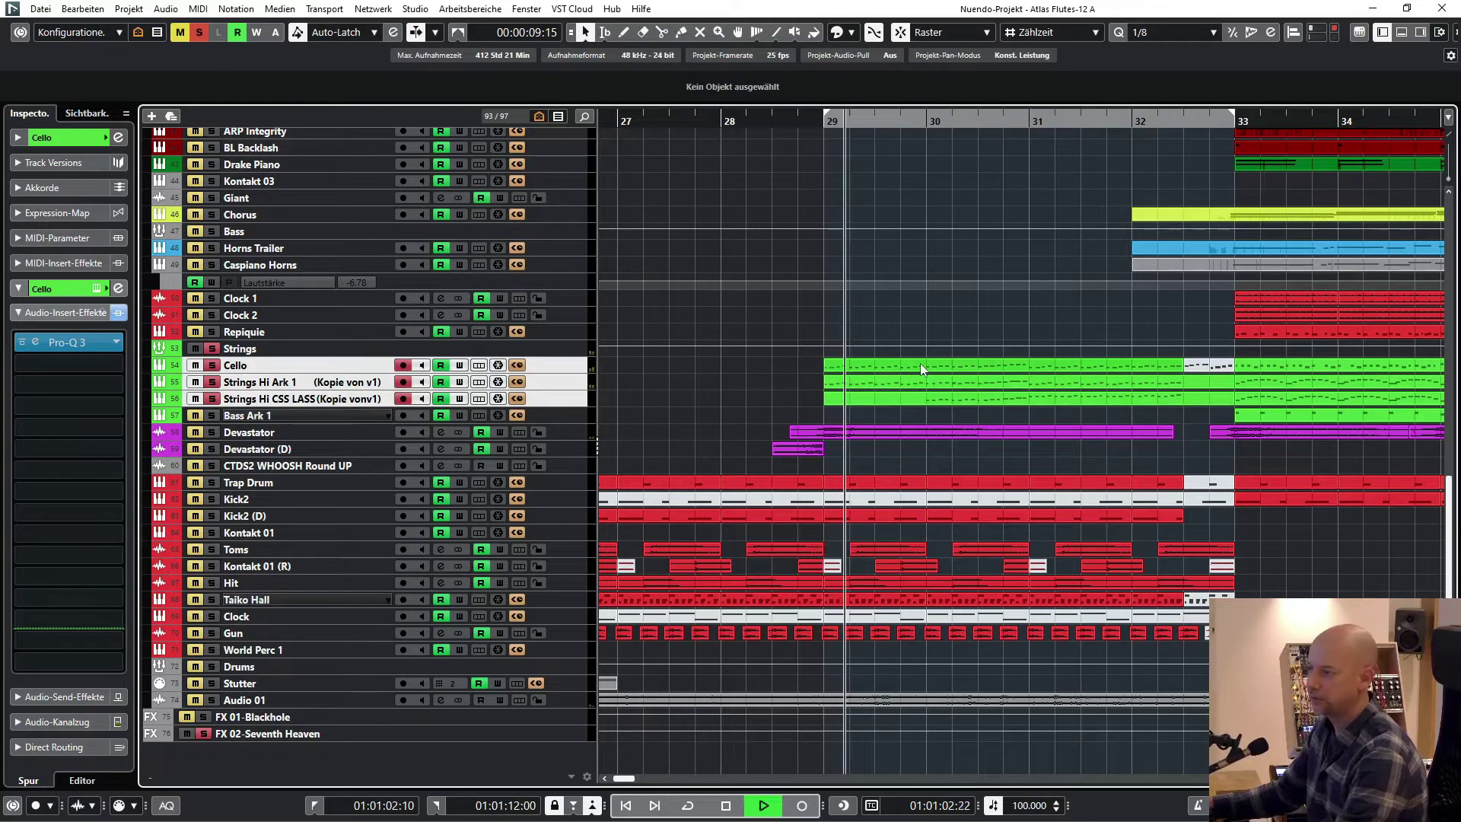
{"action": "double_click", "coordinate": [920, 363]}
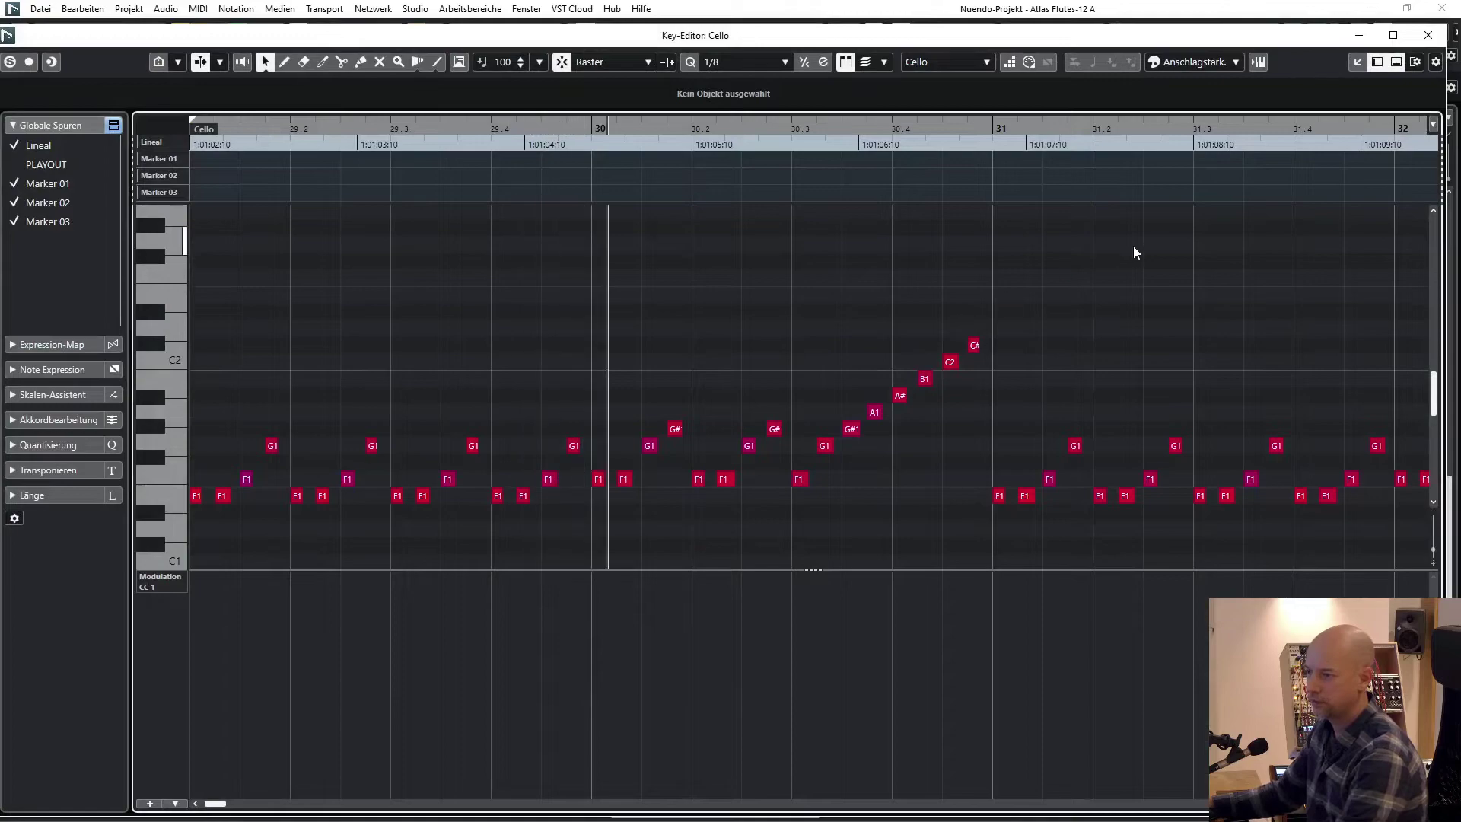
{"action": "left_click", "coordinate": [1429, 35]}
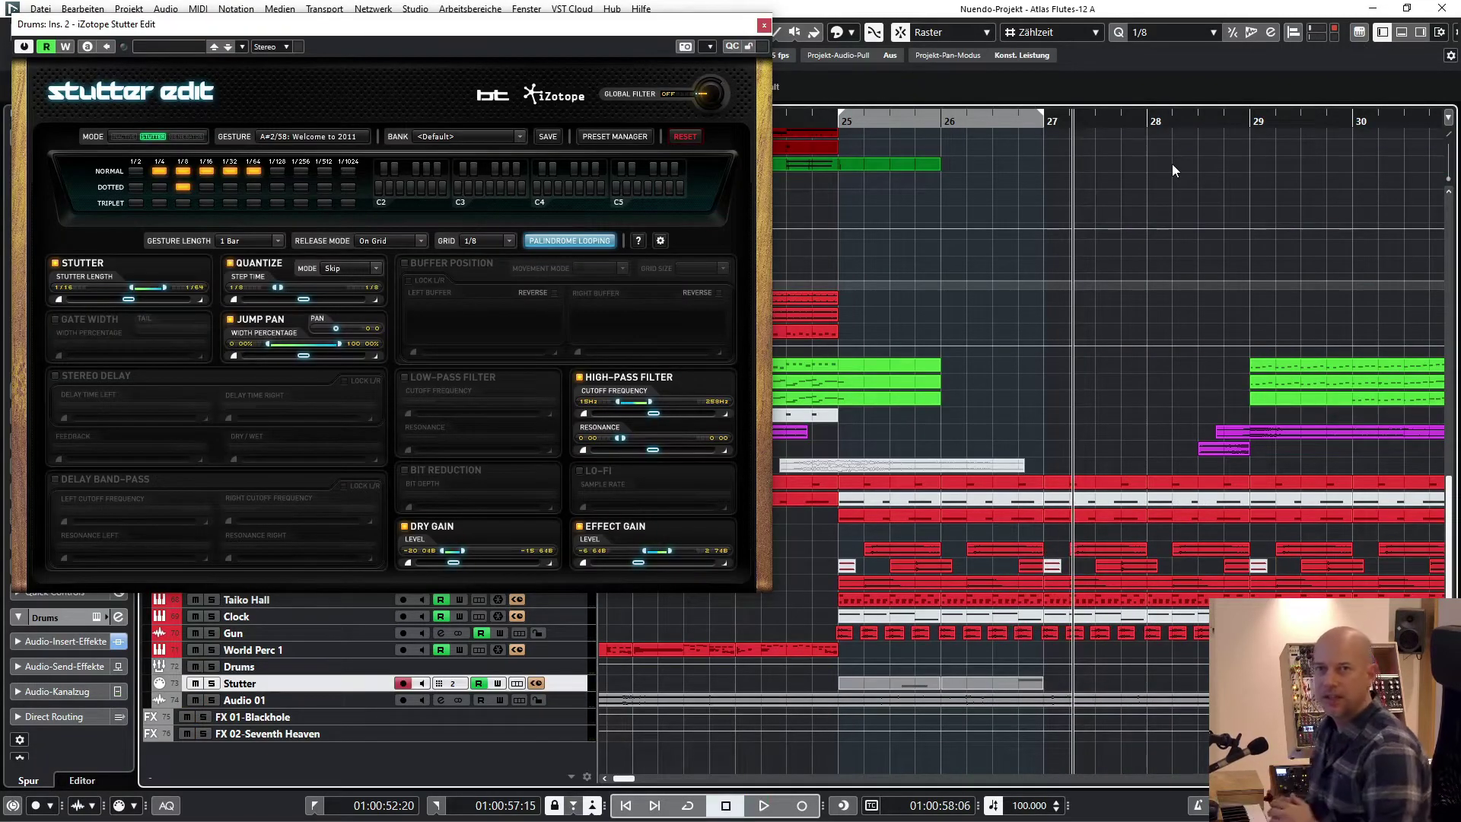
Audition the Stutter Edit effects from bar 25 in the full mix and again with the drum tracks and Stutter track soloed.
{"action": "key", "text": "space"}
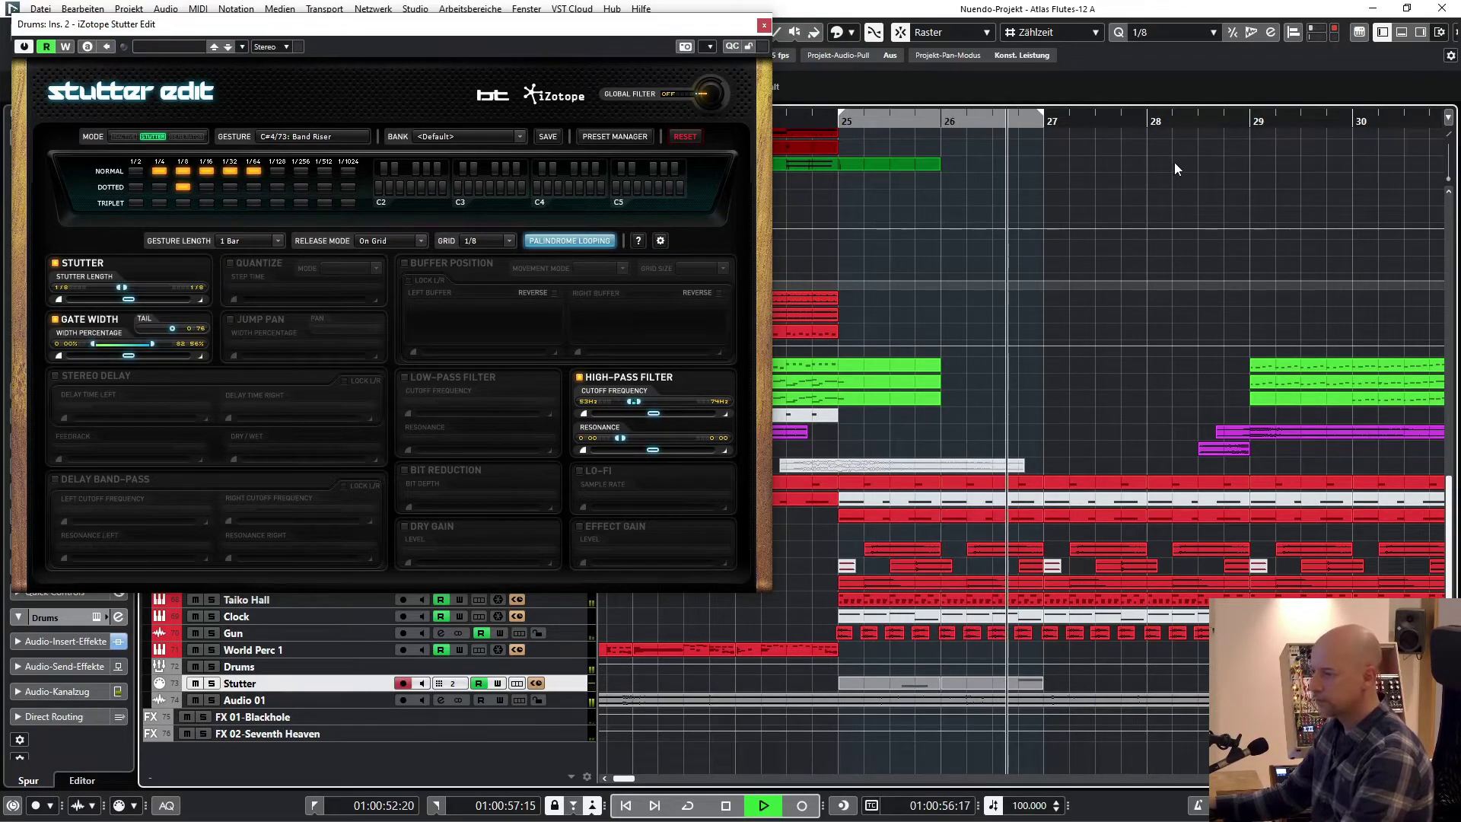
{"action": "key", "text": "space"}
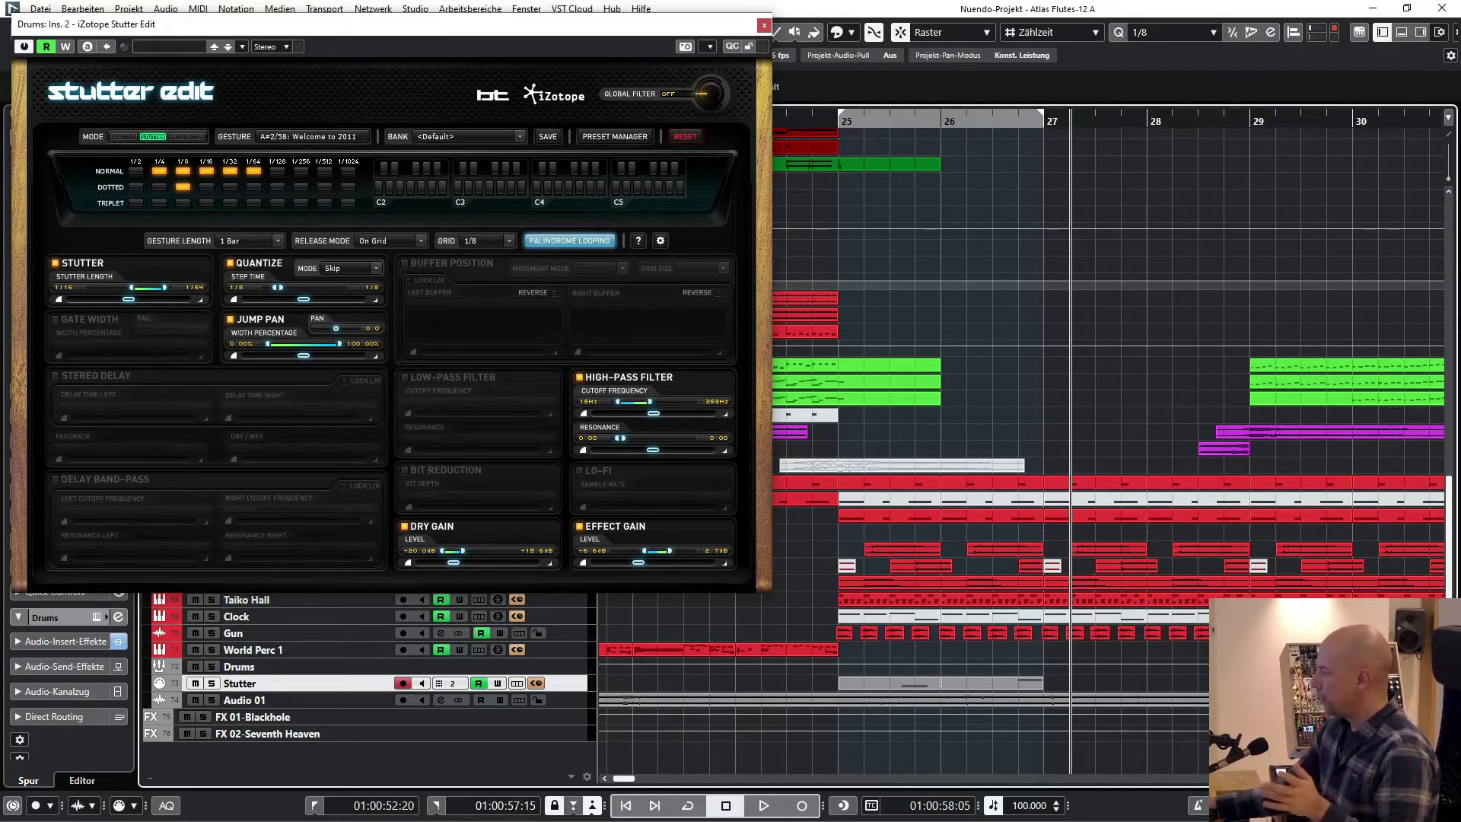
{"action": "left_click_drag", "start_coordinate": [187, 734], "coordinate": [186, 717]}
{"action": "left_click", "coordinate": [212, 684]}
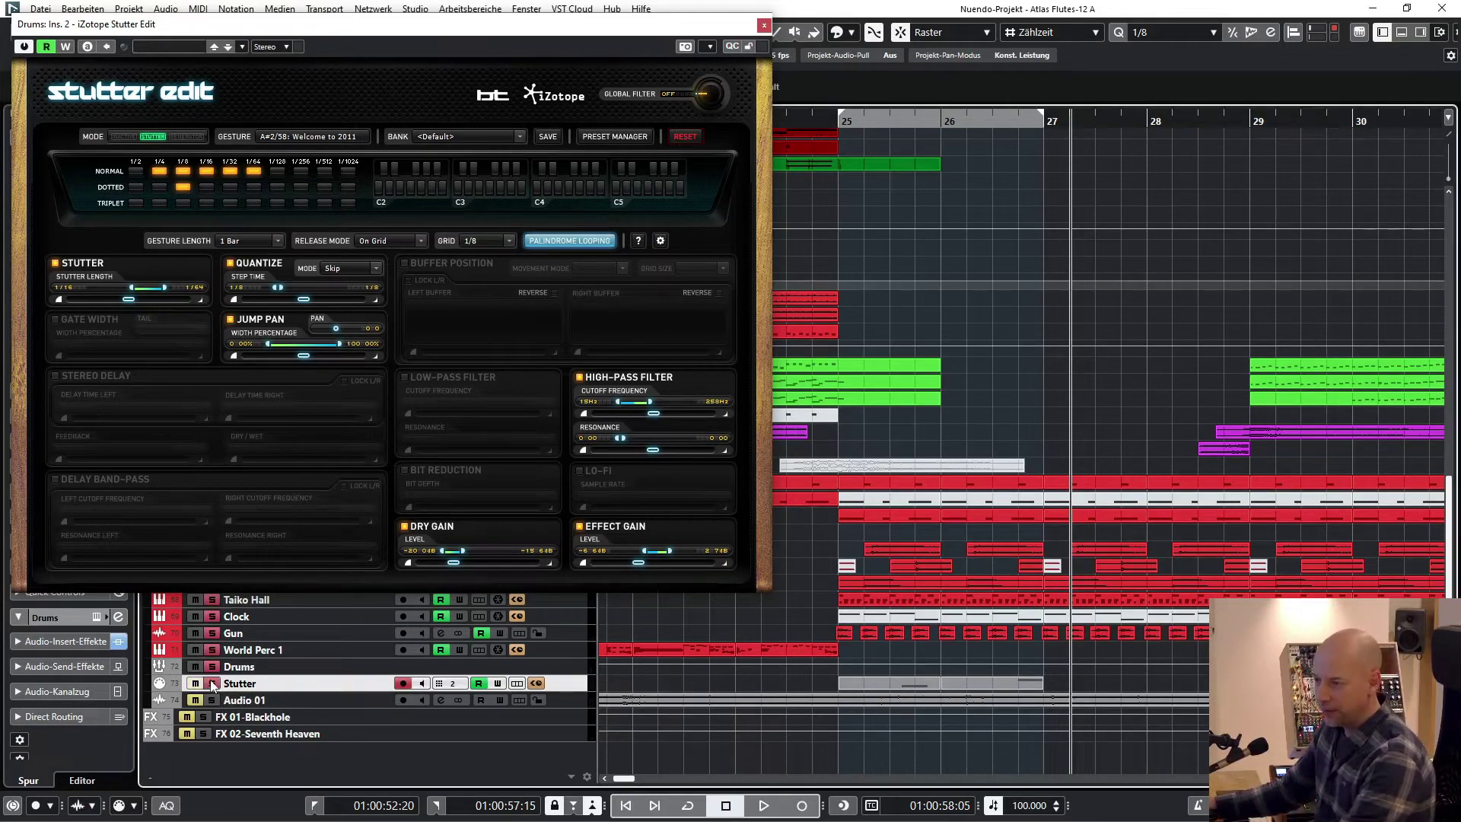
{"action": "key", "text": "space"}
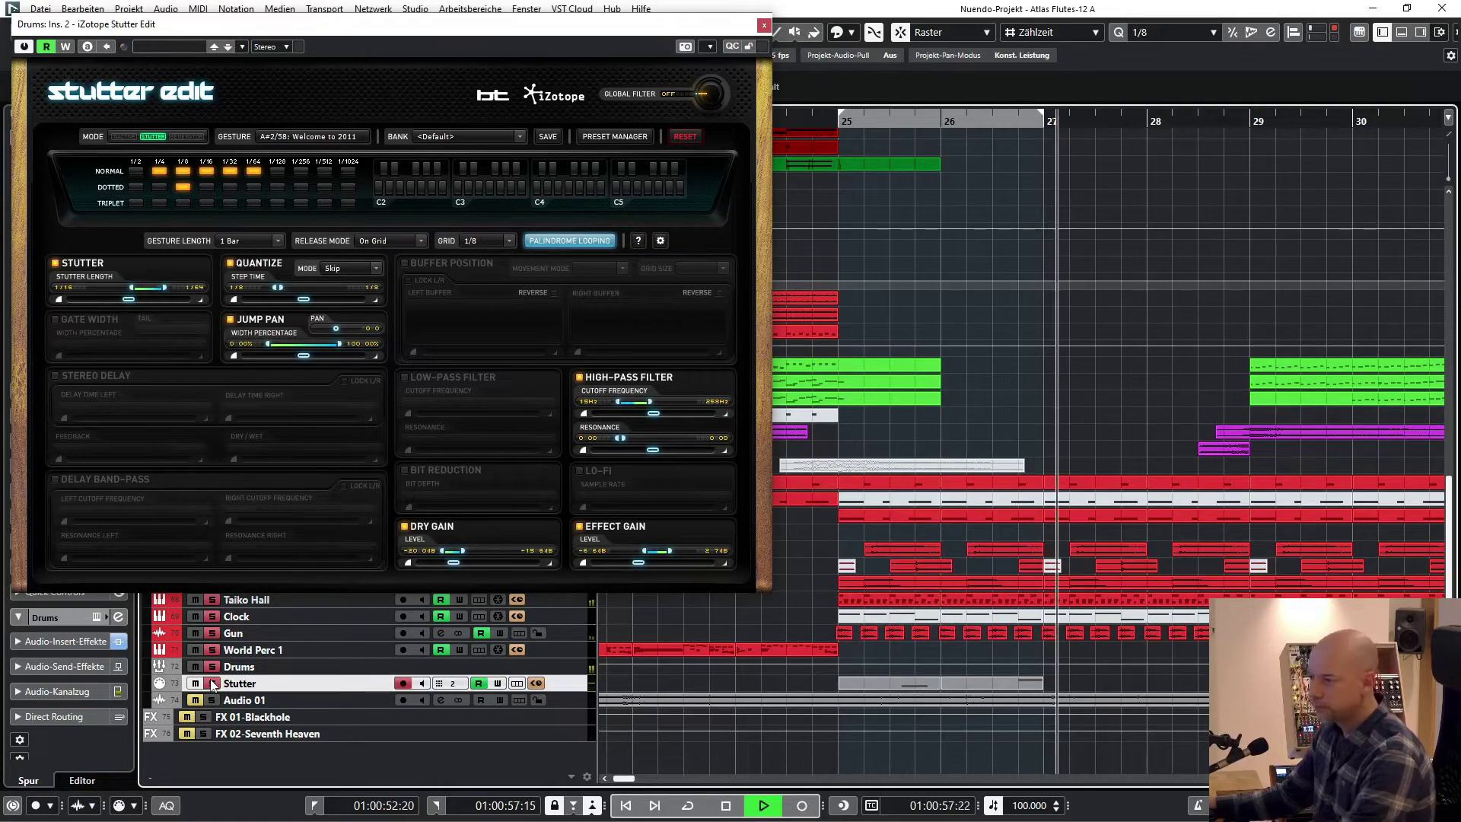
{"action": "key", "text": "space"}
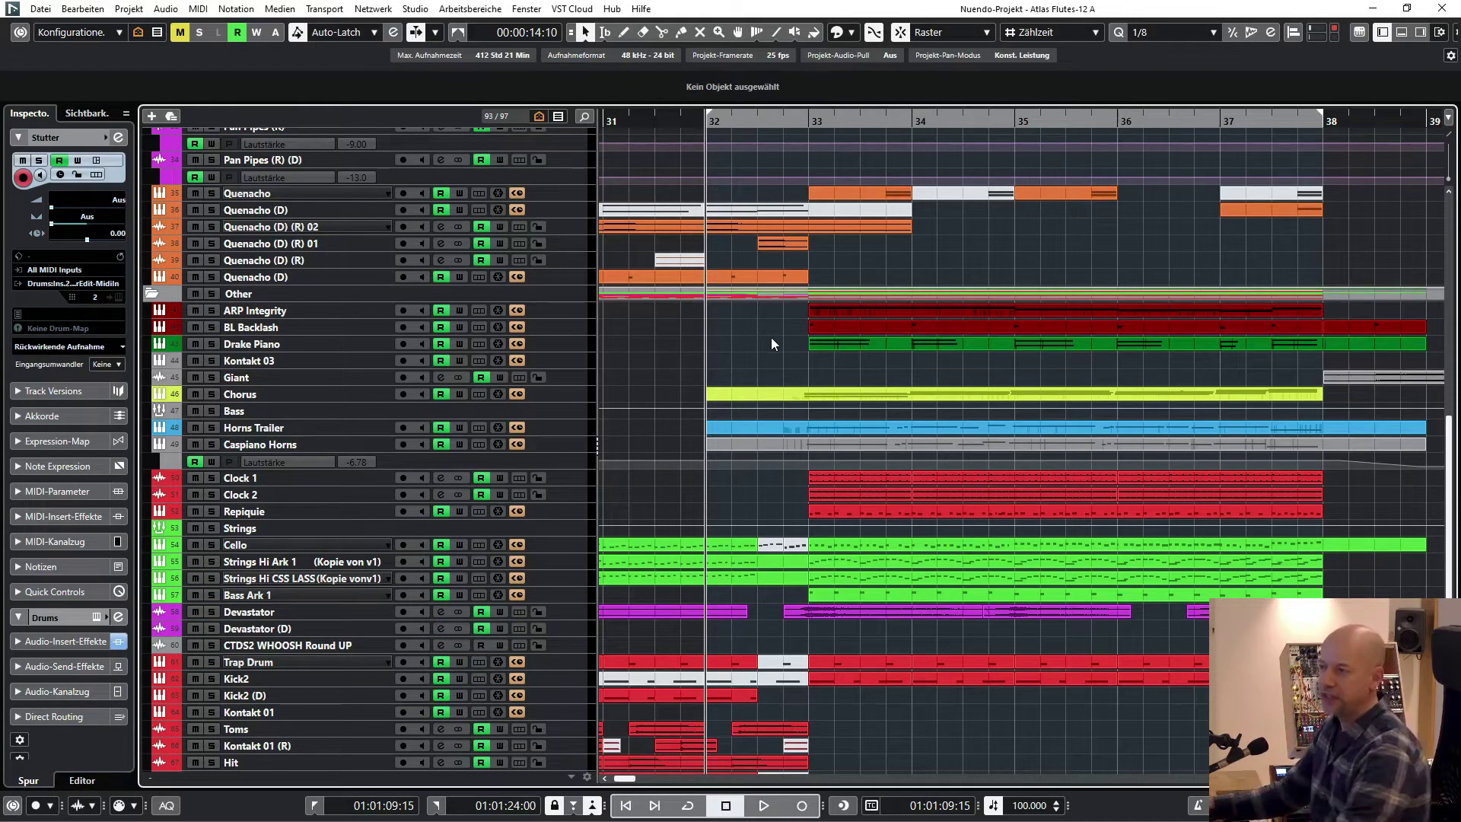
Audition the section from bar 32 and compare its track arrangement with the earlier sections around bars 20 to 30.
{"action": "key", "text": "space"}
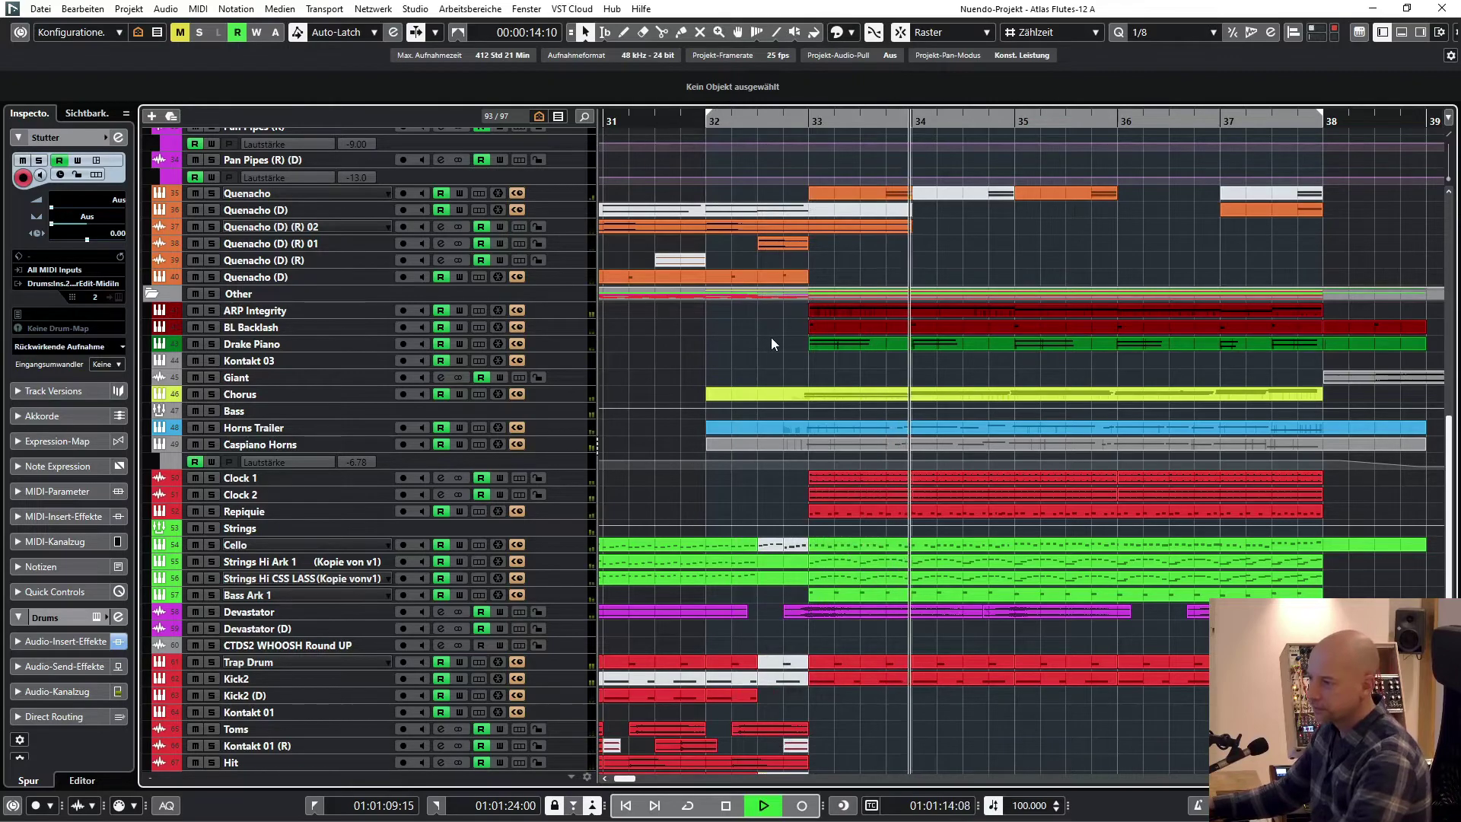
{"action": "key", "text": "space"}
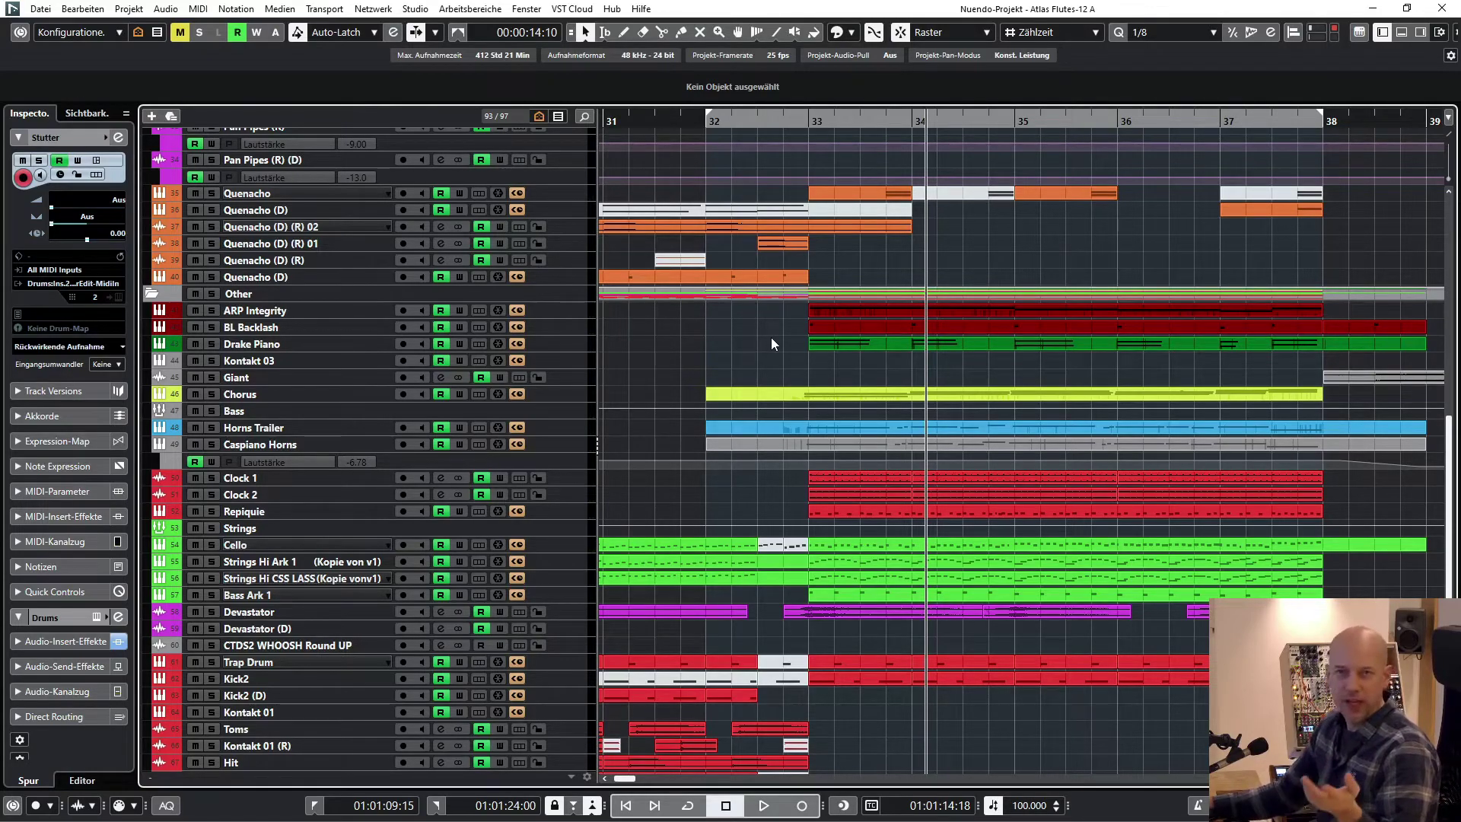
{"action": "scroll", "coordinate": [719, 350], "scroll_direction": "left", "scroll_amount": 10}
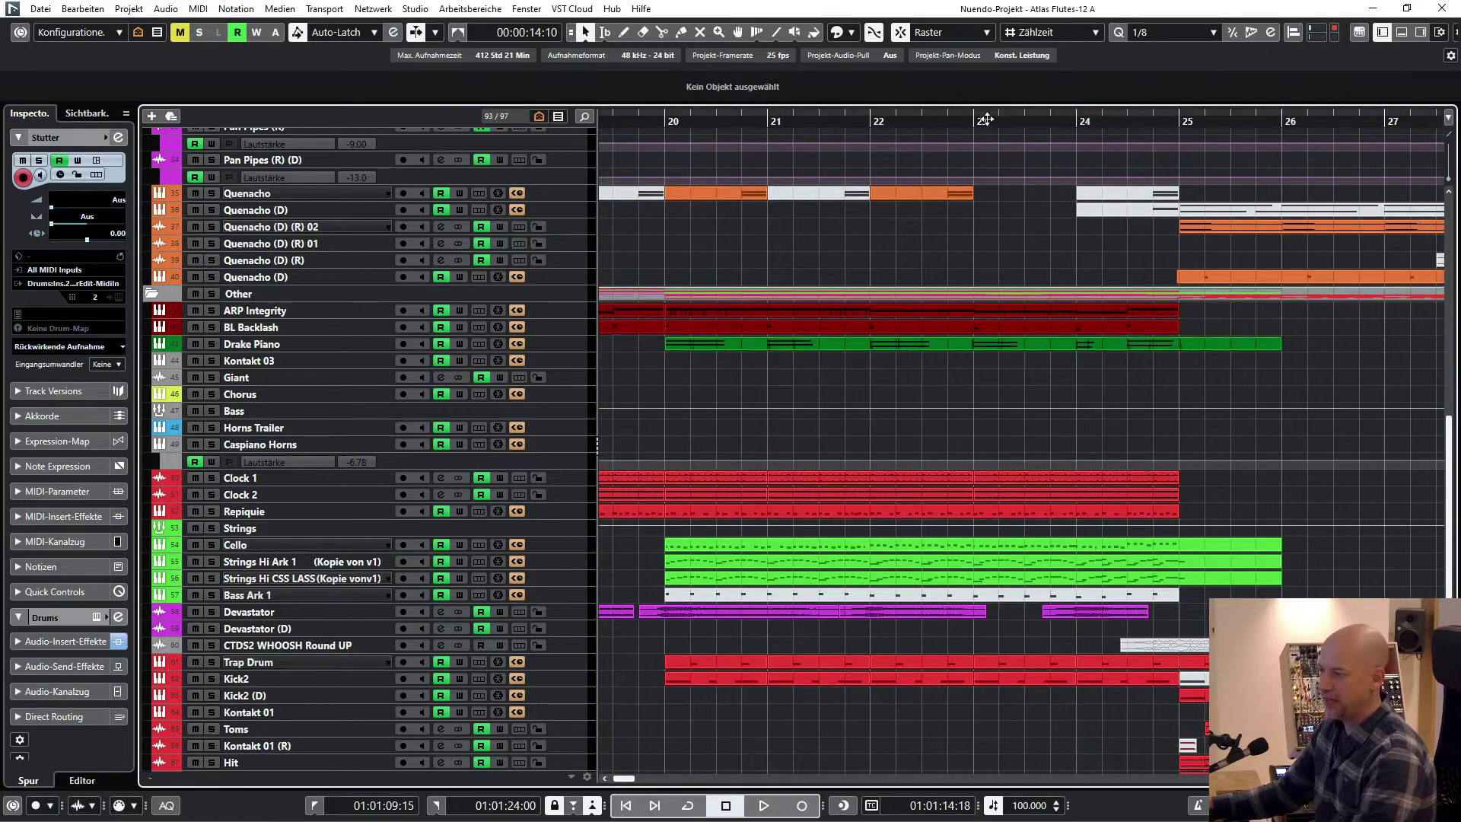
{"action": "scroll", "coordinate": [1062, 346], "scroll_direction": "right", "scroll_amount": 6}
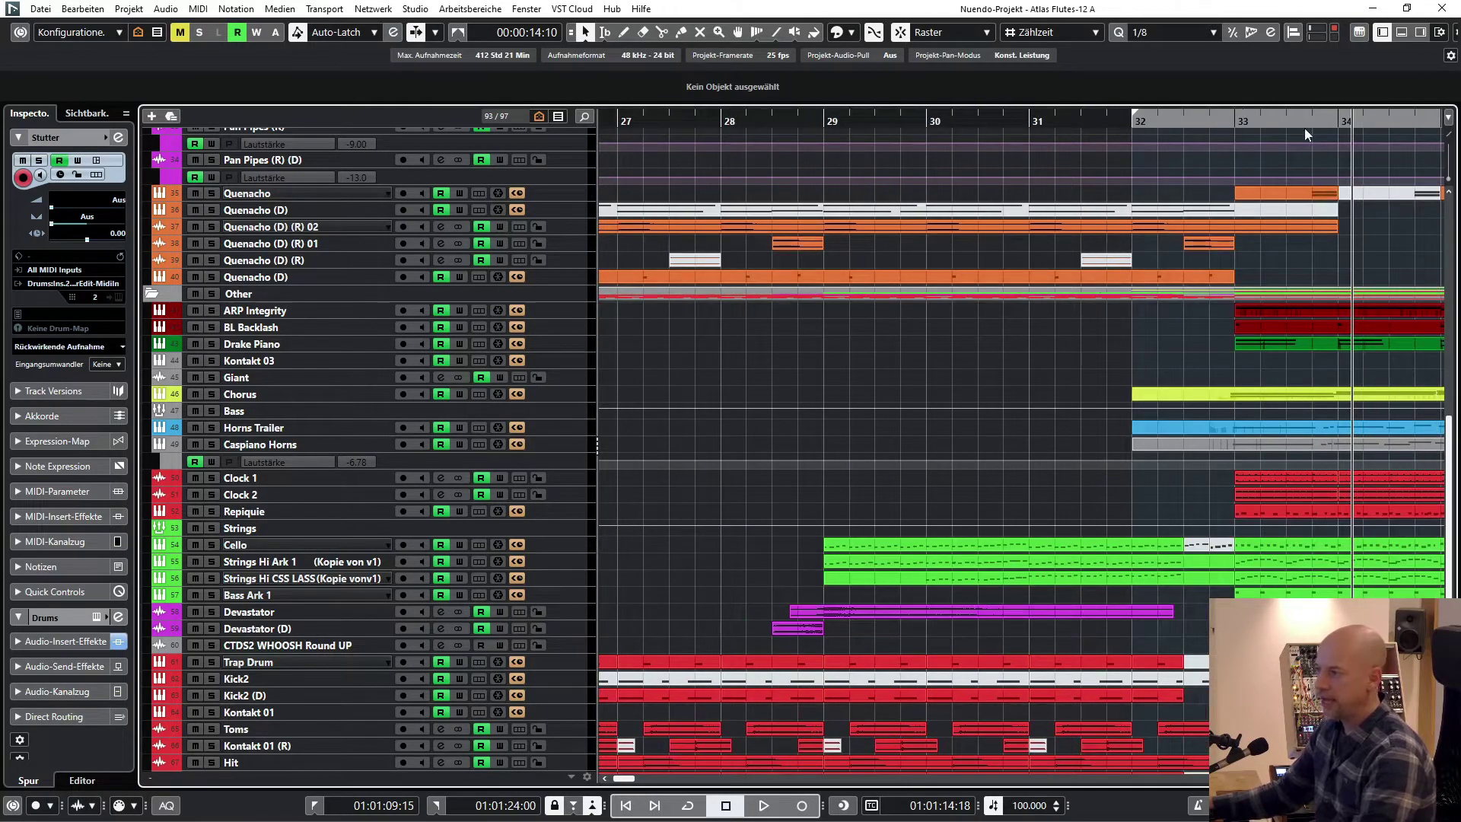
{"action": "scroll", "coordinate": [952, 358], "scroll_direction": "left", "scroll_amount": 4}
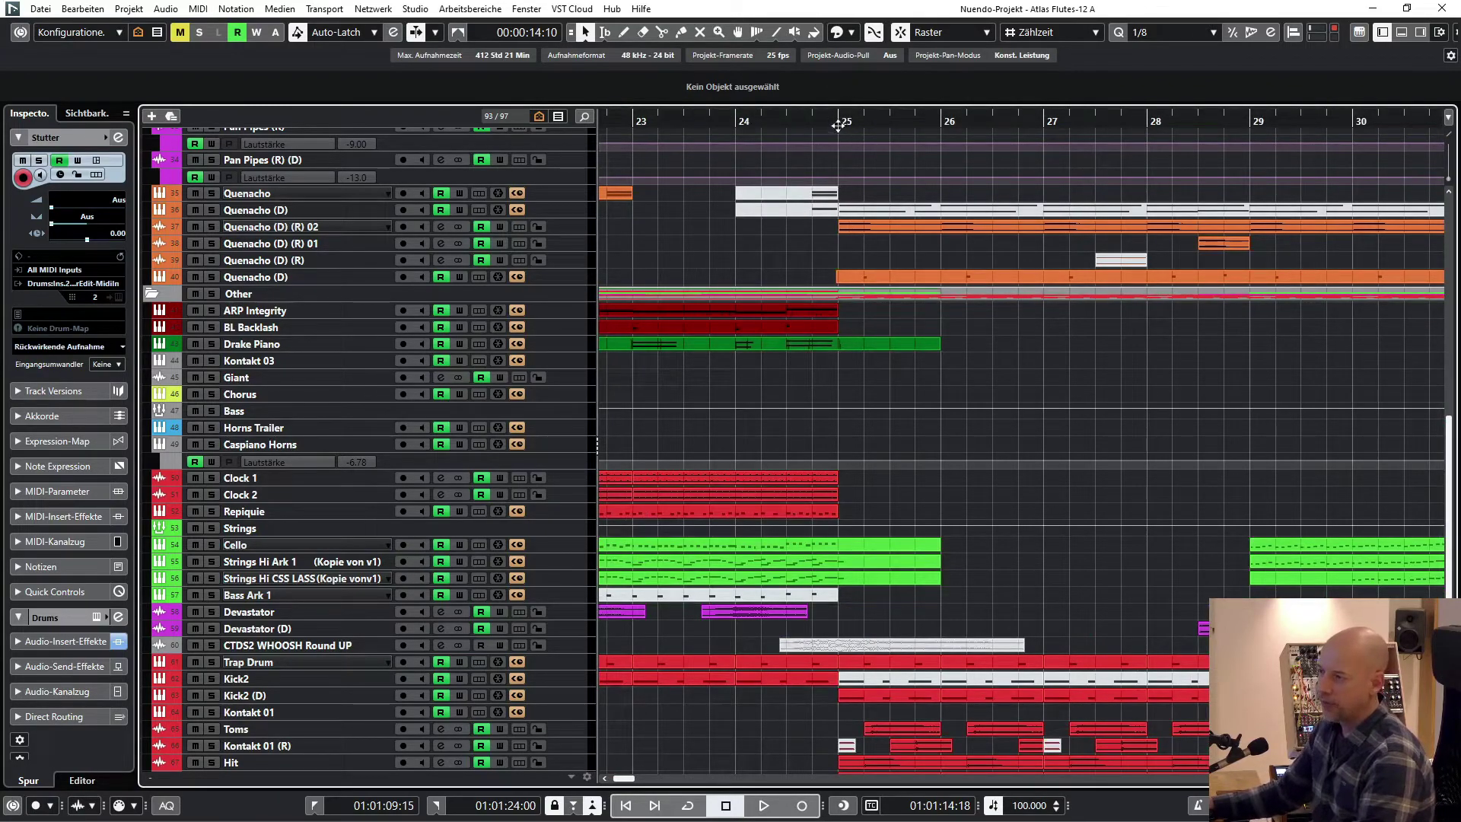
{"action": "scroll", "coordinate": [1134, 409], "scroll_direction": "right", "scroll_amount": 7}
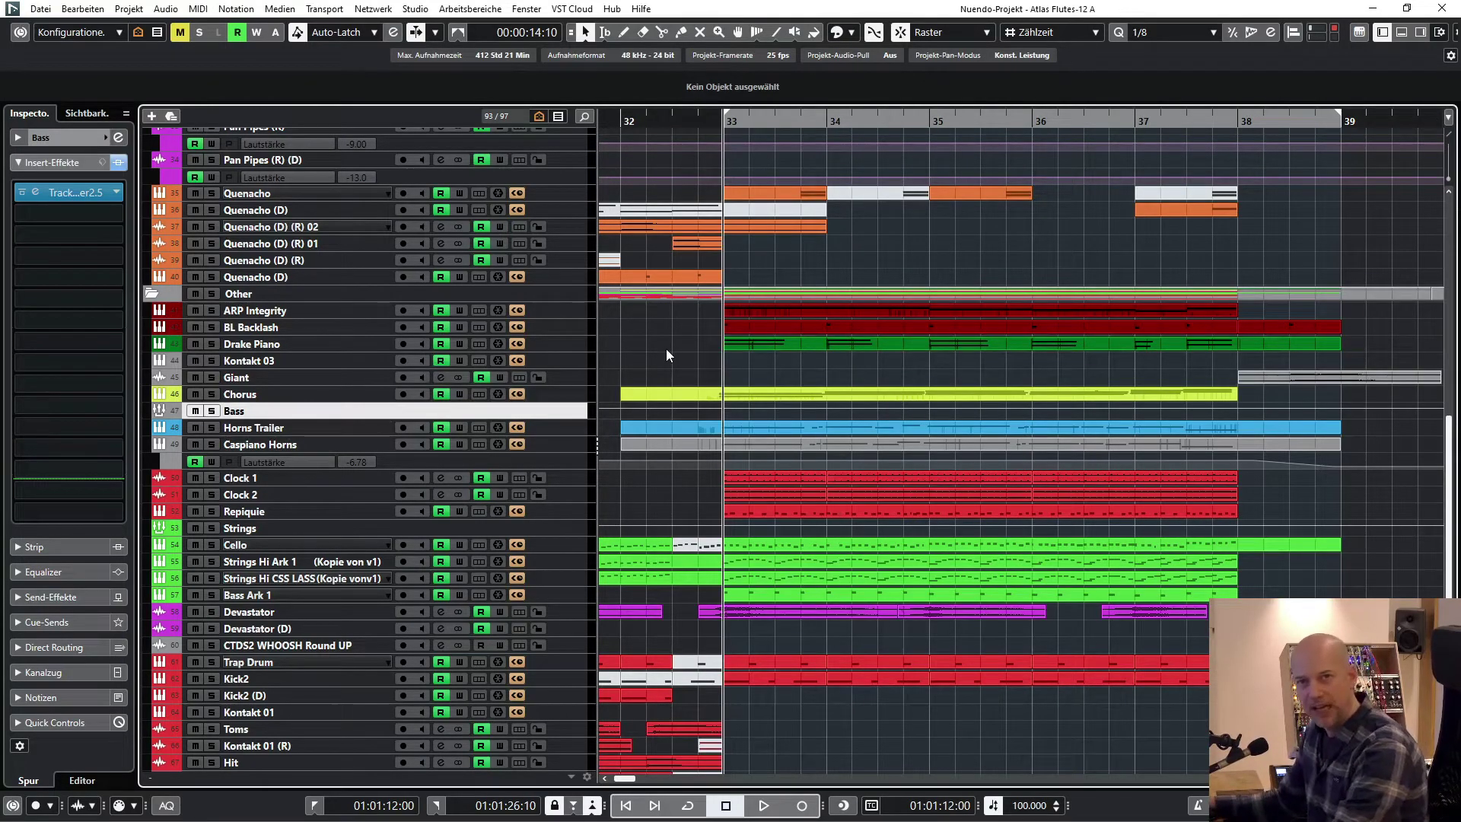
Play from bar 33 with the Kontakt windows of the Horns Trailer and Caspiano Horns tracks open together.
{"action": "key", "text": "space"}
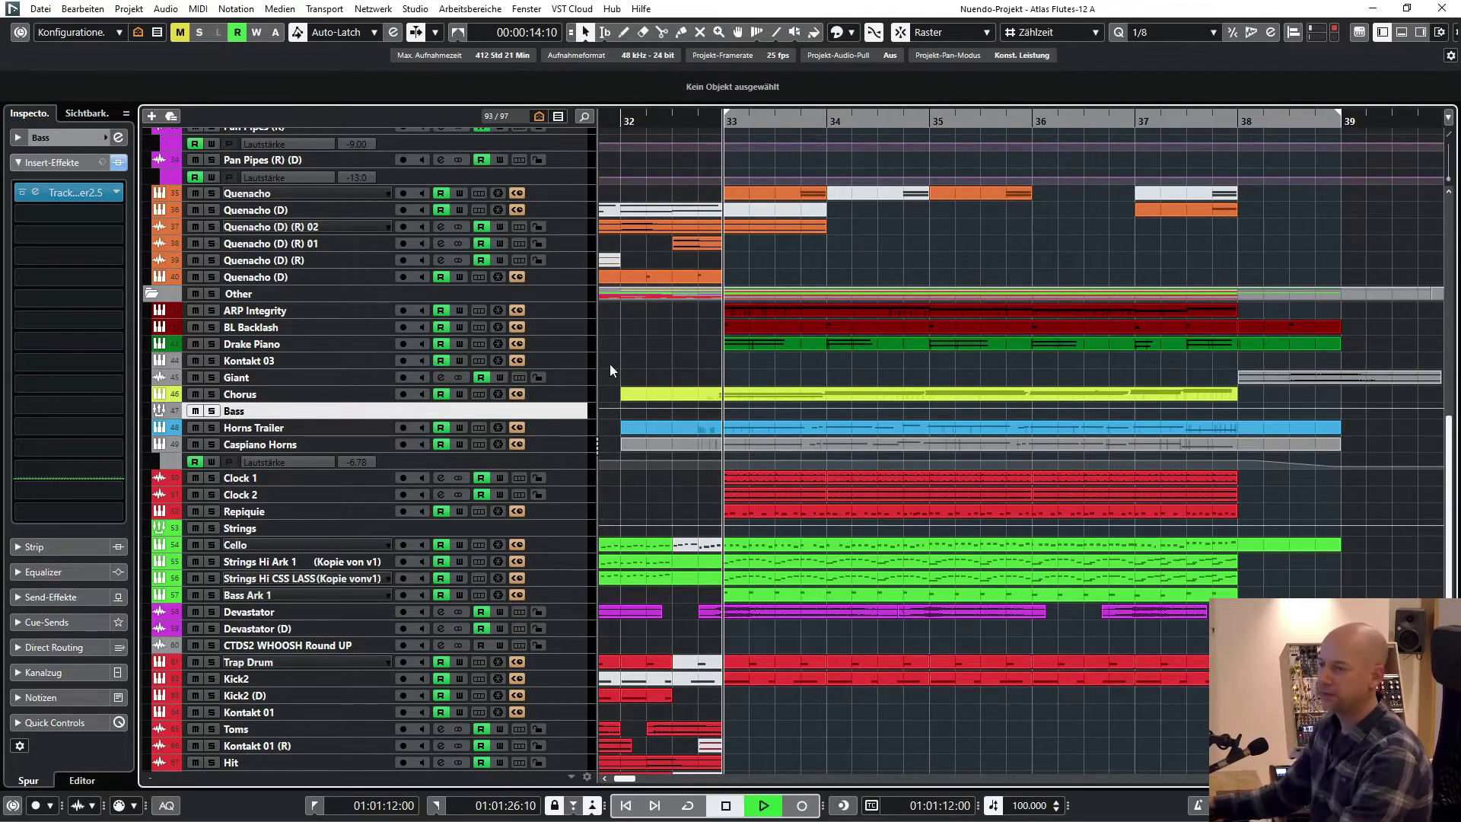
{"action": "left_click", "coordinate": [329, 426]}
{"action": "key", "text": "e"}
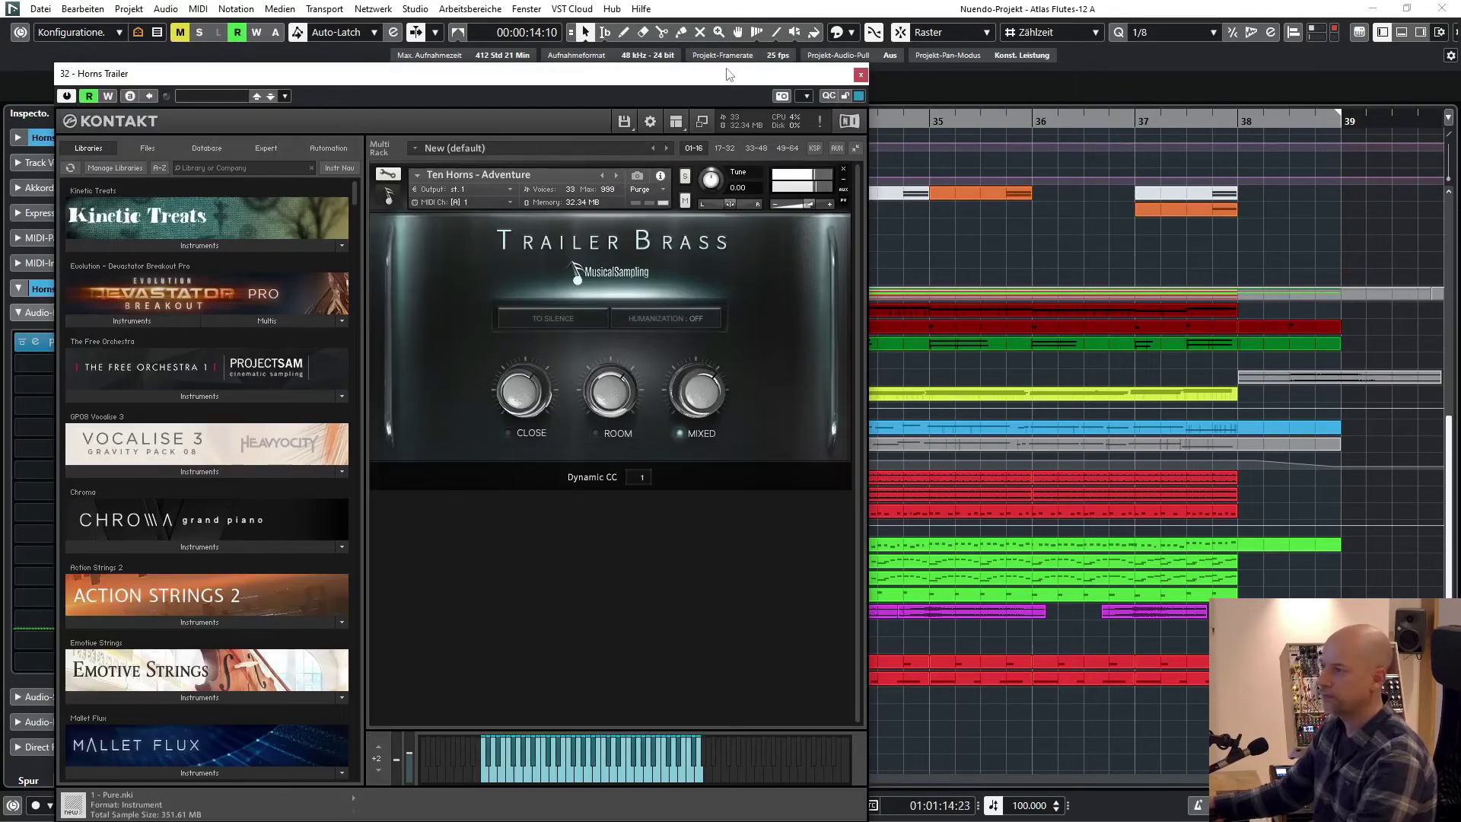
{"action": "left_click_drag", "start_coordinate": [699, 79], "coordinate": [1281, 251]}
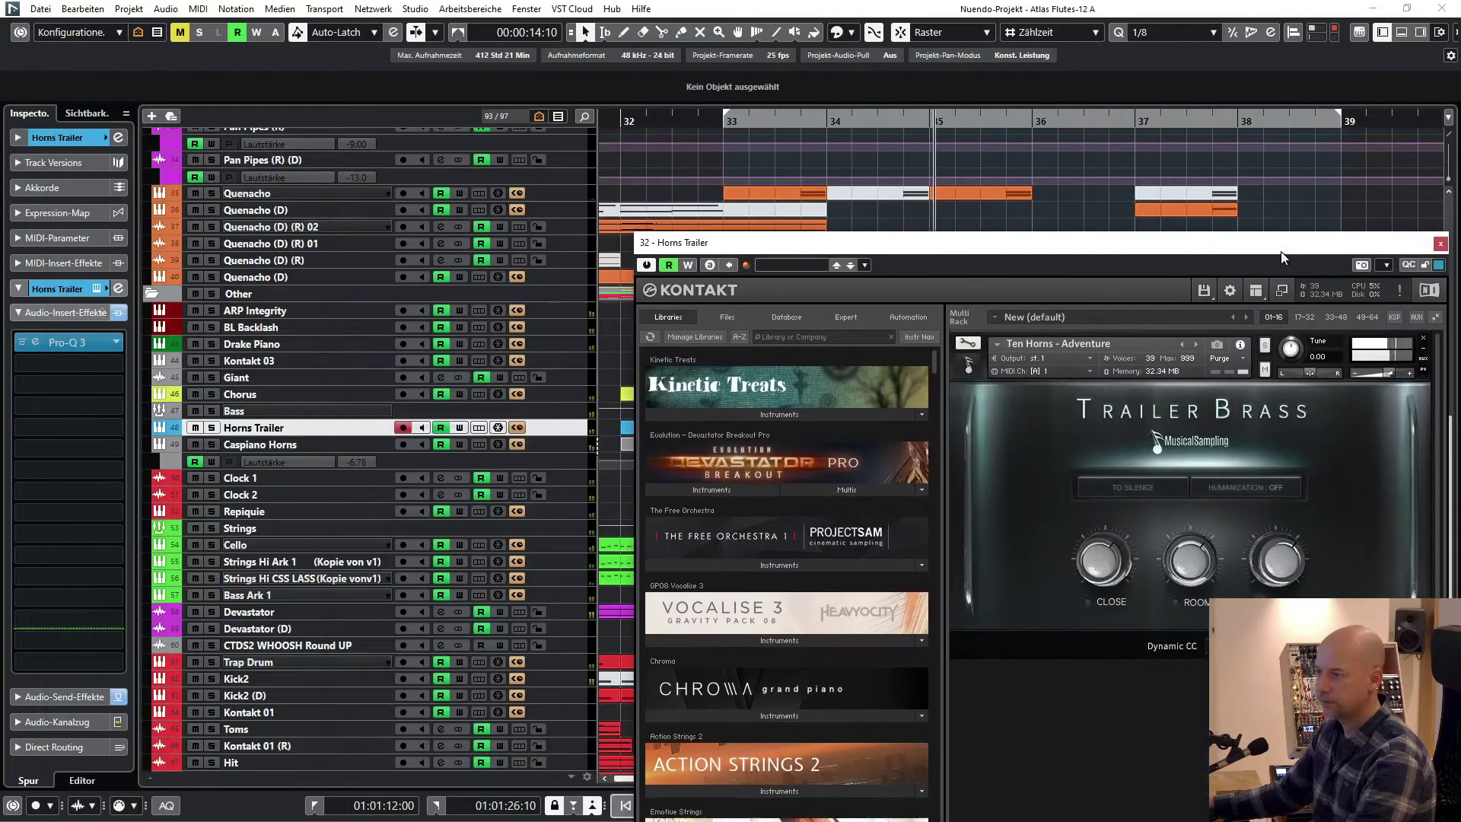
{"action": "left_click", "coordinate": [270, 442]}
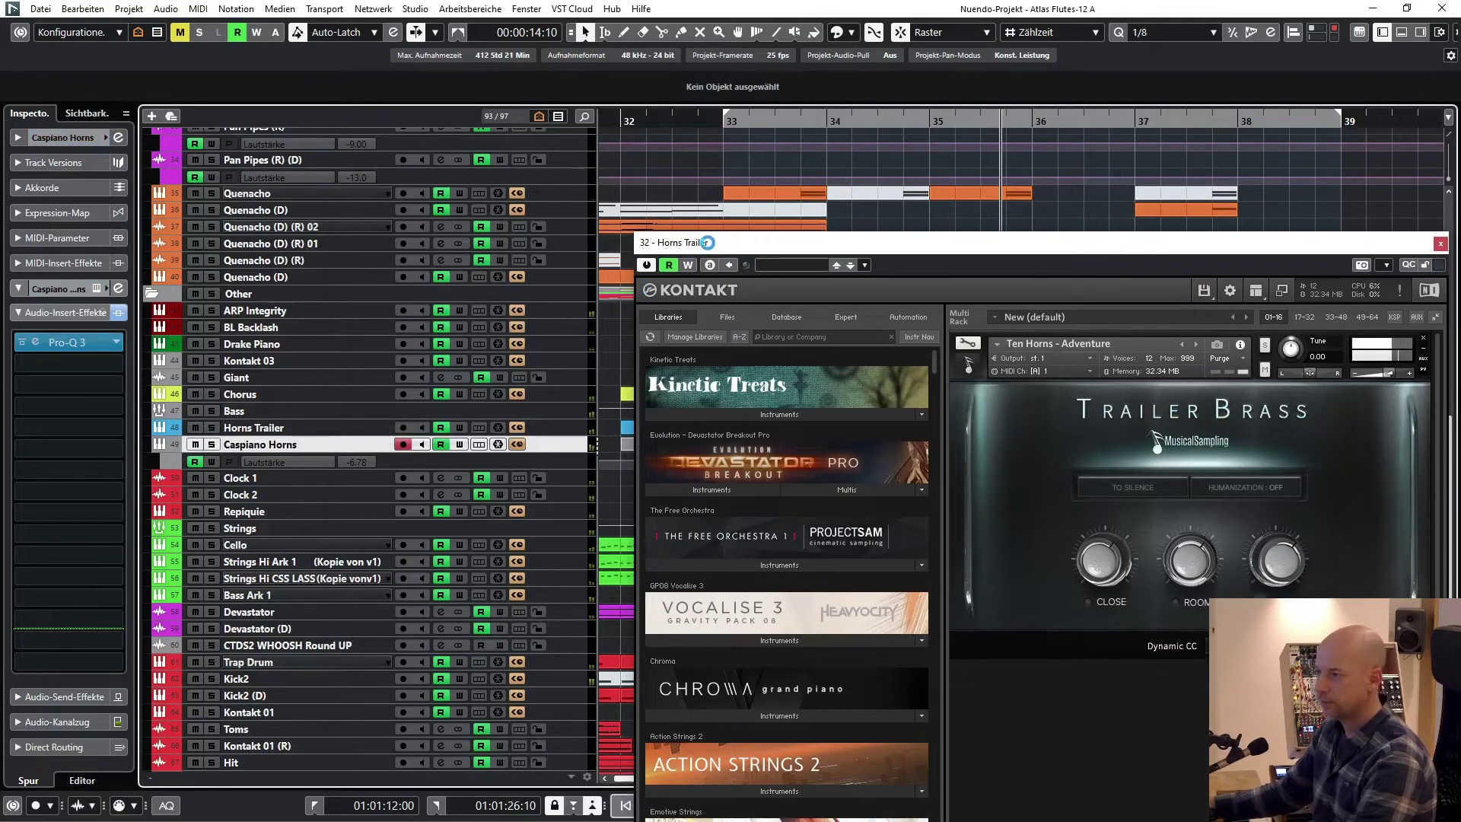
{"action": "key", "text": "e"}
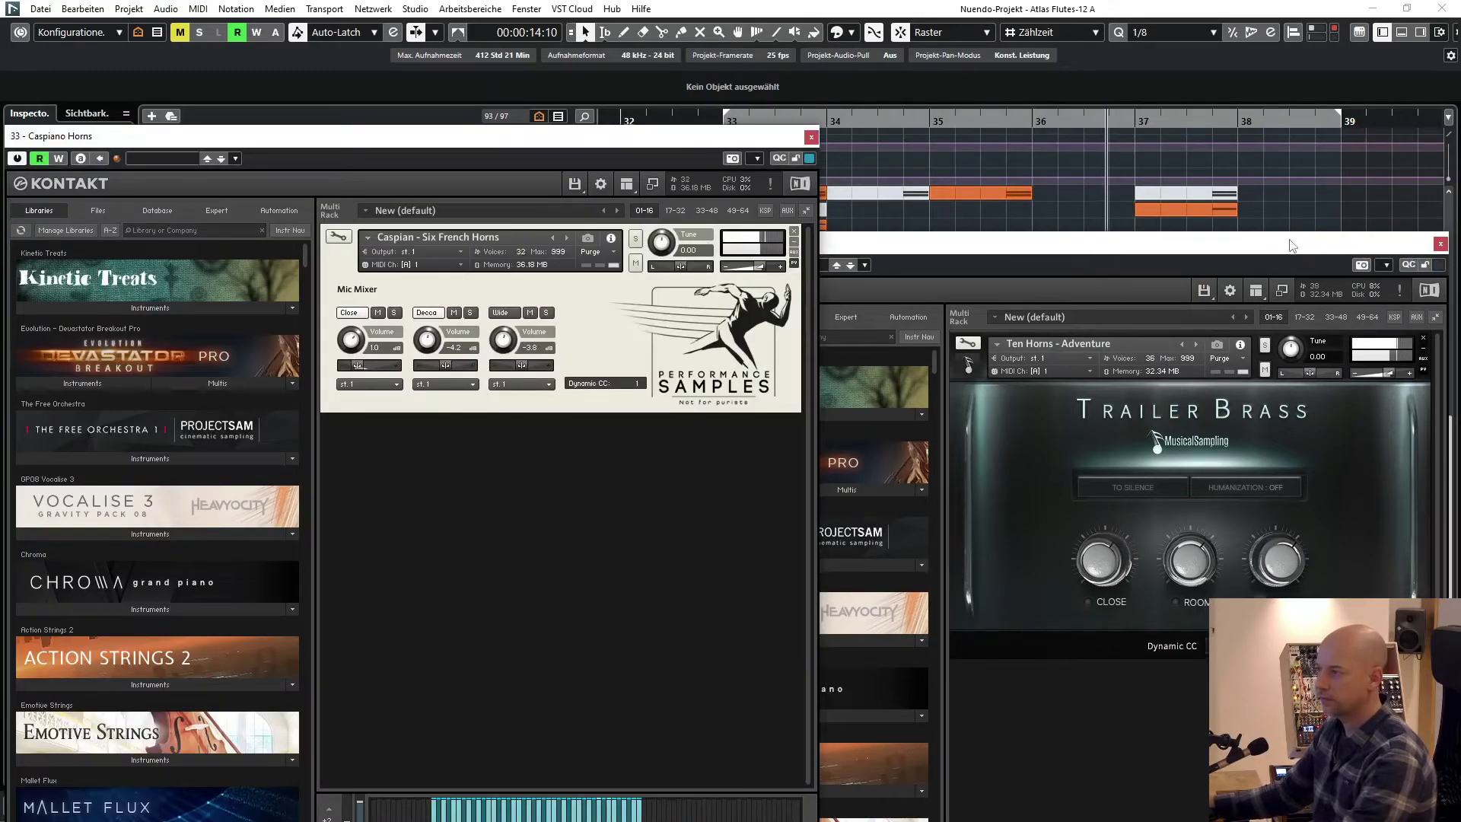
{"action": "left_click_drag", "start_coordinate": [1292, 246], "coordinate": [952, 422]}
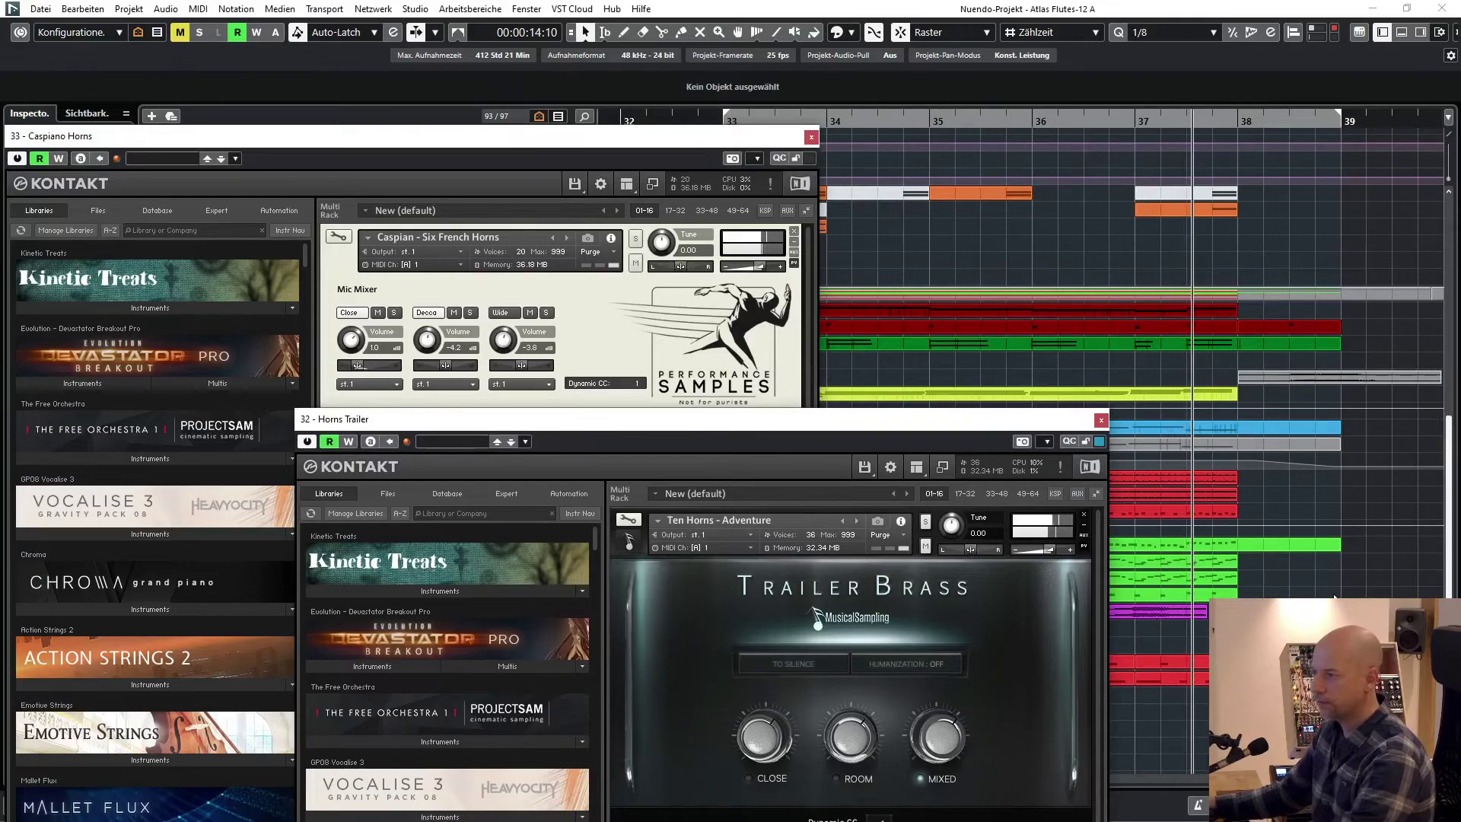
{"action": "key", "text": "space"}
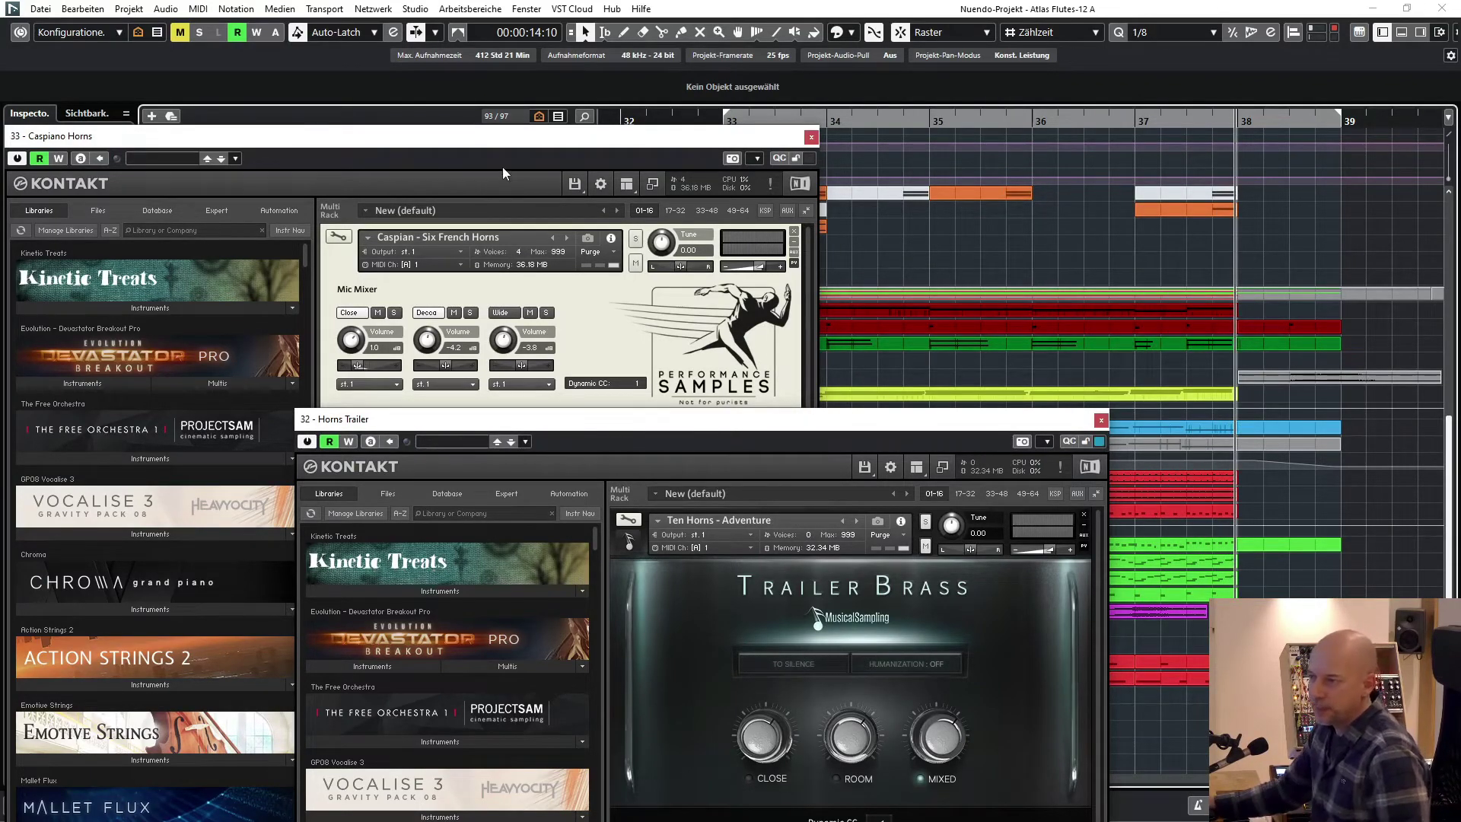
Examine the Caspian Six French Horns and Ten Horns Adventure patches, and close both instrument windows.
{"action": "left_click_drag", "start_coordinate": [704, 150], "coordinate": [711, 129]}
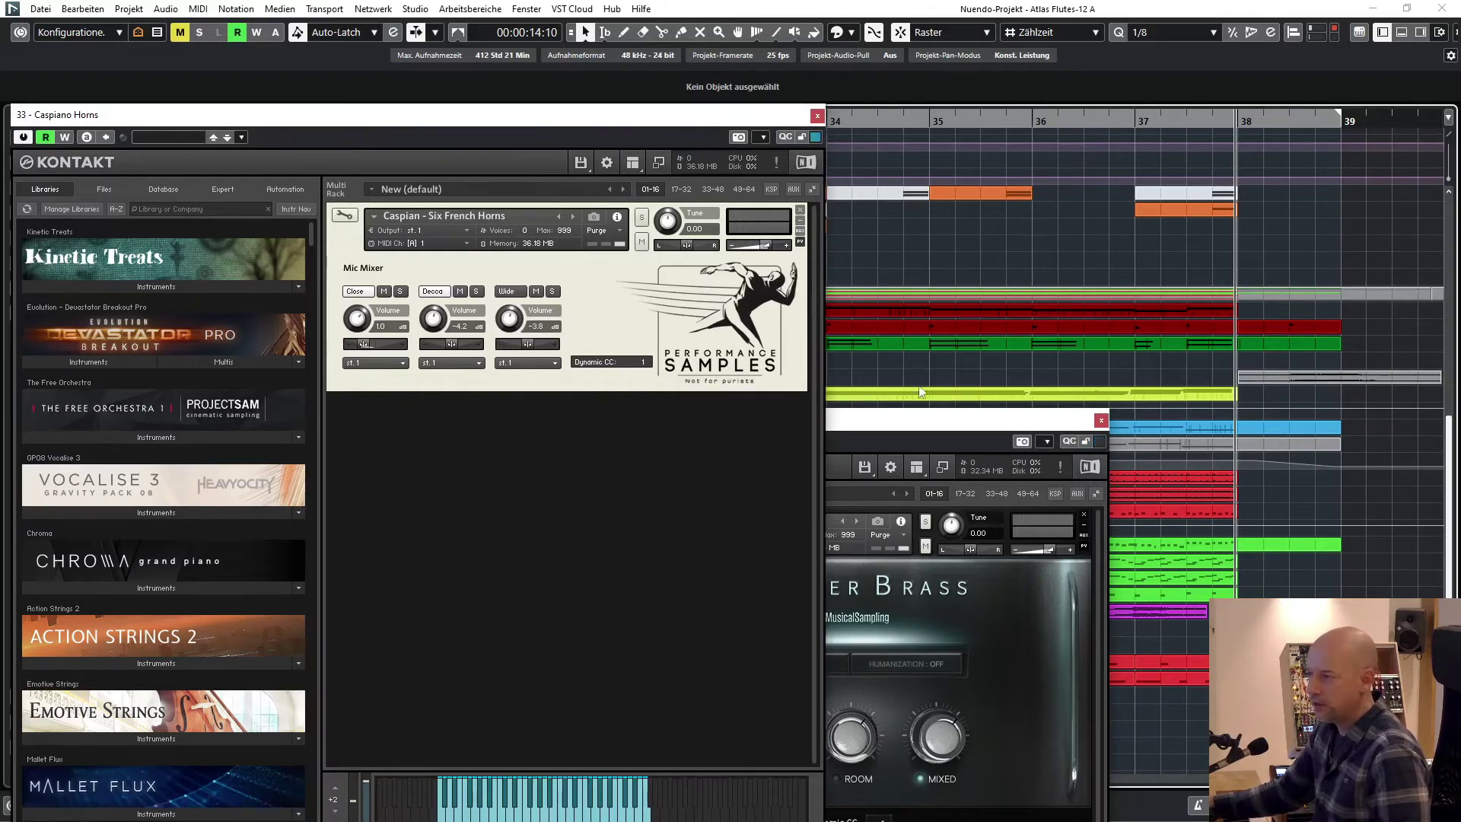
{"action": "left_click", "coordinate": [965, 433]}
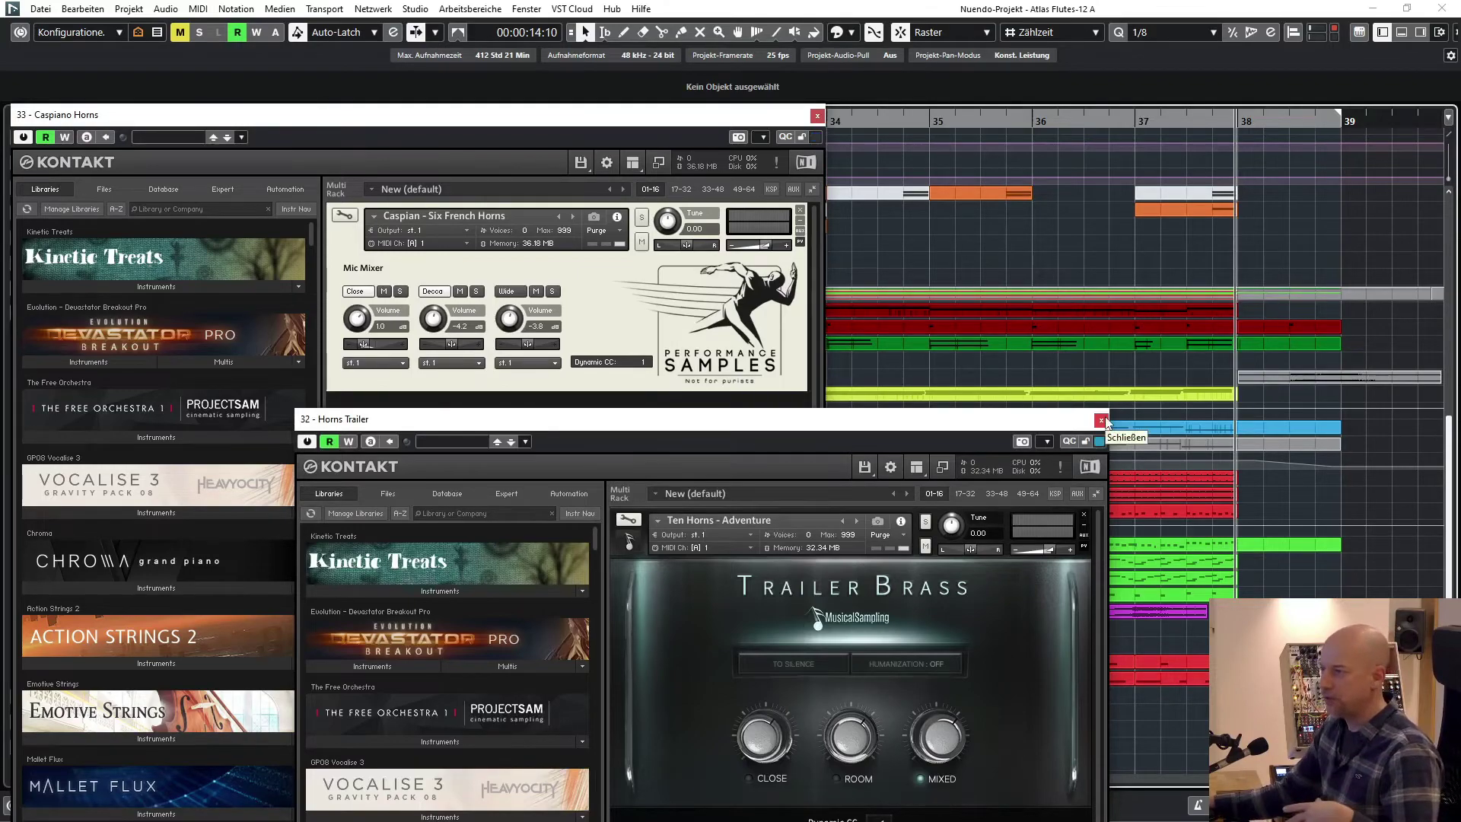
{"action": "left_click", "coordinate": [1101, 421]}
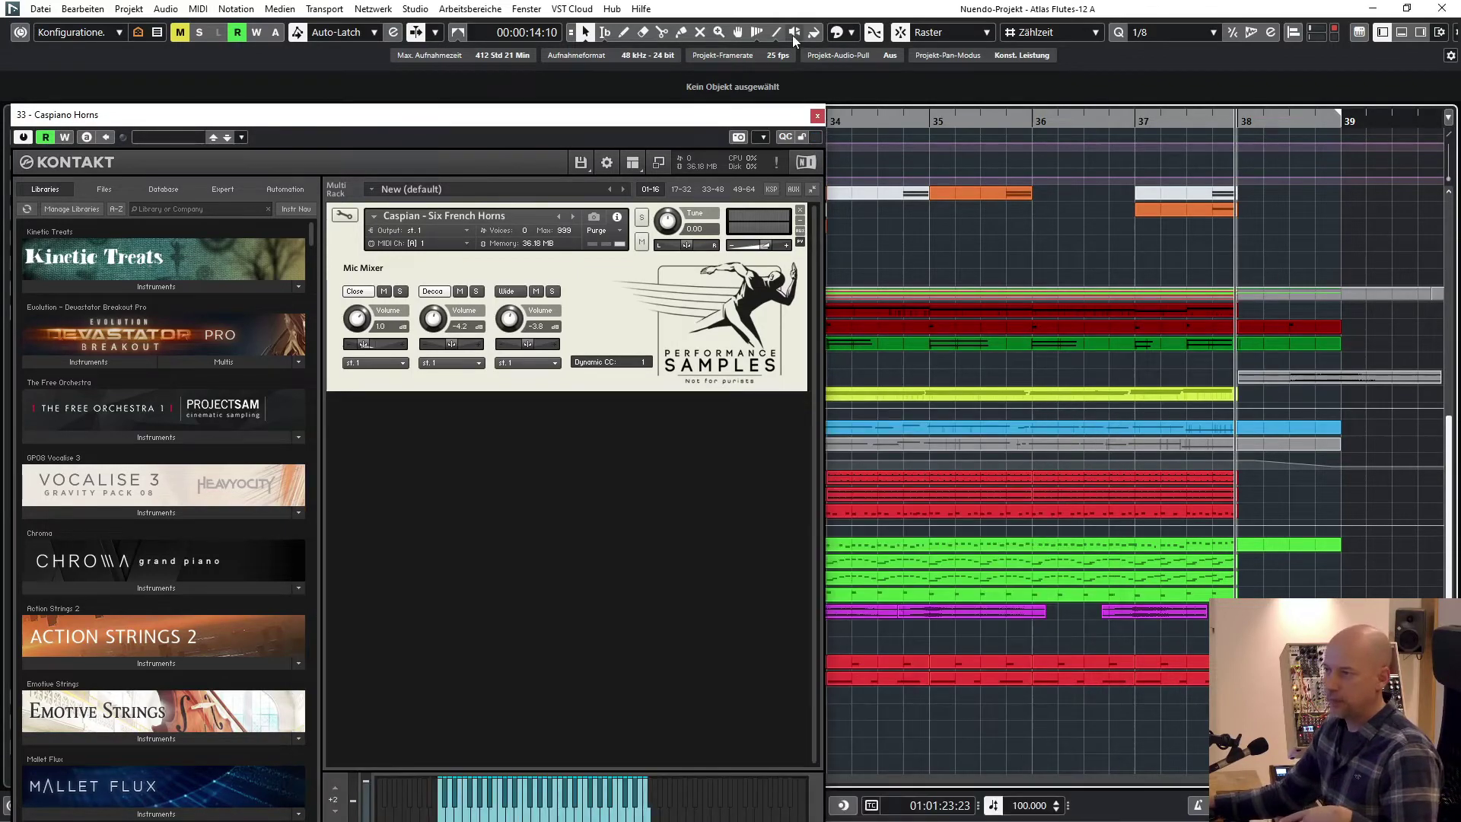
{"action": "left_click", "coordinate": [817, 117]}
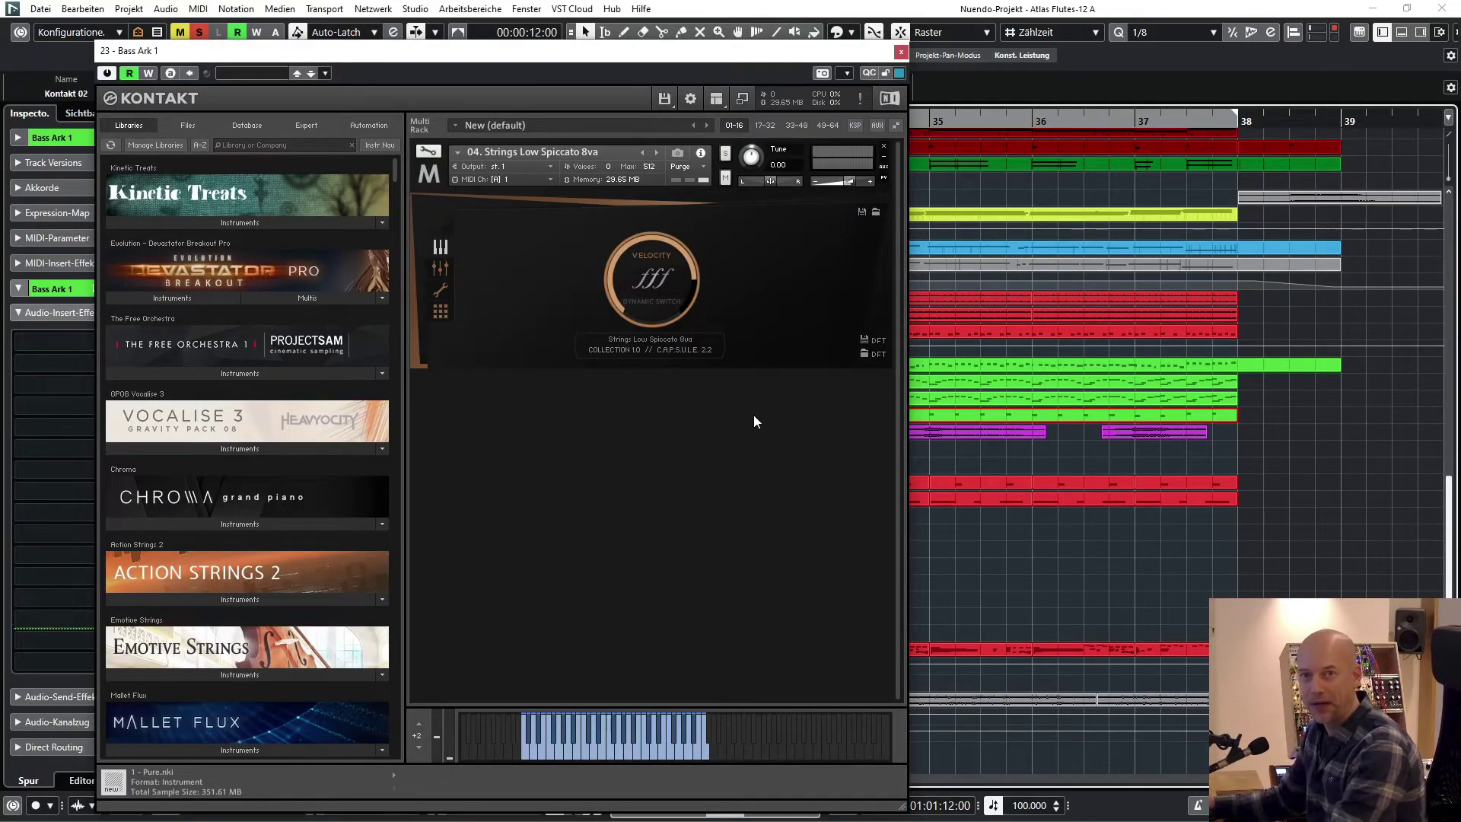
Close the Bass Ark 1 instrument window and audition the soloed track from bar 33.
{"action": "left_click", "coordinate": [901, 53]}
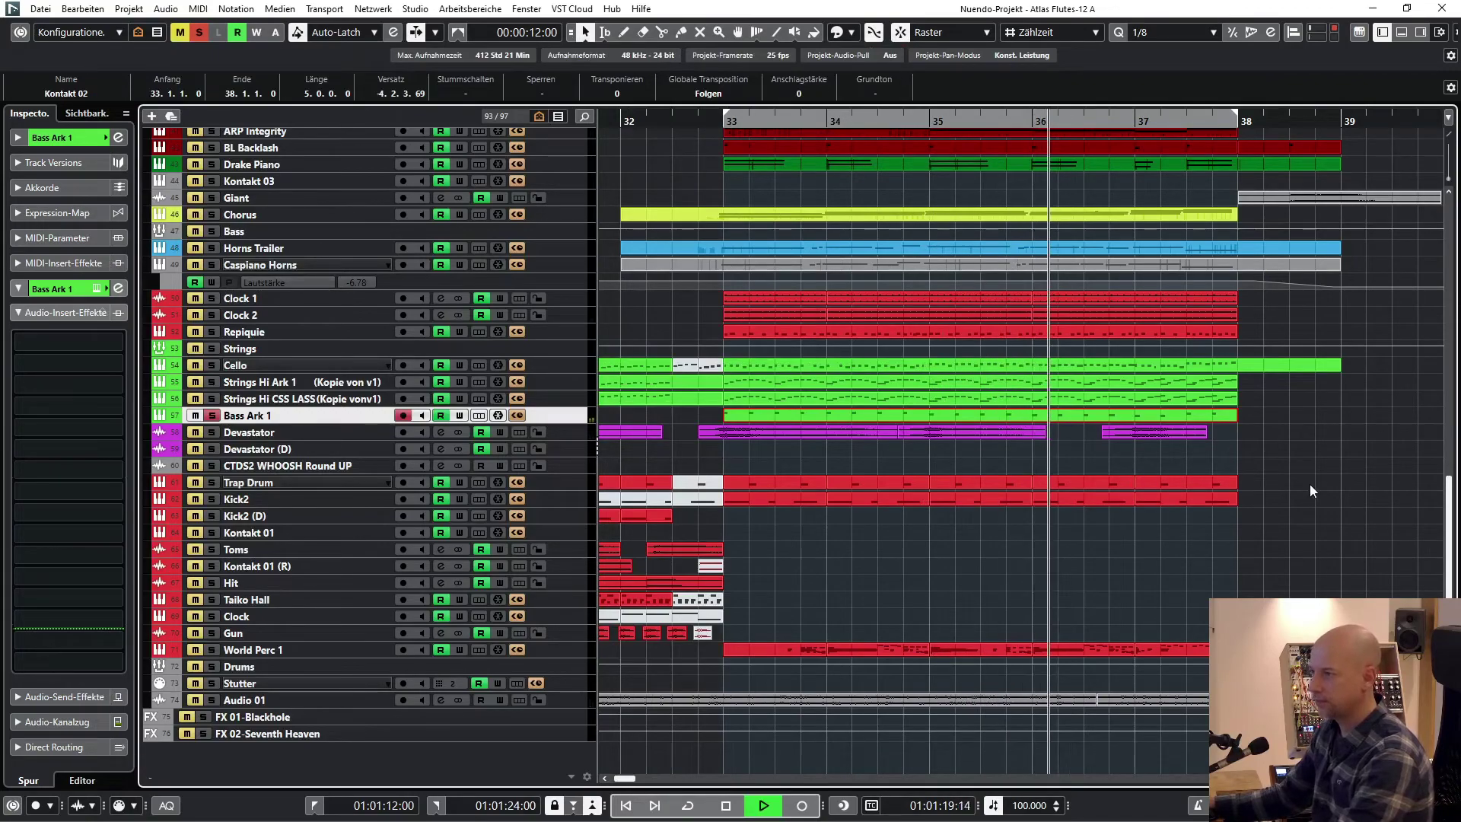
{"action": "key", "text": "space"}
Audition the soloed Chorus track from bar 33 with its Energetic Syllables instrument open, close the window and clear the solo.
{"action": "left_click", "coordinate": [517, 214]}
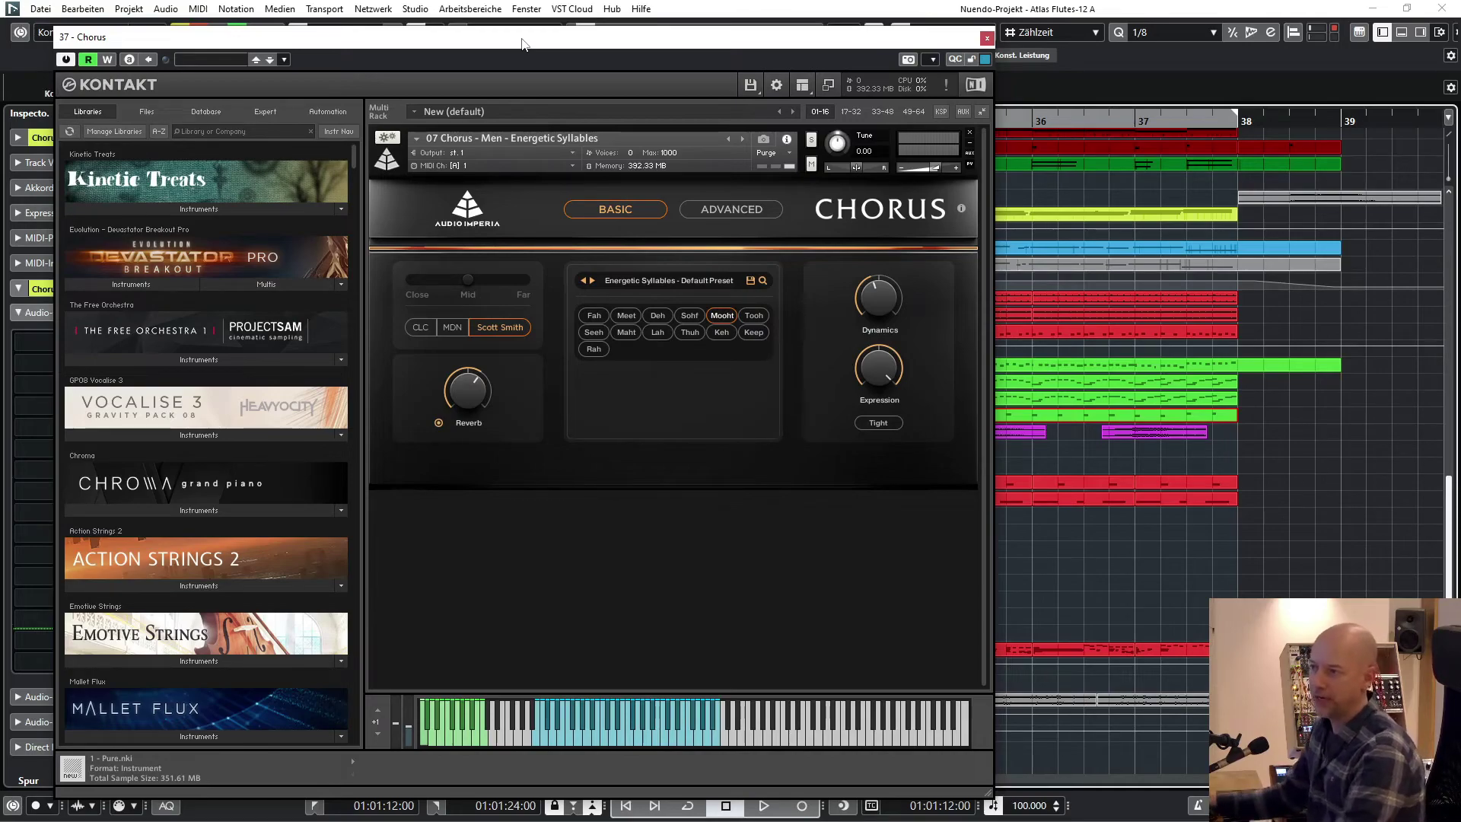
{"action": "key", "text": "space"}
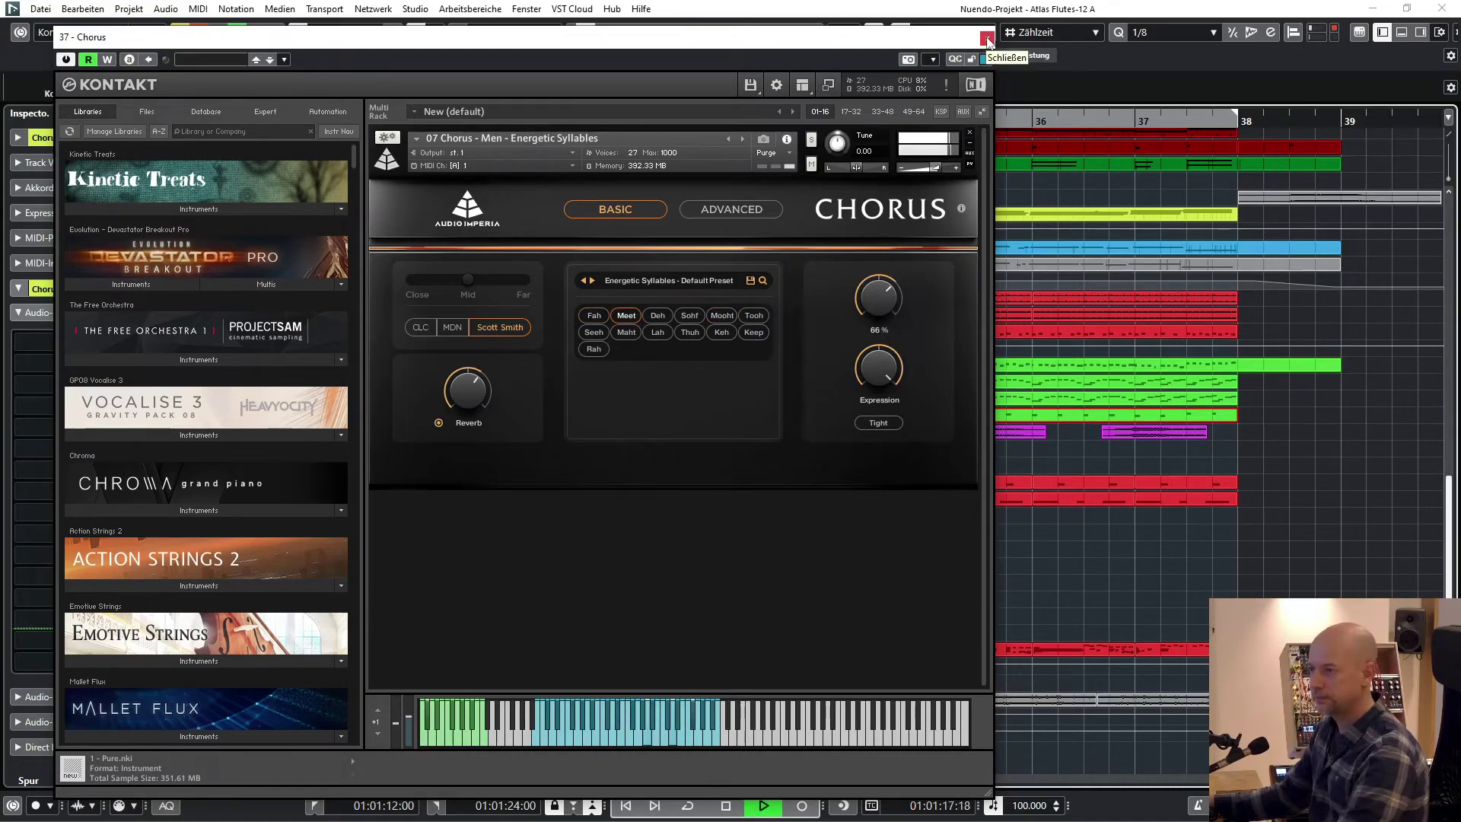
{"action": "left_click", "coordinate": [987, 38]}
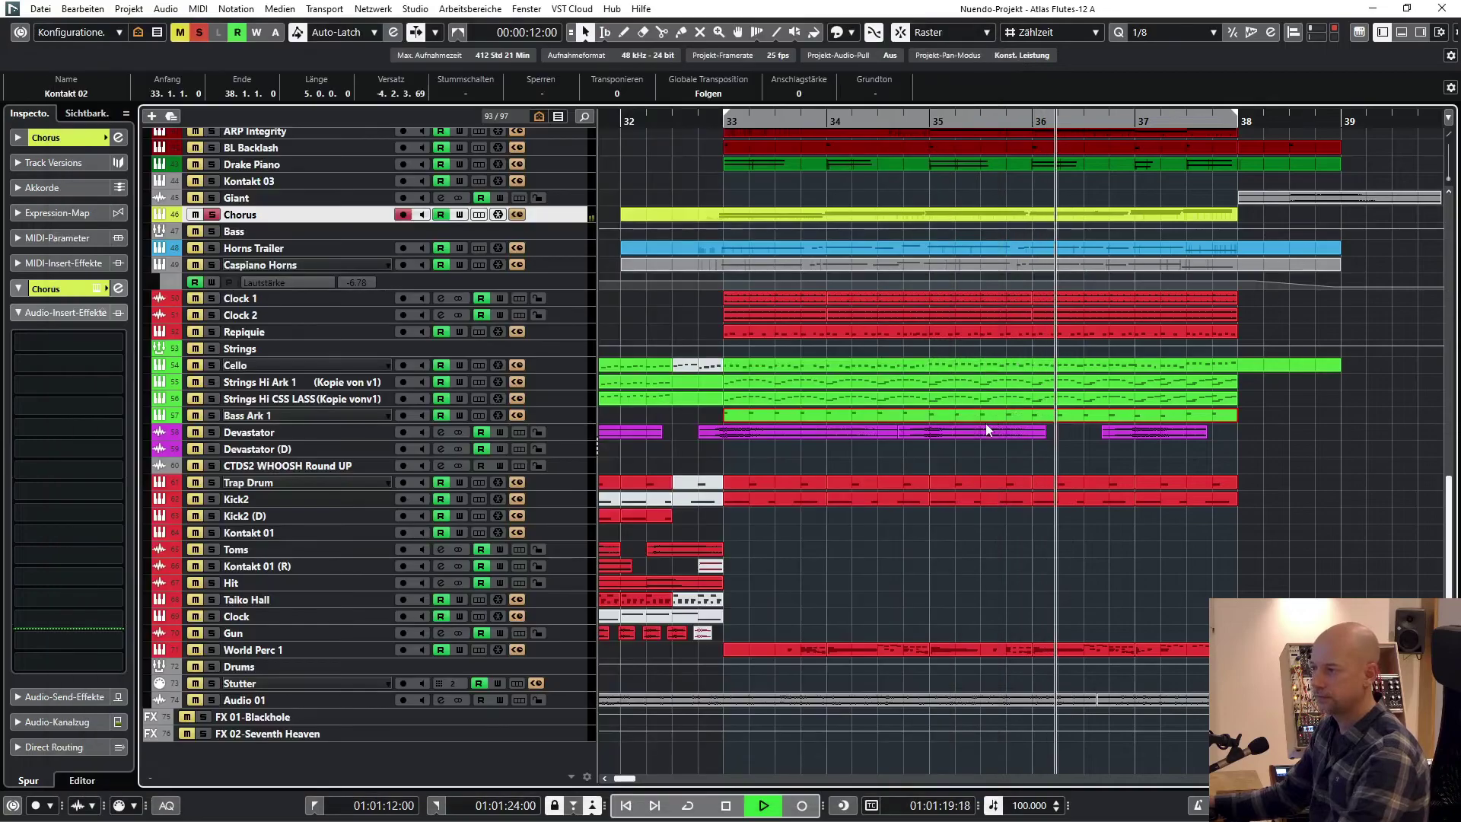
{"action": "key", "text": "space"}
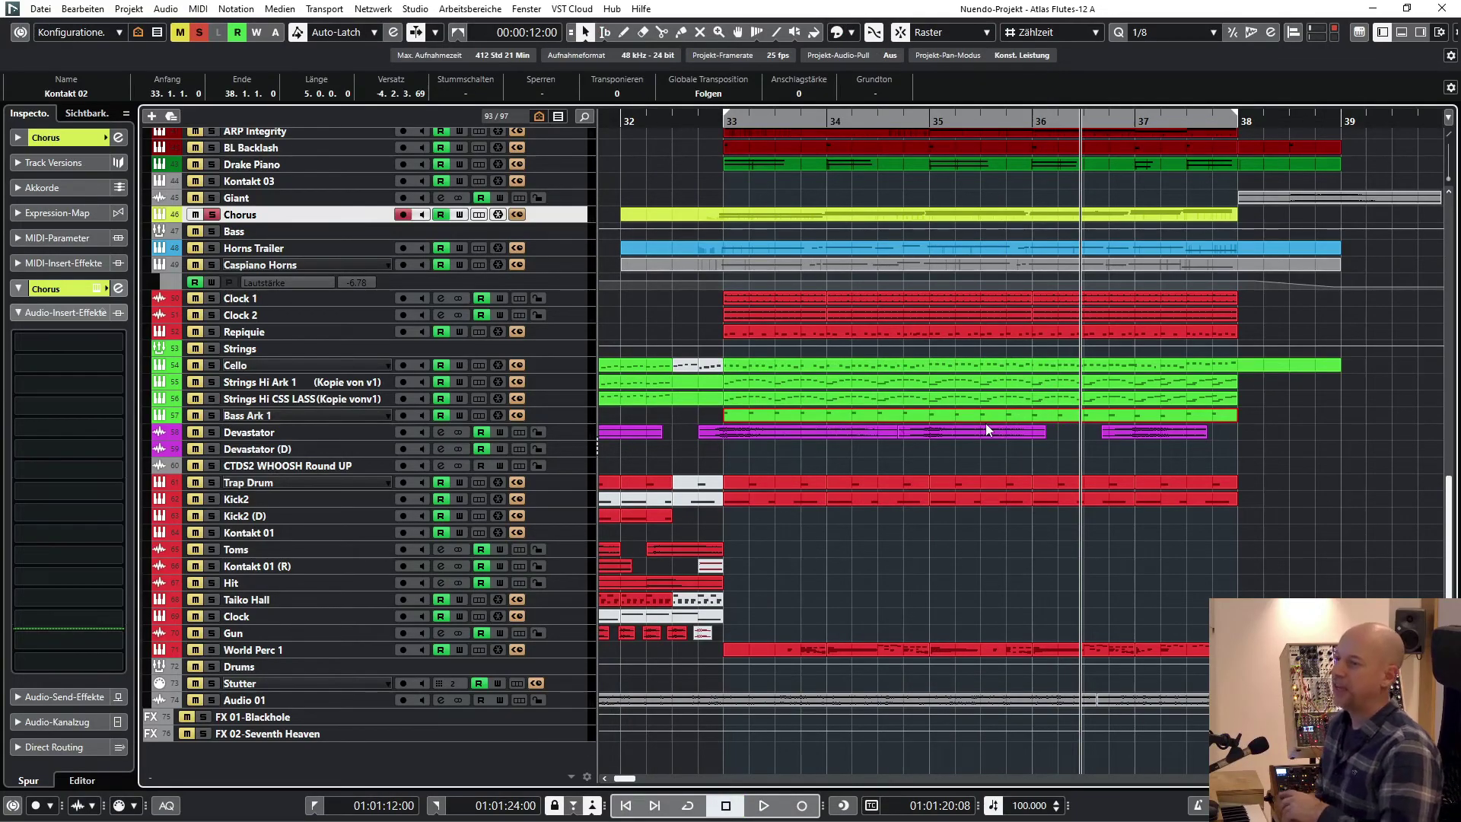
{"action": "key", "text": "s"}
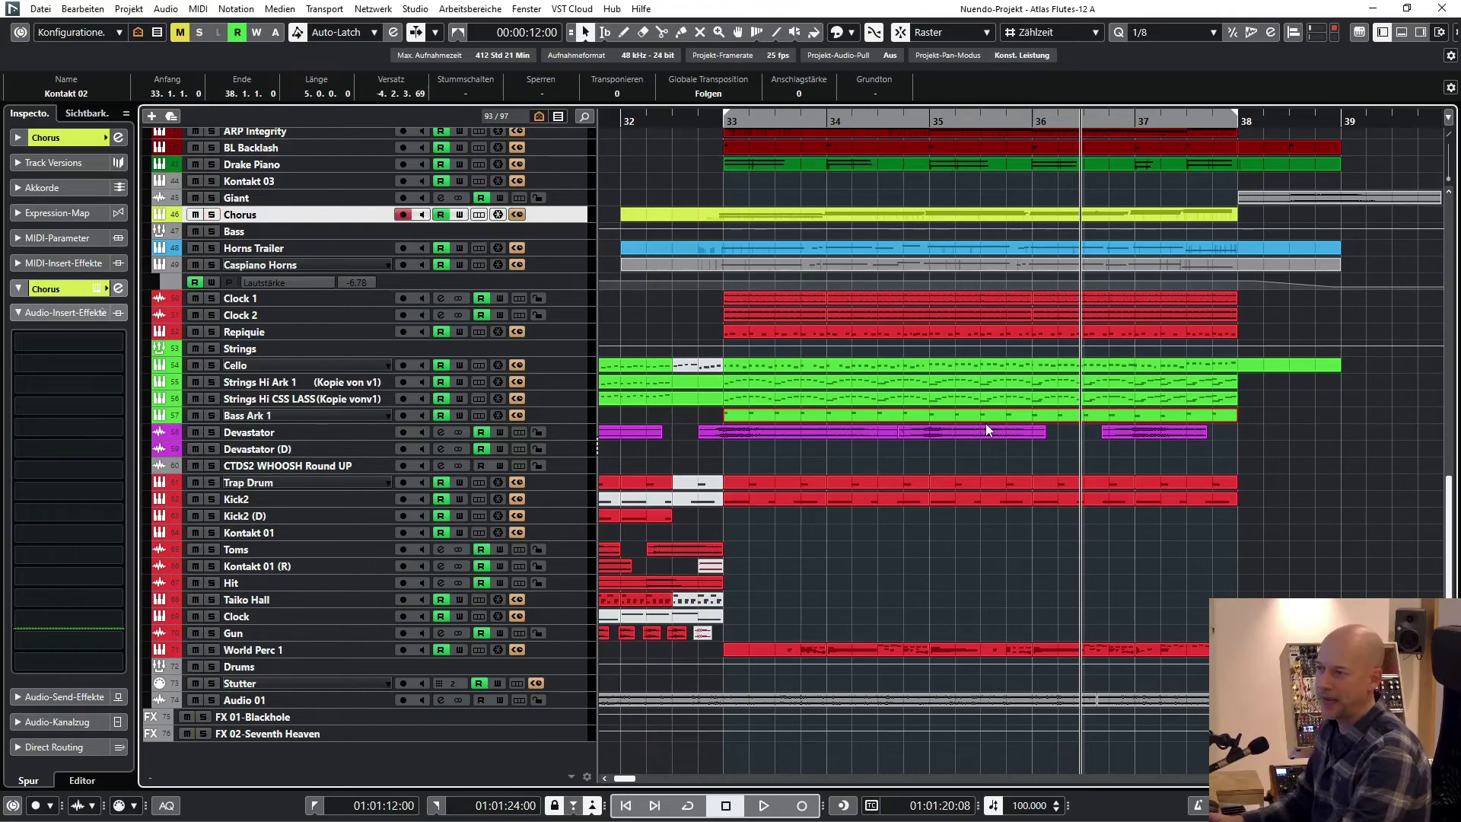
Play the full mix from bar 33 through the ending past bar 38, with no part selected.
{"action": "key", "text": "space"}
{"action": "left_click", "coordinate": [1101, 461]}
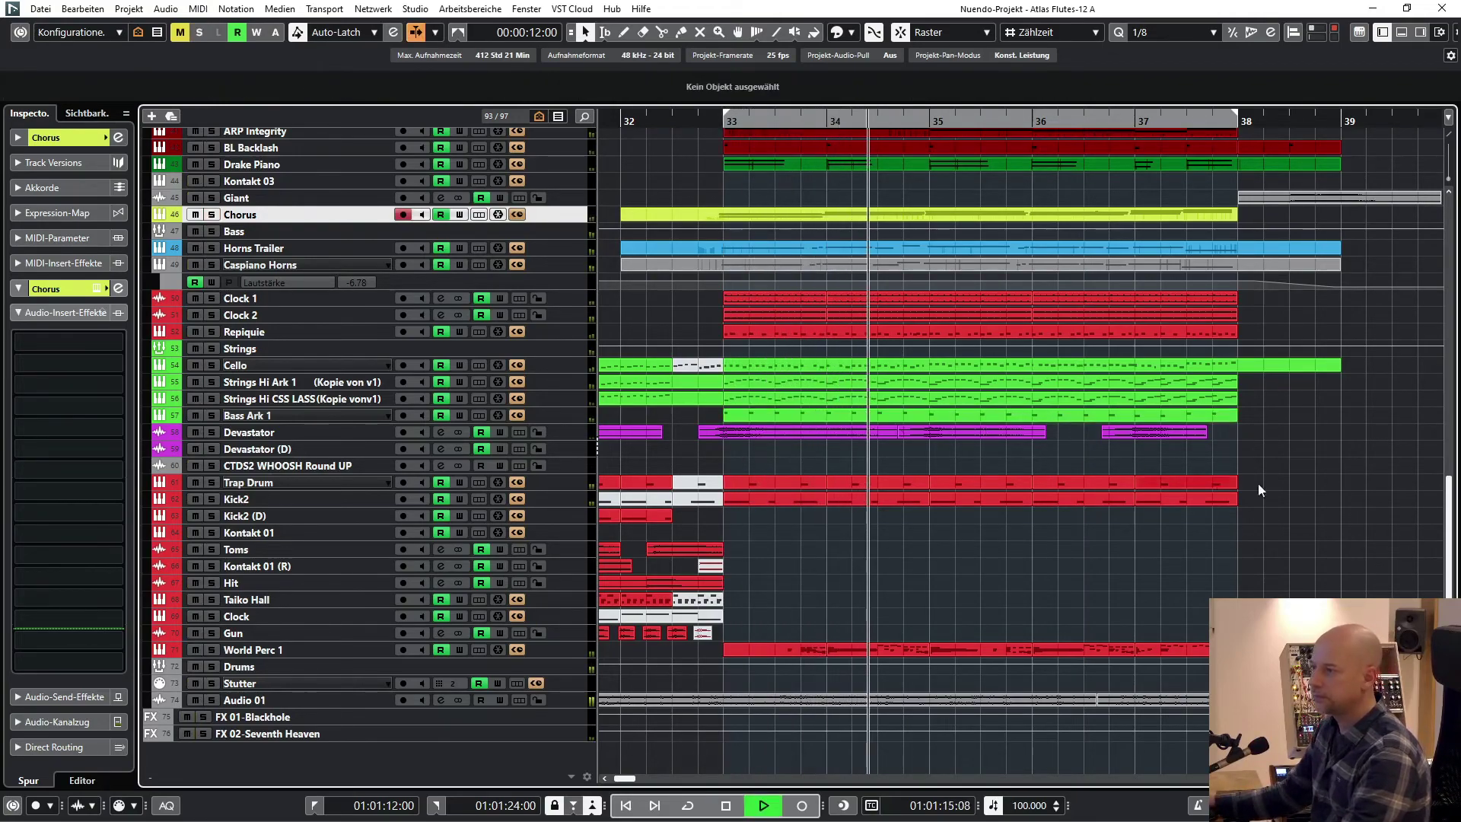
{"action": "scroll", "coordinate": [1336, 492], "scroll_direction": "up", "scroll_amount": 3}
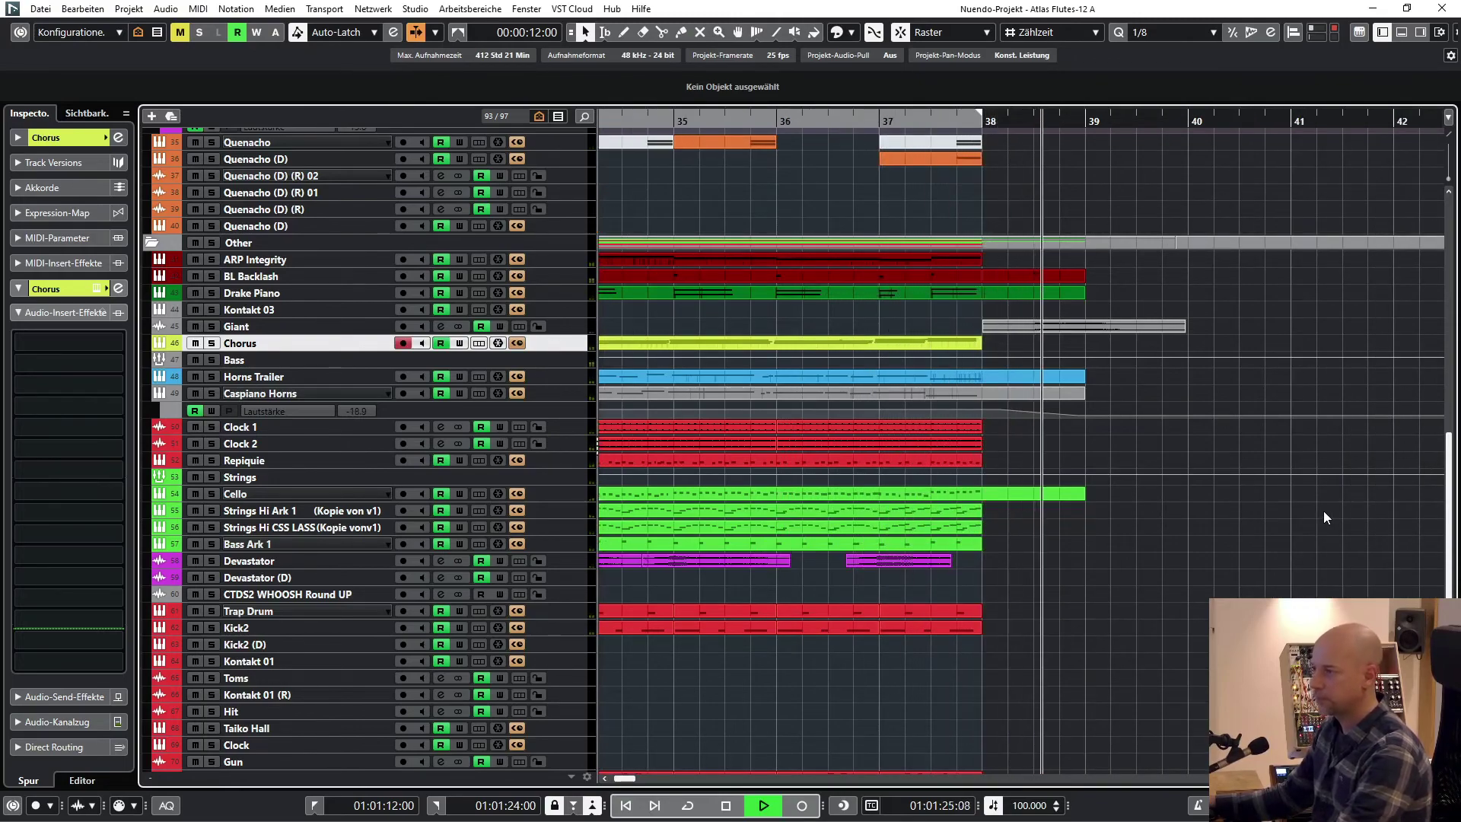
{"action": "key", "text": "space"}
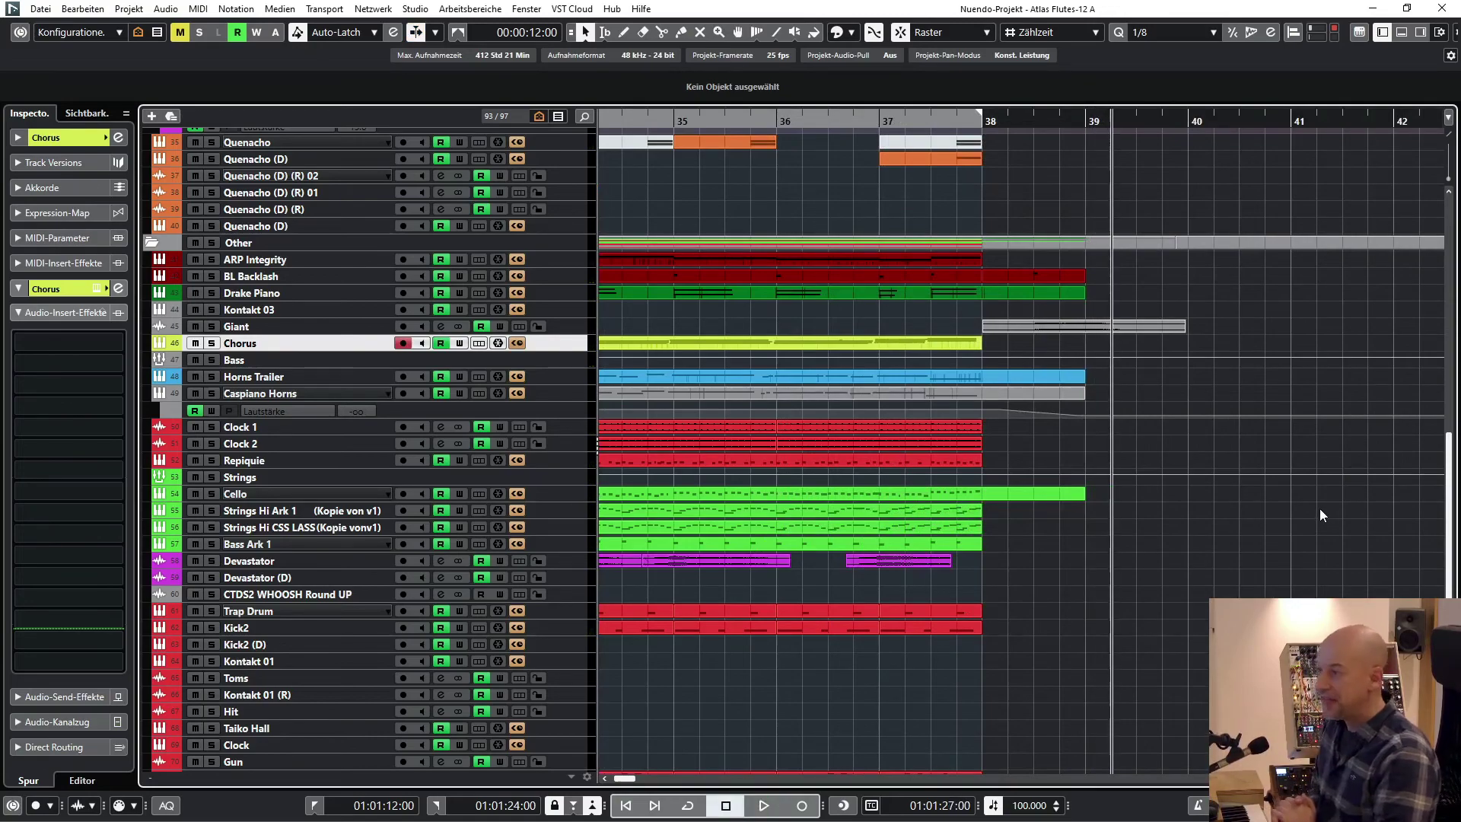
Set the locator range from bar 38 to bar 39 and play the closing section with the flute tracks in view.
{"action": "left_click", "coordinate": [984, 128]}
{"action": "left_click_drag", "start_coordinate": [1086, 129], "coordinate": [1086, 128]}
{"action": "scroll", "coordinate": [1203, 228], "scroll_direction": "up", "scroll_amount": 15}
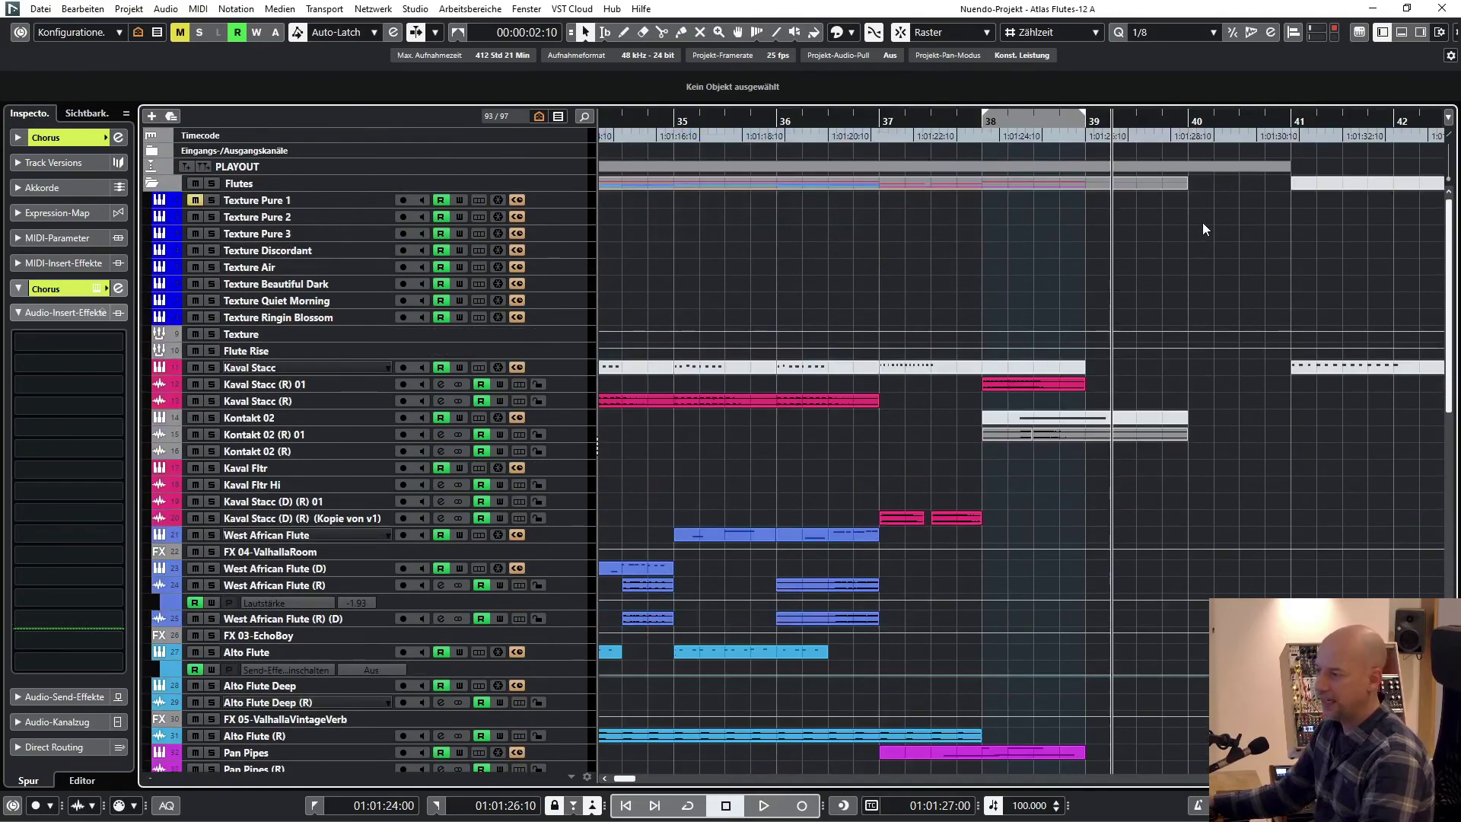
{"action": "key", "text": "space"}
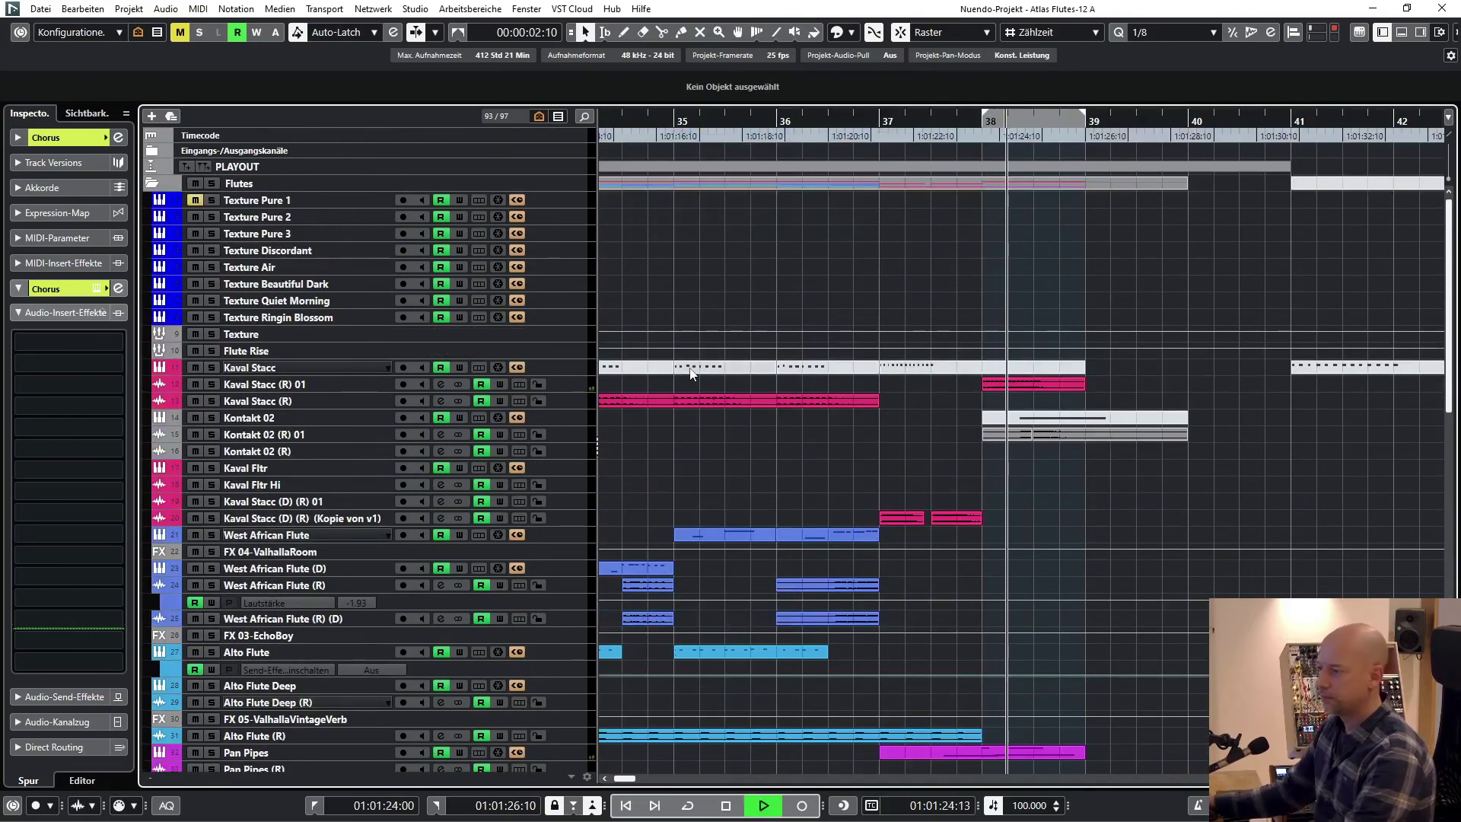